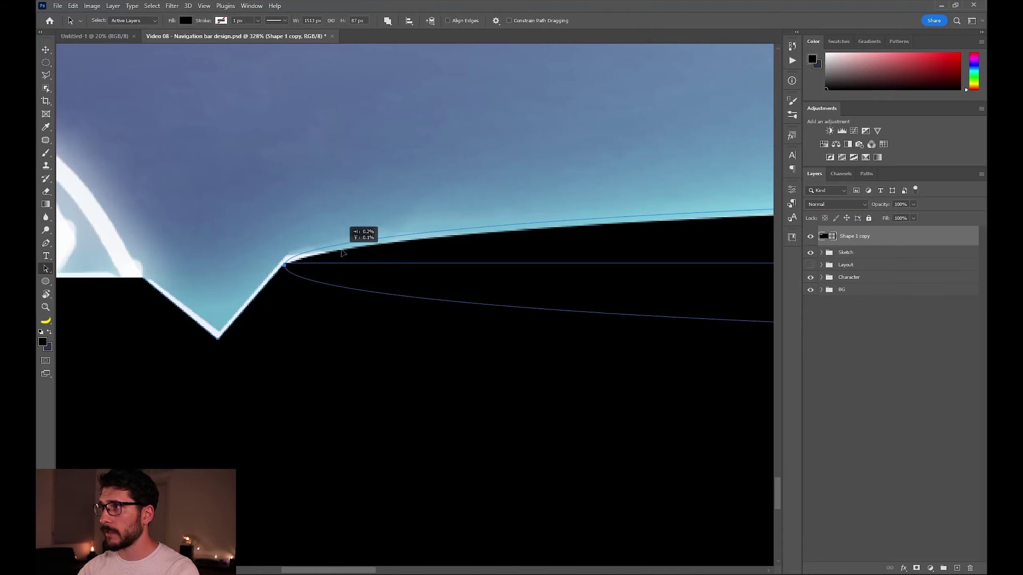
Fit the wide ellipse in the black bar shape to the sketched top curve between the two notches and check the outline.
key(ctrl+minus)
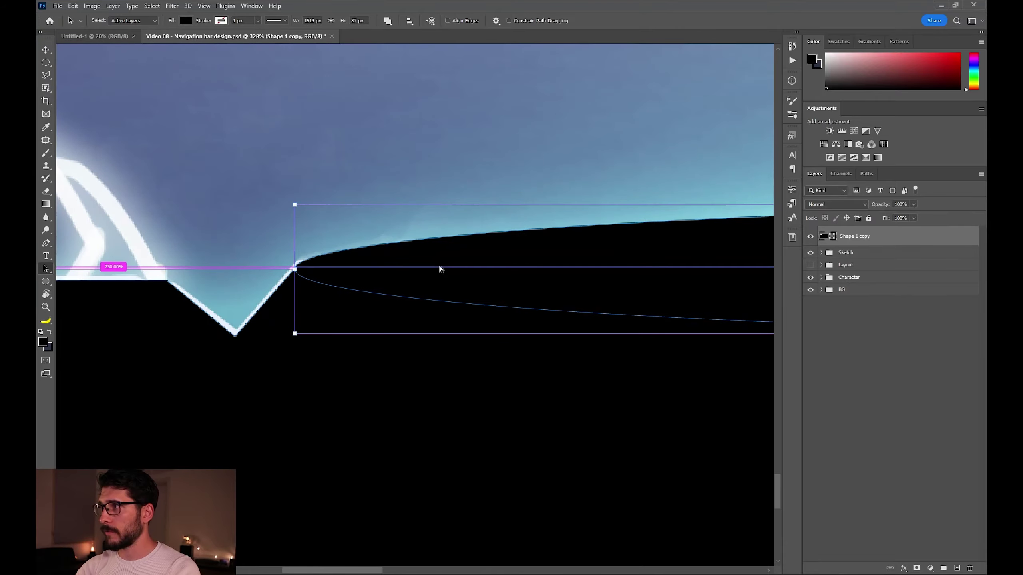
key(ctrl+minus)
drag(588, 292, 345, 254)
key(ctrl+0)
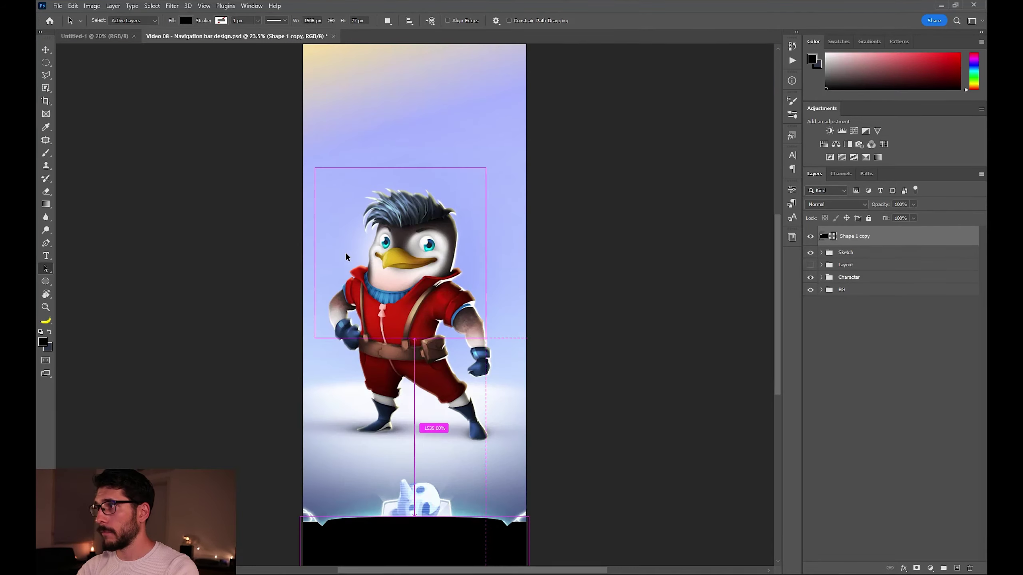
key(z)
click(420, 512)
drag(419, 485, 429, 371)
click(419, 334)
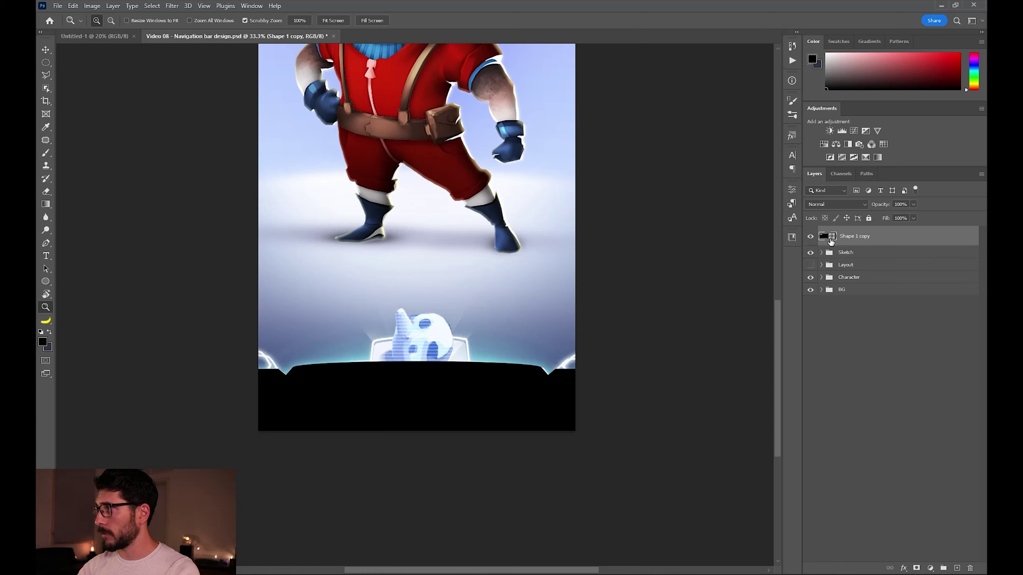
click(810, 238)
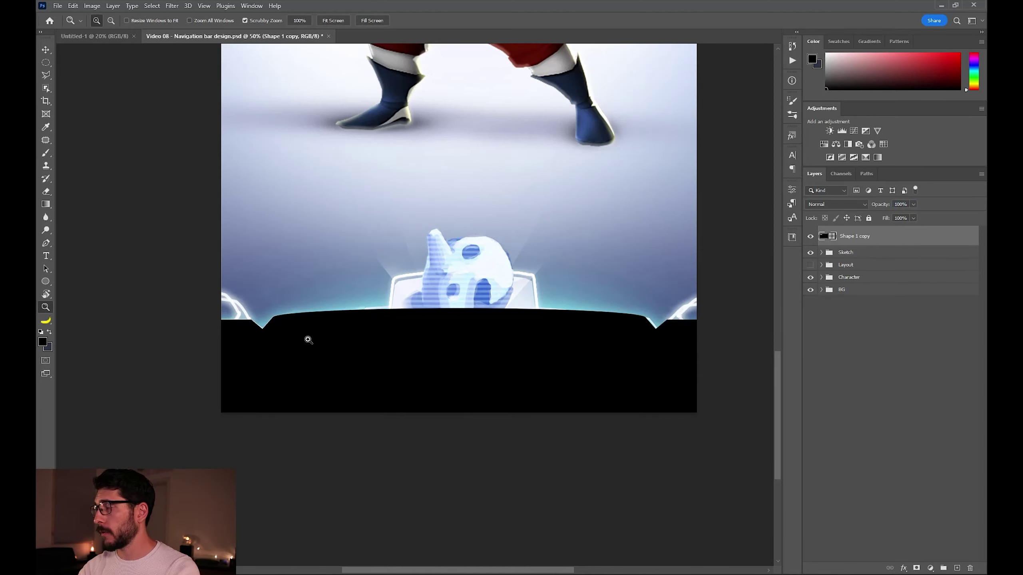
Move the anchor point at the left notch's outer upper corner slightly inward and down along the notch edge.
click(242, 325)
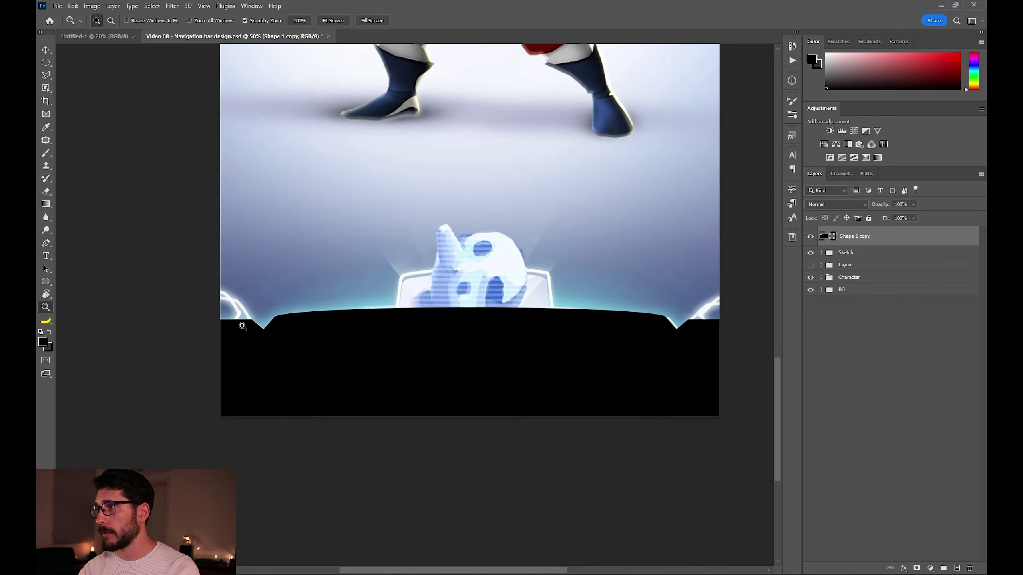
key(a)
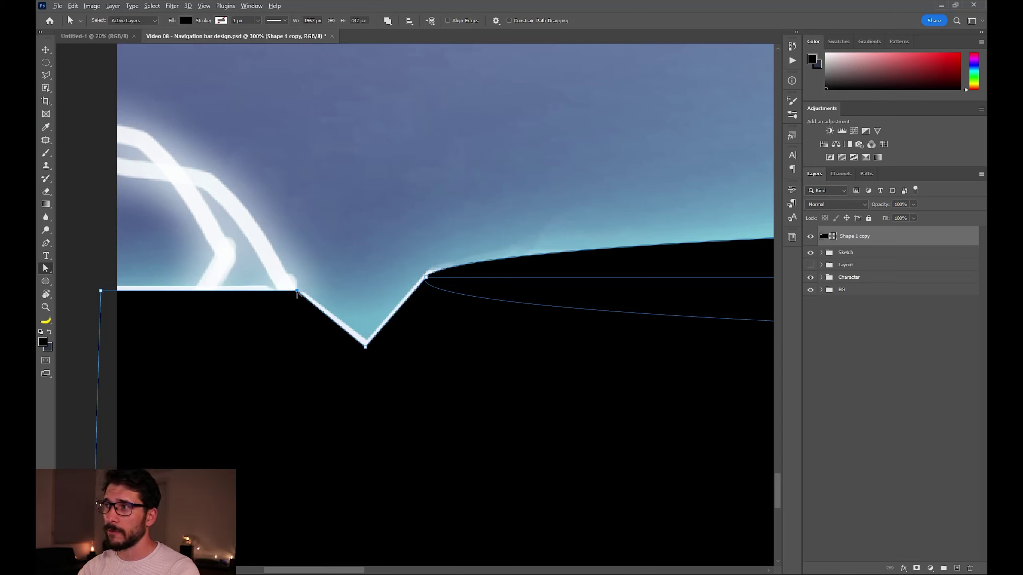
mouse_move(297, 291)
mouse_down()
mouse_move(333, 314)
mouse_move(320, 303)
mouse_move(340, 305)
mouse_move(333, 313)
mouse_move(320, 300)
mouse_move(361, 329)
mouse_move(311, 299)
mouse_up()
key(z)
alt+click(333, 295)
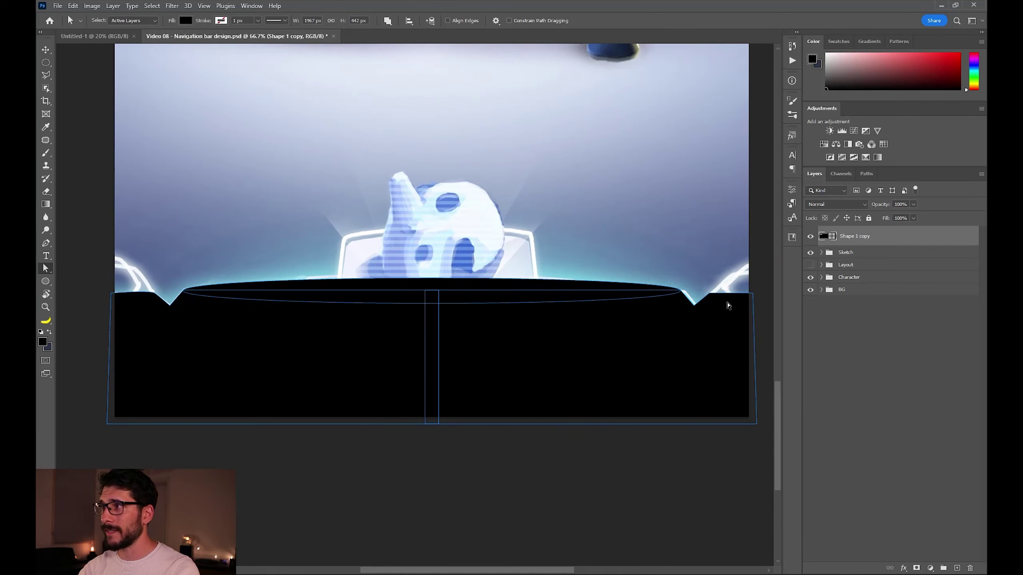
Delete the right half path of the black bar shape.
click(519, 361)
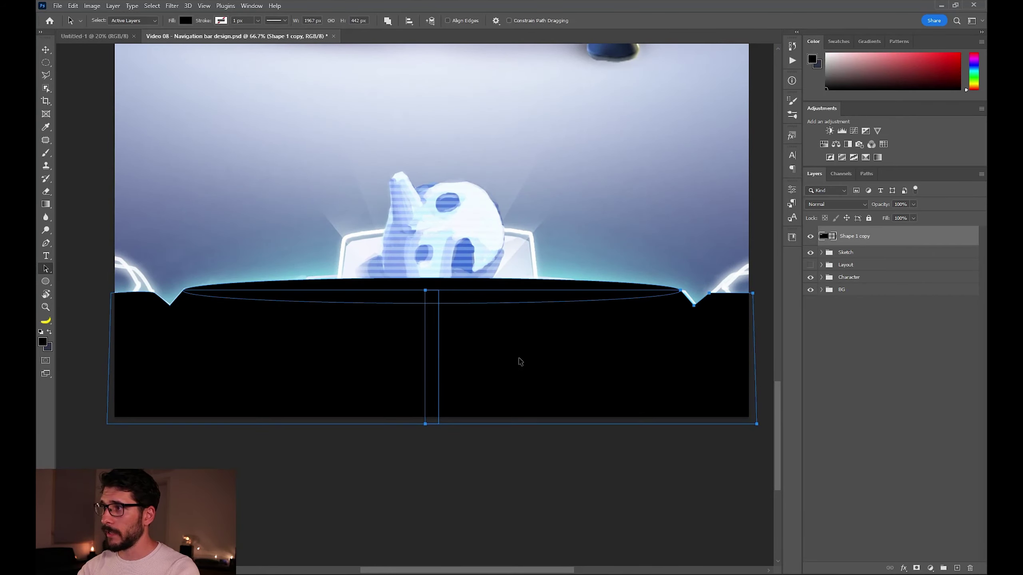
key(Delete)
key(Return)
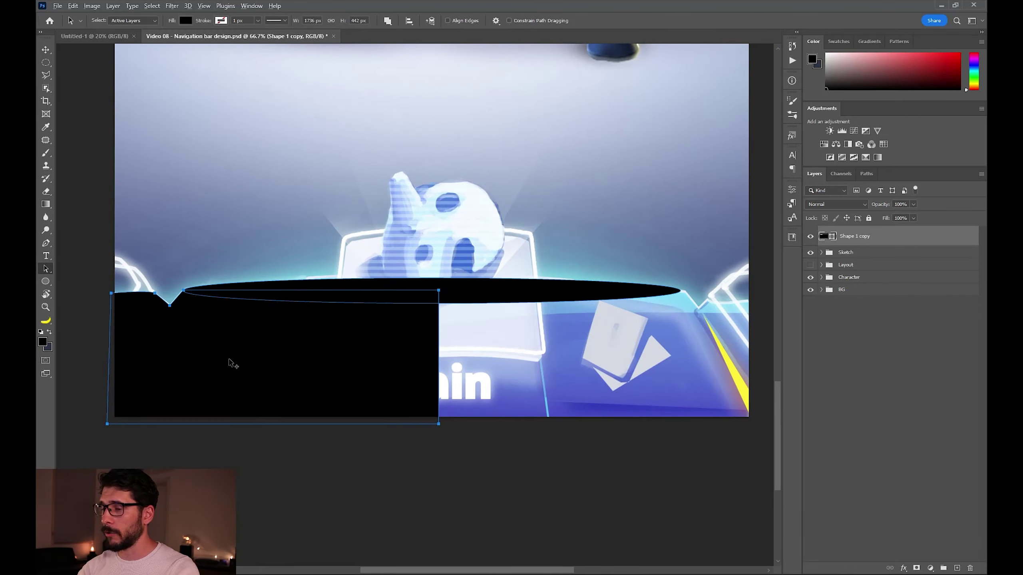
Duplicate the bar's left half path to the right, flip the copy horizontally and place its notch against the ellipse's right end.
drag(214, 360, 540, 376)
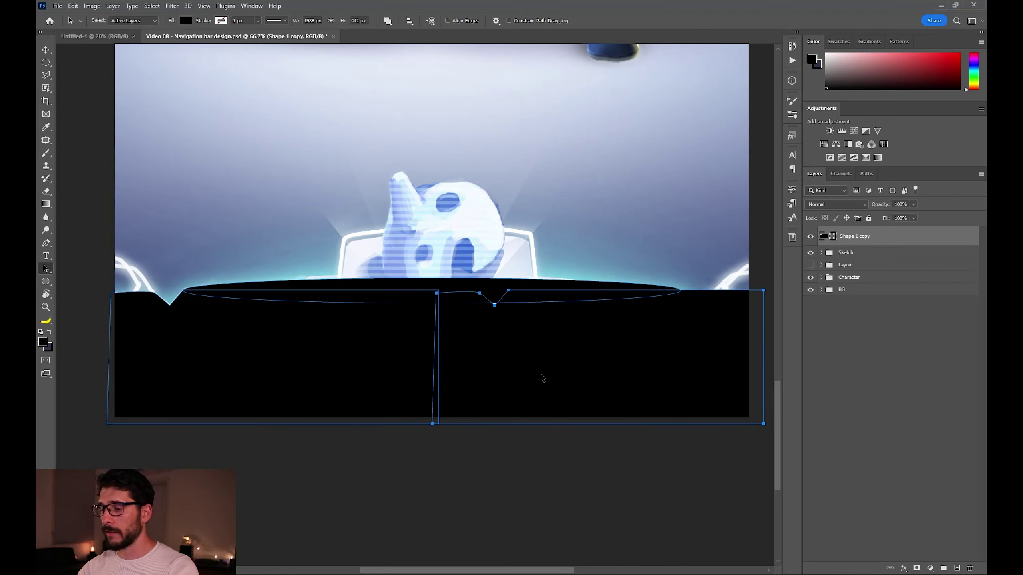
key(ctrl+t)
right_click(546, 374)
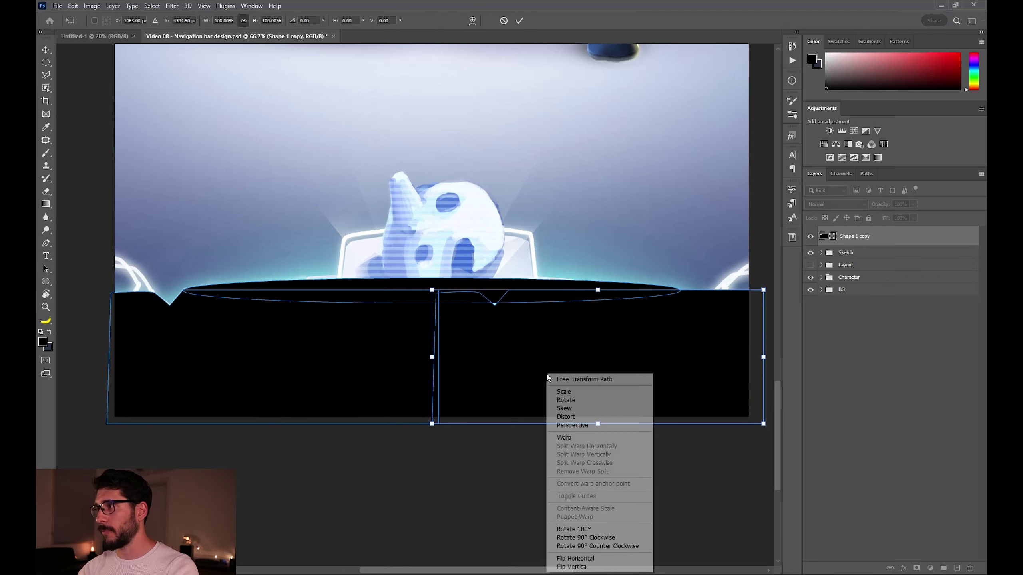
click(602, 563)
drag(672, 326, 666, 325)
key(Return)
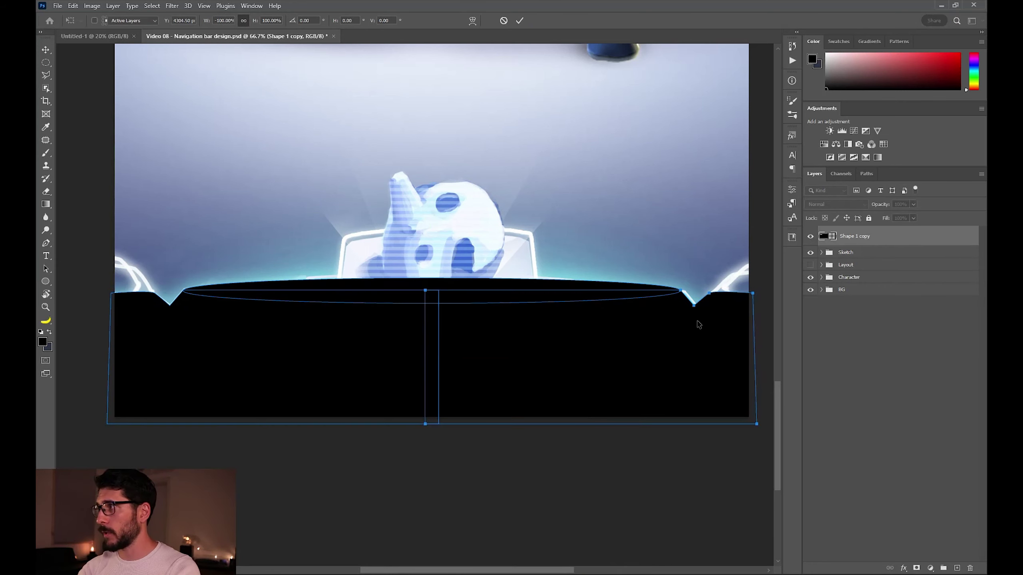
key(z)
drag(684, 290, 744, 338)
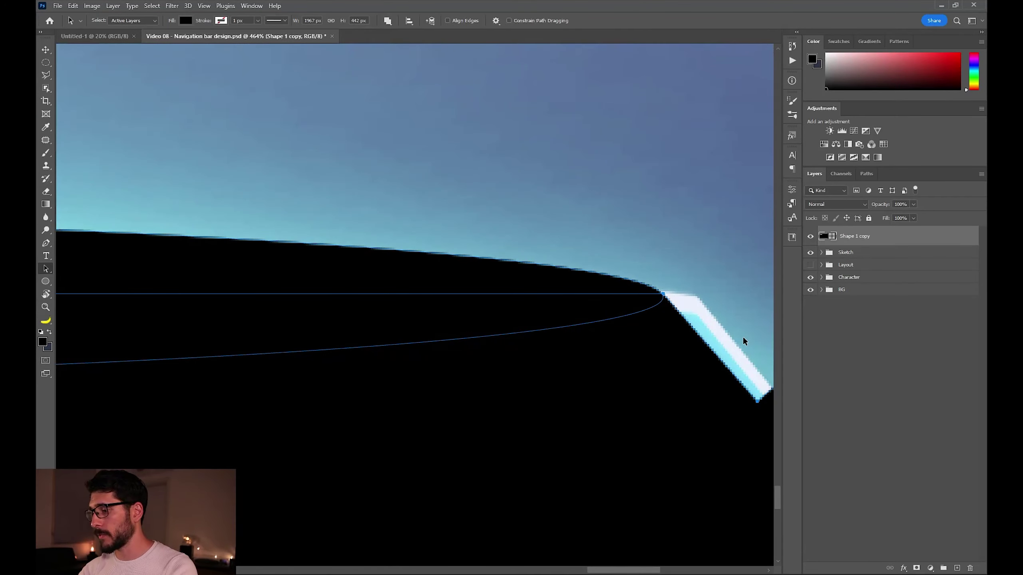
key(ctrl+0)
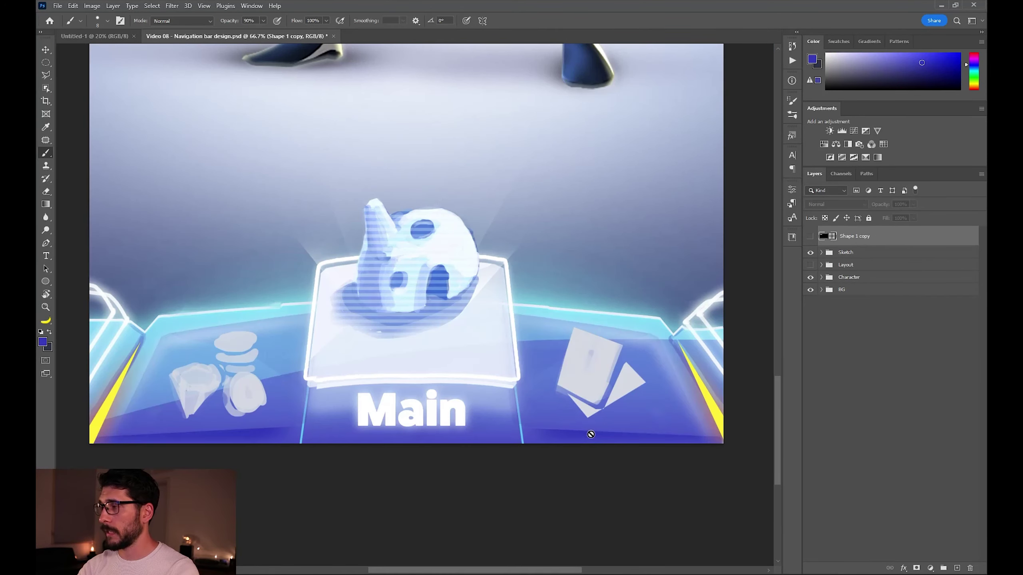
Recolour the black bar shape with the dark blue sampled from the sketch, then hide its layer.
click(811, 237)
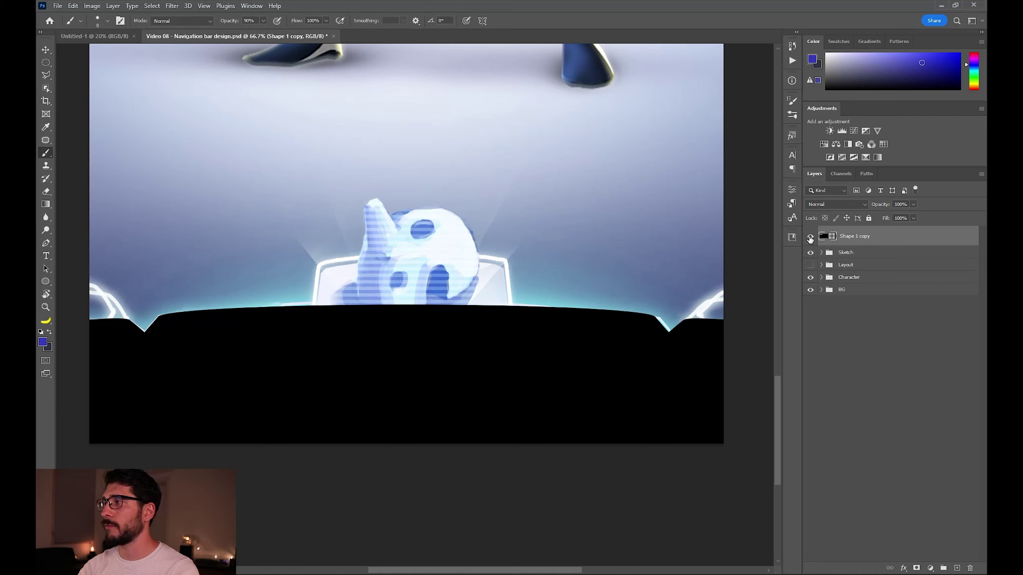
click(811, 237)
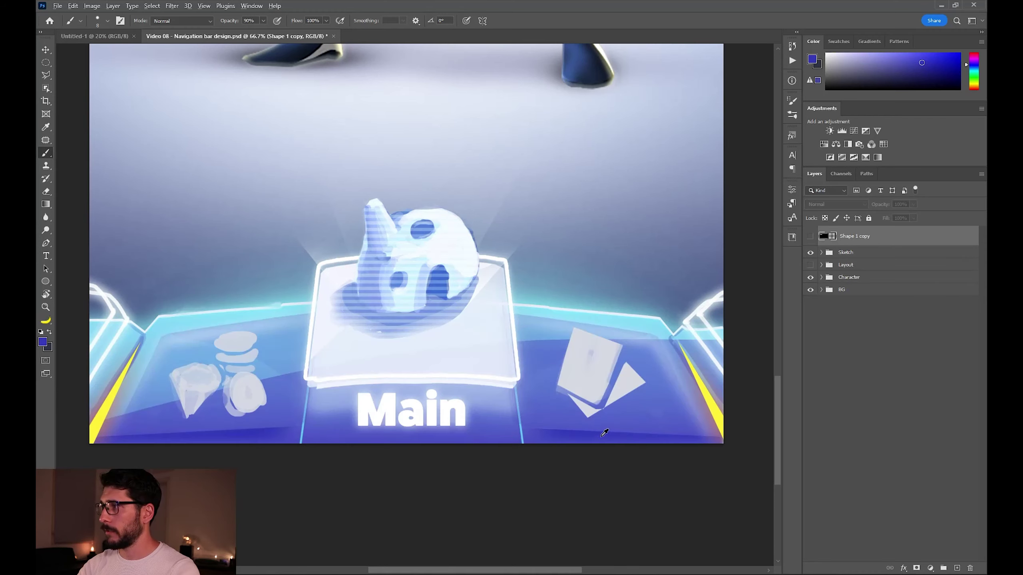
click(810, 237)
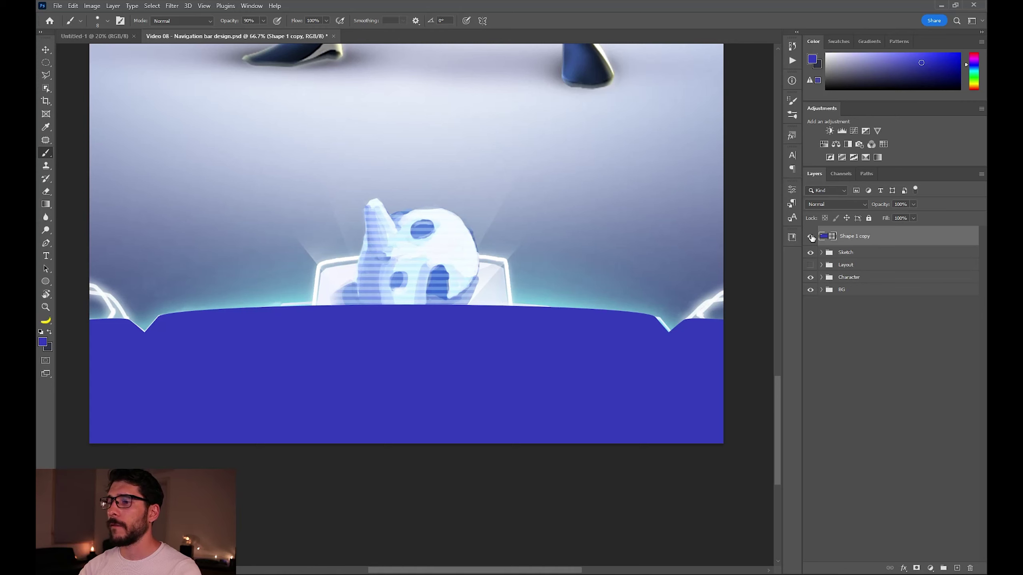
click(811, 237)
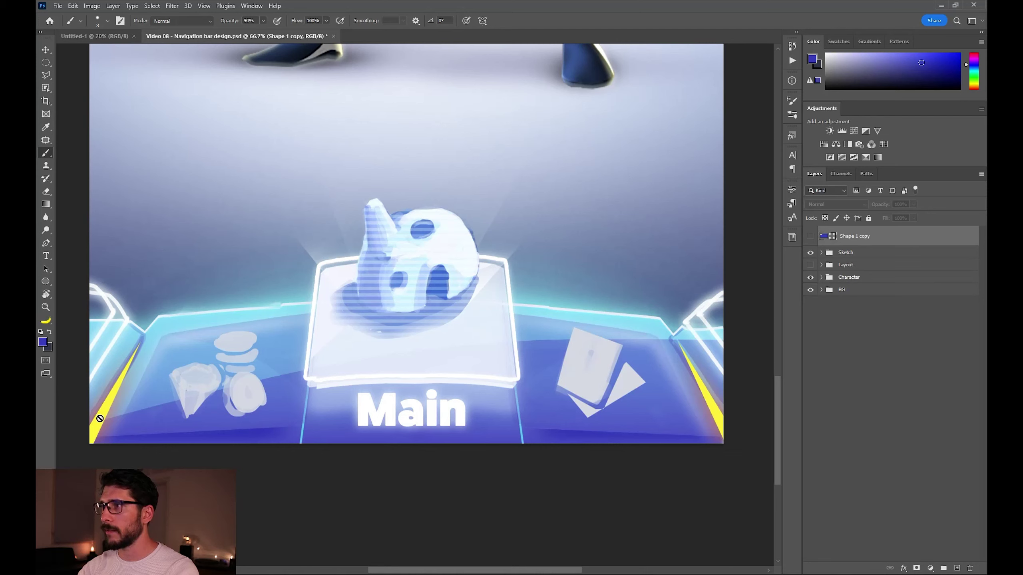
Draw a narrow tapered shape with the Pen tool over the sketch's left yellow stripe.
click(50, 284)
key(p)
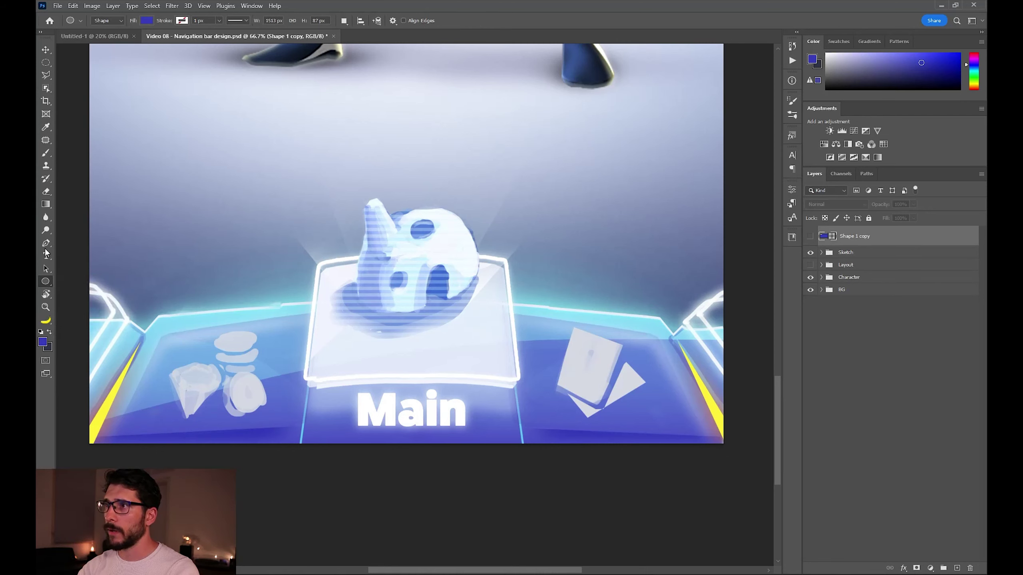
click(86, 430)
click(93, 448)
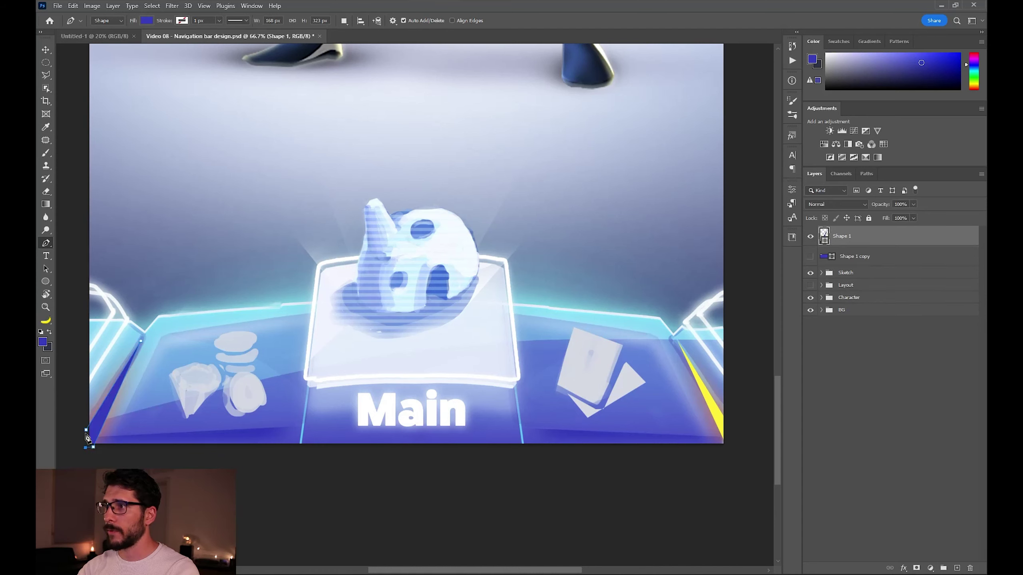
Recolour the left stripe shape with yellow sampled from the sketch's right stripe and show the blue bar layer beneath it.
key(b)
alt+click(720, 408)
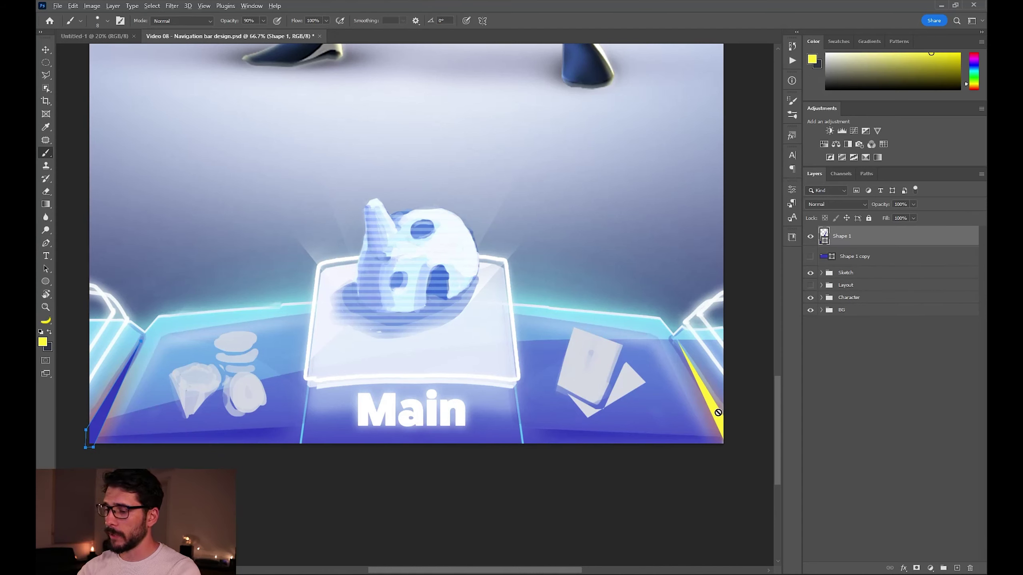
key(alt+BackSpace)
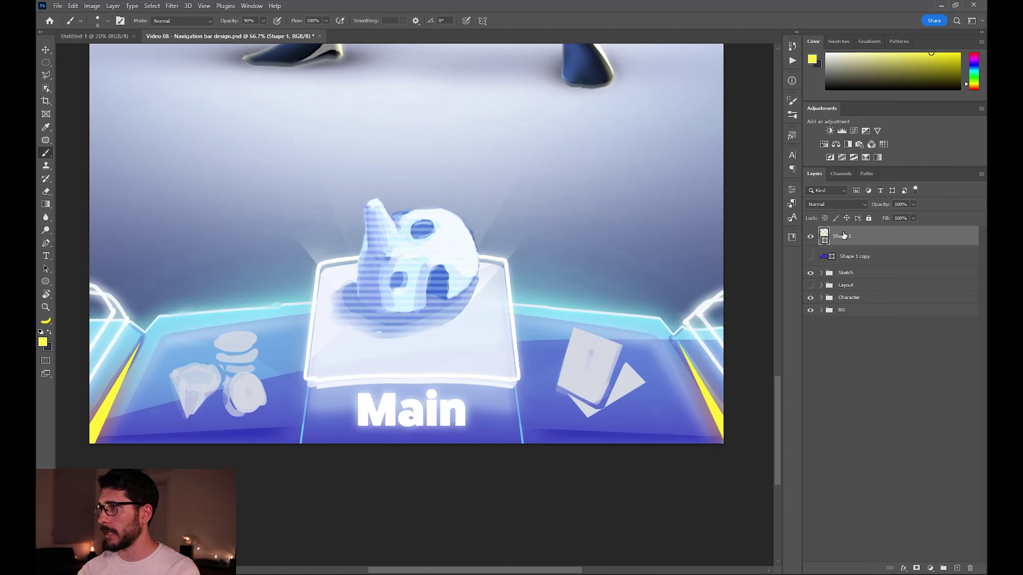
click(810, 257)
key(v)
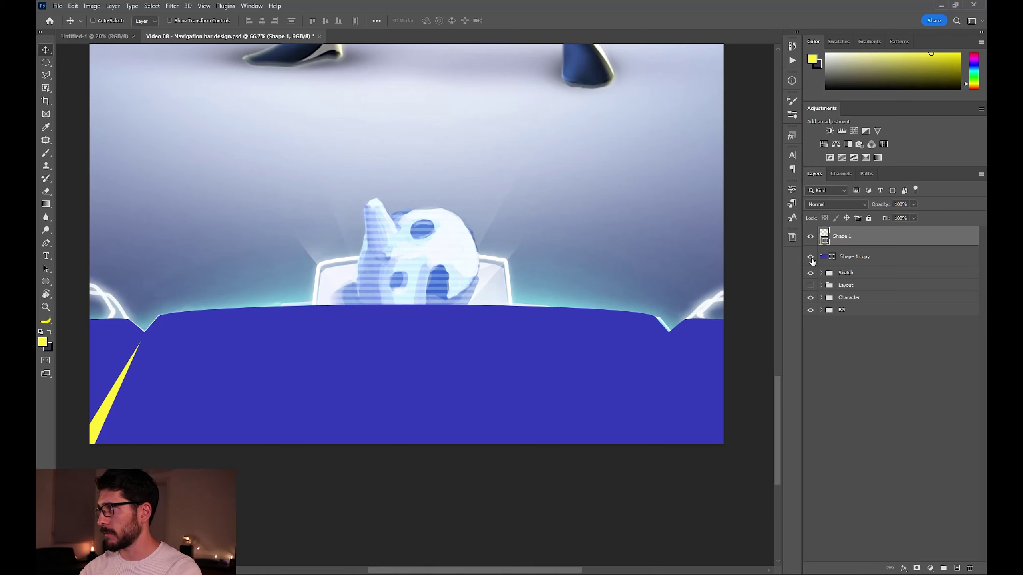
Draw a rectangle about 593 by 366 px over the Main panel, round its corners to 21 px and move it aside.
drag(319, 268, 514, 389)
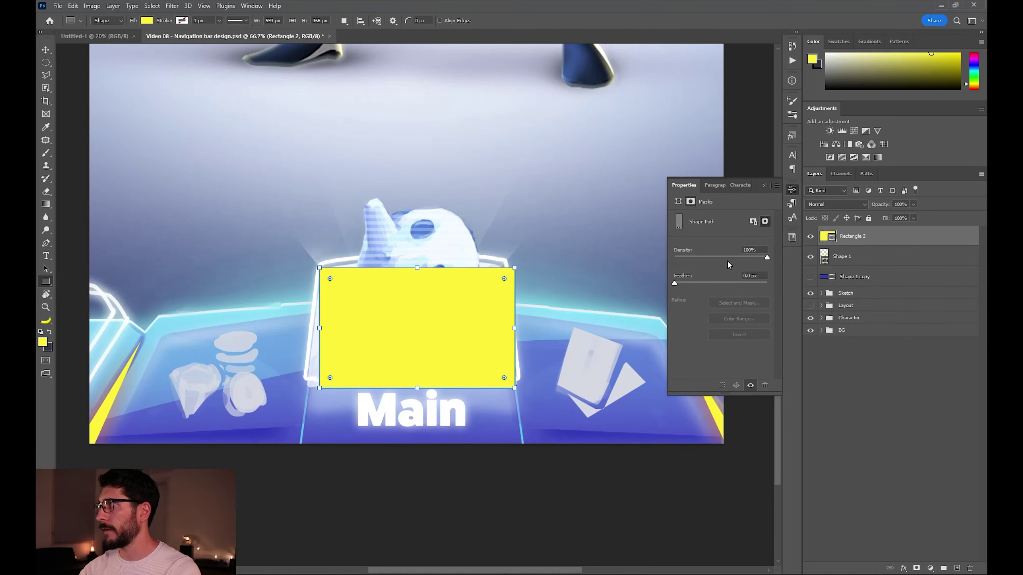
drag(692, 344, 702, 347)
key(v)
drag(409, 351, 529, 231)
Fill the rounded rectangle with the pale blue sampled from the sketched Main panel and move it back over that panel.
key(b)
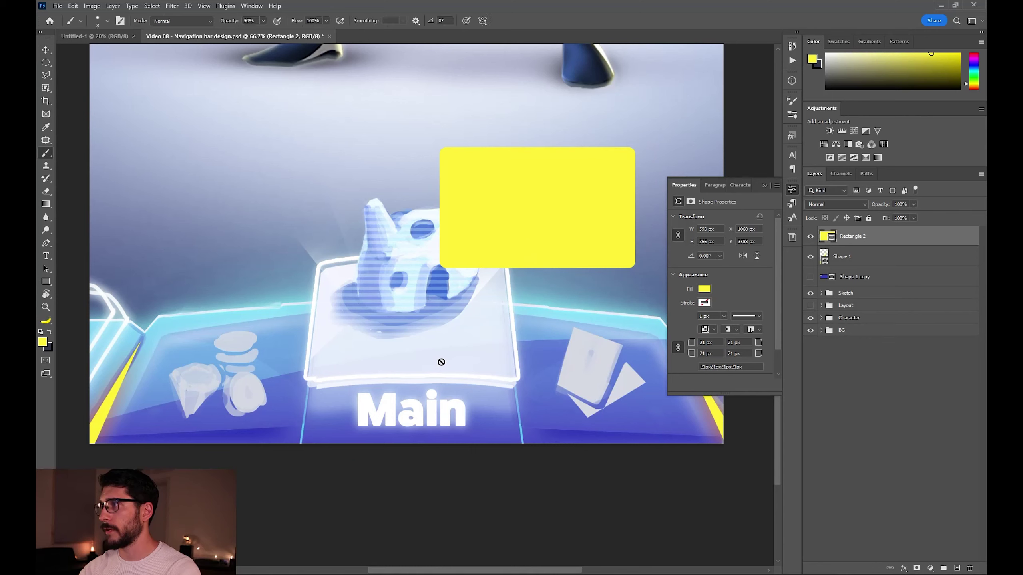
alt+click(413, 373)
key(alt+BackSpace)
key(v)
drag(595, 239, 470, 342)
click(44, 343)
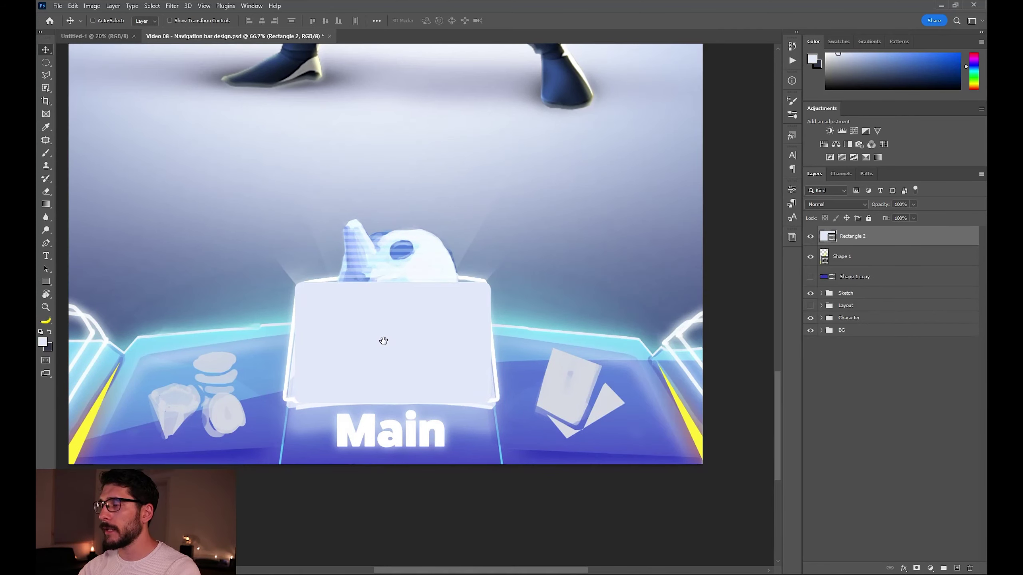
Move the pale rounded rectangle off the Main panel onto the empty background above and to its right.
drag(383, 341, 395, 336)
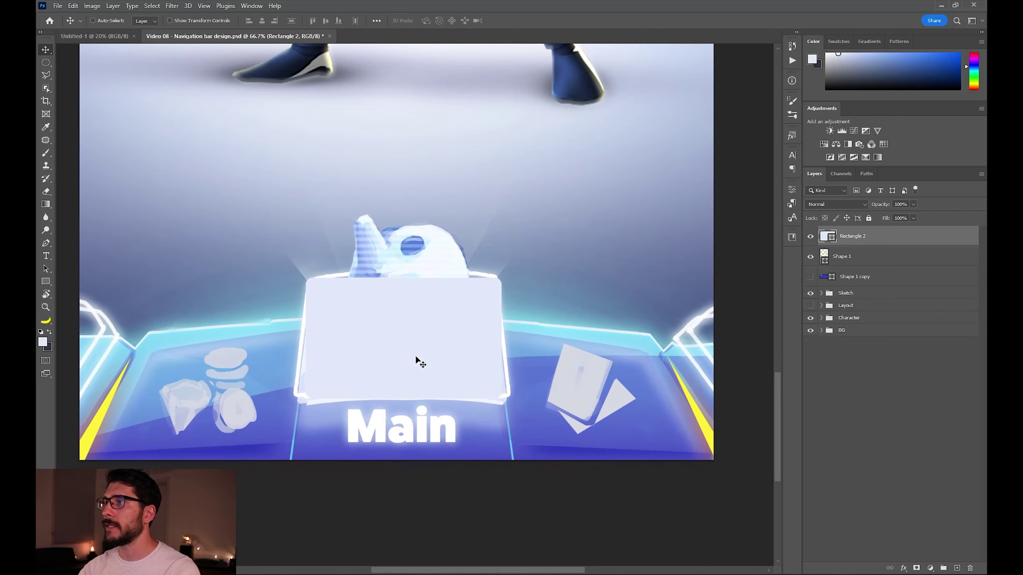
drag(445, 323, 433, 343)
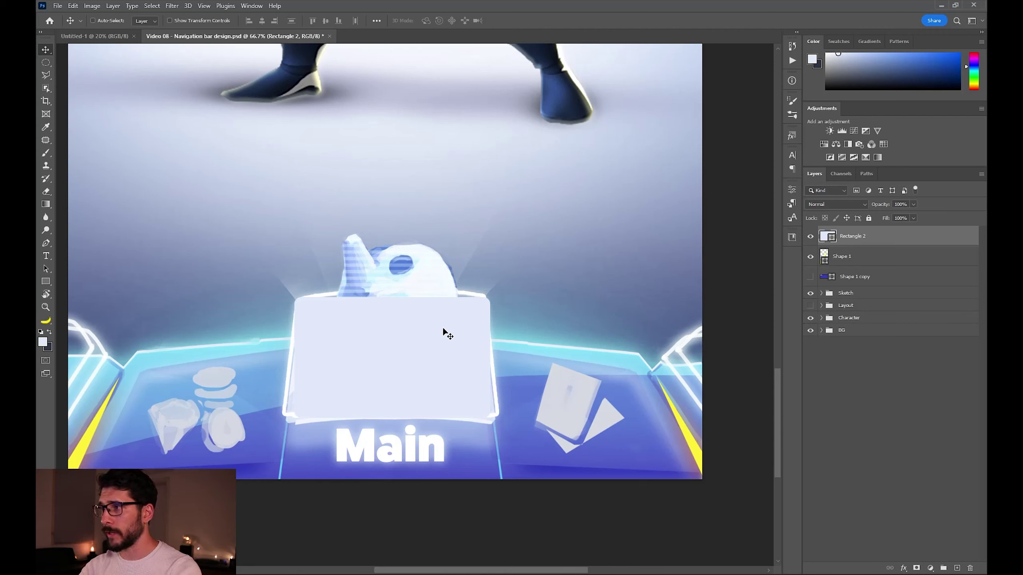
drag(431, 339, 571, 256)
drag(493, 396, 433, 376)
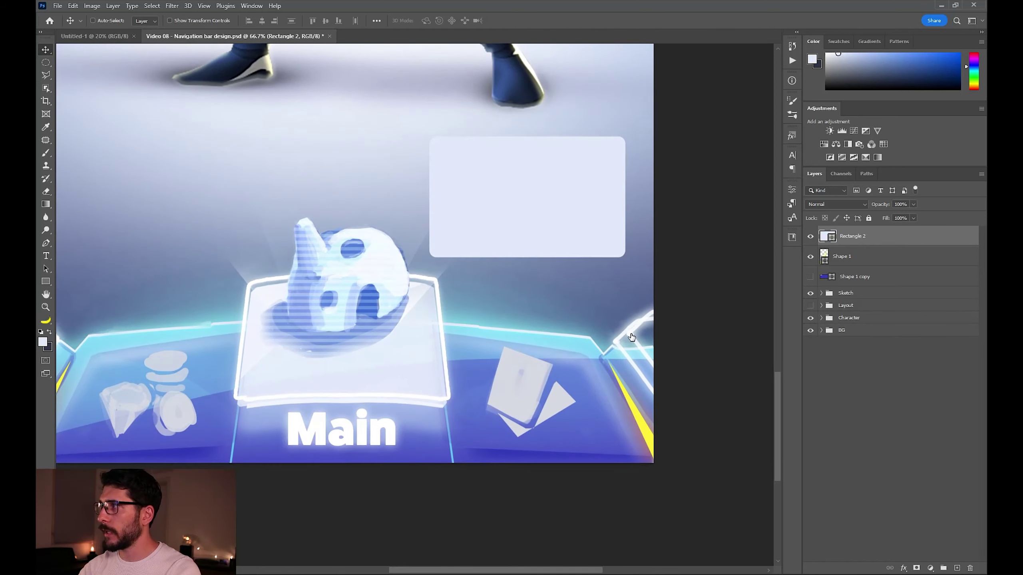
Add two Gradient Overlay effects to the rounded rectangle's layer style and open the upper one's gradient for editing.
key(alt+l)
key(y)
key(n)
drag(633, 302, 551, 283)
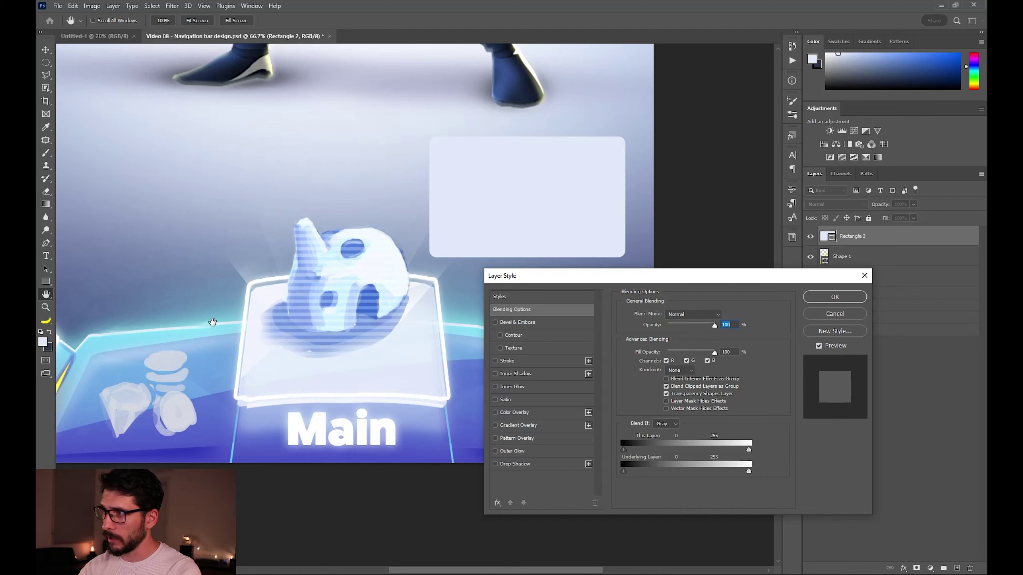
click(496, 426)
click(518, 426)
click(589, 425)
click(682, 337)
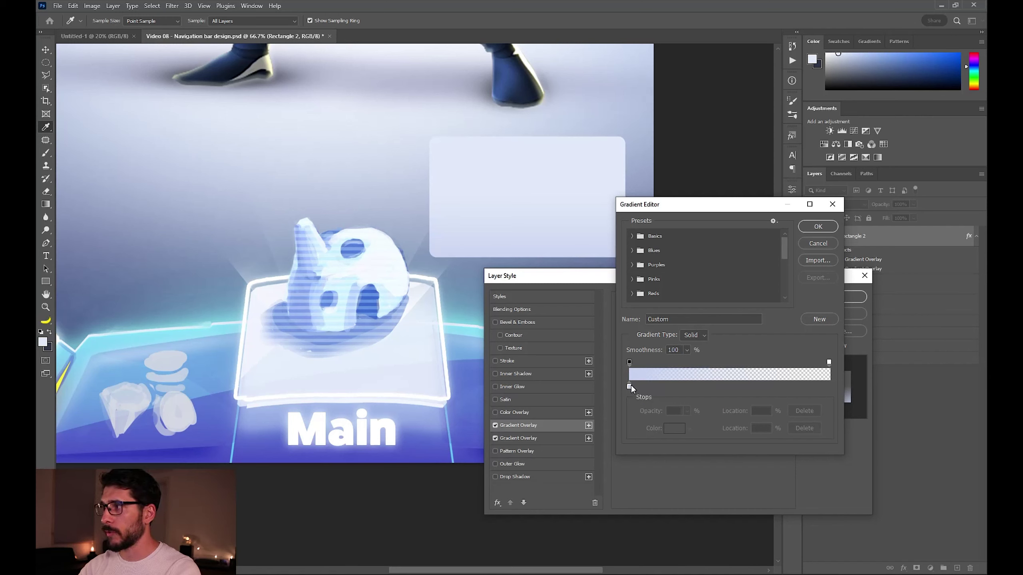
Set the colour stop of the upper overlay's gradient to white.
double_click(630, 386)
drag(645, 257, 634, 247)
key(Return)
Place the gradient's 100% opacity stop at 11% and its 0% opacity stop at 13%, and accept the gradient.
click(629, 363)
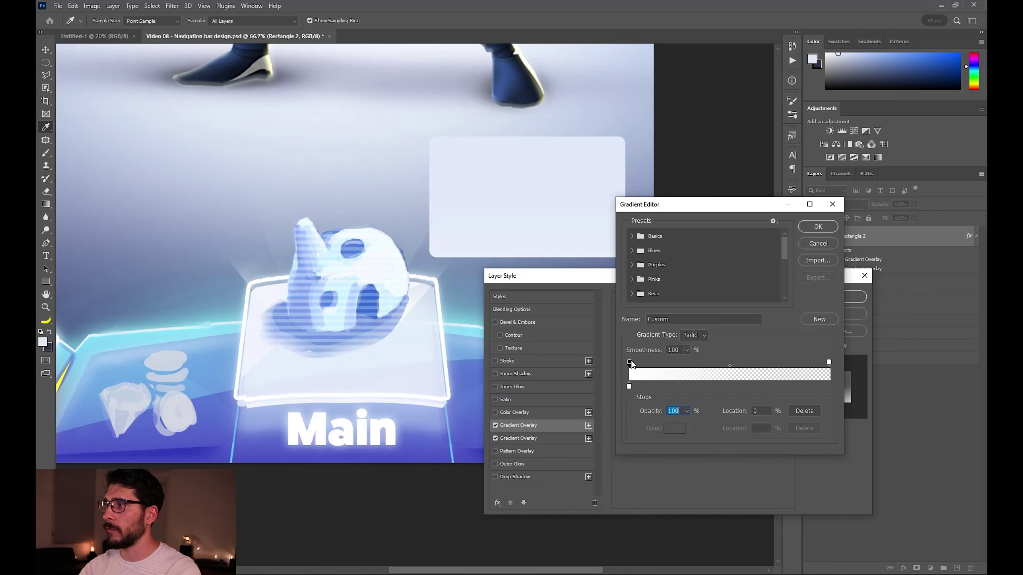
drag(629, 363, 652, 364)
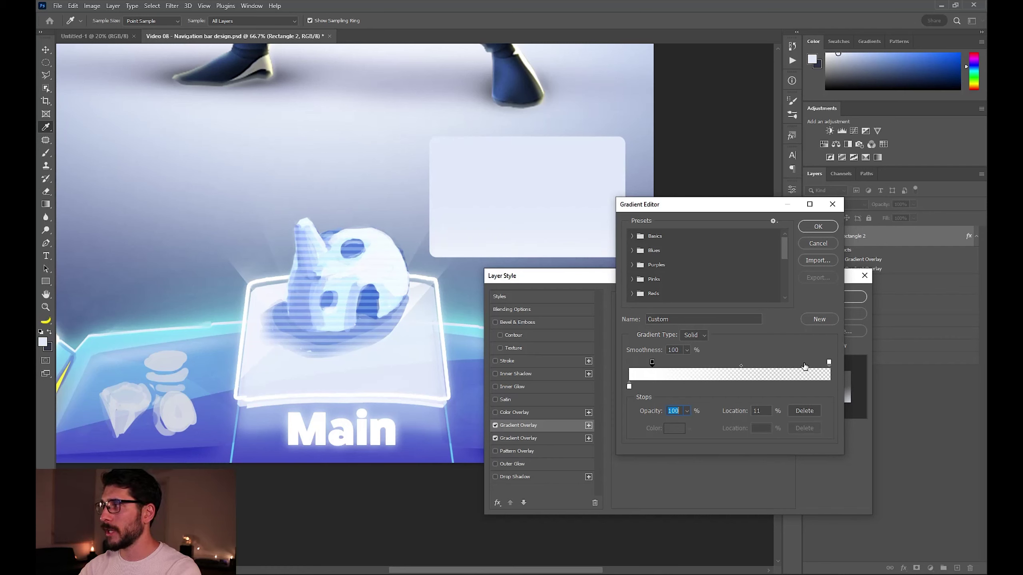
click(828, 363)
drag(828, 363, 655, 364)
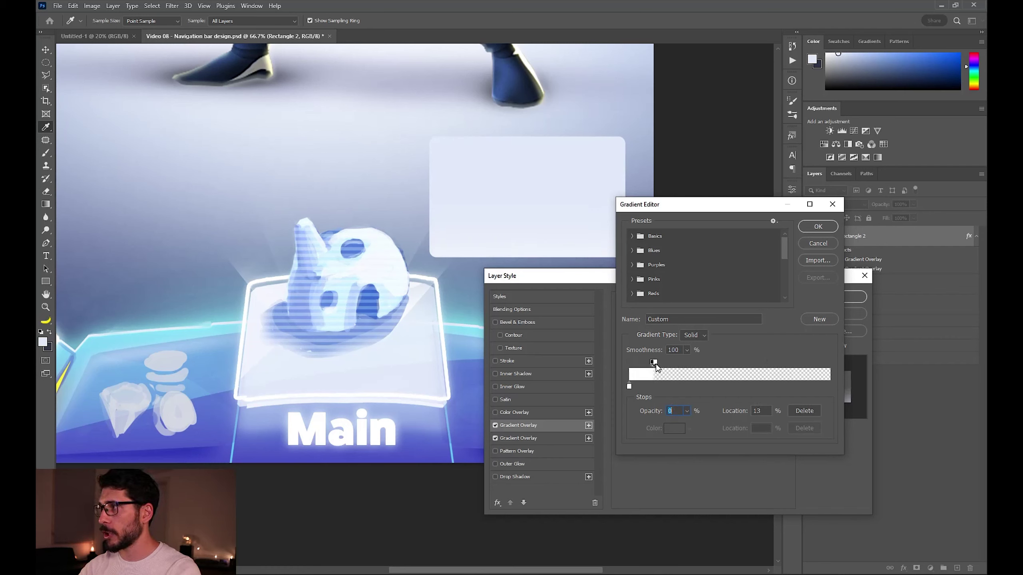
key(Return)
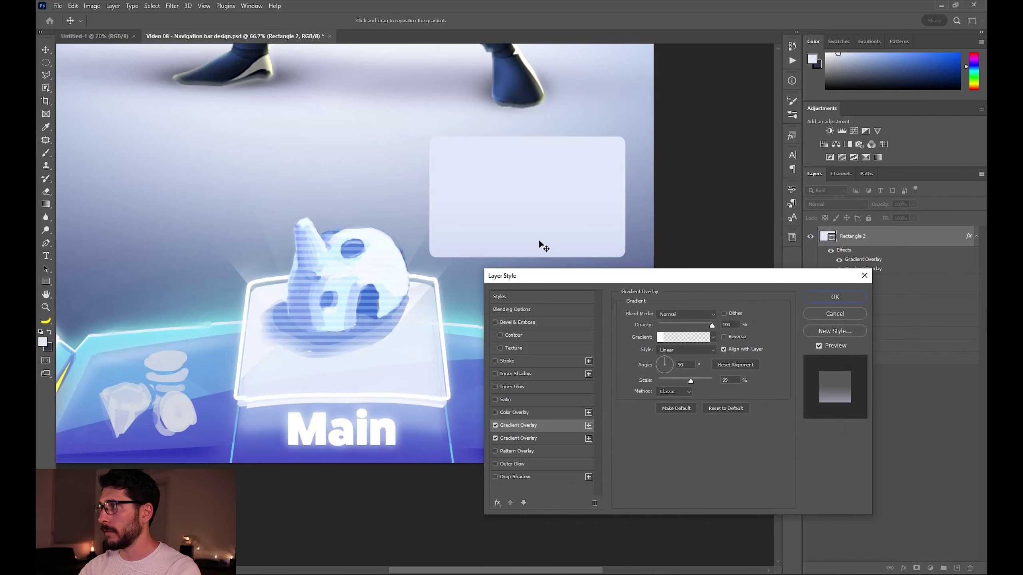
Shift the upper overlay's gradient upward on the rounded rectangle, add a 0% opacity stop at location 0%, and accept the gradient.
drag(536, 240, 539, 134)
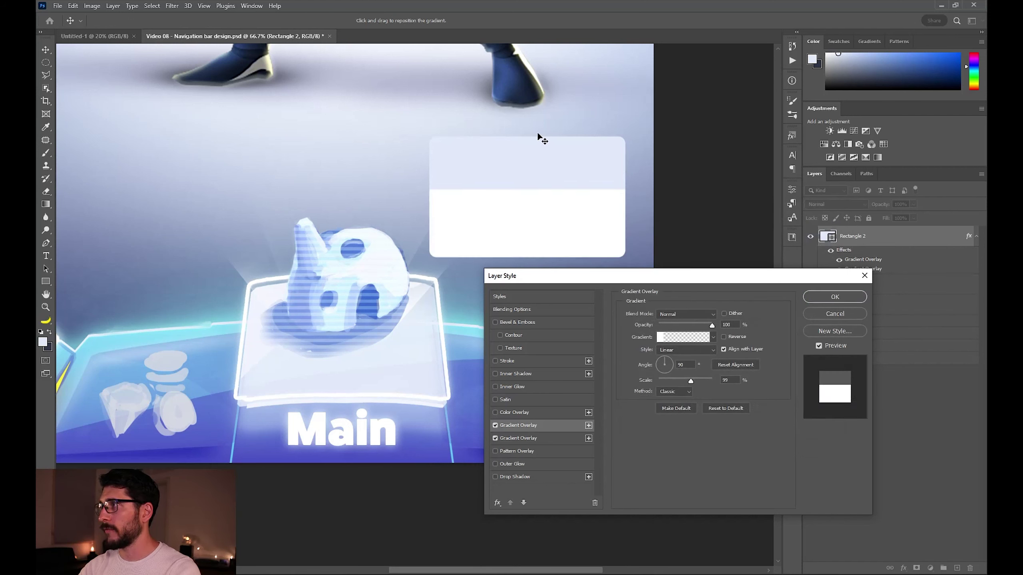
click(684, 337)
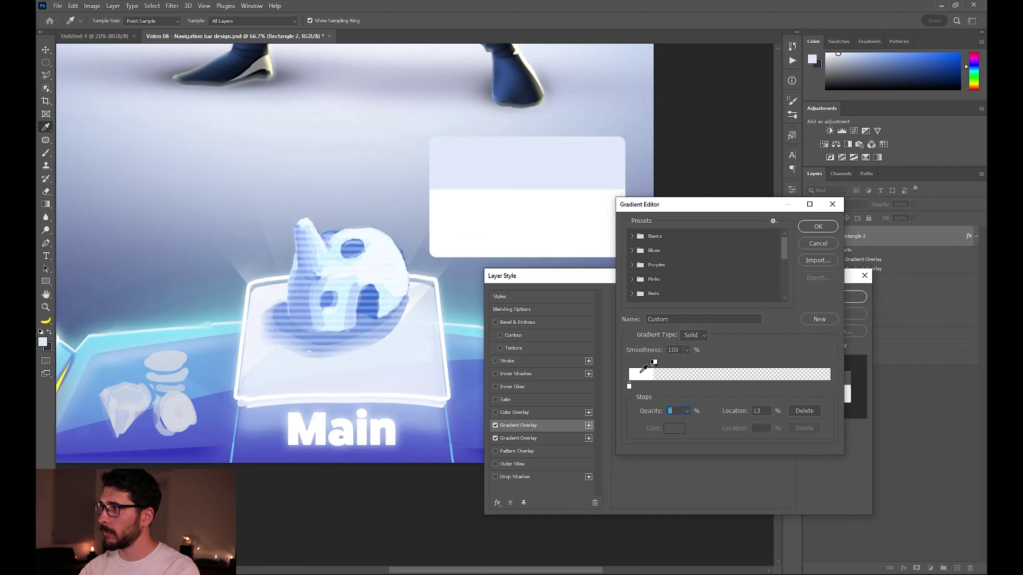
drag(631, 365, 629, 364)
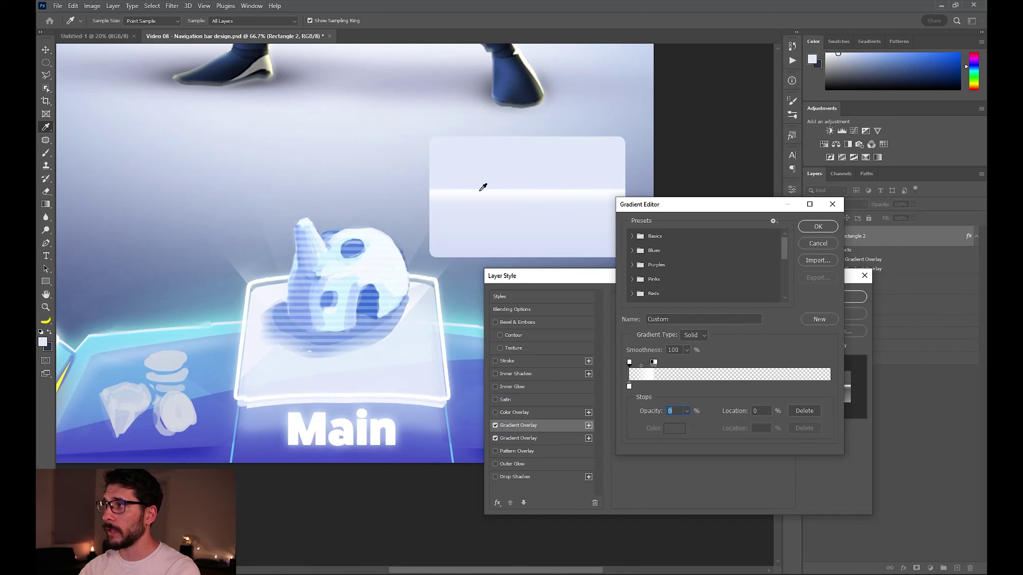
click(829, 229)
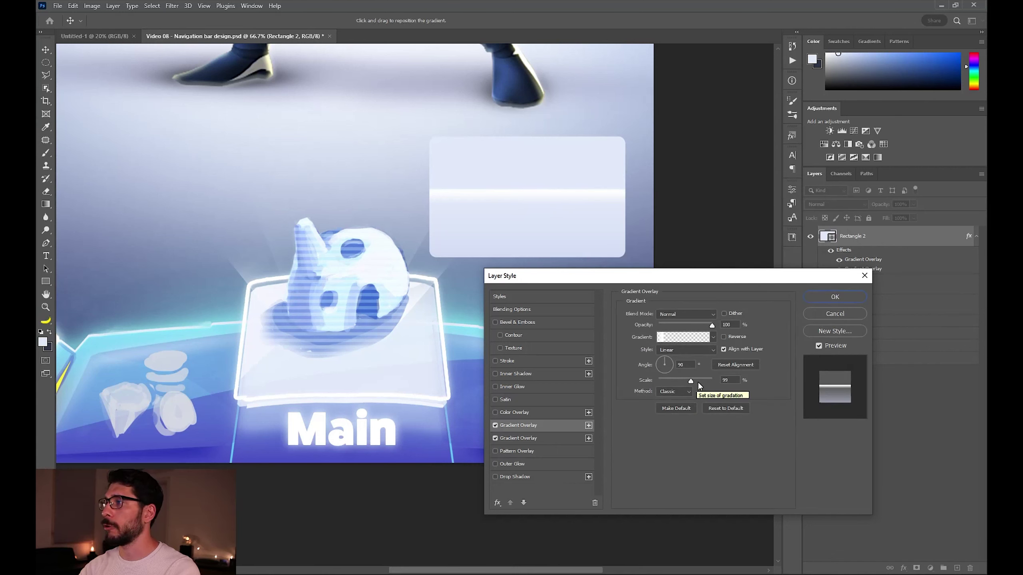
Make the upper overlay a reversed radial gradient at -31° and 150% scale, its first opacity stop at 44%, and reposition the arc.
drag(700, 381, 669, 374)
click(667, 358)
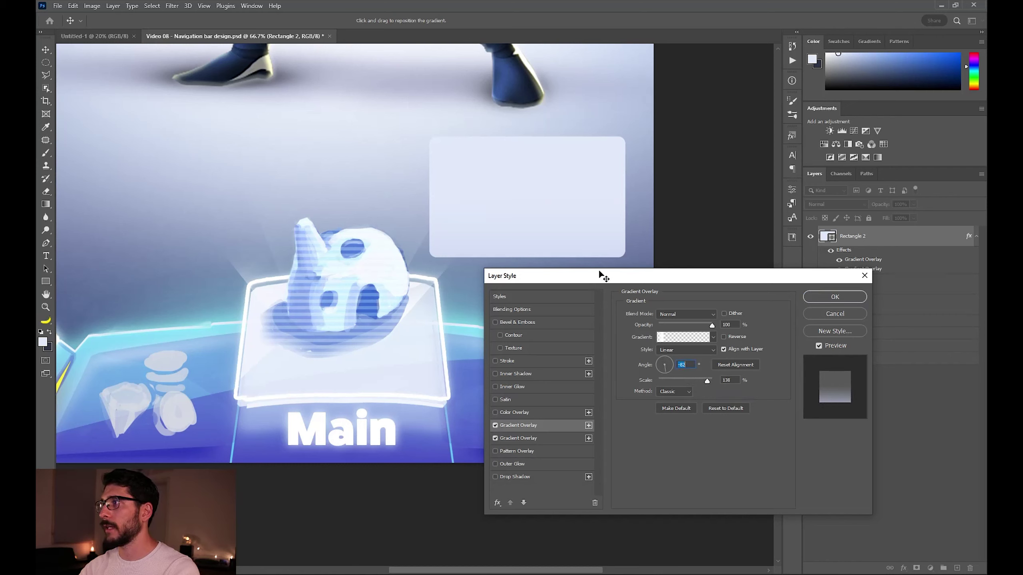
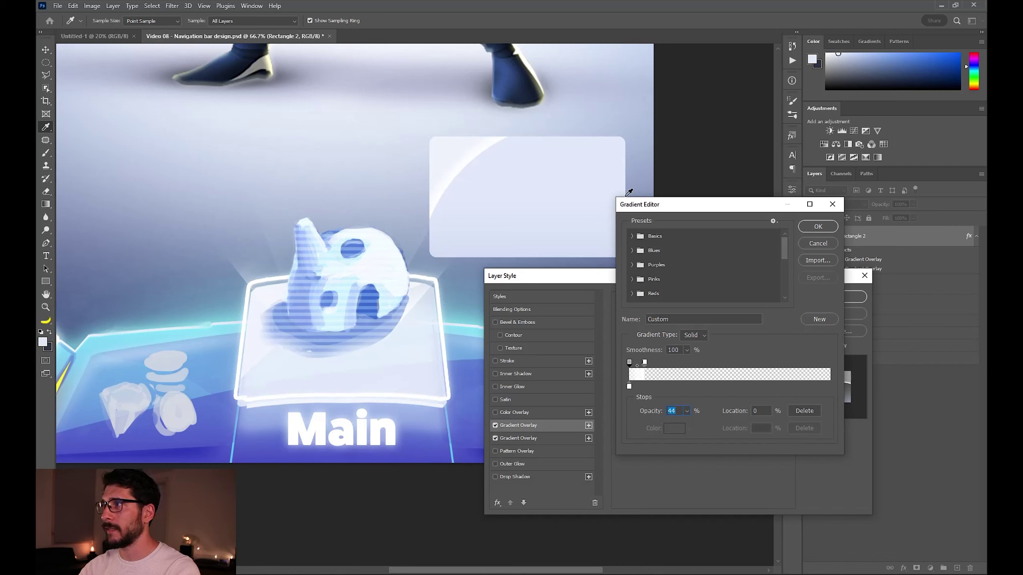
click(819, 232)
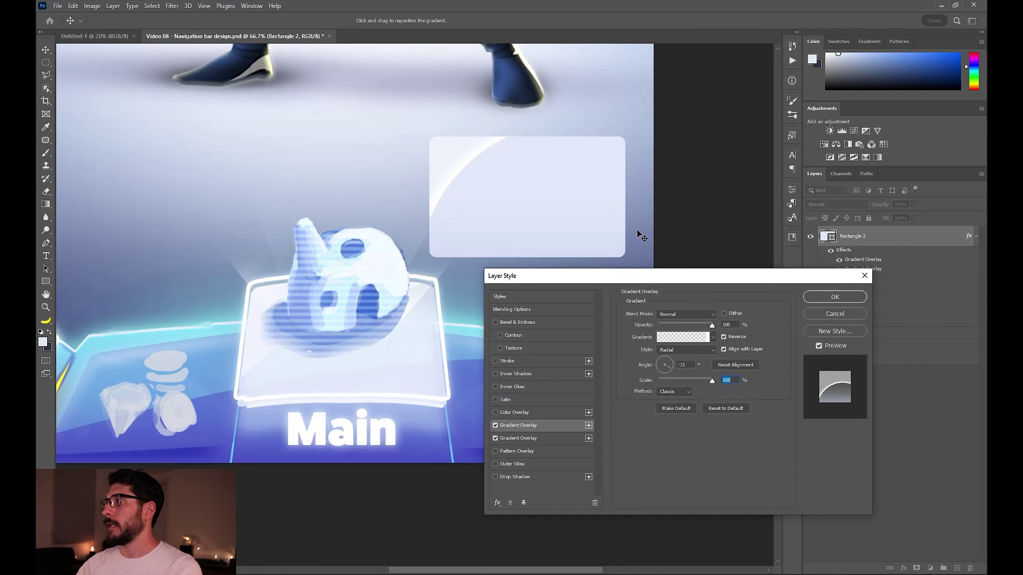
drag(573, 230, 574, 233)
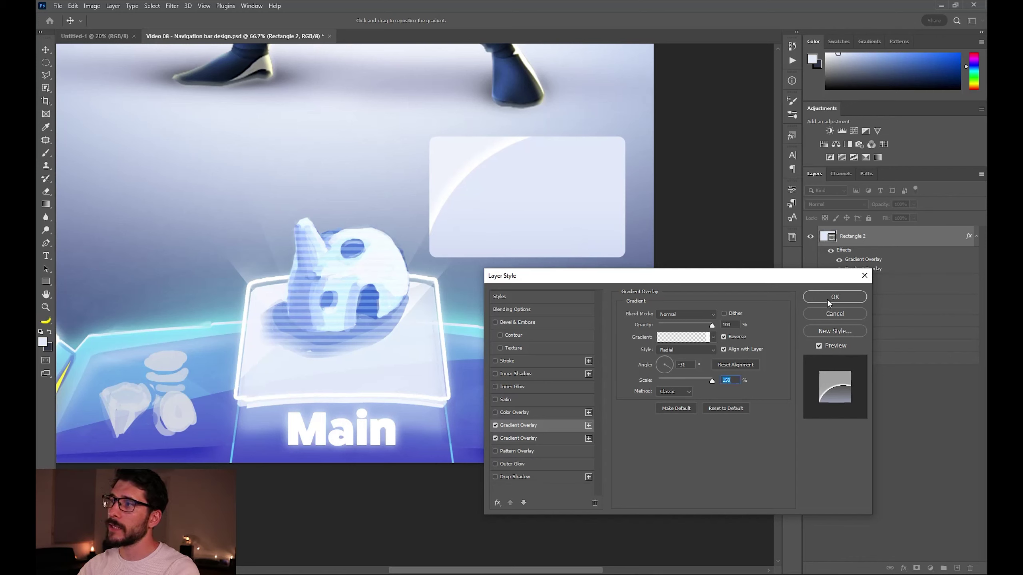
Set the lower gradient overlay's colour stop to pale blue c6cdf0 and accept the gradient.
click(534, 439)
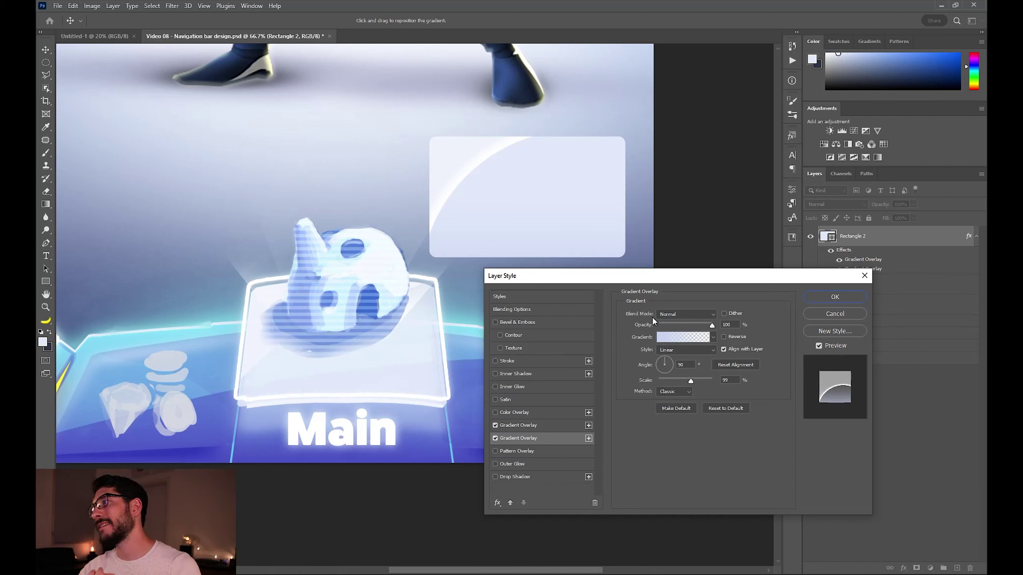
click(695, 338)
click(629, 386)
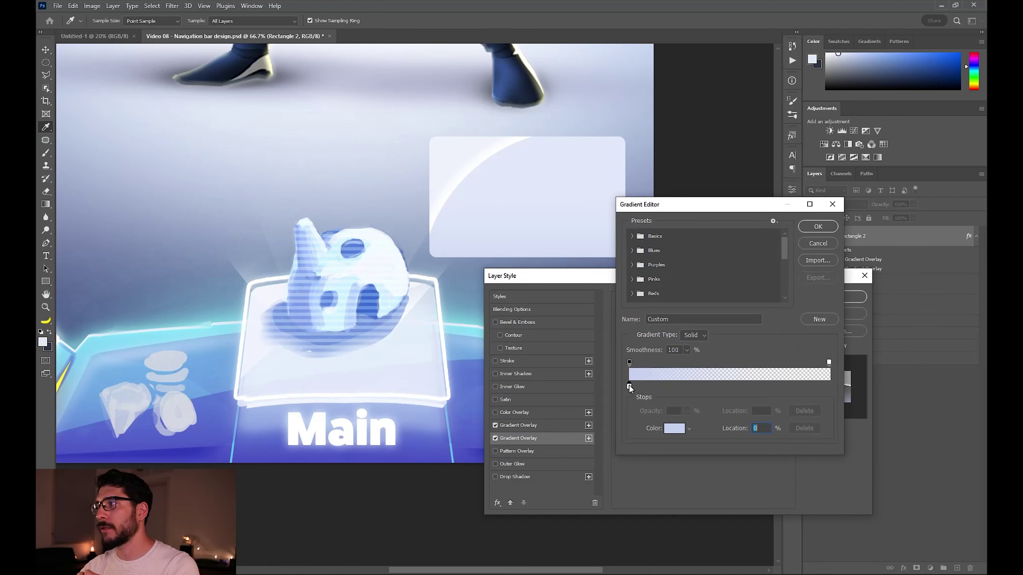
double_click(630, 385)
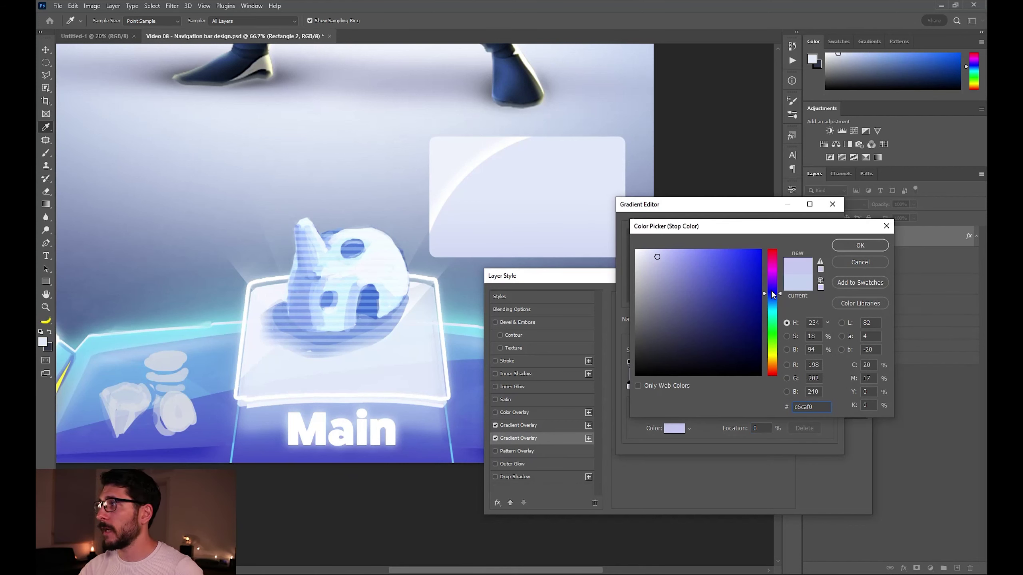
click(771, 291)
drag(769, 291, 771, 294)
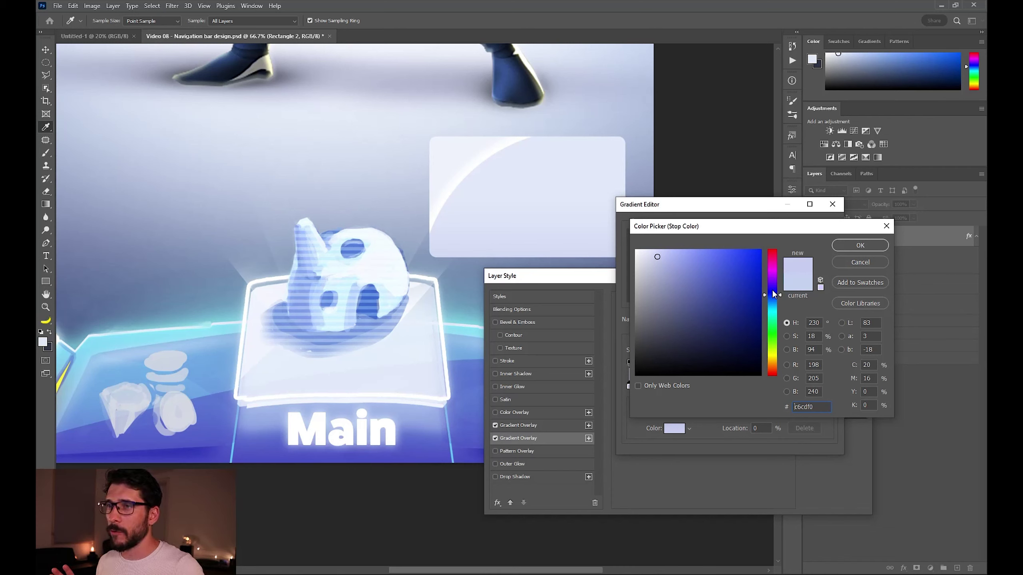
key(Return)
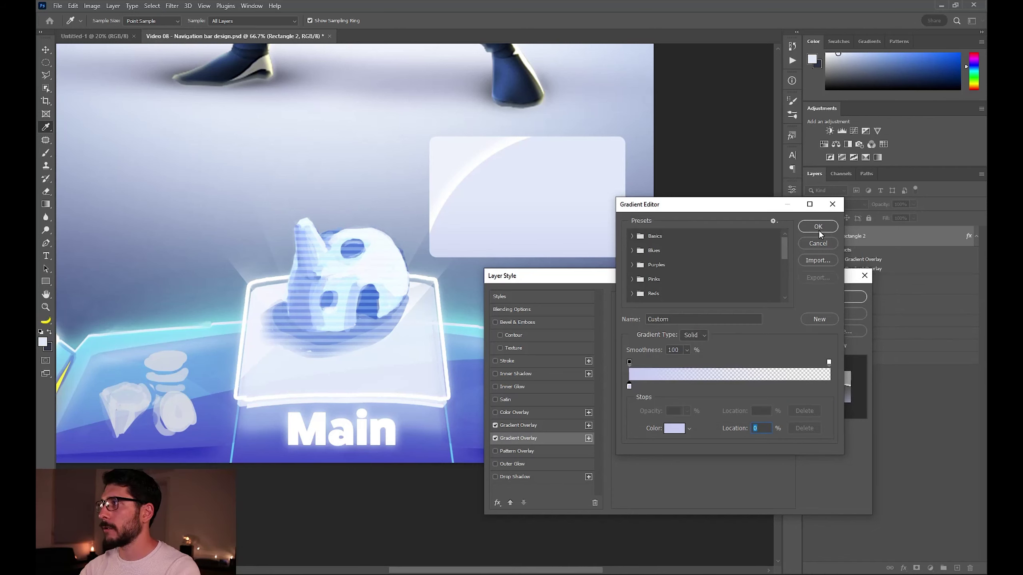
click(821, 230)
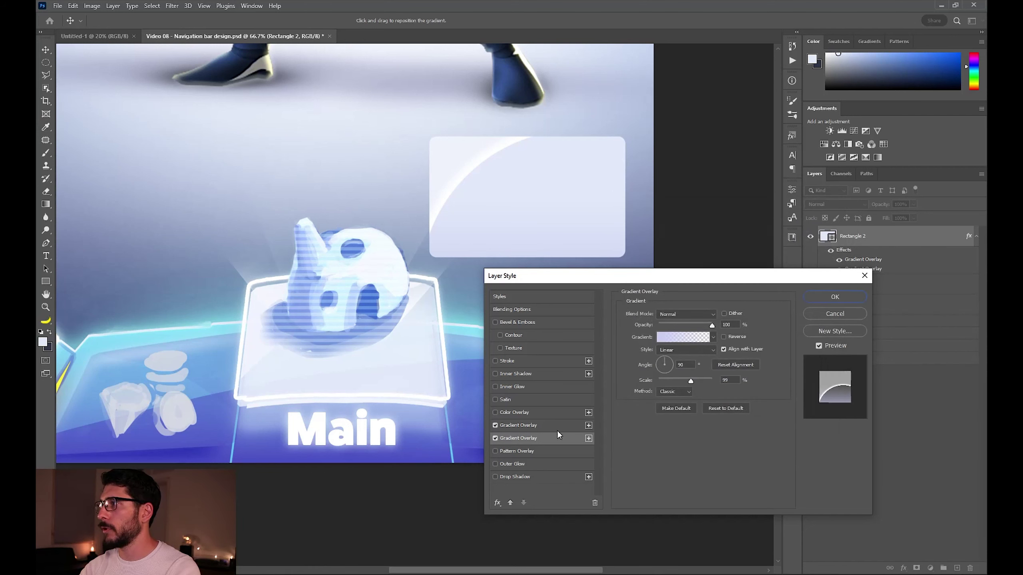
Lower the upper gradient overlay's opacity to soften the arc highlight, keeping its edited gradient.
click(527, 426)
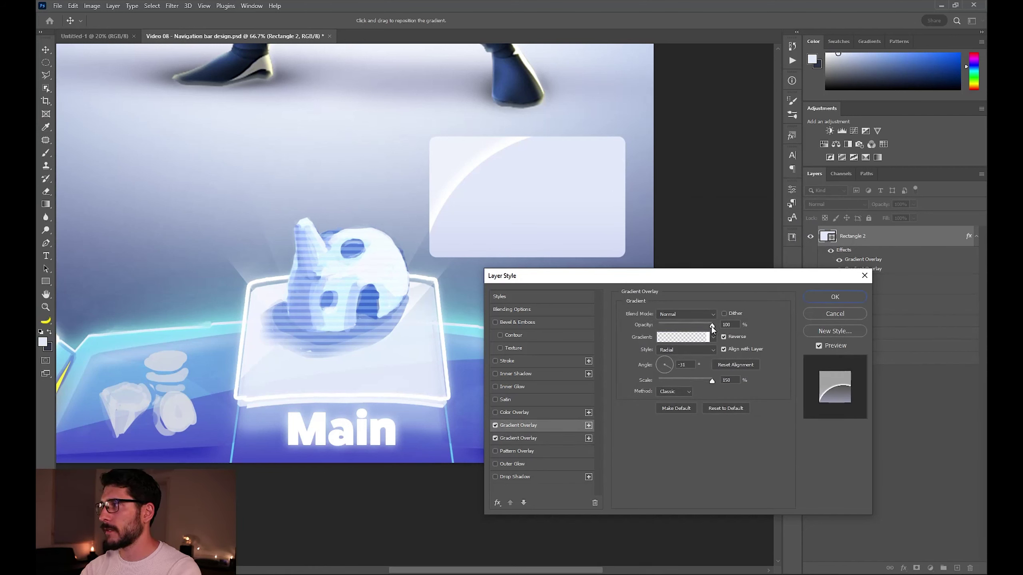
drag(711, 327, 699, 329)
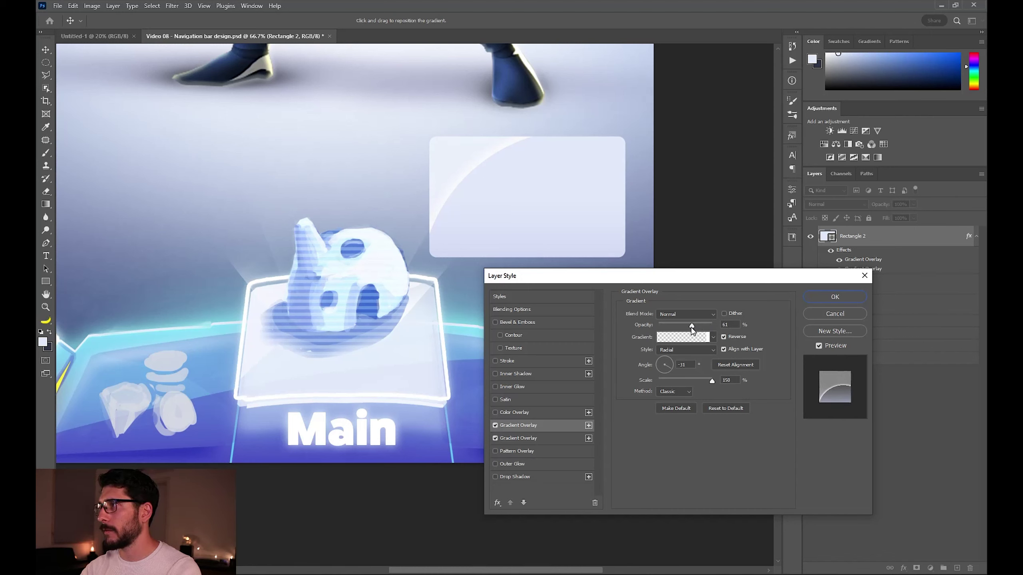
click(694, 337)
click(818, 226)
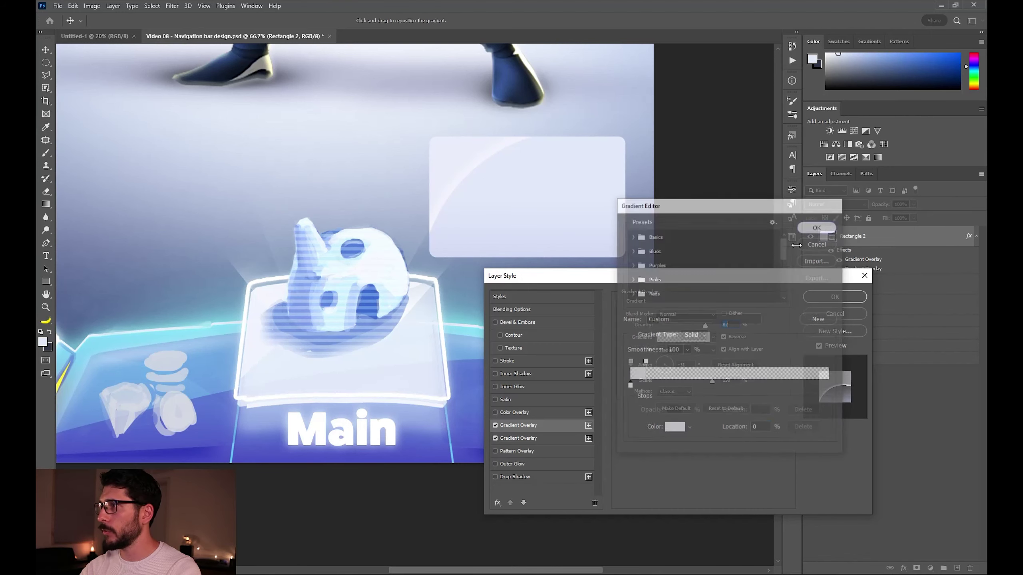
Enable a white Drop Shadow on the rounded rectangle with 100% opacity and a size of 1 px.
click(517, 477)
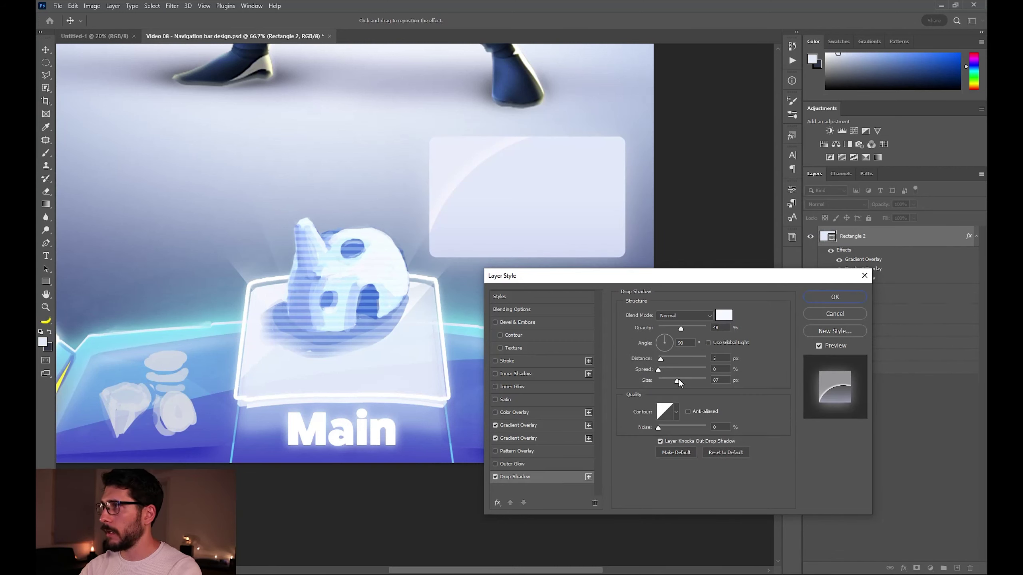
click(660, 381)
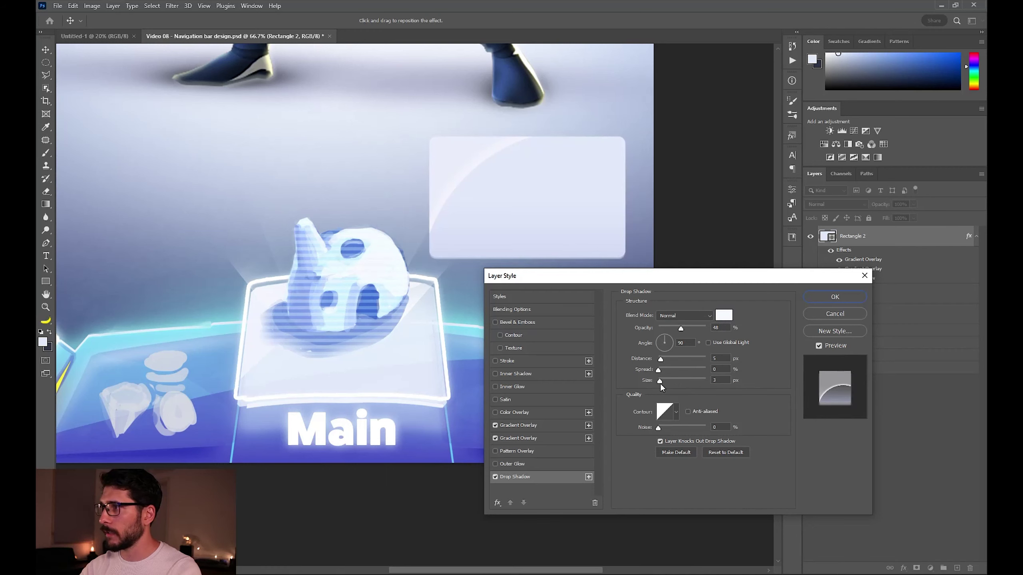
click(705, 328)
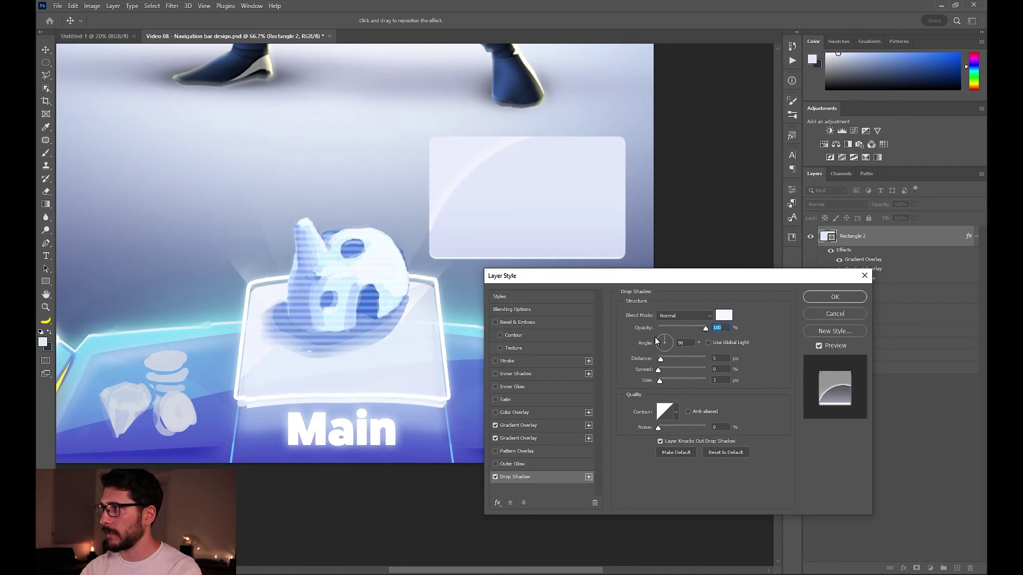
click(718, 380)
key(Down)
key(Down)
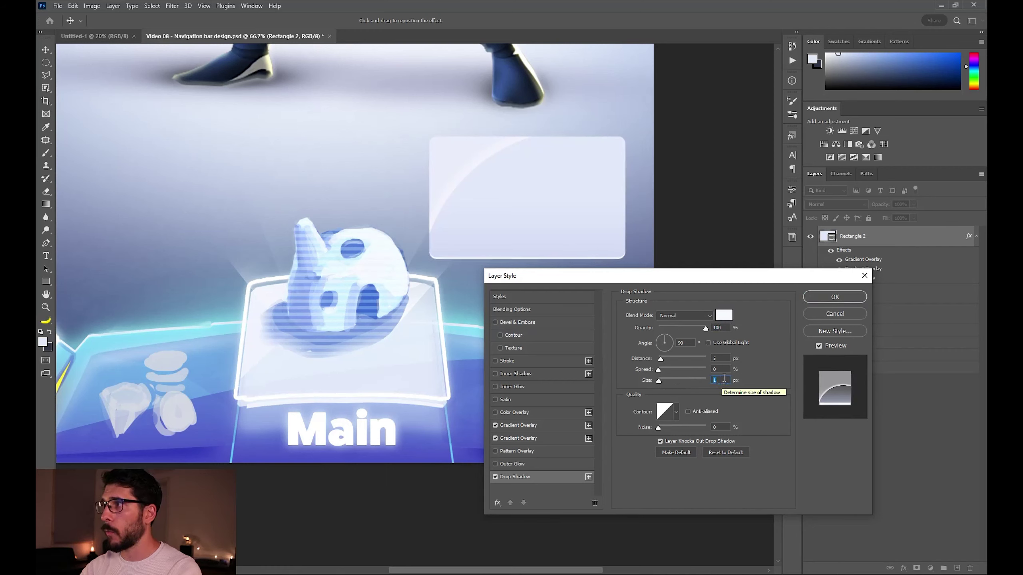
Set the drop shadow's distance to 10 px and apply the layer style.
click(725, 358)
key(Up)
key(Up)
key(Up)
key(Up)
key(Up)
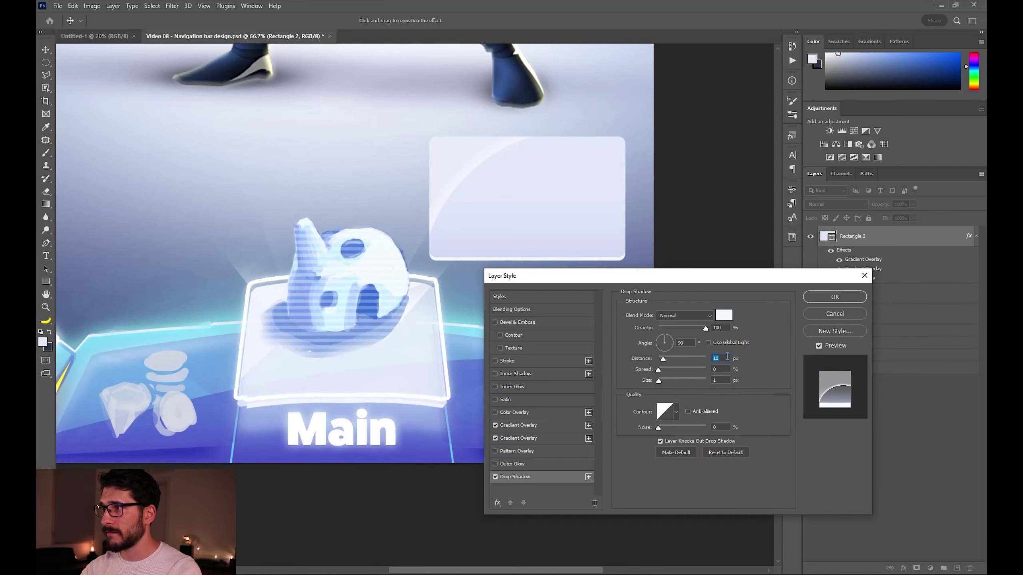
click(835, 297)
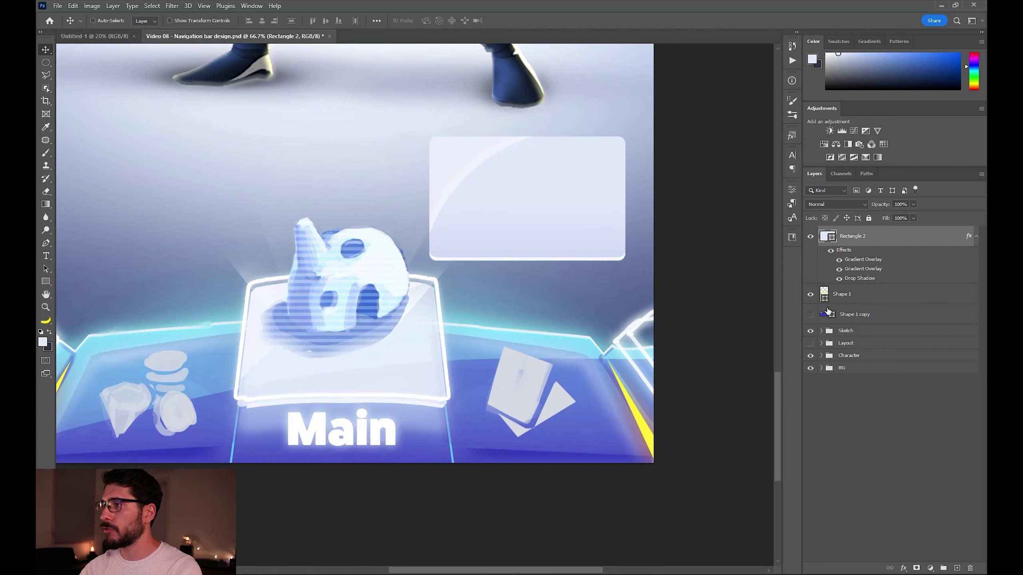
Add a second Drop Shadow with 36% opacity, about 75 px distance and 27 px size, and apply the layer style.
click(589, 477)
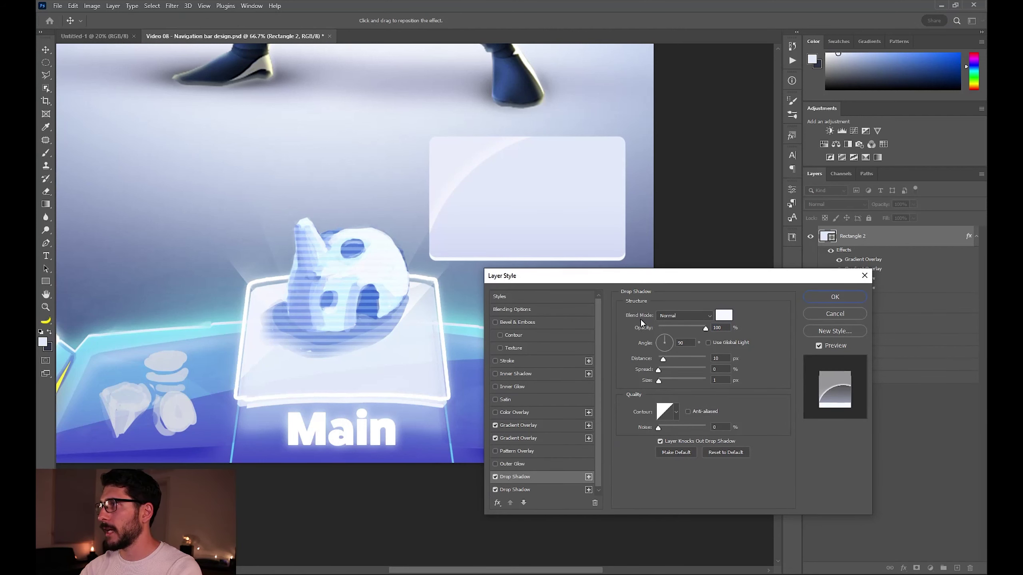
drag(654, 276, 685, 282)
drag(699, 365, 701, 388)
drag(737, 334, 719, 366)
click(708, 335)
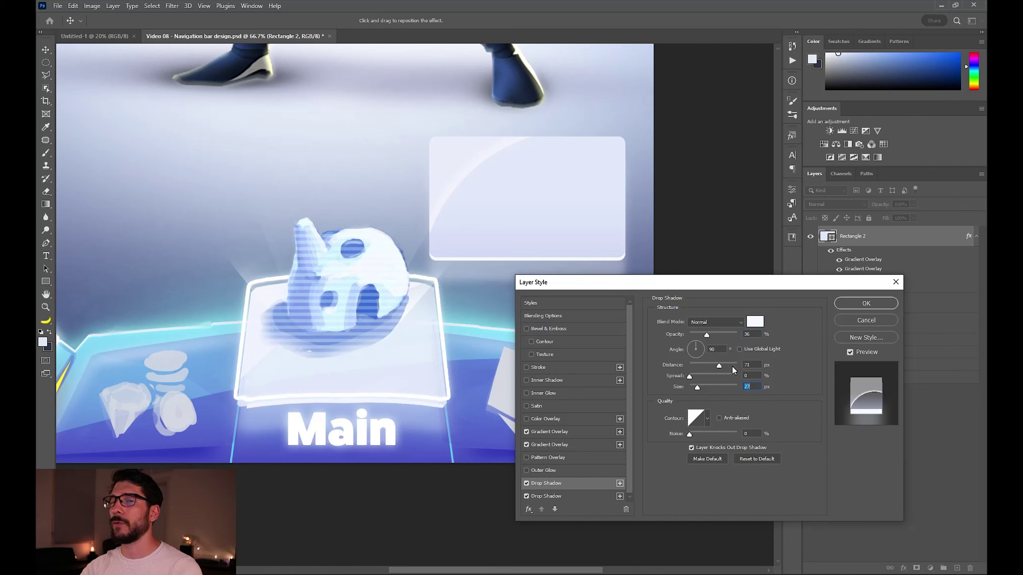
click(880, 304)
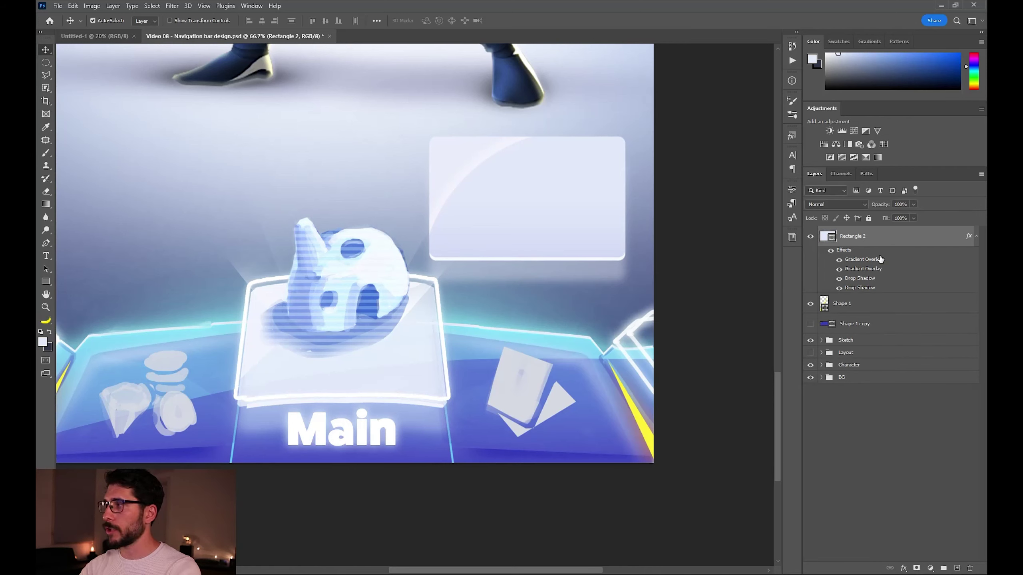
Duplicate the rounded rectangle, remove the copy's layer effects and set its fill to none.
key(ctrl+j)
drag(843, 250, 970, 567)
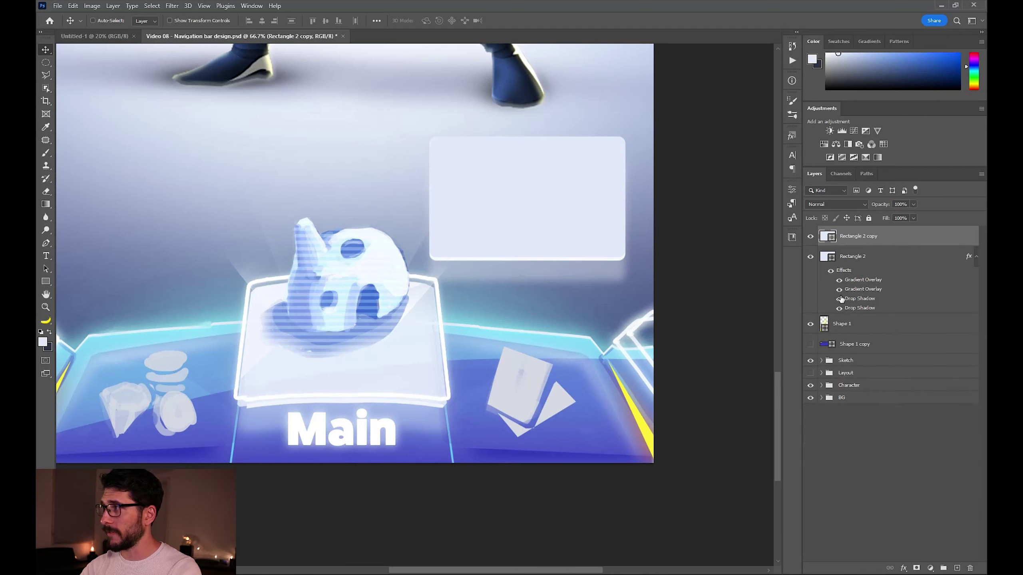
key(a)
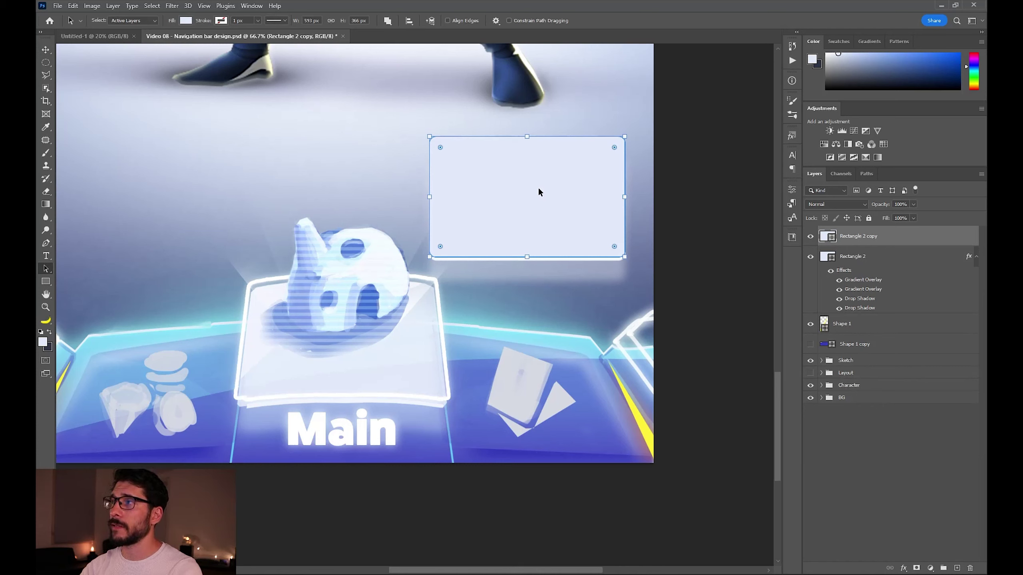
click(185, 20)
click(129, 41)
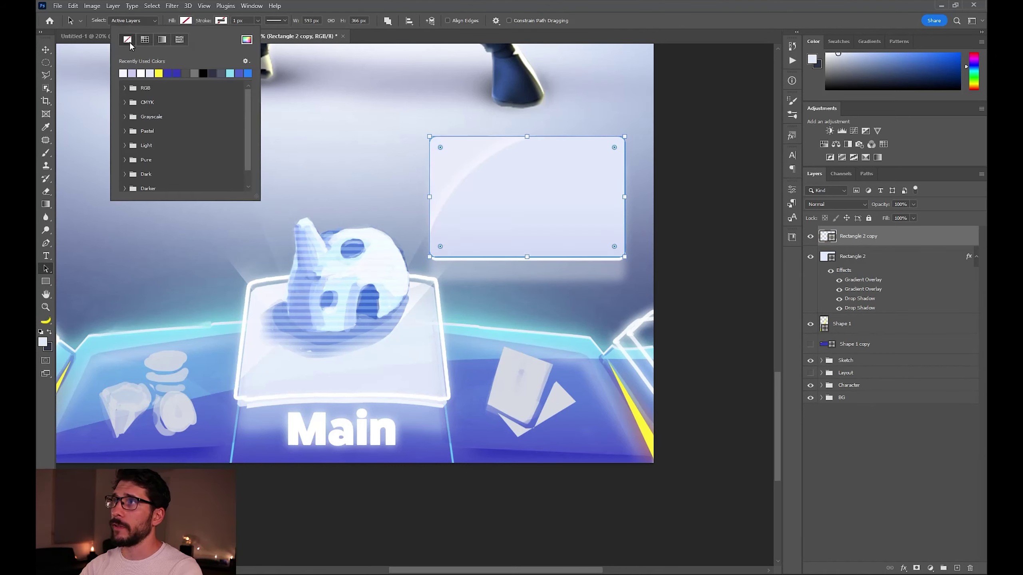
Give the rectangle copy a white stroke 10 px wide.
click(220, 20)
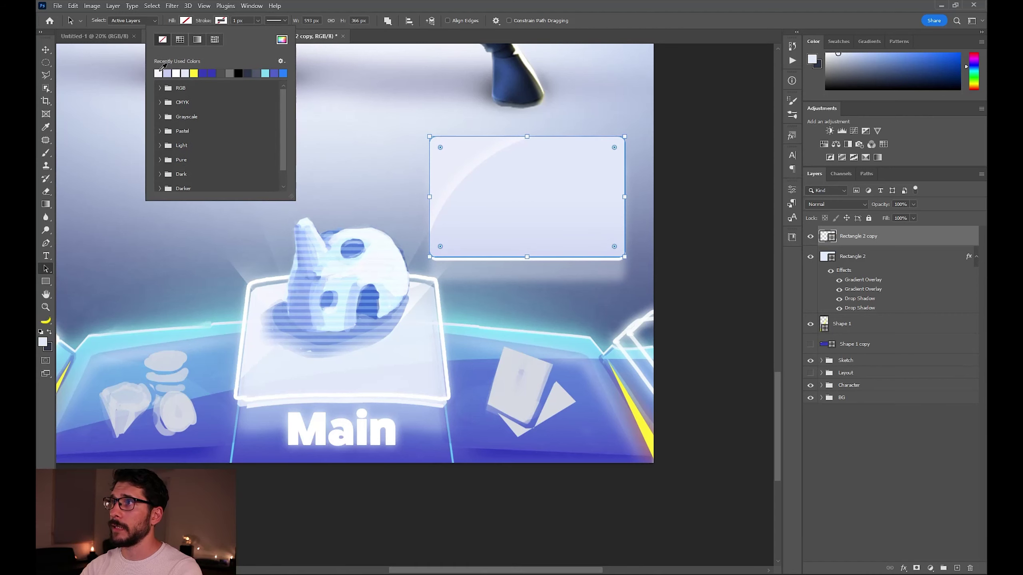
click(160, 75)
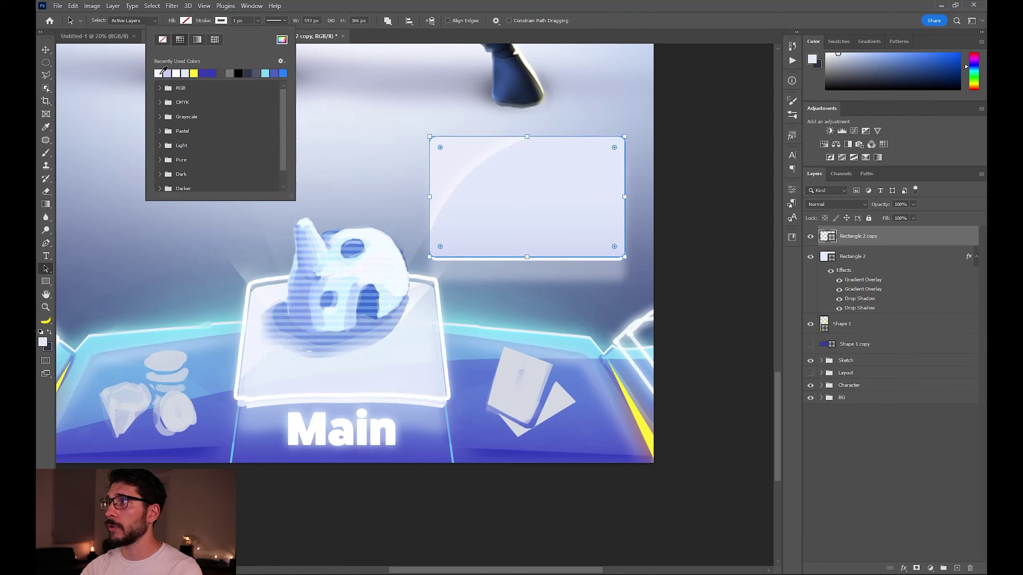
drag(244, 20, 211, 26)
text(10)
key(Return)
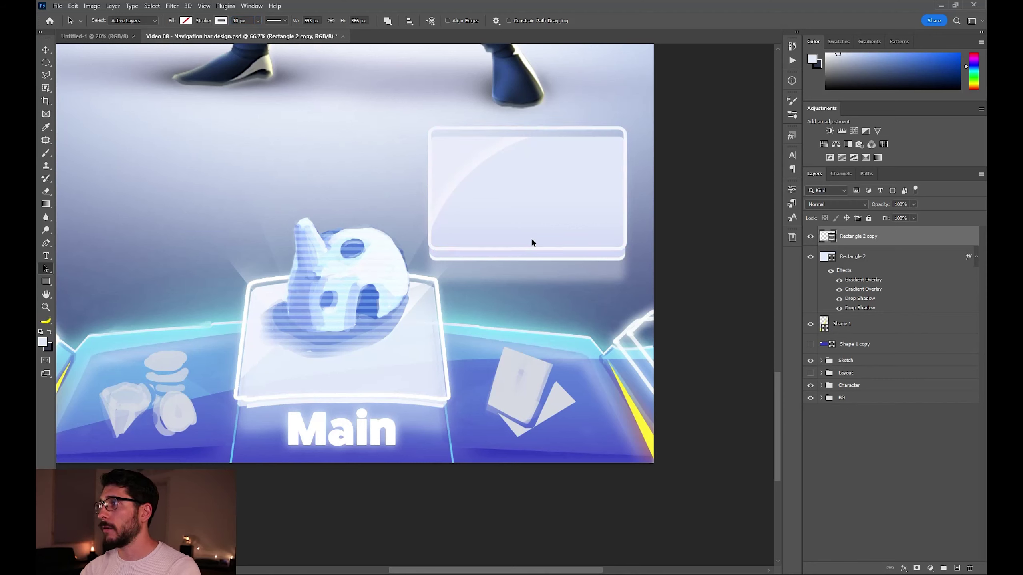
Resize the outlined rectangle copy to about 615 × 369 px so that it frames the glossy panel evenly.
key(v)
key(ctrl+t)
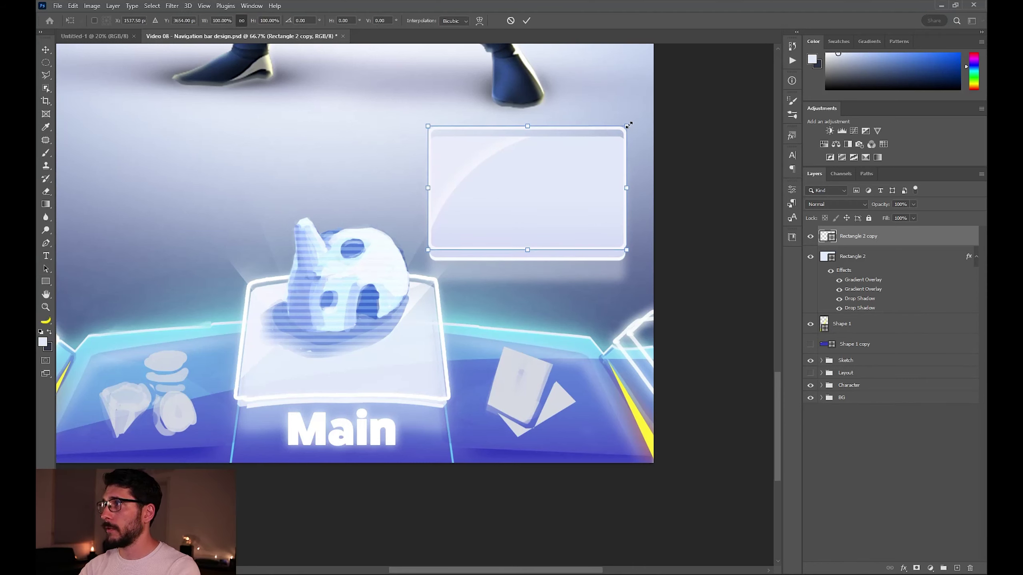
drag(626, 126, 631, 125)
drag(527, 124, 530, 130)
key(Return)
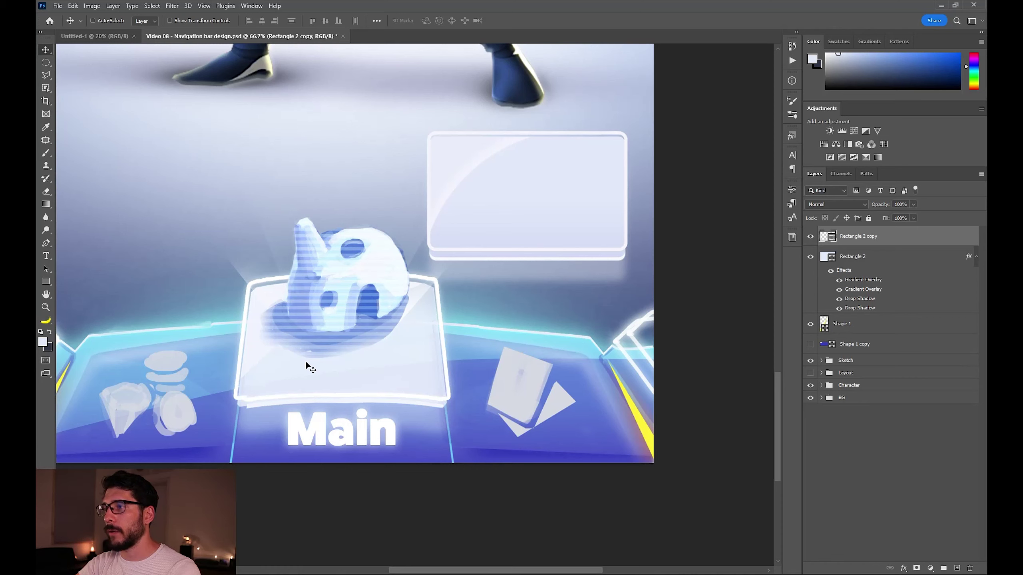
key(ctrl+t)
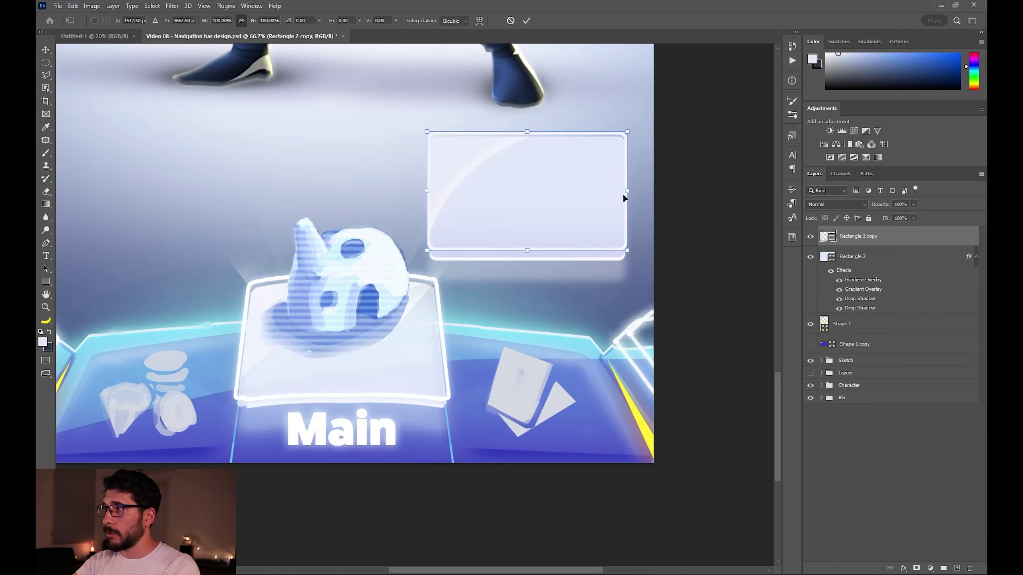
drag(628, 192, 629, 192)
key(Return)
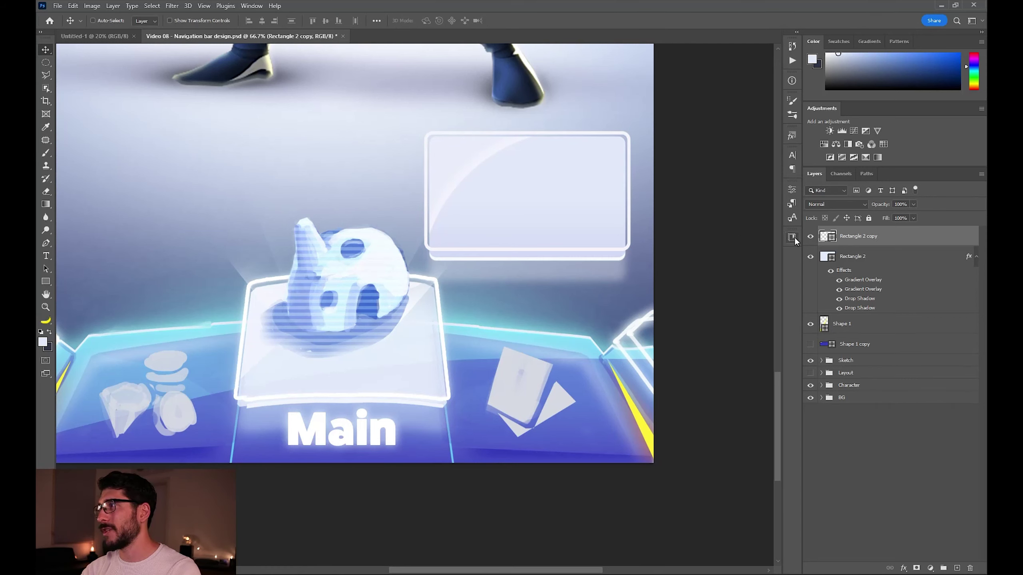
click(792, 189)
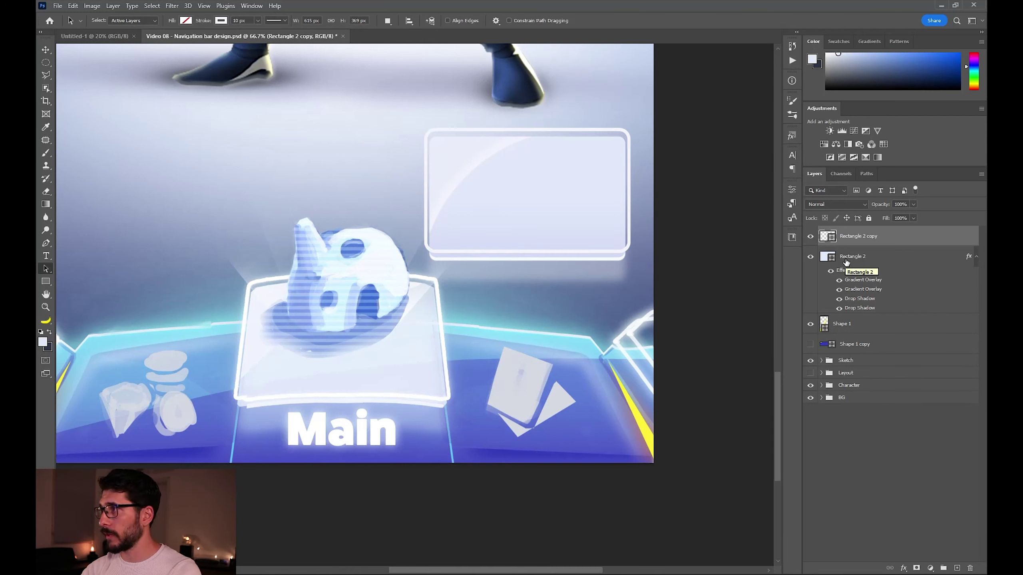
Convert the outline and panel rectangle layers into one smart object and shift it slightly down and to the right.
key(v)
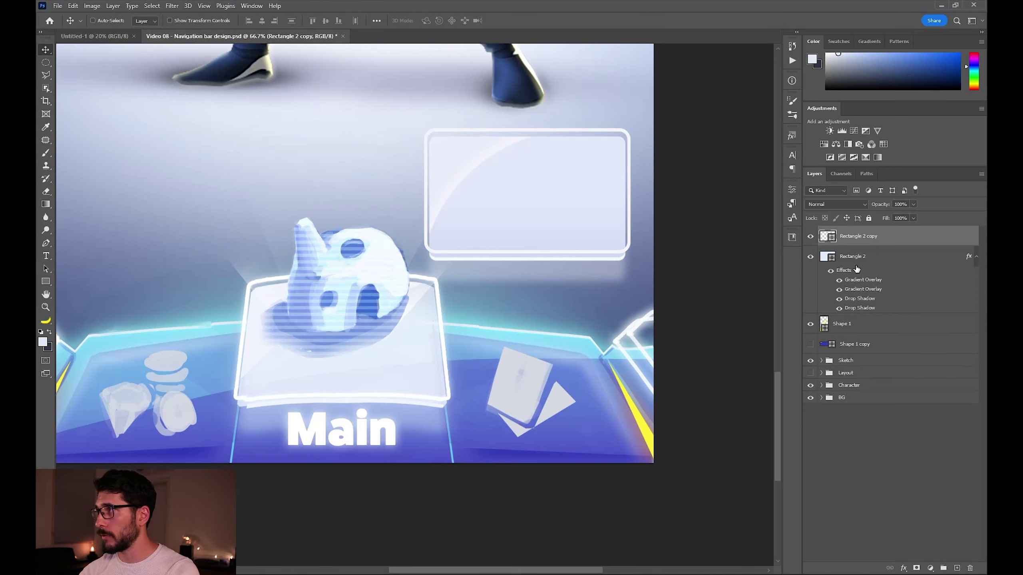
shift+click(894, 258)
right_click(892, 258)
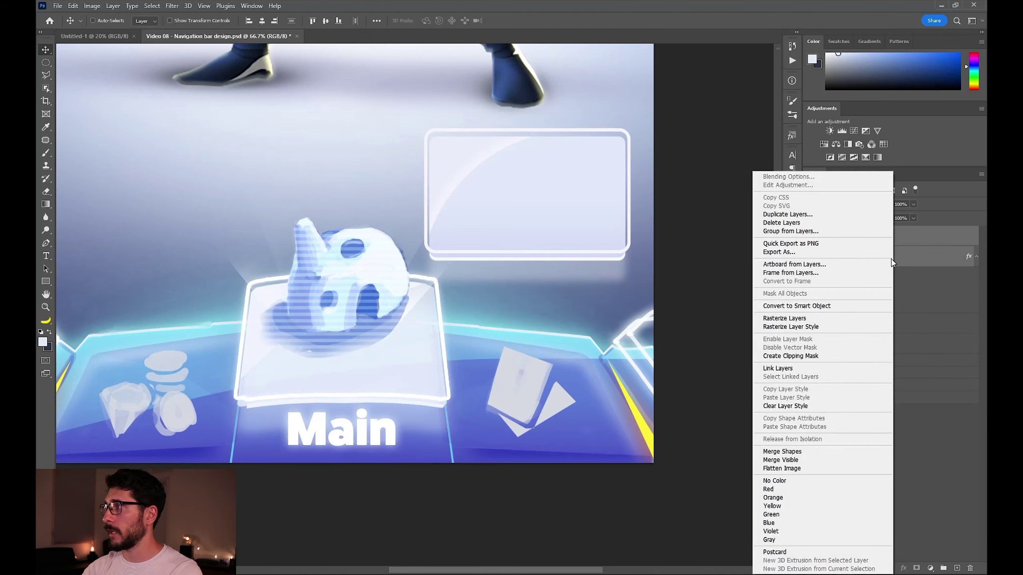
click(831, 309)
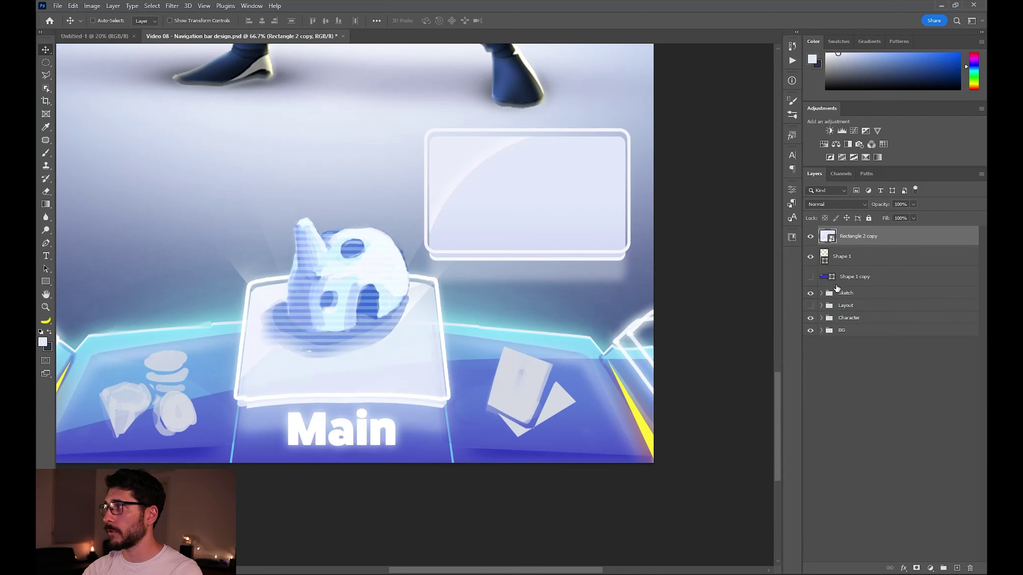
drag(557, 272, 564, 278)
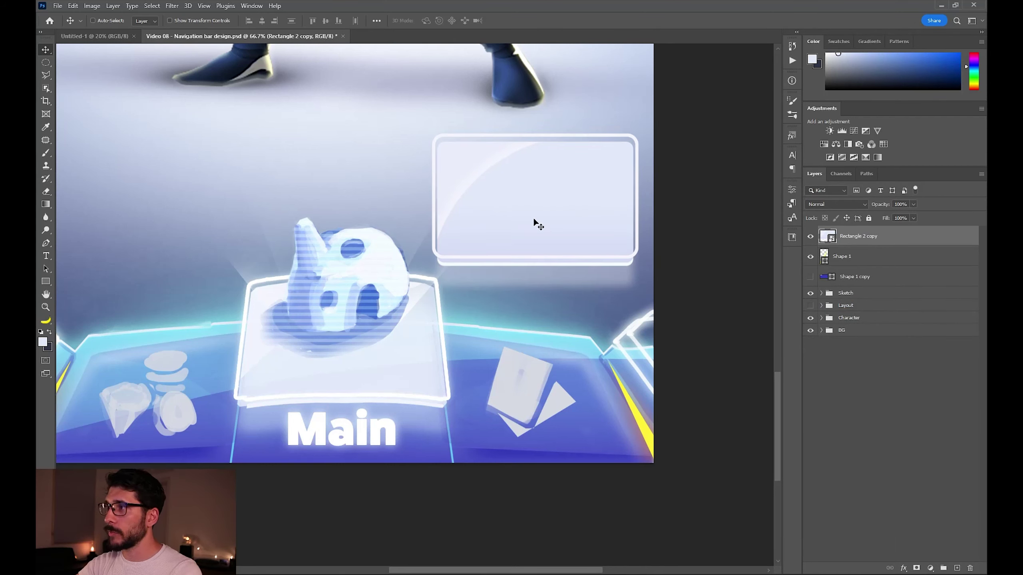
Warp the panel smart object with an Arch preset at about 10.5% bend and move it over the sketched Main panel.
key(ctrl+t)
right_click(550, 222)
click(540, 292)
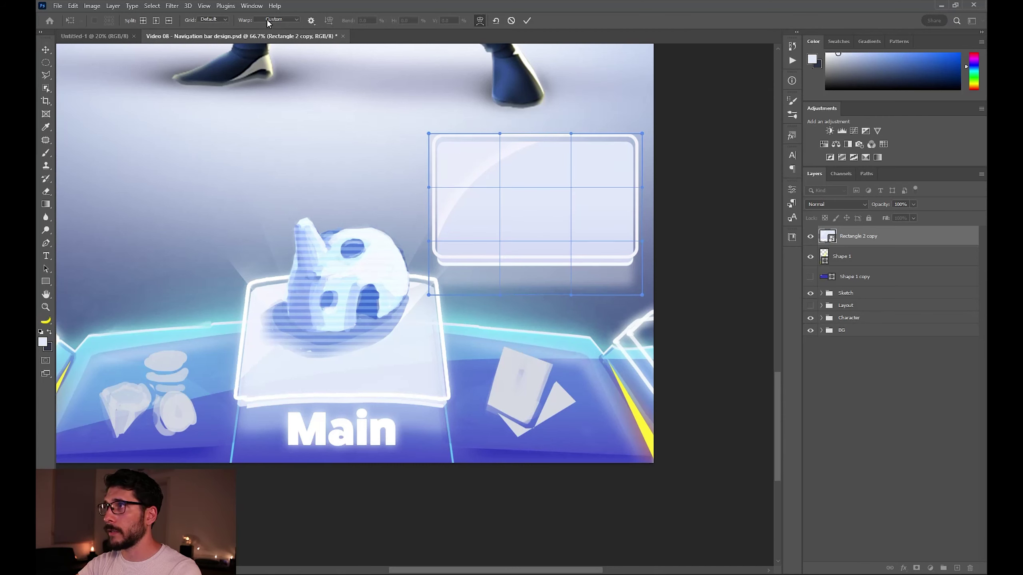
click(267, 18)
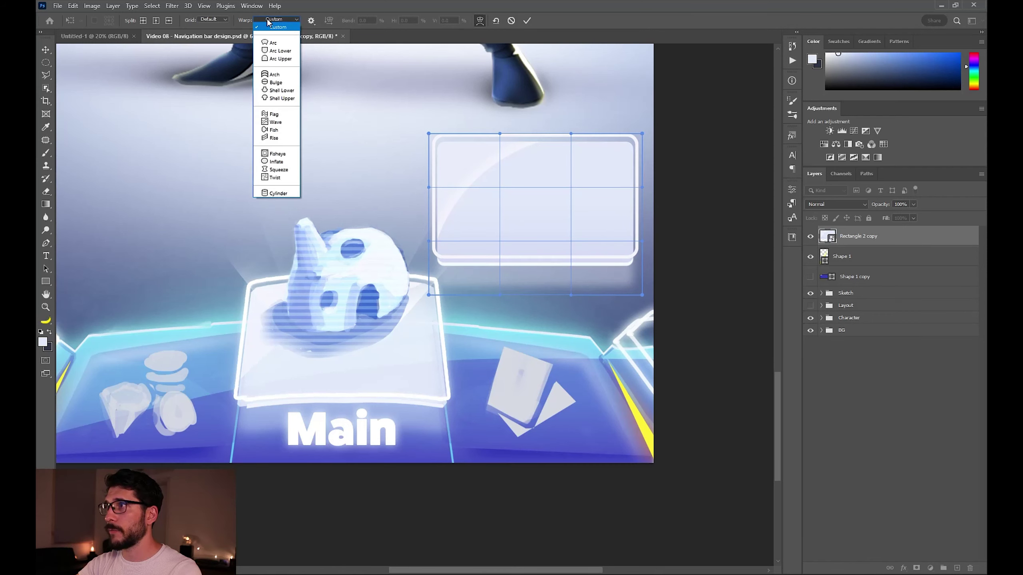
click(274, 75)
drag(535, 92, 342, 348)
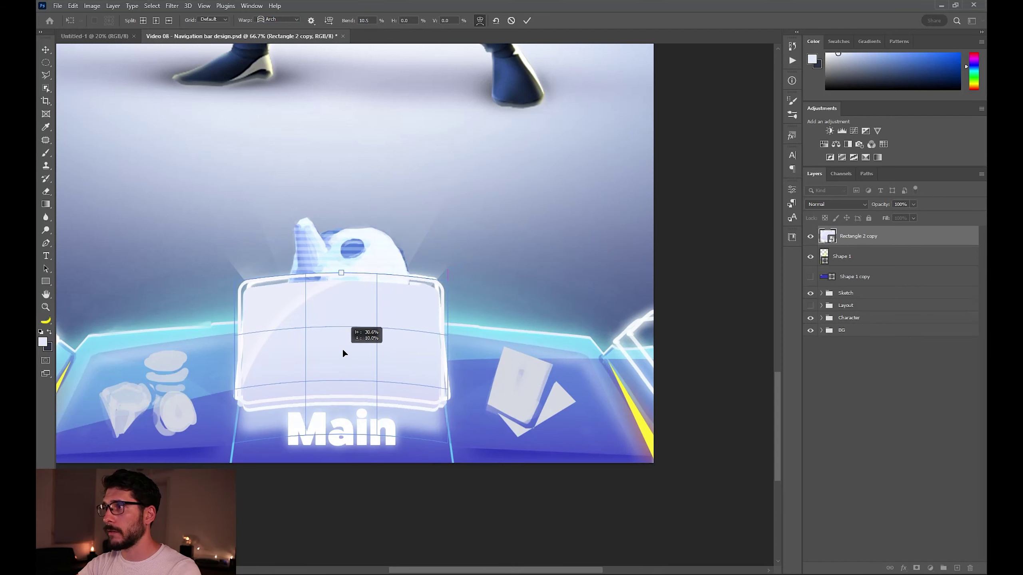
Give the arched panel a perspective taper, narrower on top, and adjust its height to match the sketched Main panel.
key(ctrl+t)
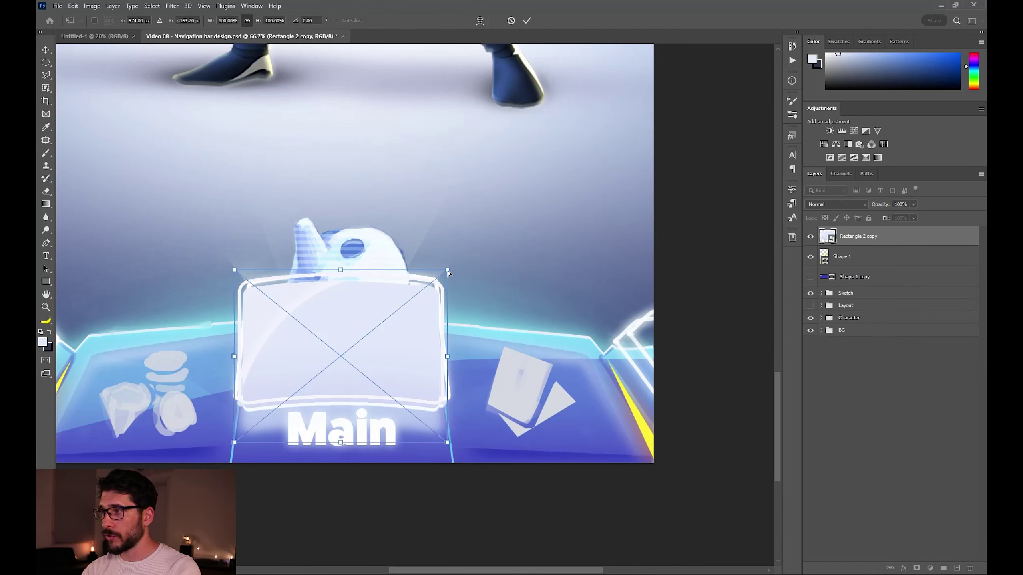
drag(447, 272, 440, 274)
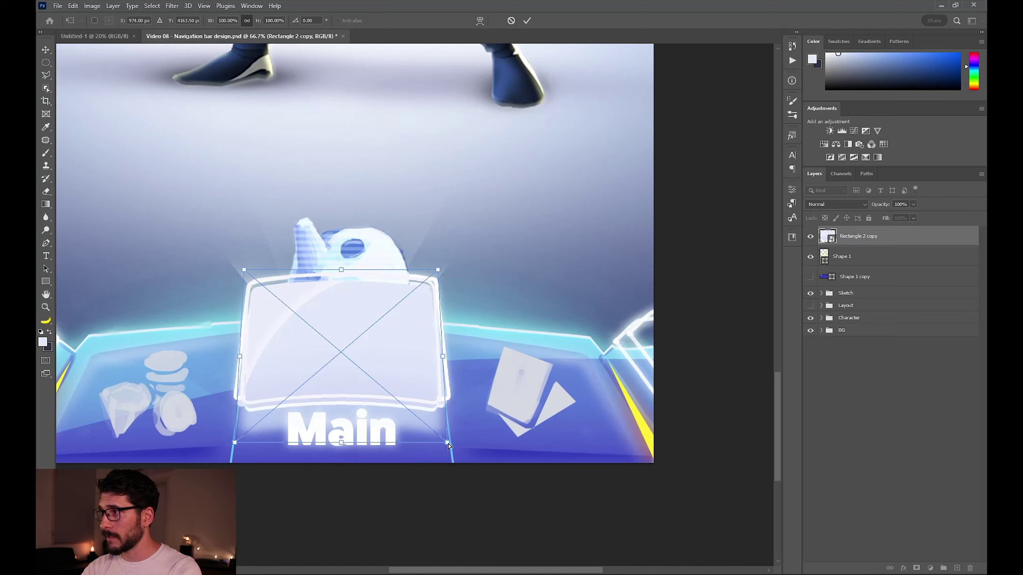
drag(447, 443, 459, 444)
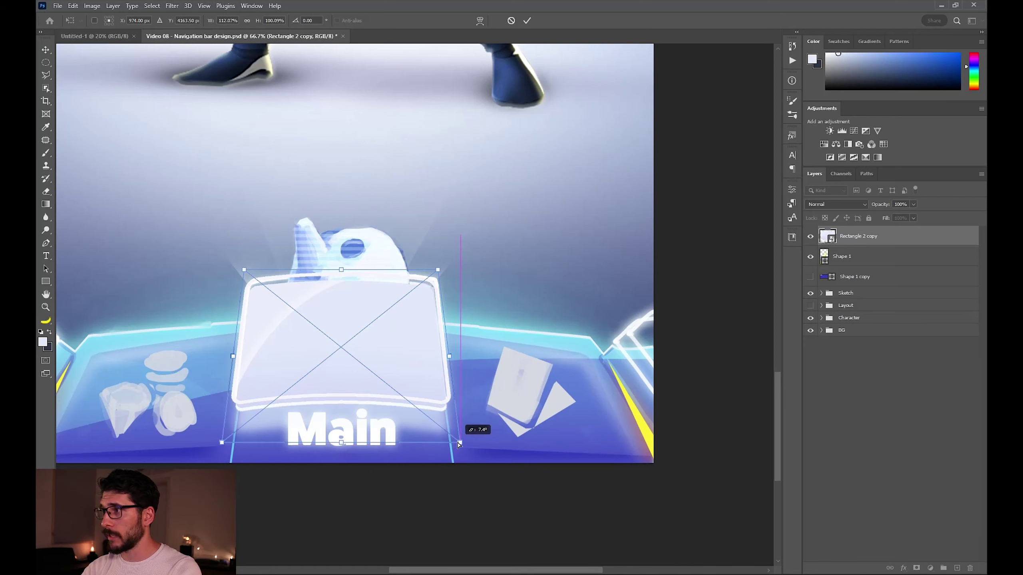
drag(350, 443, 352, 436)
drag(342, 269, 343, 271)
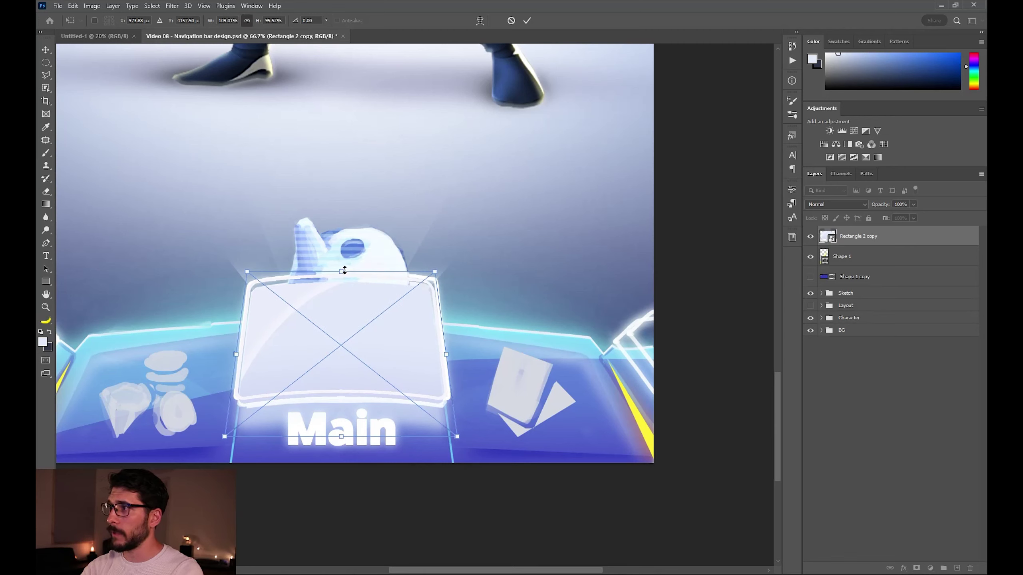
key(Return)
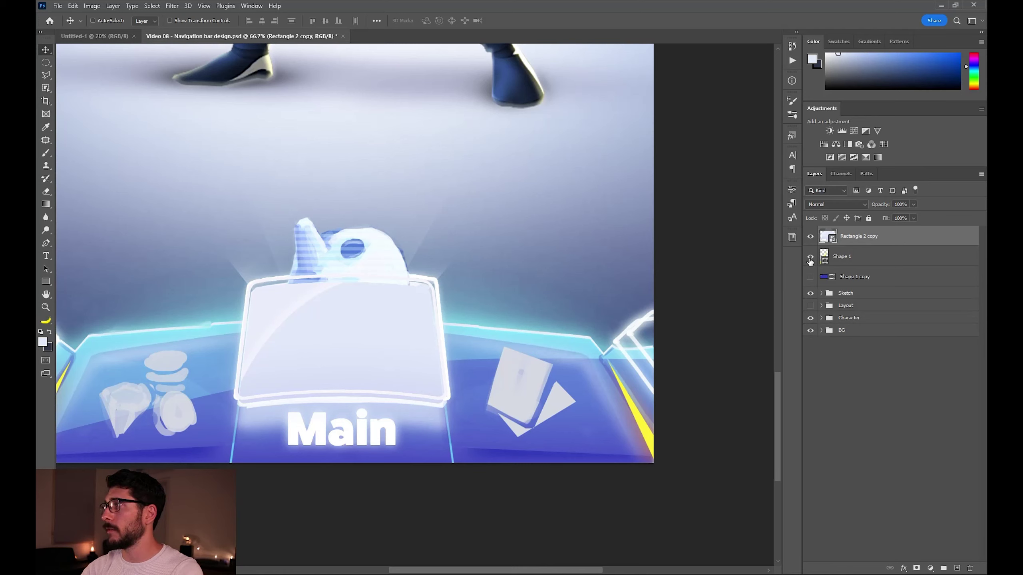
Hide the Sketch group and show the blue Shape 1 copy bar to check the panel against it.
click(811, 294)
click(810, 277)
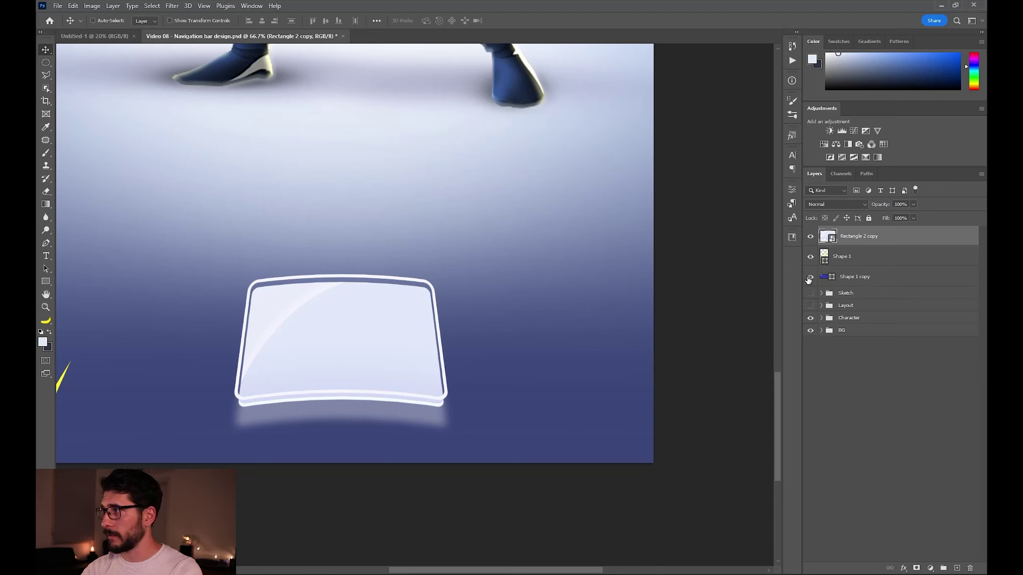
click(809, 279)
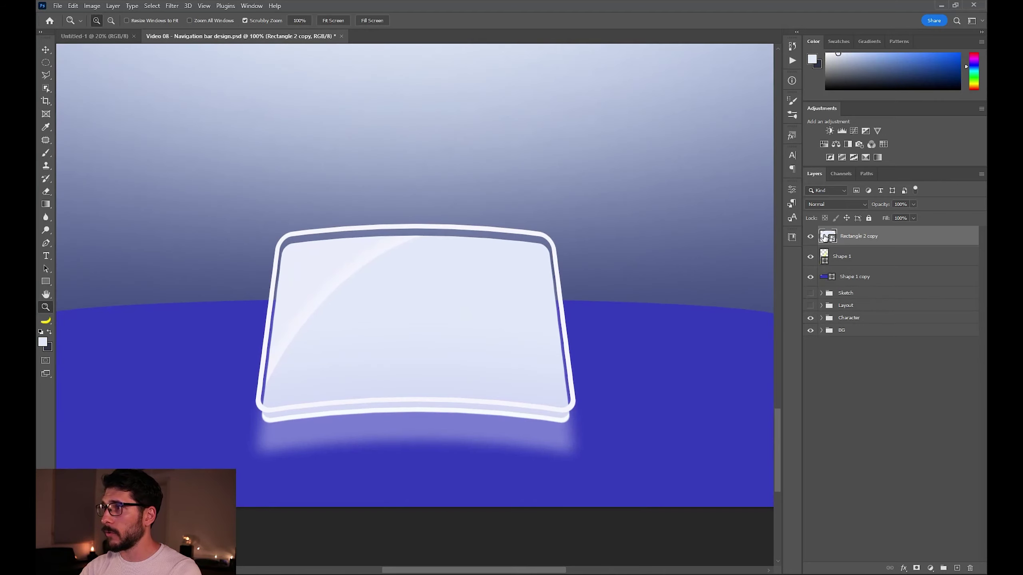
Open the panel smart object's contents and float them in a separate window over the main document.
double_click(823, 237)
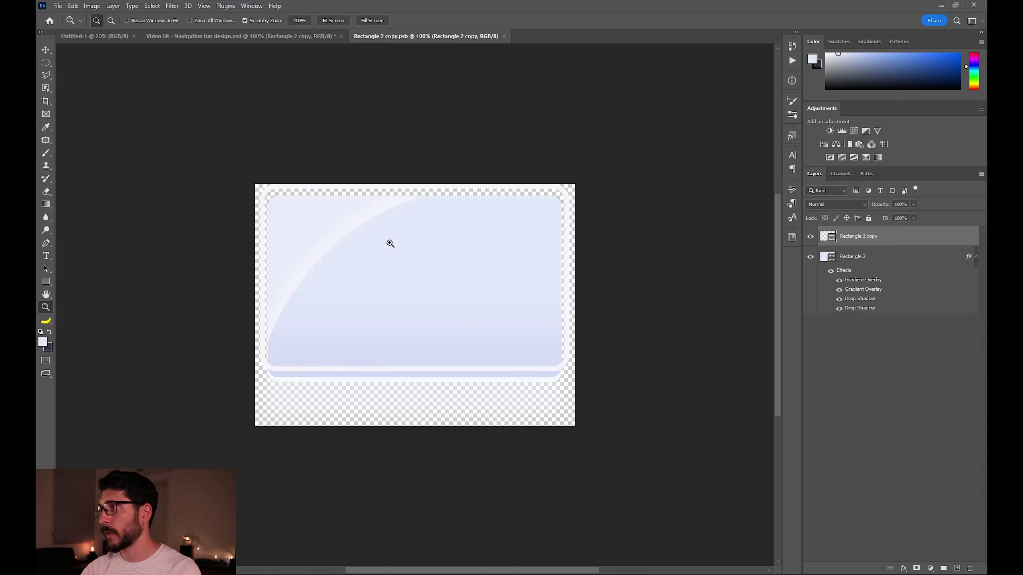
click(213, 36)
click(377, 37)
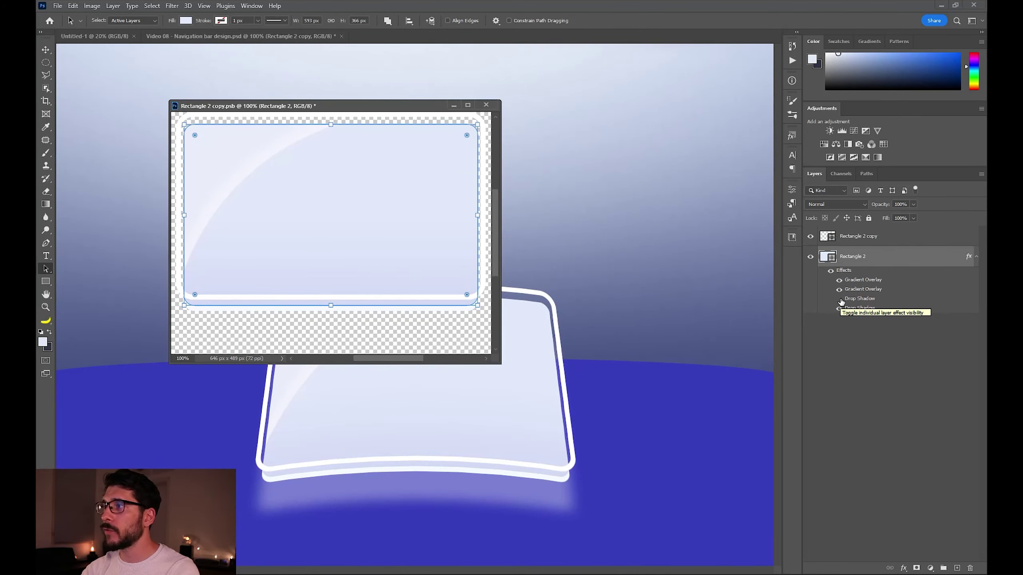
Turn off a drop shadow on Rectangle 2 and place a duplicate of the rectangle beneath it, nudged slightly down.
click(839, 309)
click(976, 256)
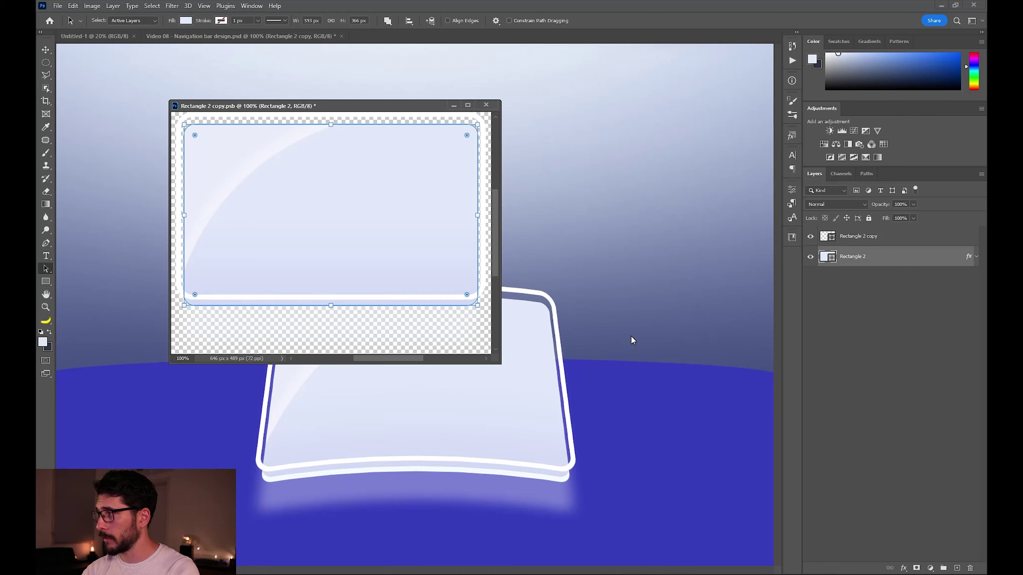
key(ctrl+j)
drag(885, 304, 883, 303)
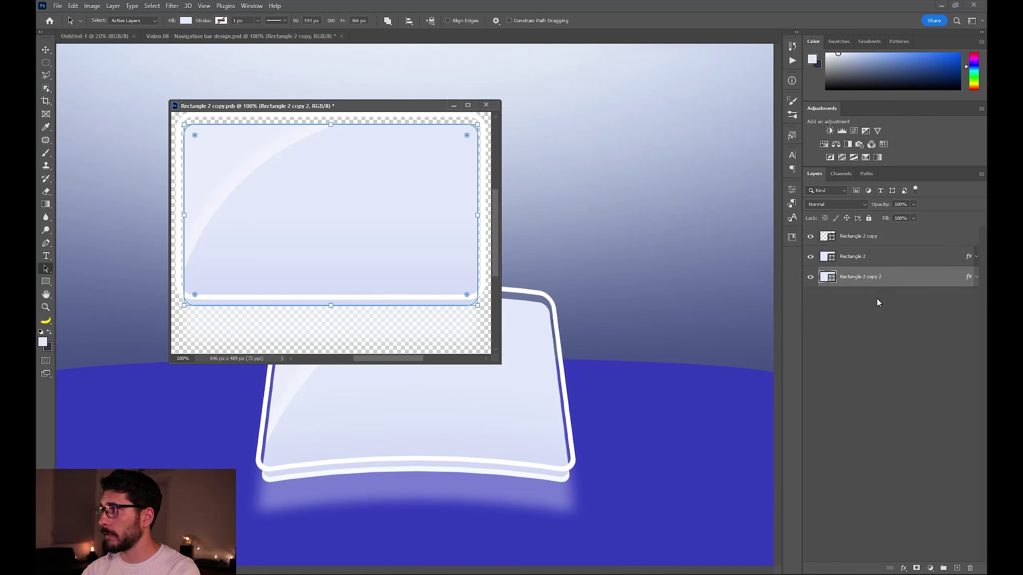
key(v)
key(shift+Up)
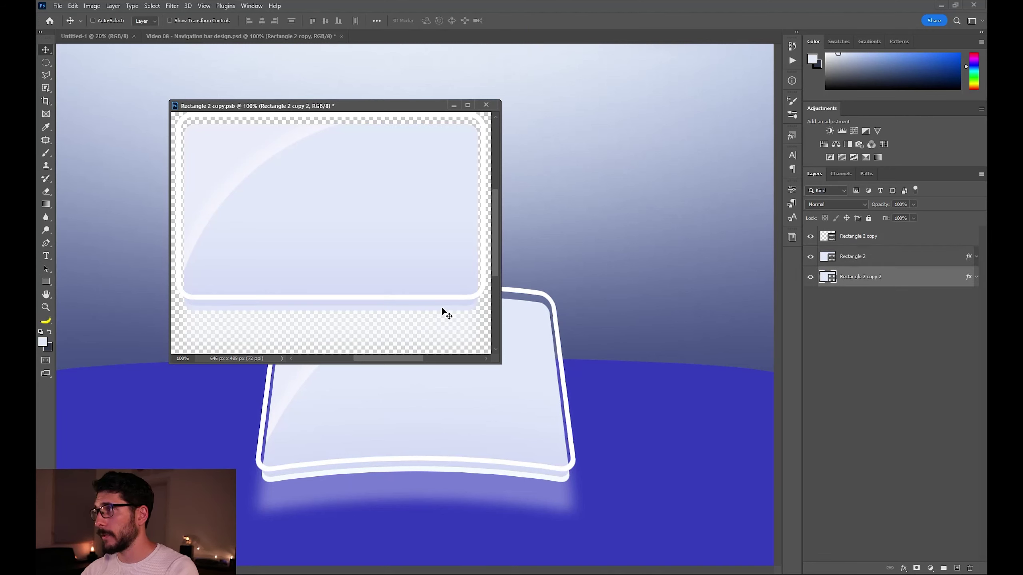
Save the smart object contents, then clear the lower duplicate's layer effects and rename it Shadow.
key(ctrl+s)
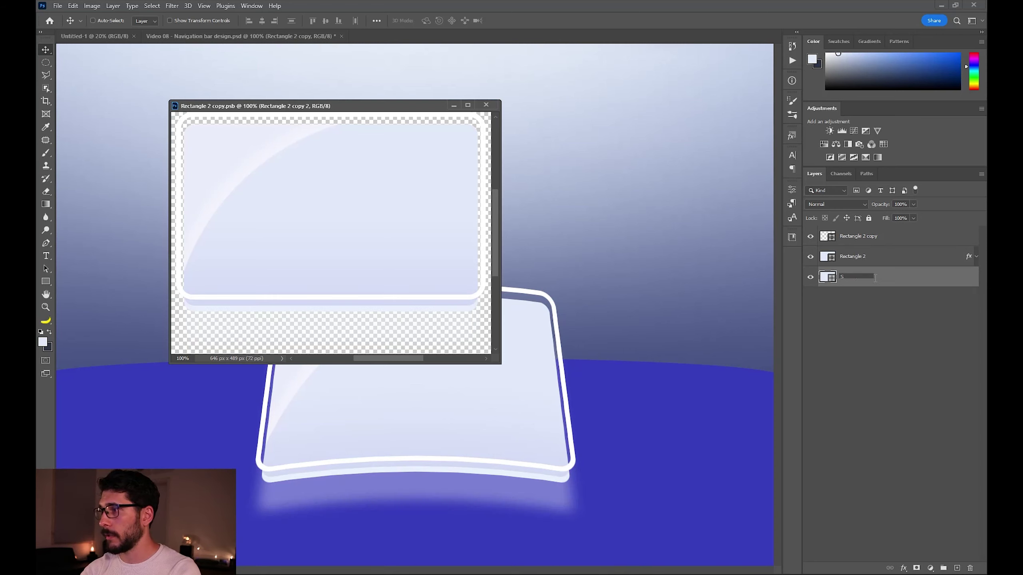
text(hadow)
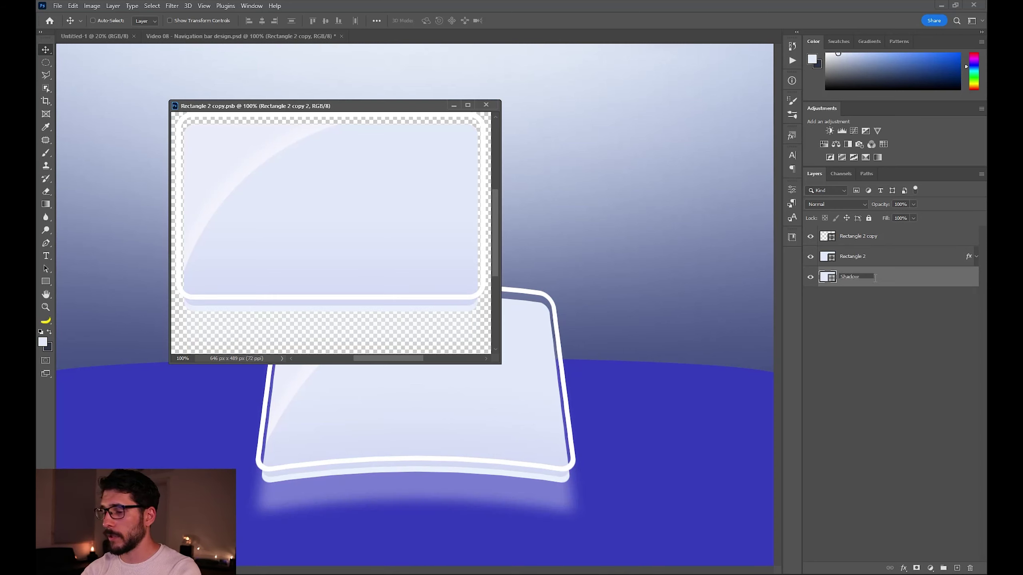
key(Return)
Reduce the Shadow shape to a strip about 61 px high and adjust its corner radius to about 13 px.
key(ctrl+t)
drag(331, 133, 330, 282)
click(791, 191)
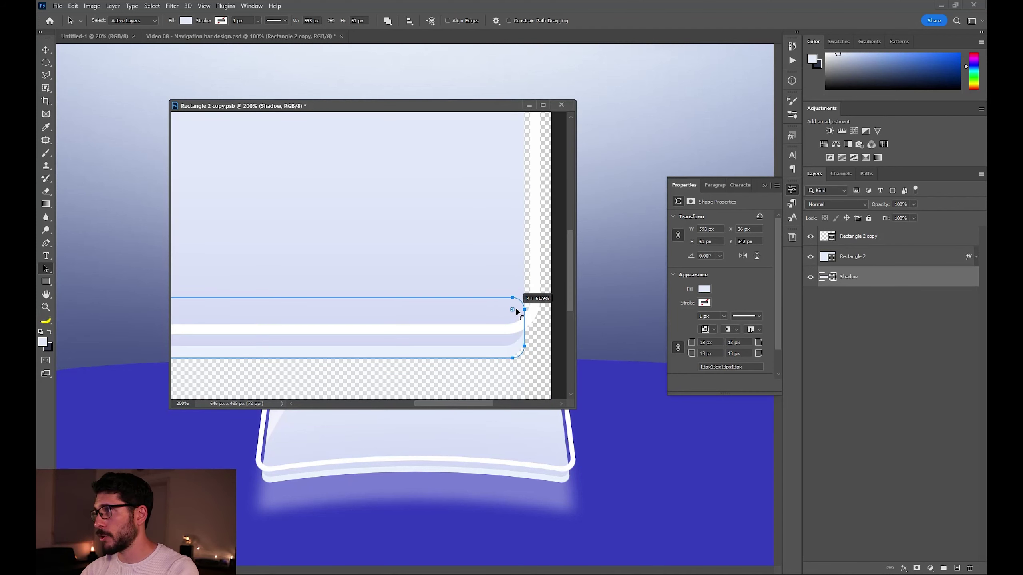
drag(515, 307, 514, 308)
Taper the Shadow strip inward at its lower corners and lower its top edge to the panel's bottom outline.
drag(525, 360, 512, 360)
drag(231, 298, 235, 326)
mouse_move(520, 327)
mouse_down()
mouse_move(540, 328)
mouse_move(529, 329)
mouse_up()
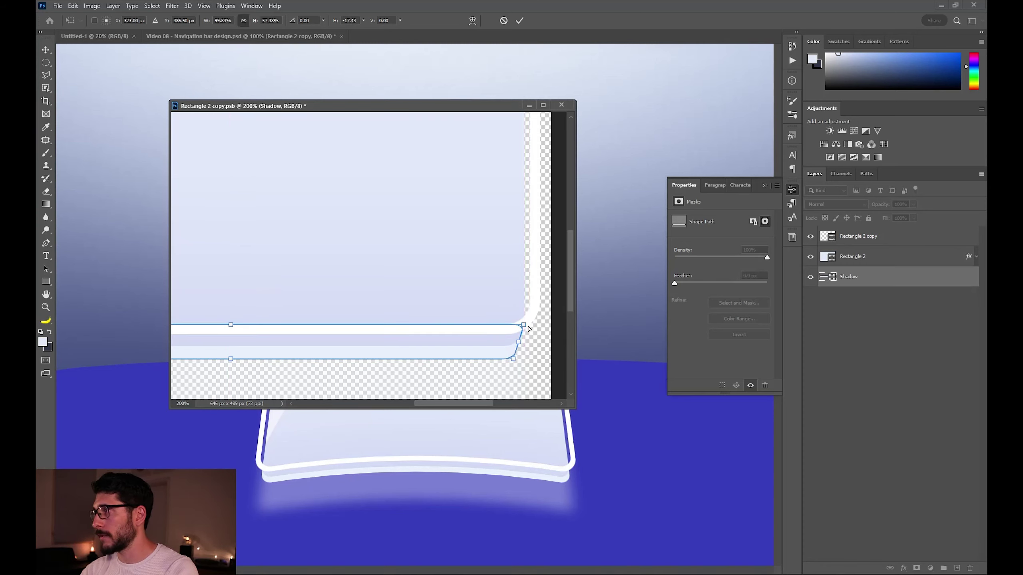
key(Return)
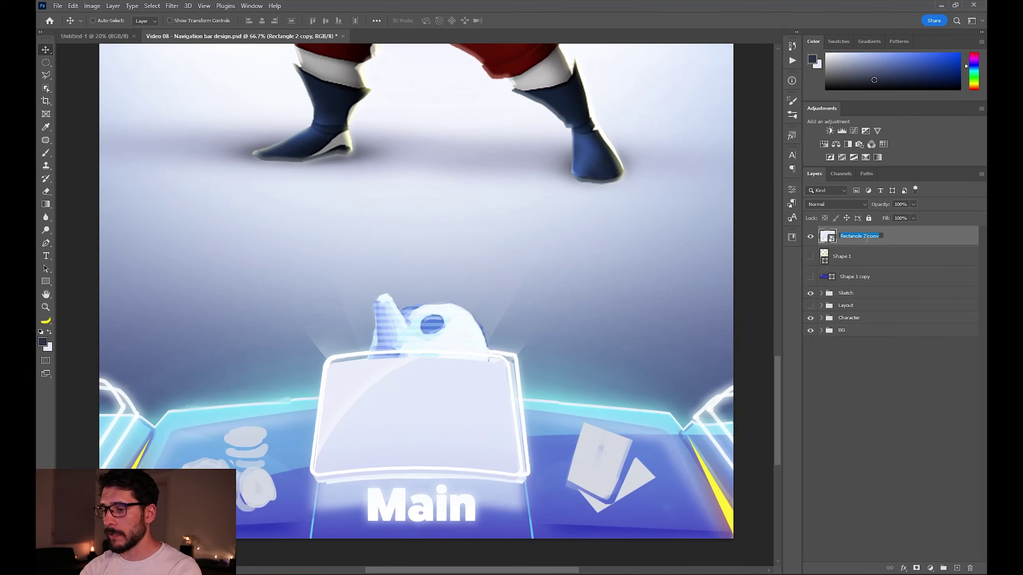
Rename the panel smart object layer in the navigation bar document as Central Active Button.
text(c)
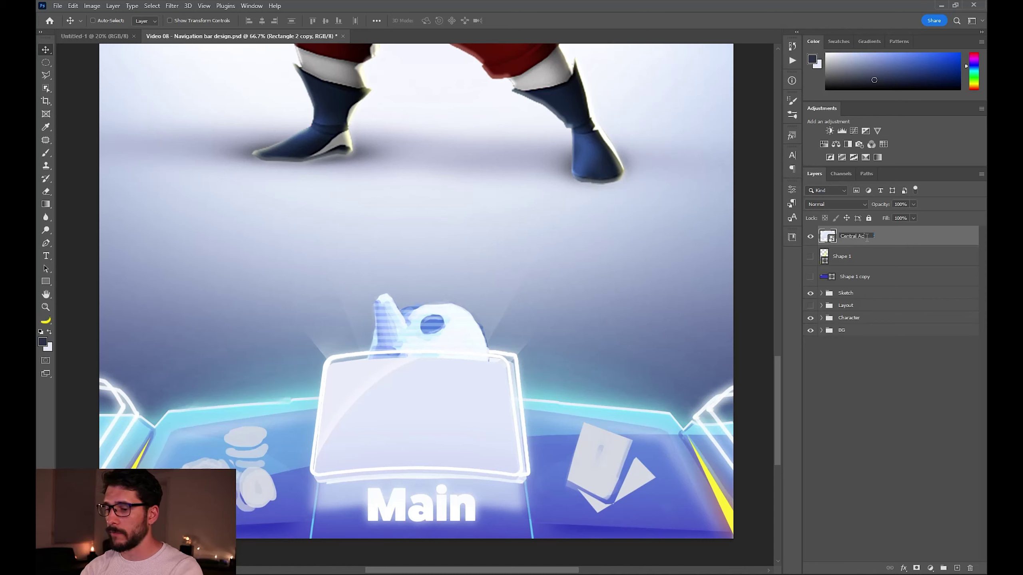
text(entral Active Button)
key(Return)
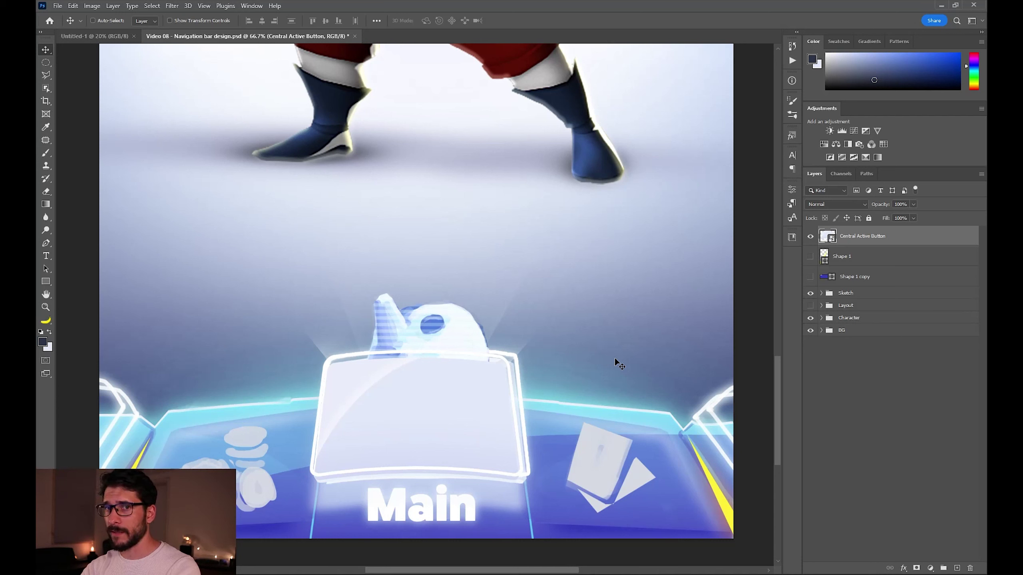
Create an independent smart object copy of Central Active Button beside it on the left and skew its top toward the right.
right_click(950, 237)
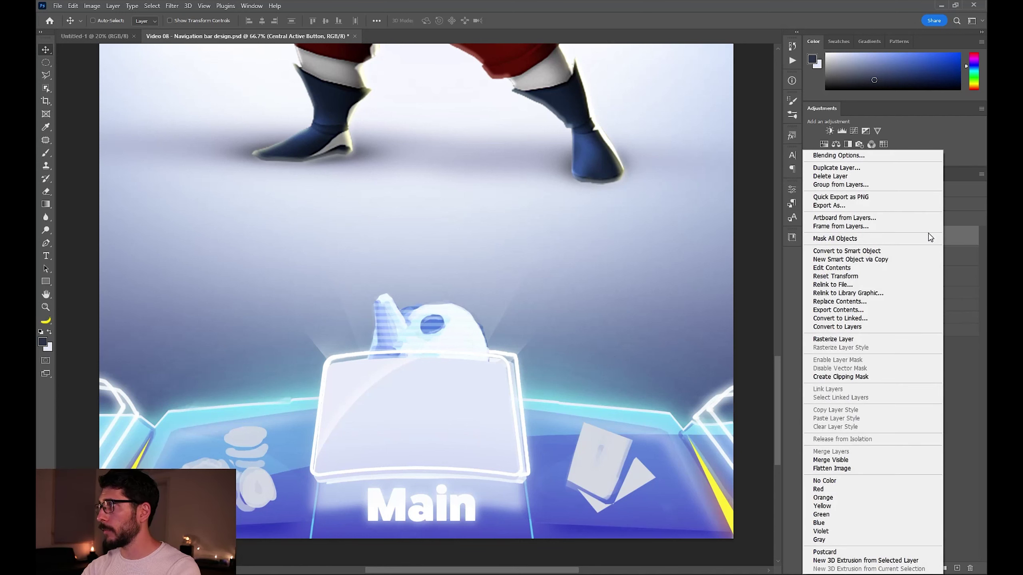
click(886, 259)
drag(516, 401, 308, 402)
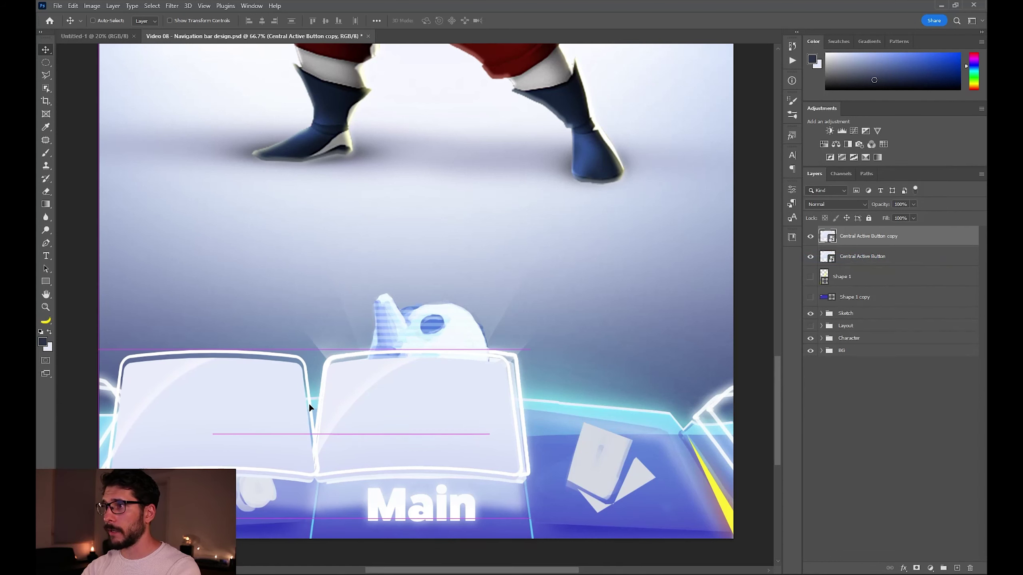
key(ctrl+t)
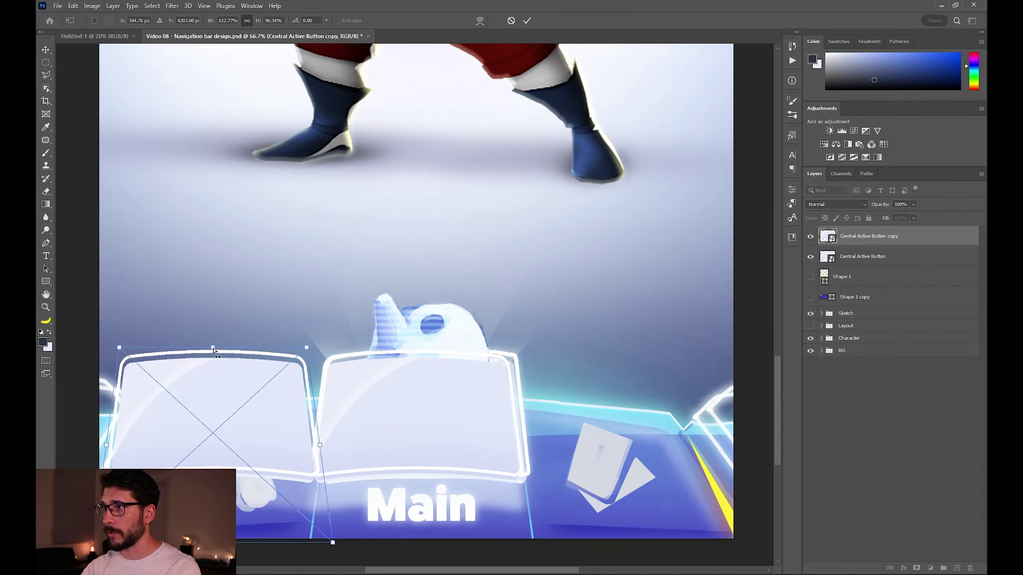
drag(213, 348, 282, 356)
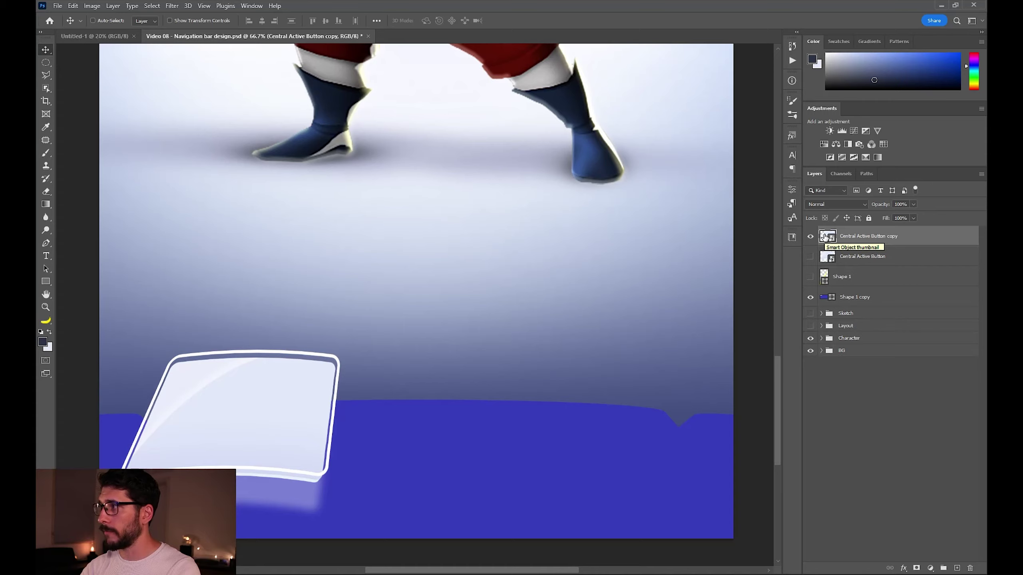
Open the contents of Central Active Button copy in a floating window, shift the white outline shape slightly left, and save.
double_click(338, 463)
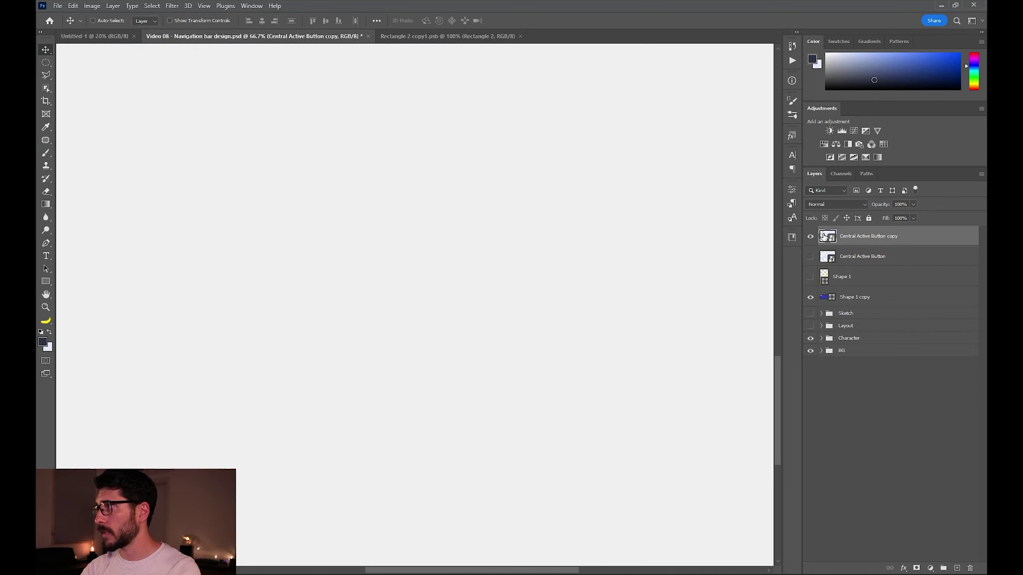
drag(439, 36, 426, 159)
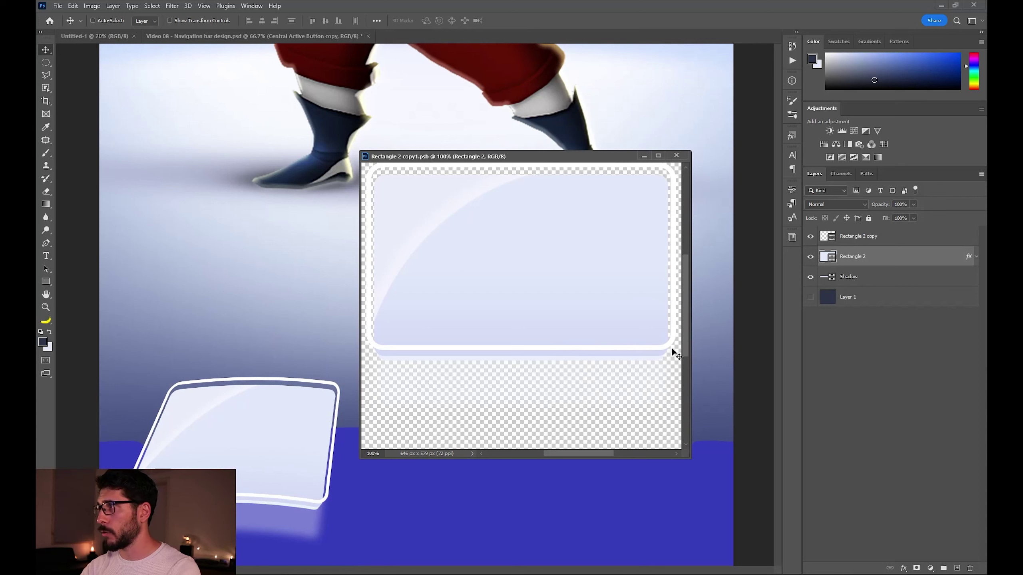
click(858, 242)
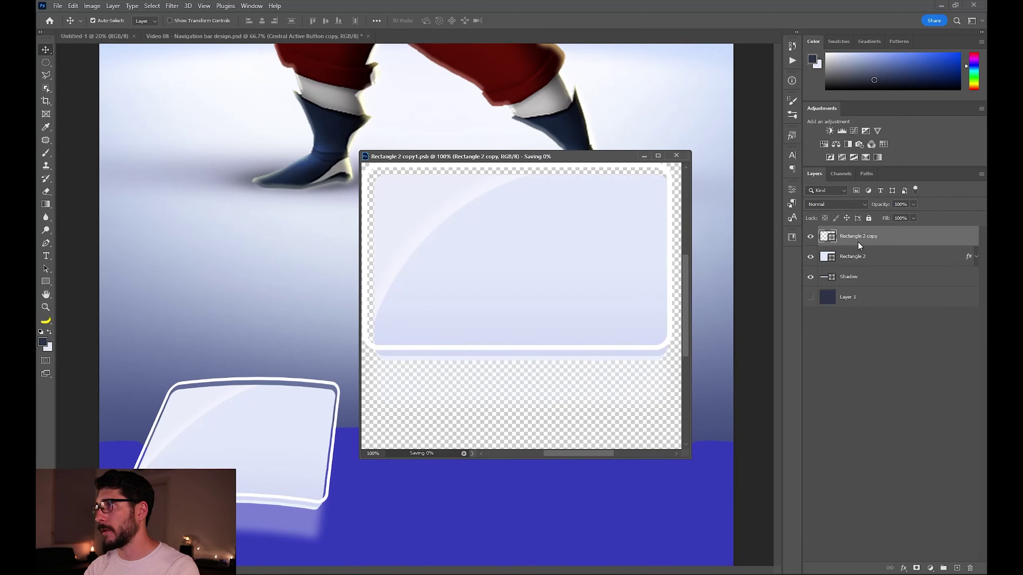
key(ctrl+s)
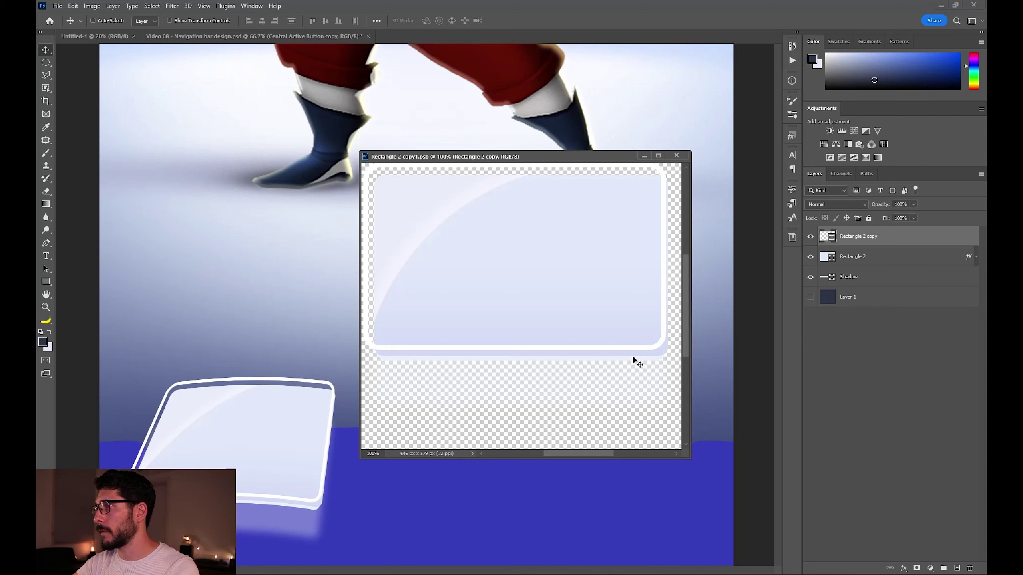
Reshape the Shadow strip's lower right and lower left corners by moving their anchor points, and save the smart object.
key(a)
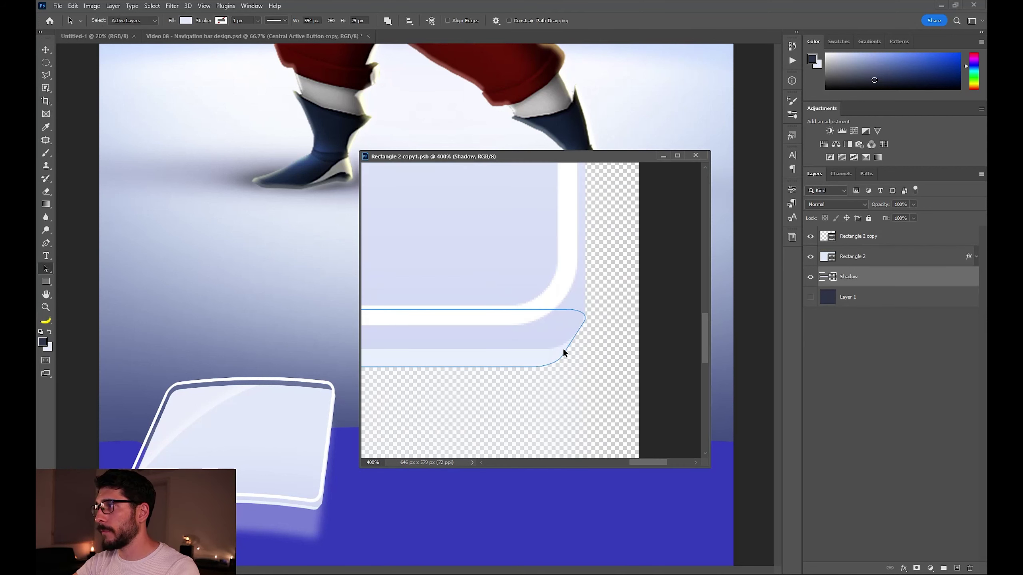
click(564, 350)
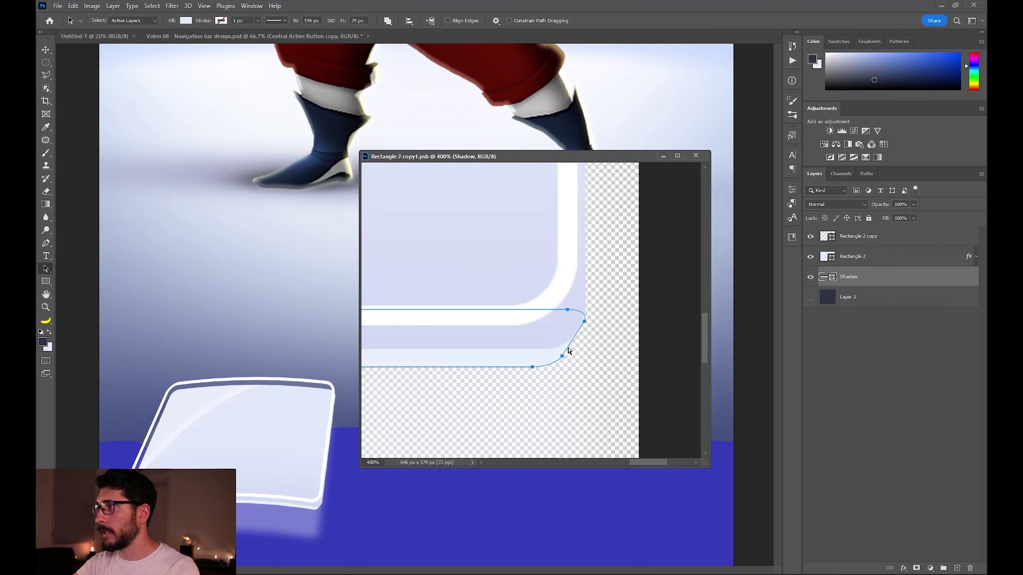
drag(522, 380, 573, 357)
click(544, 402)
key(ctrl+s)
drag(534, 404, 418, 391)
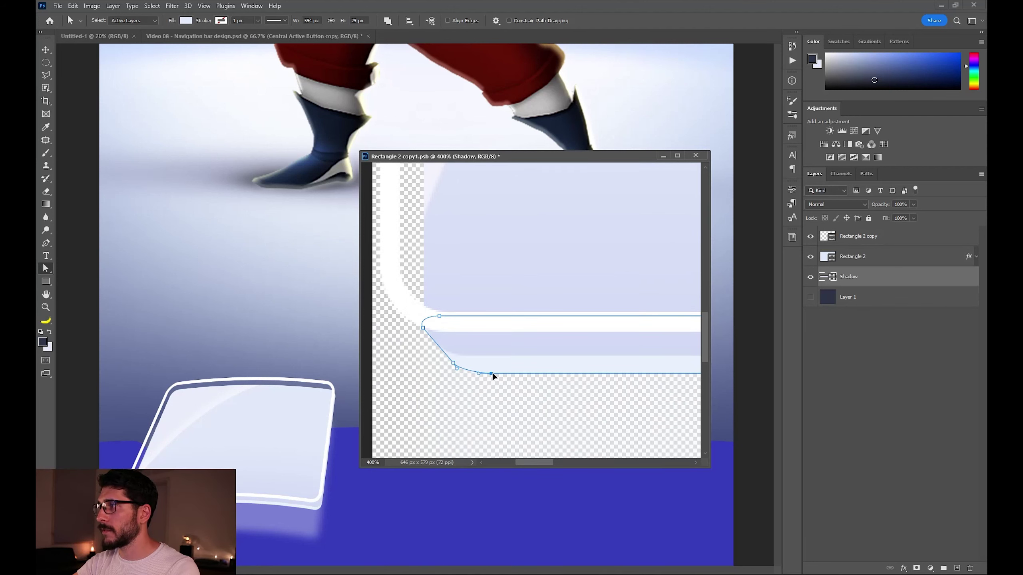
drag(453, 364, 447, 356)
drag(452, 332, 482, 348)
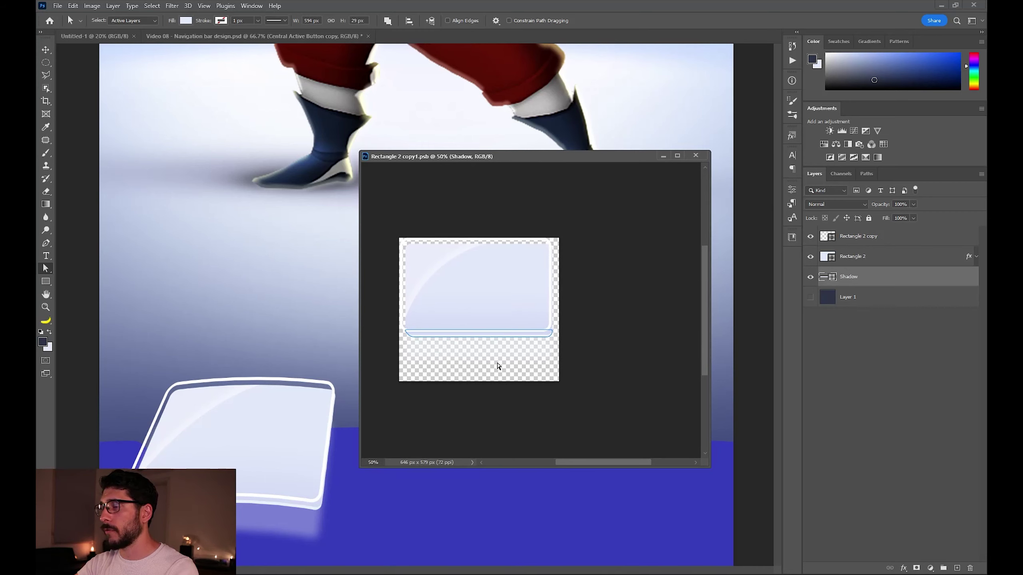
Show the dark Layer 1 backdrop and extend the canvas on its right side to a width of about 750 px.
key(v)
click(811, 301)
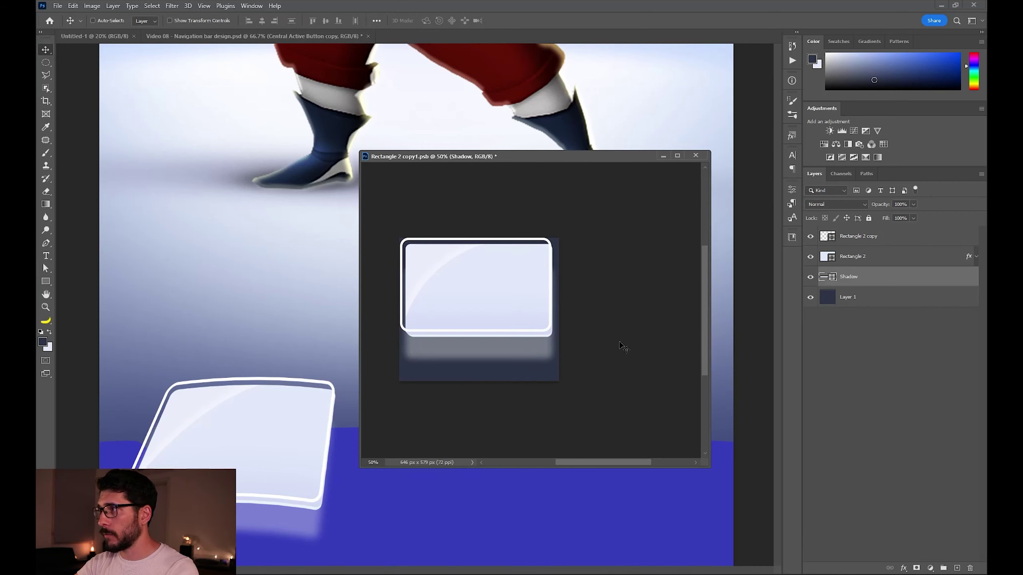
key(c)
drag(559, 311, 573, 312)
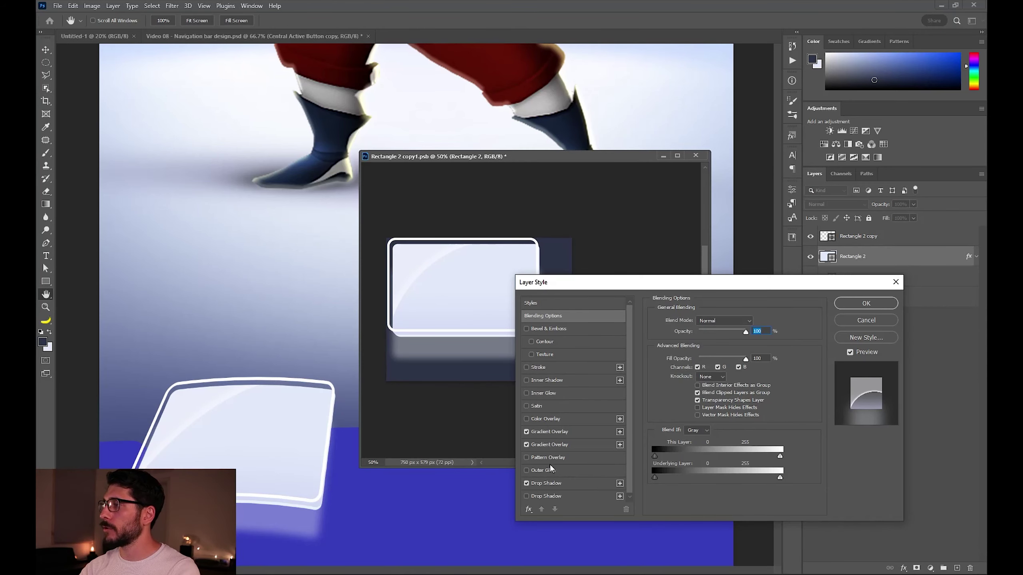
Offset the drop shadow of Rectangle 2 toward the lower right, hide the Layer 1 backdrop, and save the smart object.
click(558, 485)
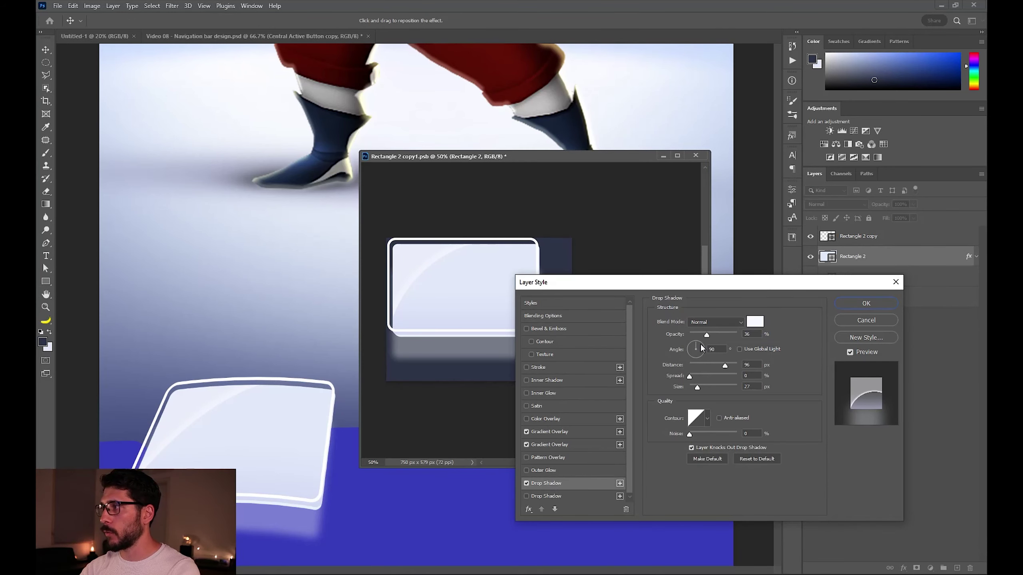
click(928, 274)
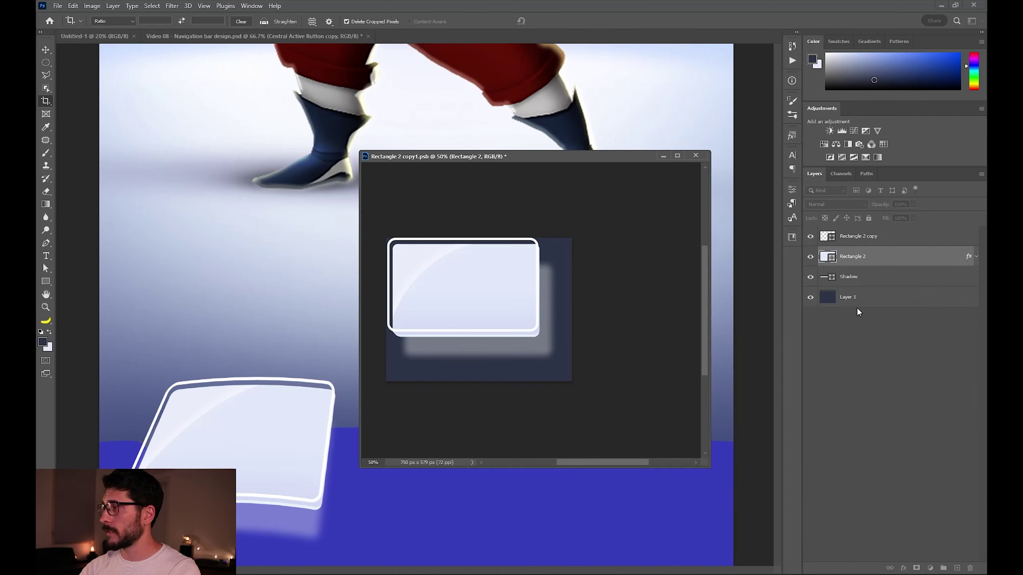
click(811, 298)
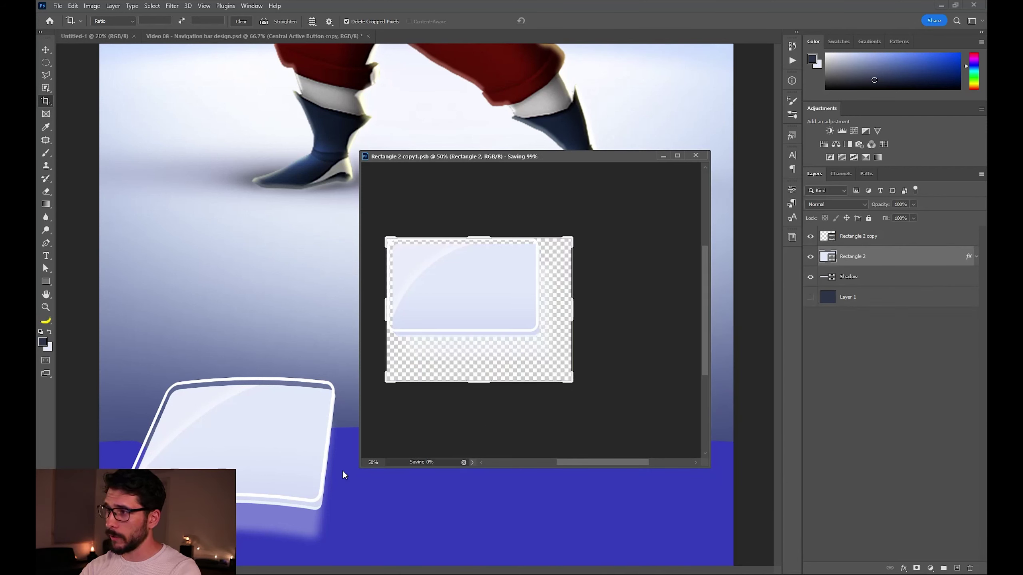
Widen Central Active Button copy in the navigation bar document and fit it against the left edge of the central button.
click(274, 457)
key(ctrl+t)
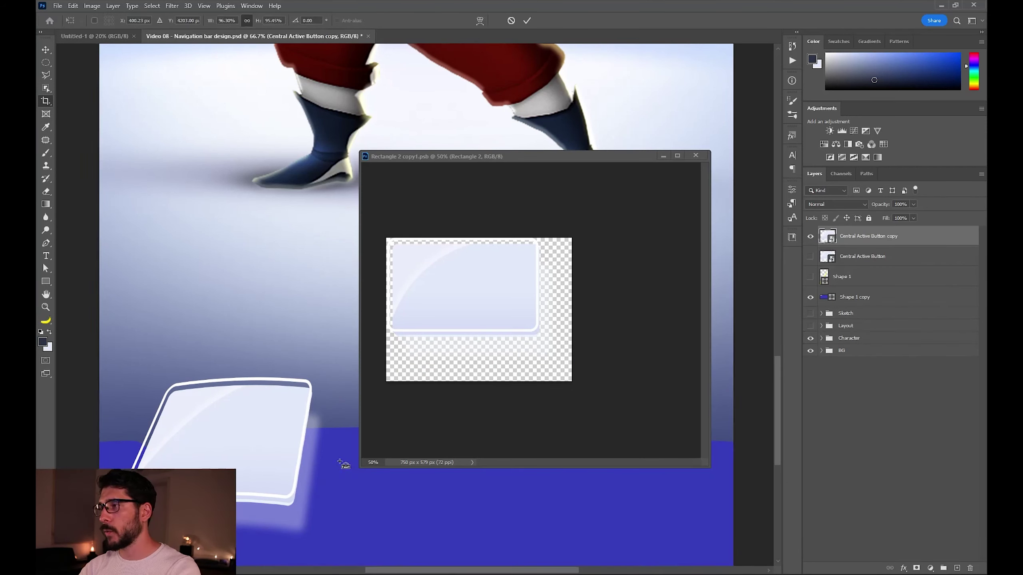
drag(334, 469, 347, 472)
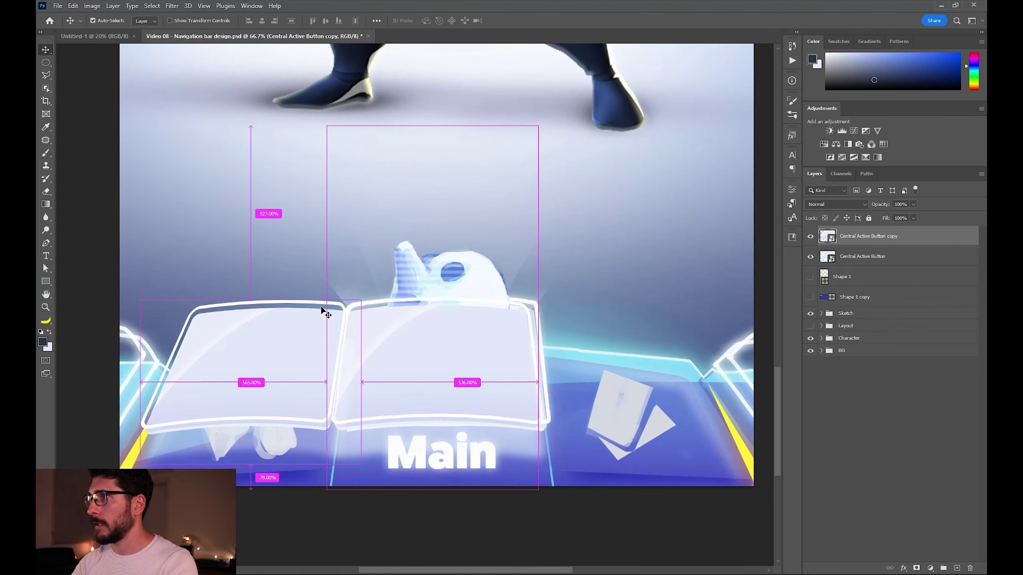
drag(207, 308, 201, 311)
key(Return)
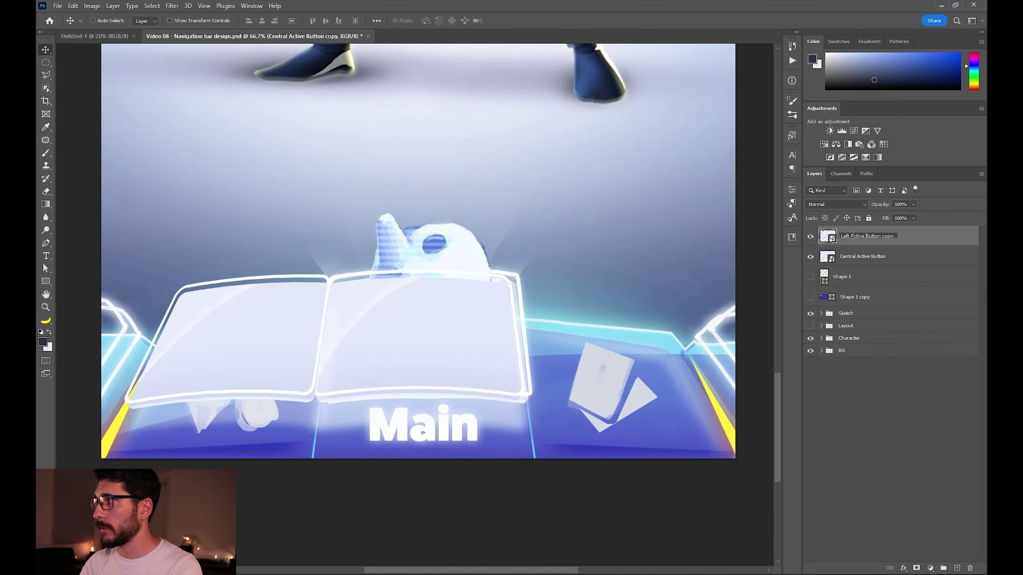
Rename the Central Active Button copy layer as Left Active Button.
key(ctrl+shift+Right)
key(BackSpace)
key(Return)
Create an independent smart object copy of Left Active Button, flip it horizontally, and fit it against the central button's right edge.
right_click(885, 239)
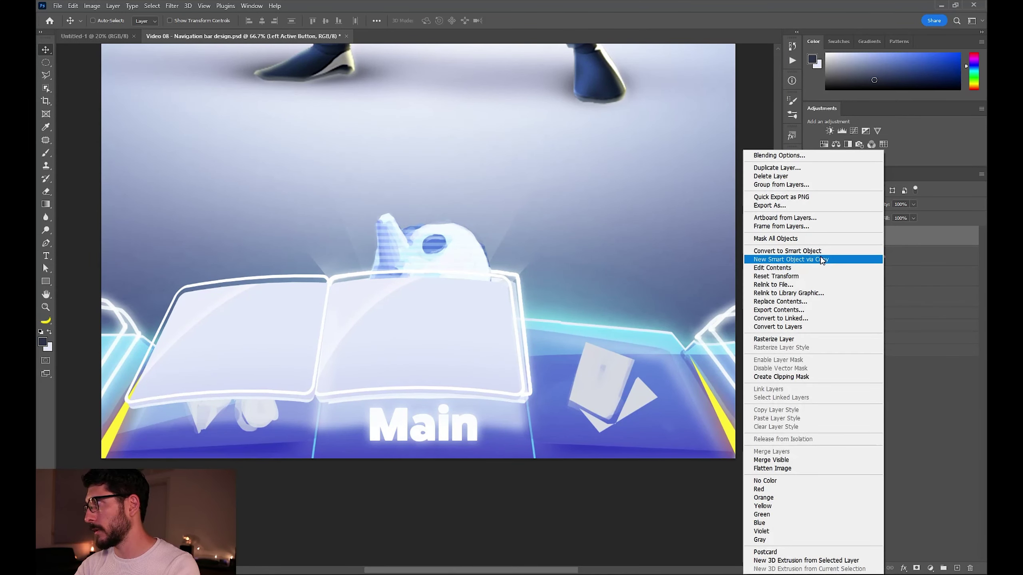
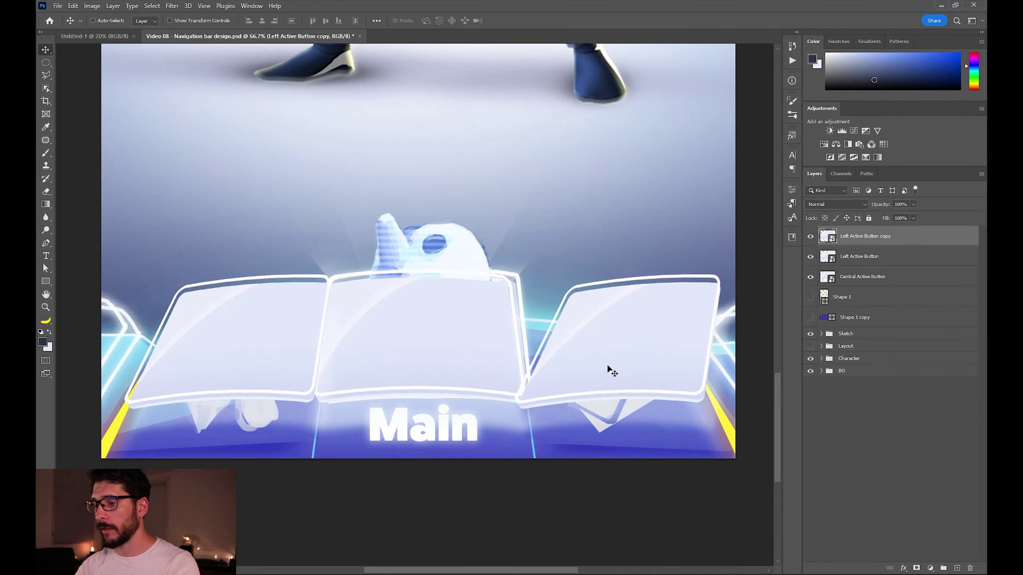
key(ctrl+t)
right_click(608, 367)
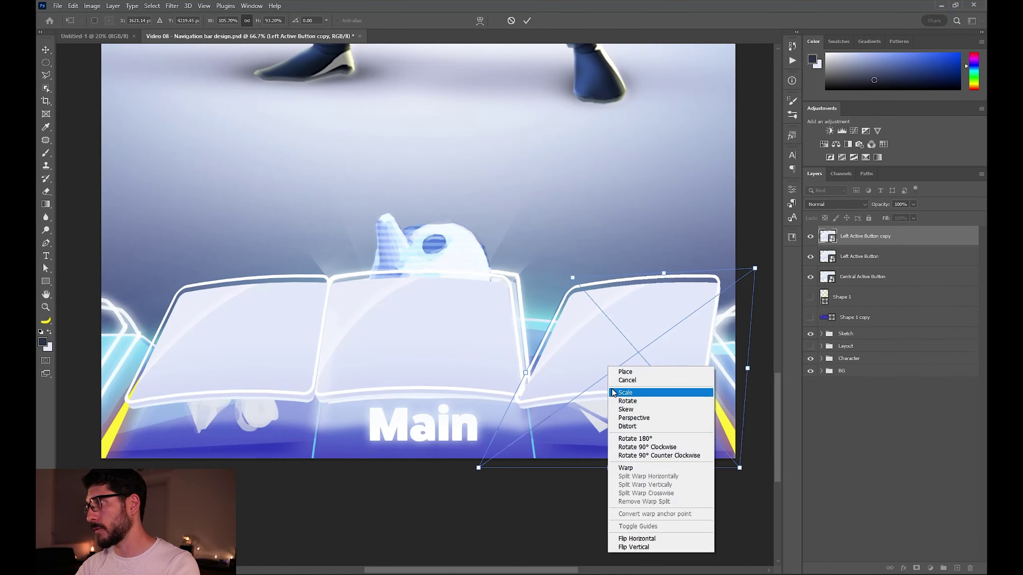
click(644, 539)
drag(568, 359, 565, 359)
key(Return)
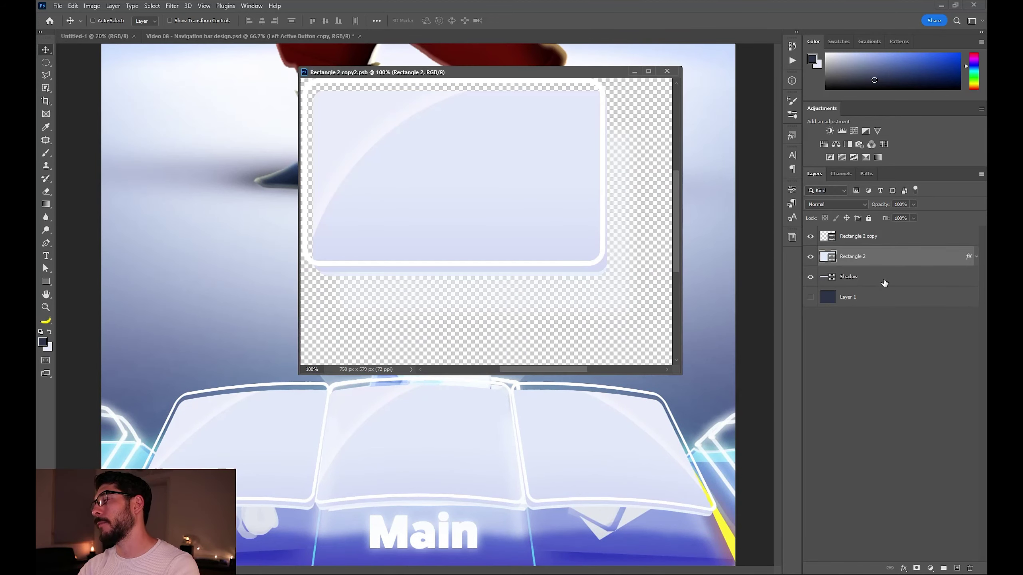
Reposition the radial gradient overlay of Rectangle 2 toward the left inside the right button's smart object.
double_click(883, 283)
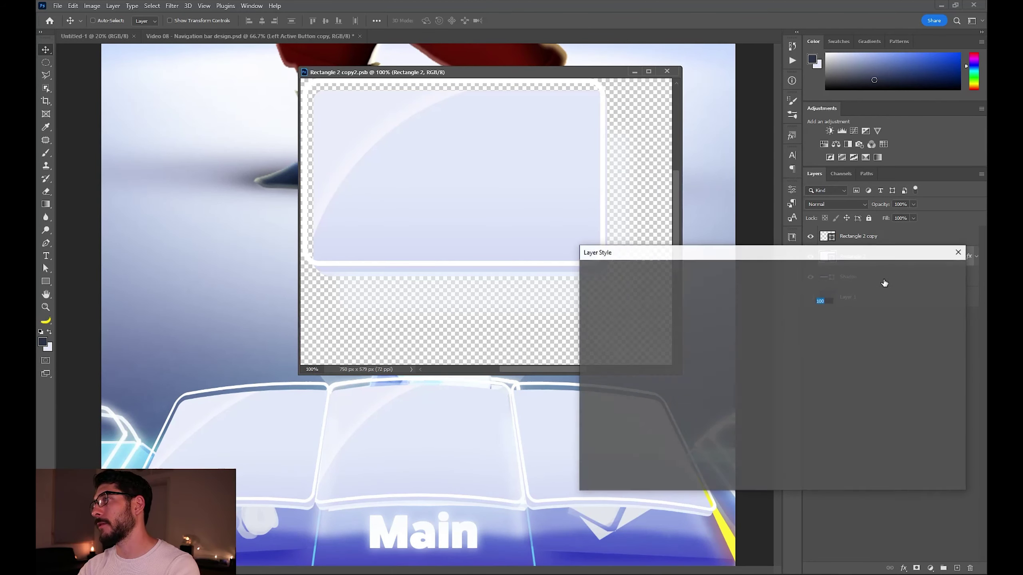
click(629, 402)
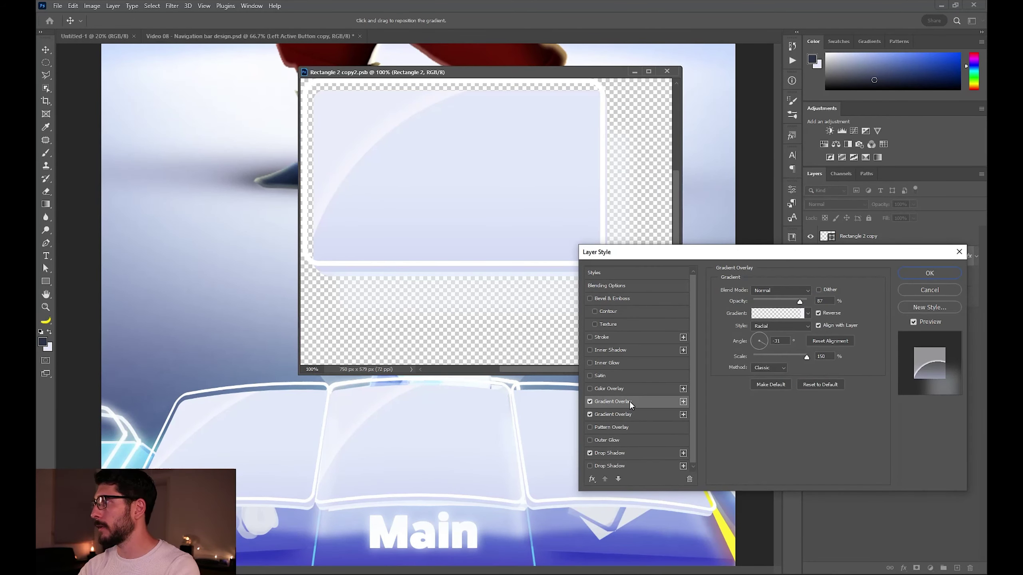
drag(601, 253, 630, 298)
drag(553, 205, 386, 210)
key(Return)
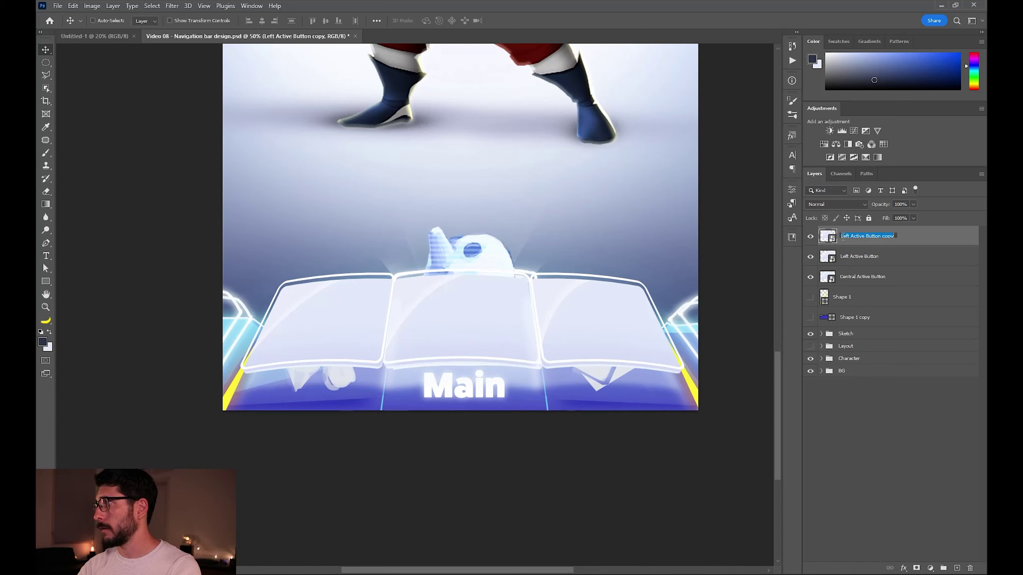
Rename the Left Active Button copy layer as Right Active Button.
drag(840, 236, 847, 236)
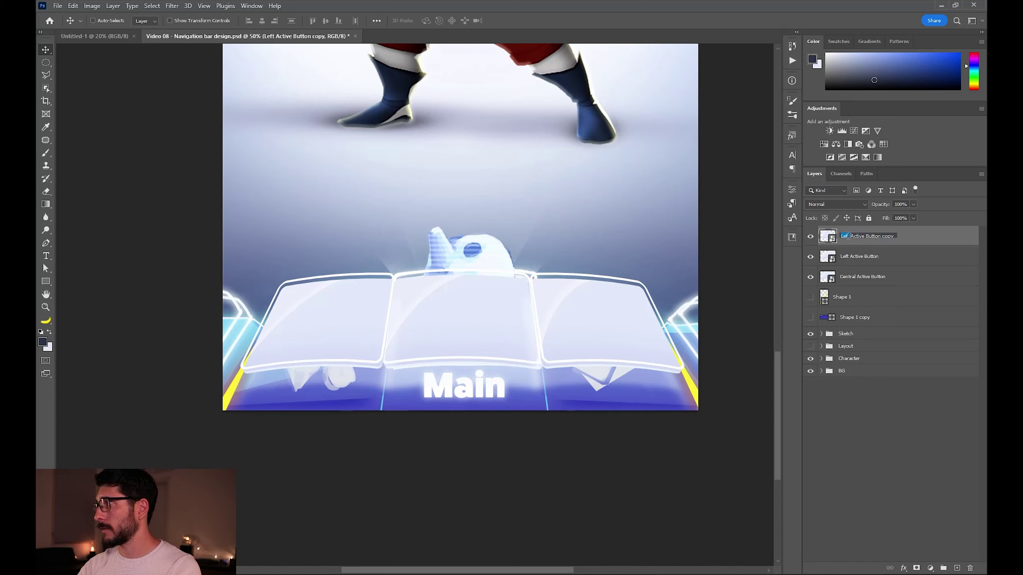
text(Righ)
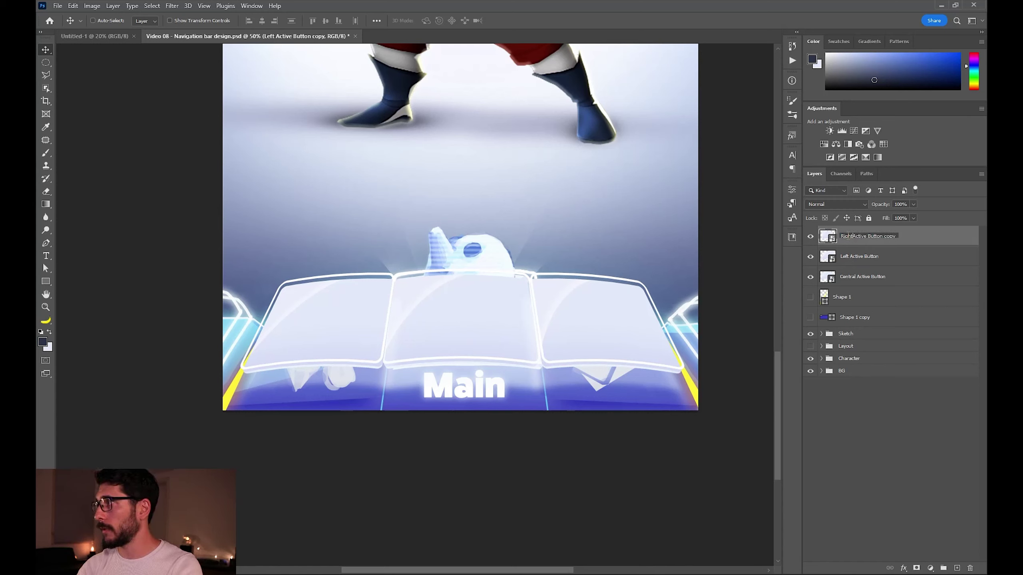
key(Return)
Group the right, left and central active button layers and name the group Active Buttons.
shift+click(898, 278)
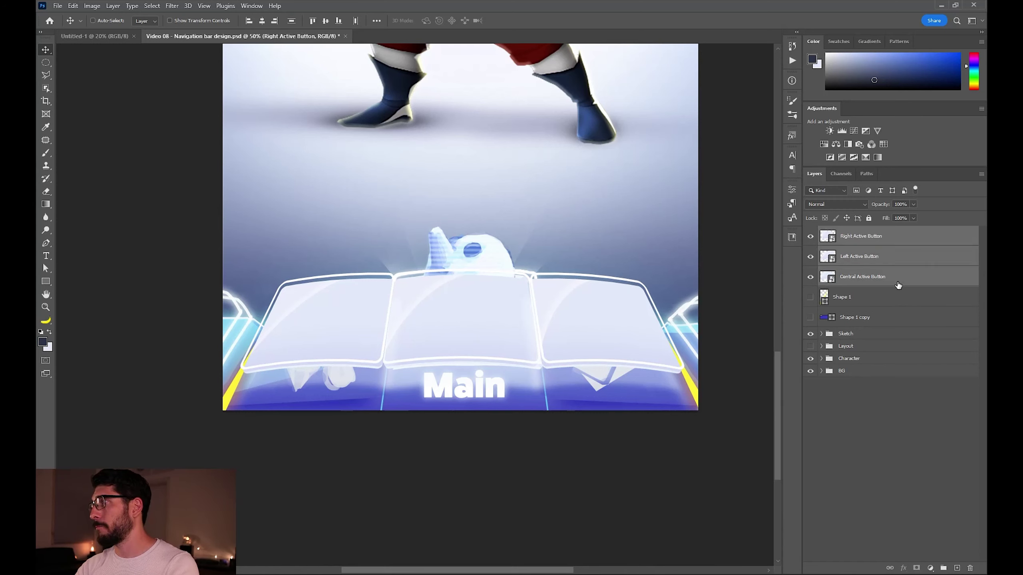
key(ctrl+g)
double_click(848, 232)
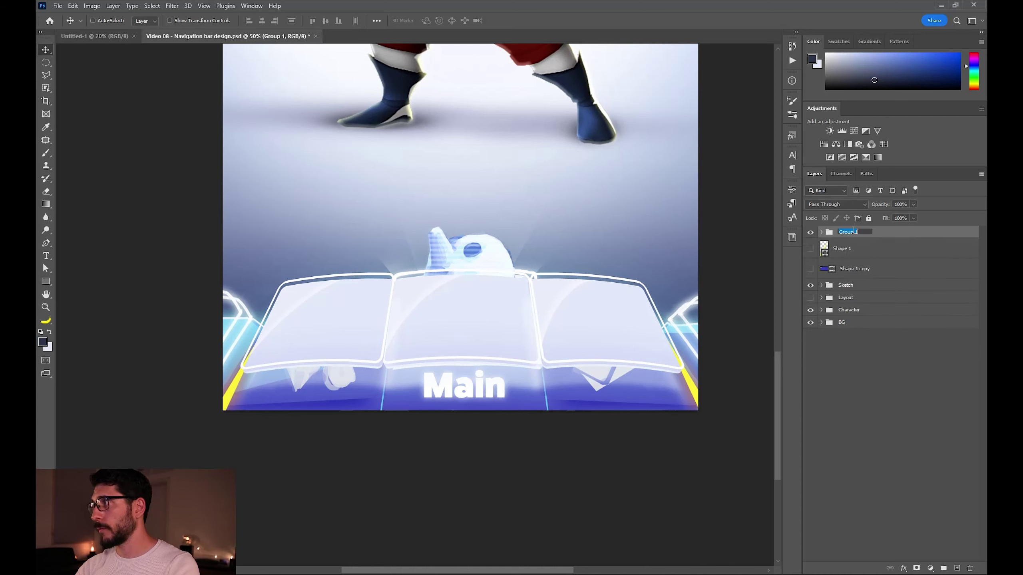
text(Active Buttons)
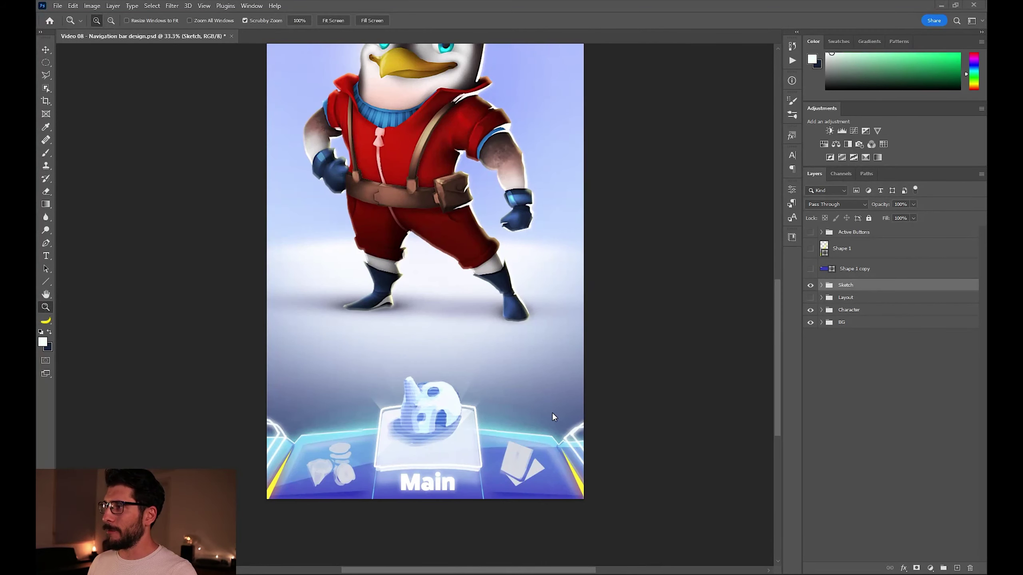
Hide the sketch's Main group and lower the opacity of the blue Base shape to about 58% over the sketch.
key(v)
ctrl+click(467, 454)
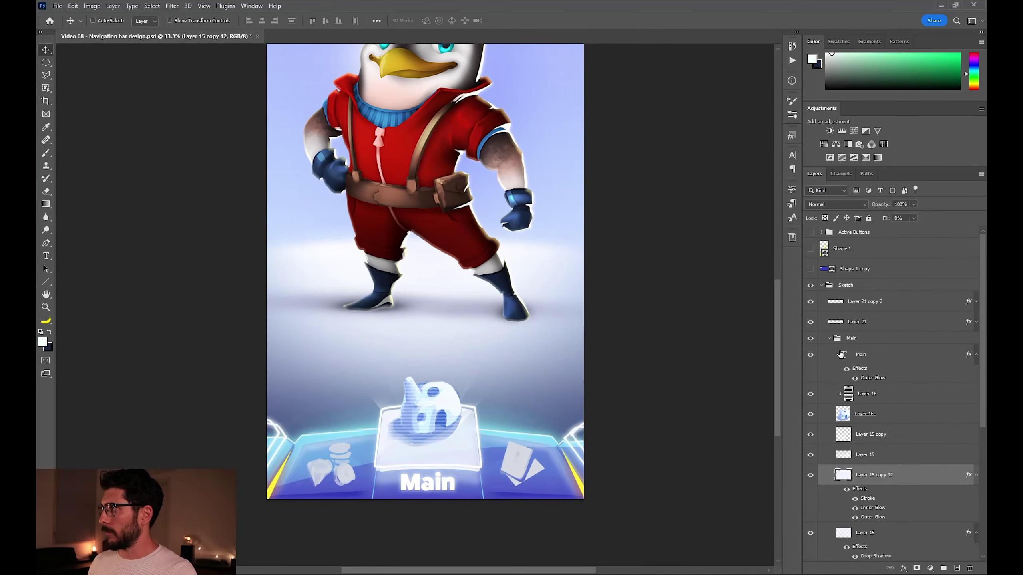
click(829, 338)
click(810, 339)
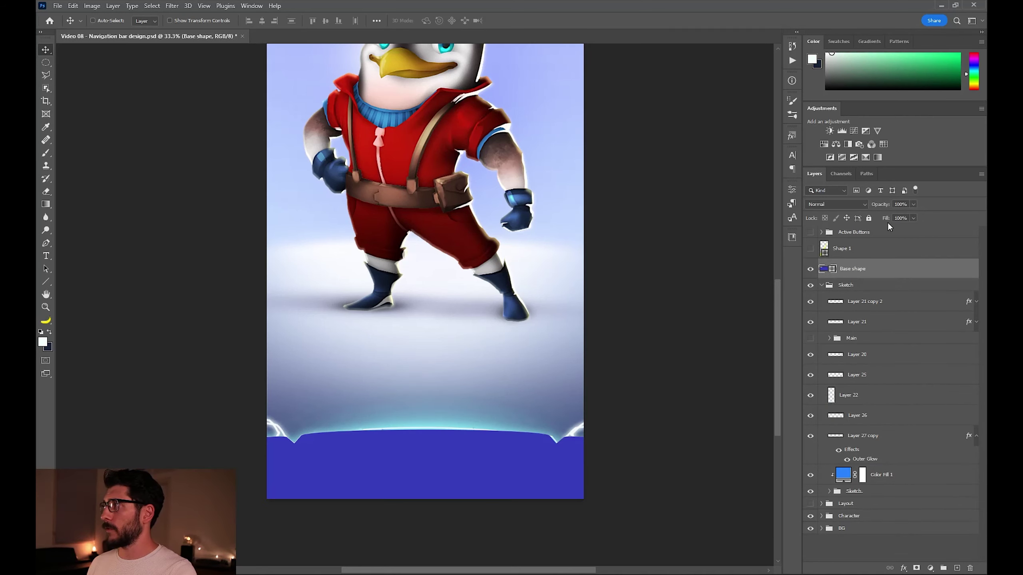
drag(887, 206, 864, 210)
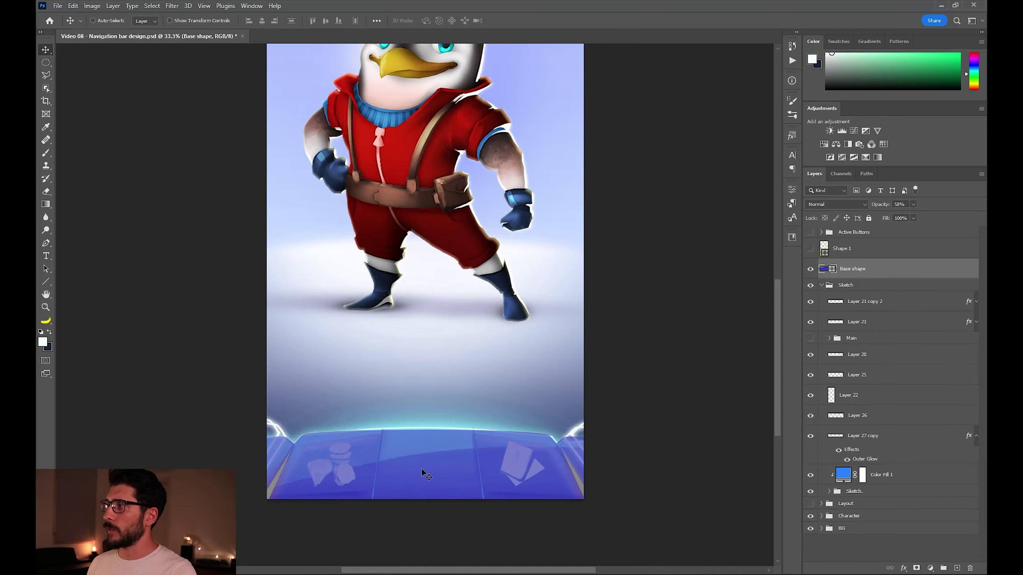
Draw a filled side panel shape about 190 × 406 px with the Pen tool over the bar's left end and clip it to Base shape.
key(ctrl+space)
mouse_move(281, 471)
ctrl+mouse_down()
mouse_move(314, 477)
mouse_move(393, 349)
mouse_move(361, 383)
ctrl+mouse_up()
click(46, 243)
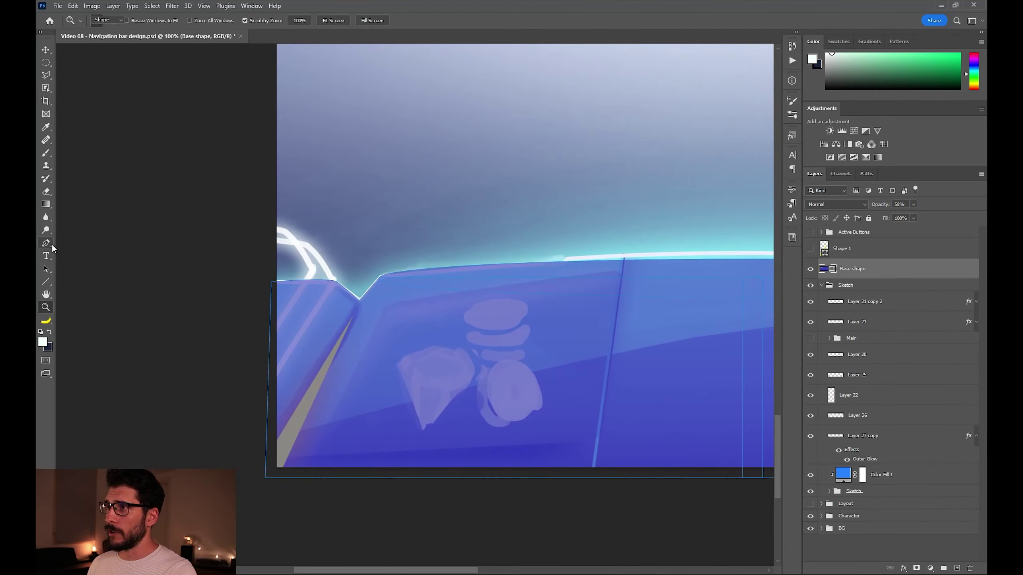
click(360, 297)
click(272, 471)
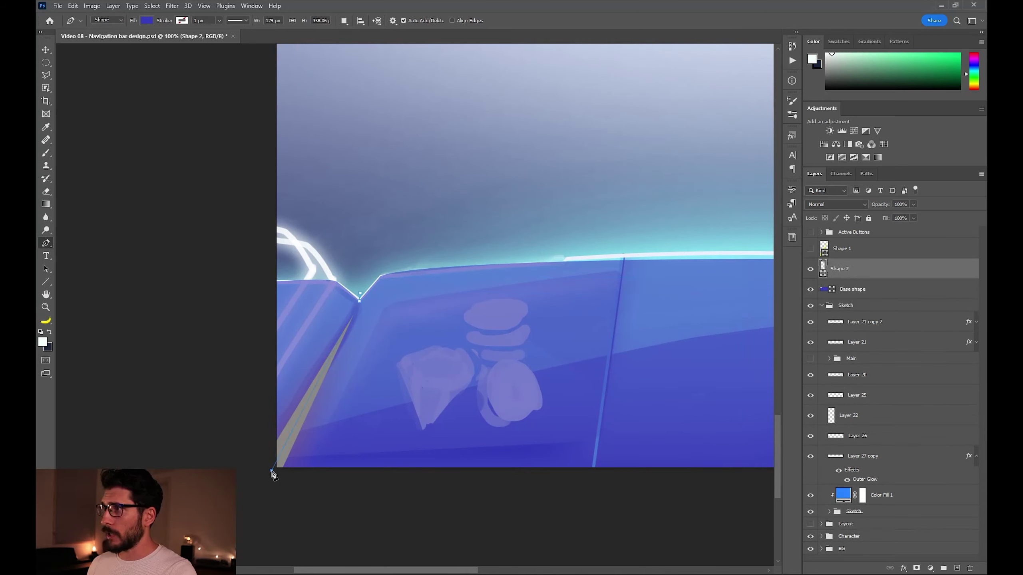
click(265, 275)
click(337, 269)
click(361, 293)
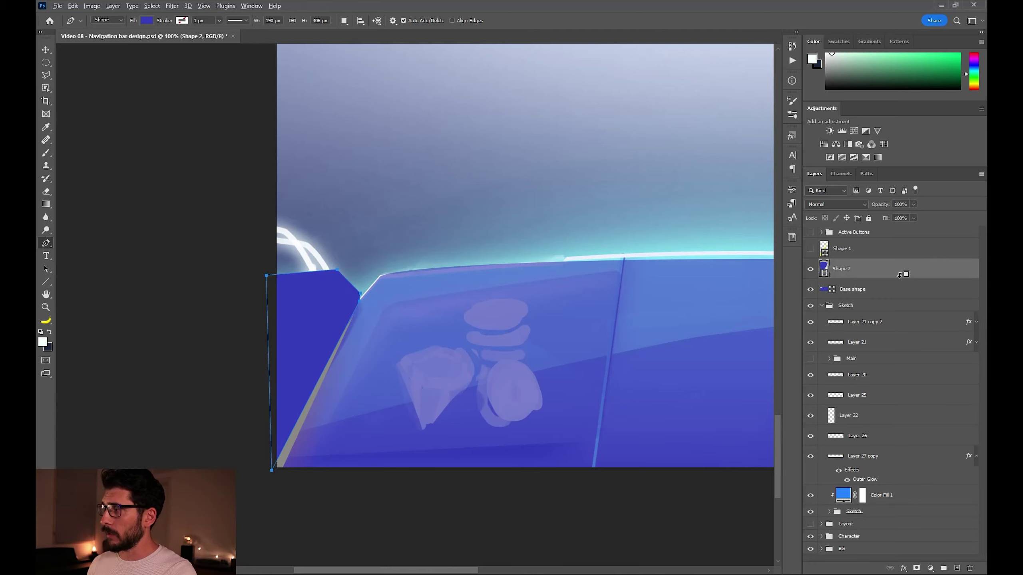
alt+click(900, 276)
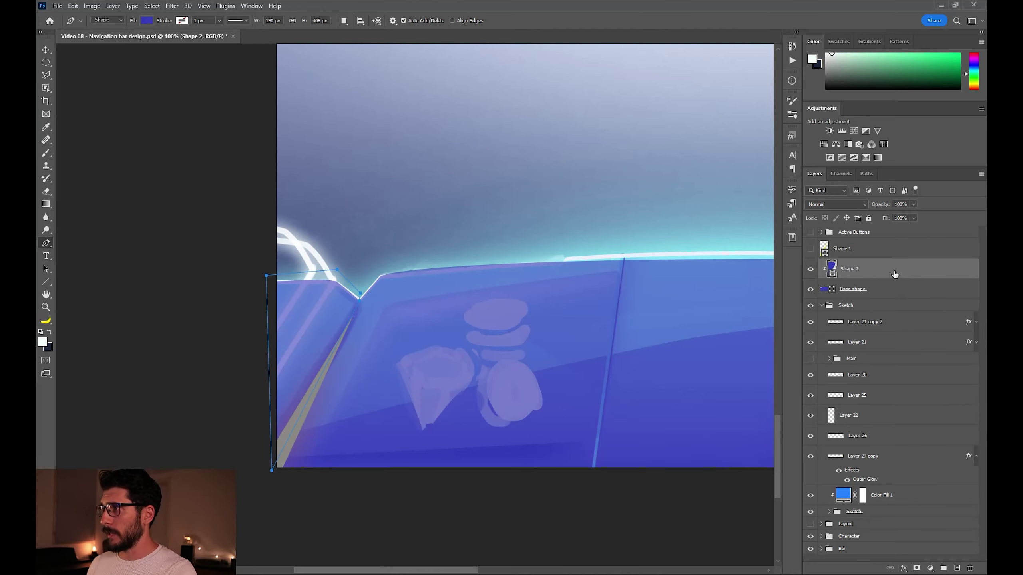
Recolor the left side panel Shape 2 to #4048d2 and reshape its anchor points to about 209 × 397 px.
double_click(831, 268)
click(178, 373)
click(325, 348)
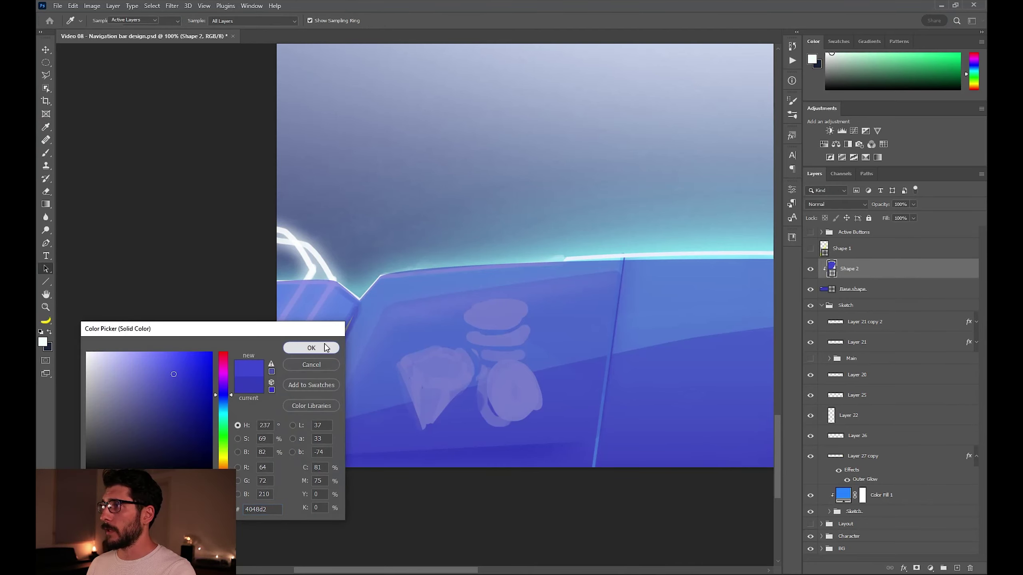
mouse_move(272, 278)
mouse_down()
mouse_move(276, 379)
mouse_move(257, 390)
mouse_up()
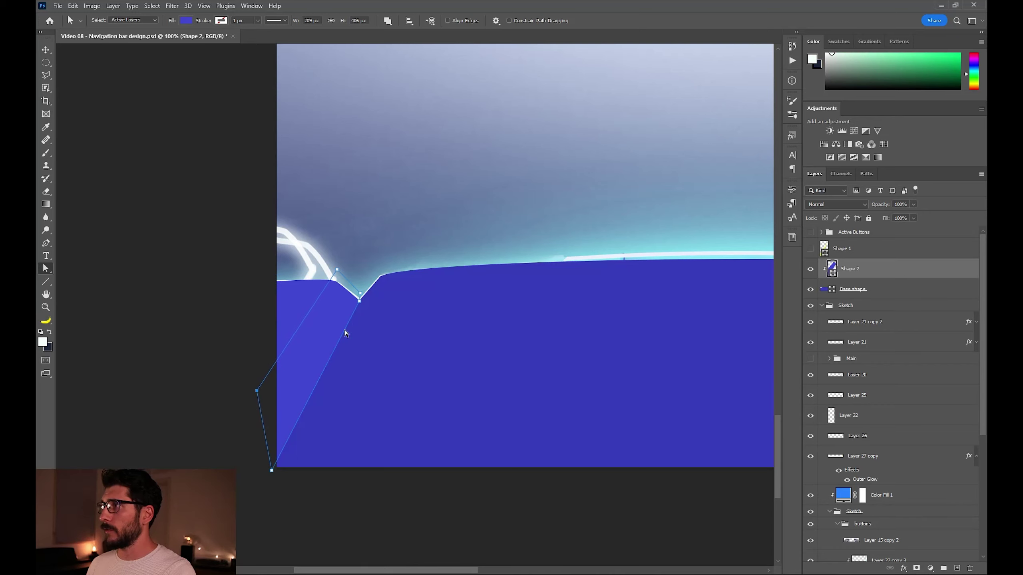
drag(337, 271, 340, 275)
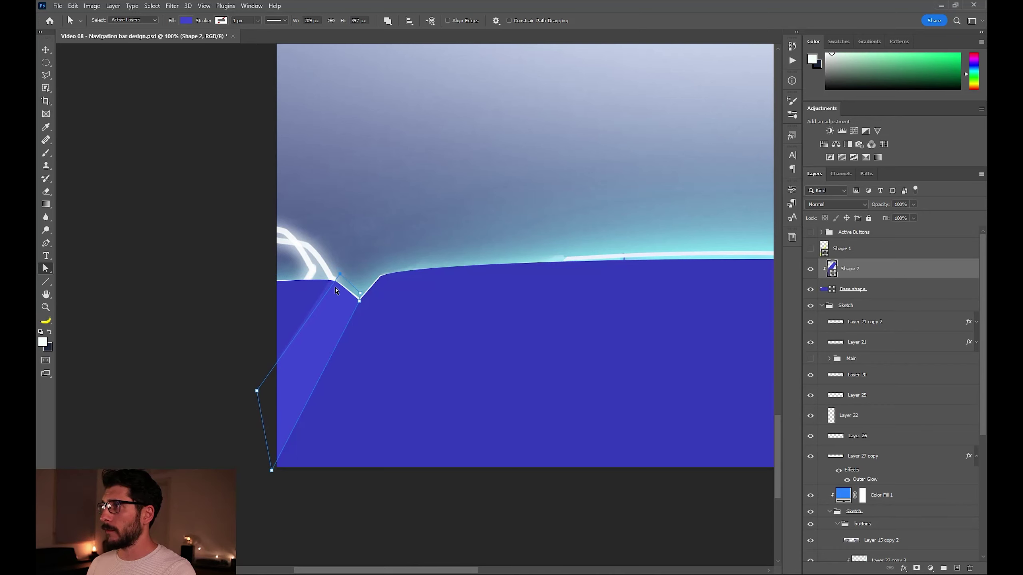
key(v)
drag(362, 330, 312, 345)
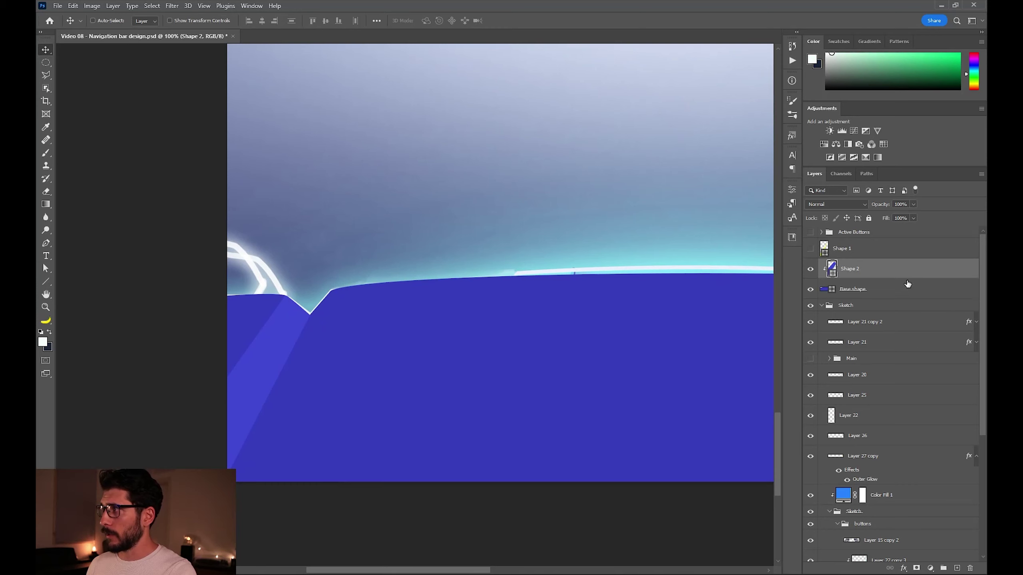
Duplicate Shape 2 and reshape the copy into an adjoining slanted panel about 223 × 427 px, from the notch to the bar's raised corner.
key(ctrl+j)
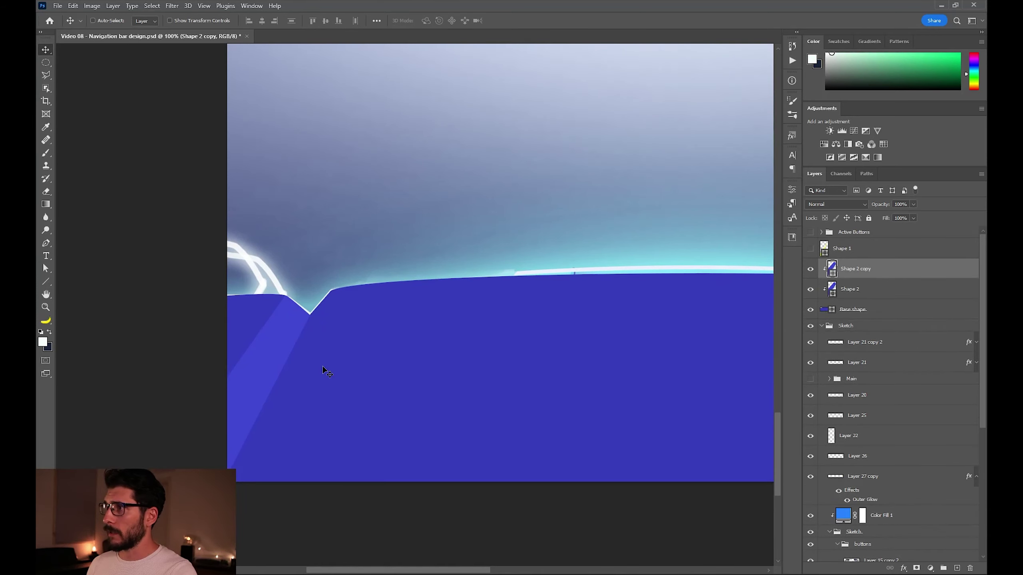
key(a)
click(338, 295)
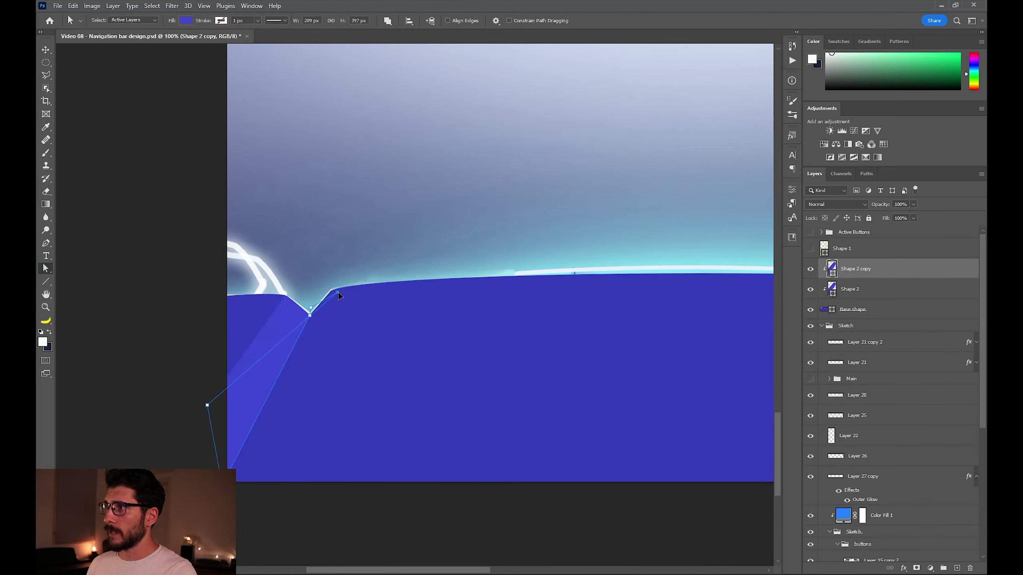
click(333, 289)
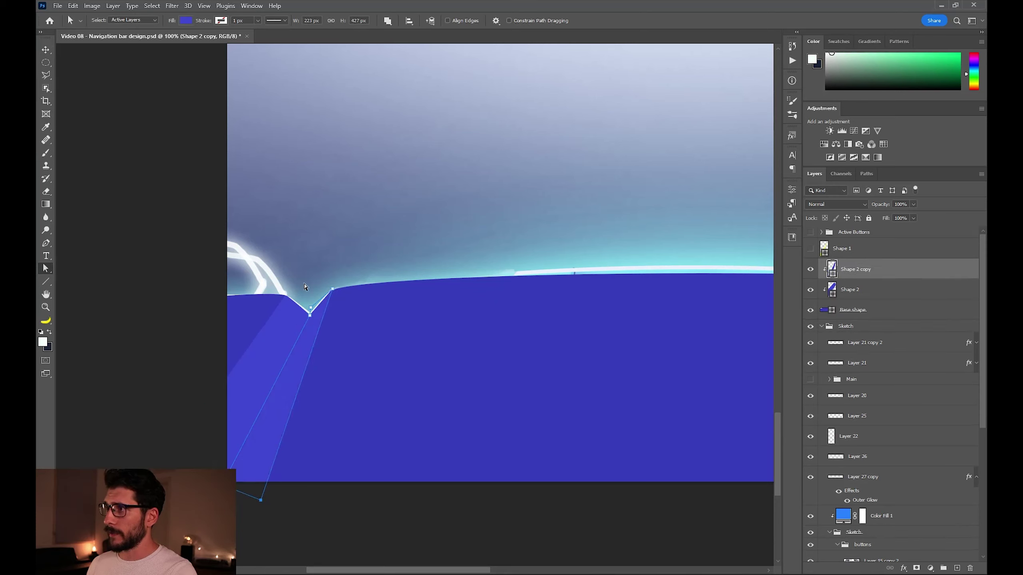
Recolor the copied panel to a lighter violet-blue and Shape 2 to a darker blue.
double_click(832, 270)
drag(150, 361, 148, 358)
click(316, 349)
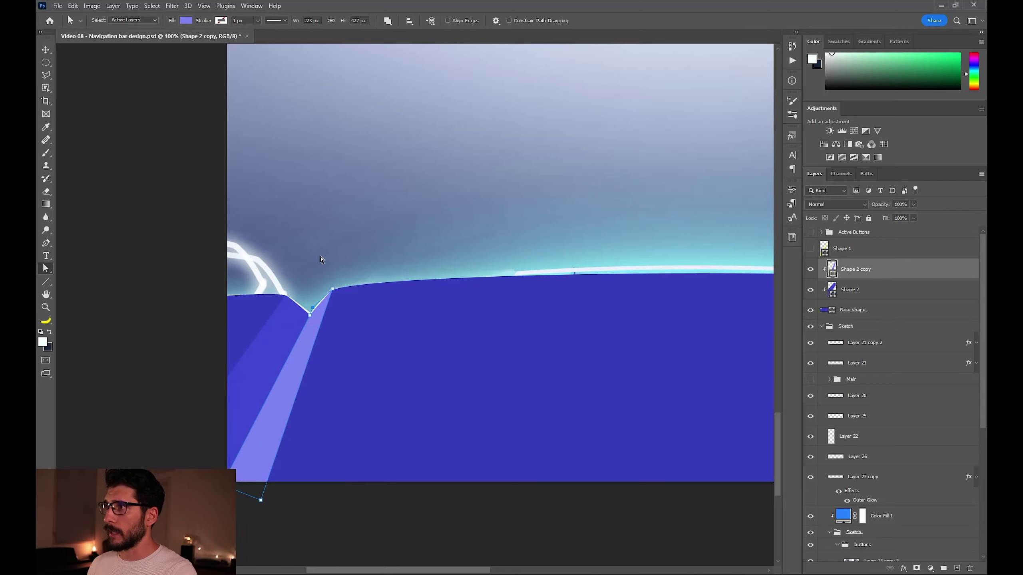
double_click(832, 289)
drag(188, 330, 512, 276)
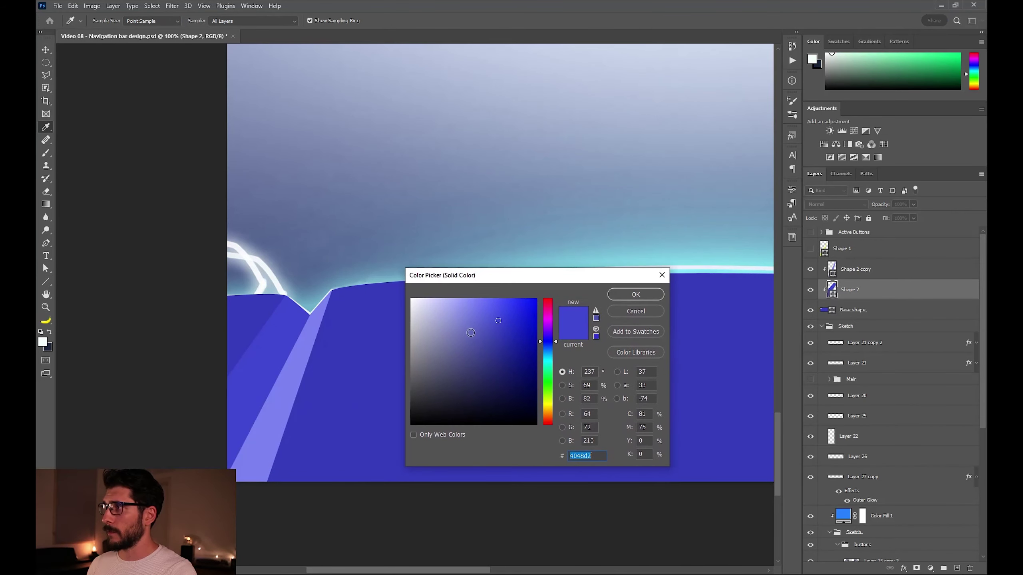
click(499, 352)
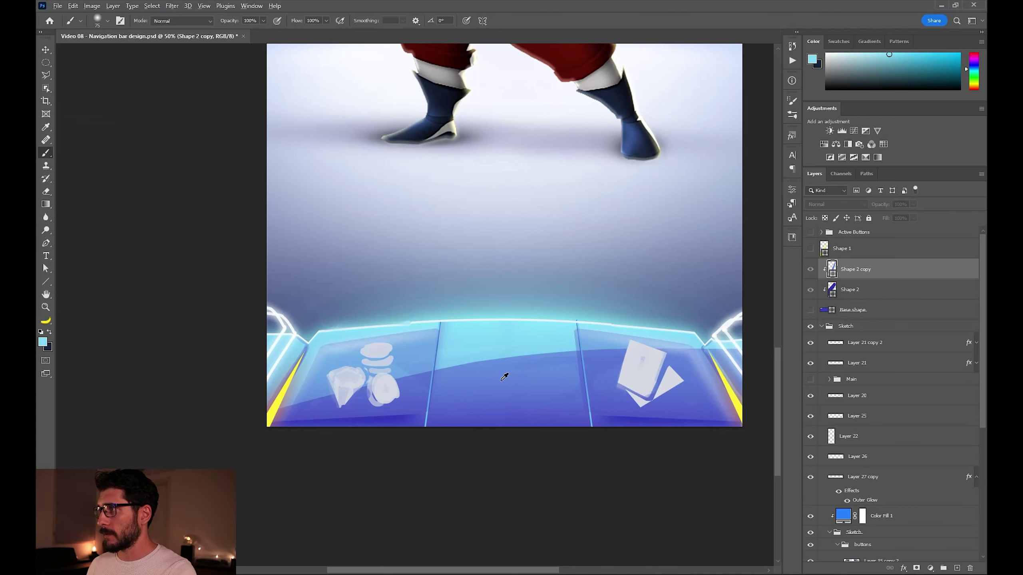
Fill Base shape with the violet-blue sampled from the lower center of the sketched bar.
alt+click(504, 377)
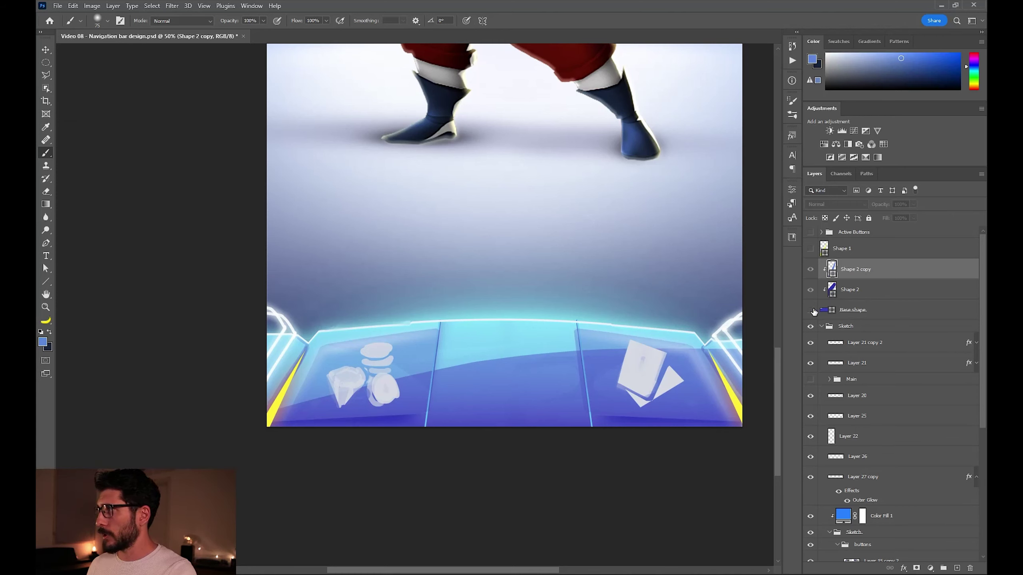
alt+click(513, 415)
click(810, 310)
click(885, 317)
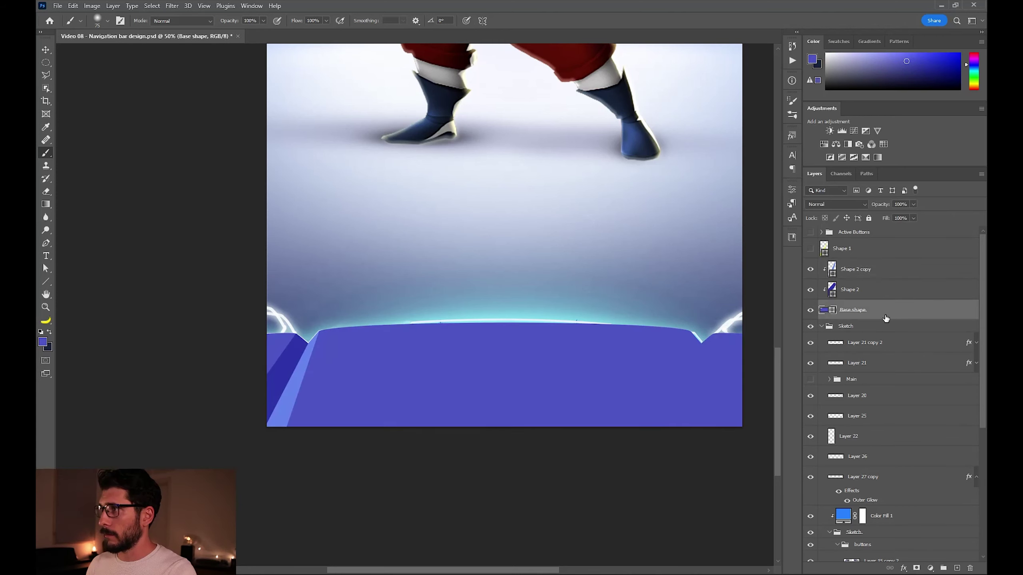
Paint a soft glow in the sketch's medium blue on a new layer clipped to Base shape and stretch it horizontally across the bar's center.
click(811, 310)
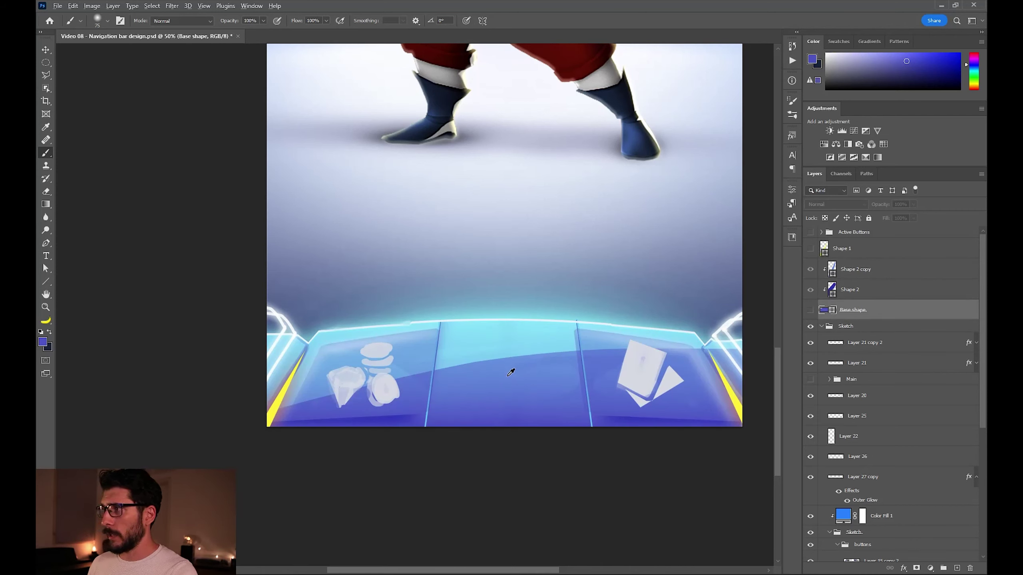
alt+click(505, 376)
click(811, 310)
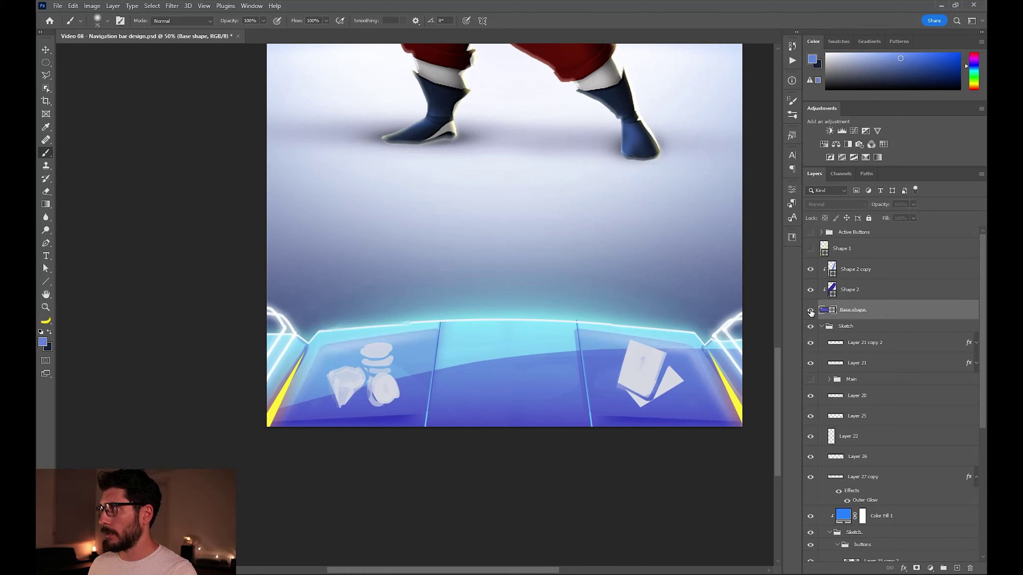
click(957, 568)
right_click(507, 360)
click(507, 361)
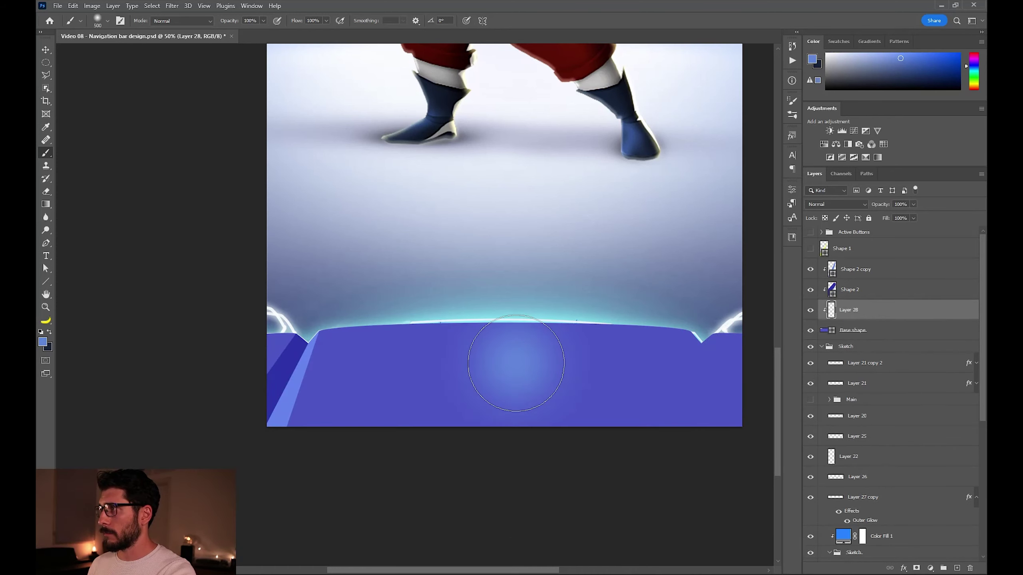
key(ctrl+t)
drag(614, 342, 707, 343)
key(Return)
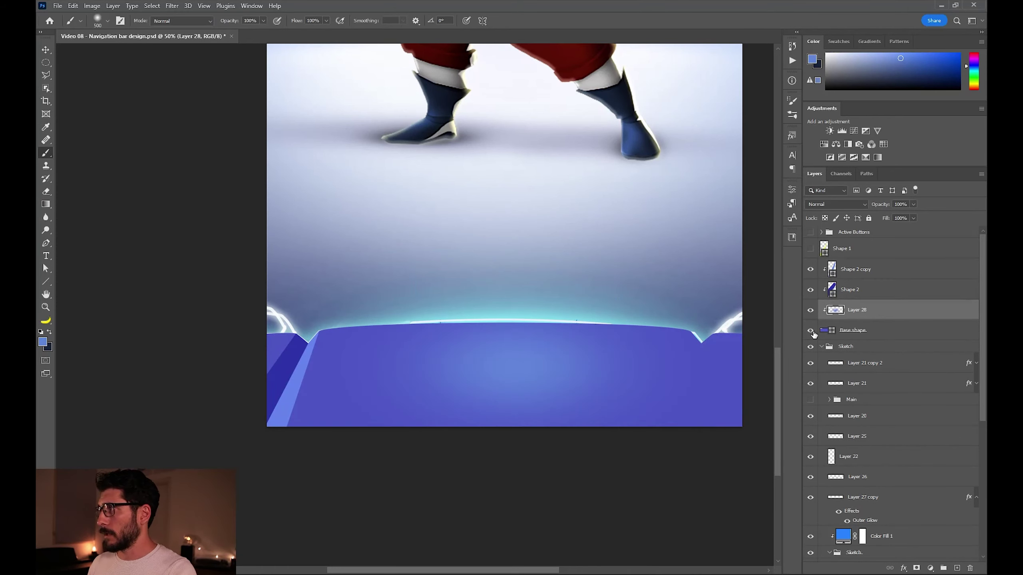
Sample the light cyan from the upper center of the sketched bar as the foreground color.
click(810, 330)
drag(502, 361, 446, 364)
alt+click(410, 331)
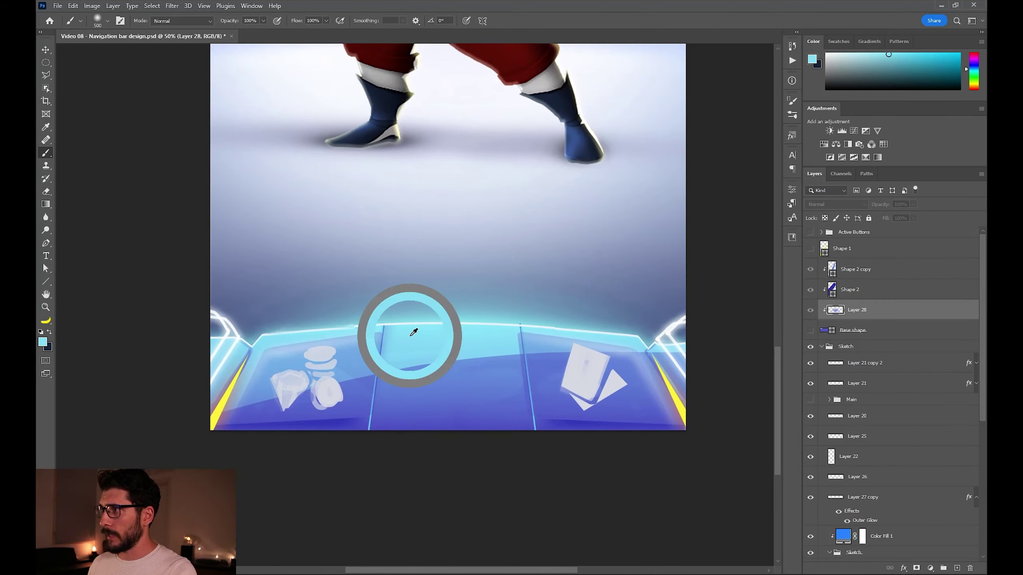
click(811, 331)
Duplicate both left side panels to the bar's right end and flip the copies horizontally.
click(858, 269)
shift+click(858, 292)
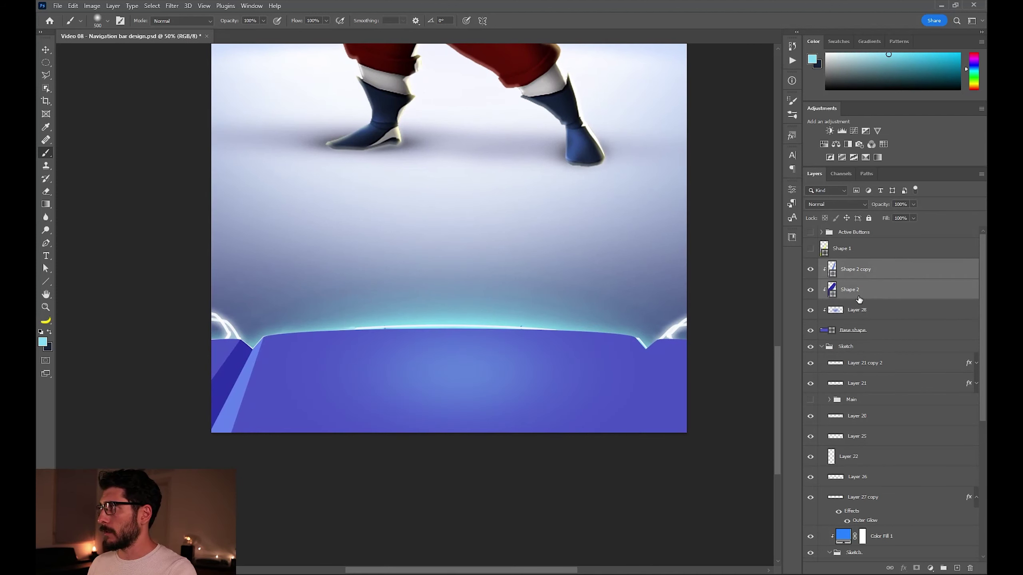
key(v)
drag(252, 389, 677, 374)
key(ctrl+t)
right_click(661, 373)
click(685, 558)
key(Return)
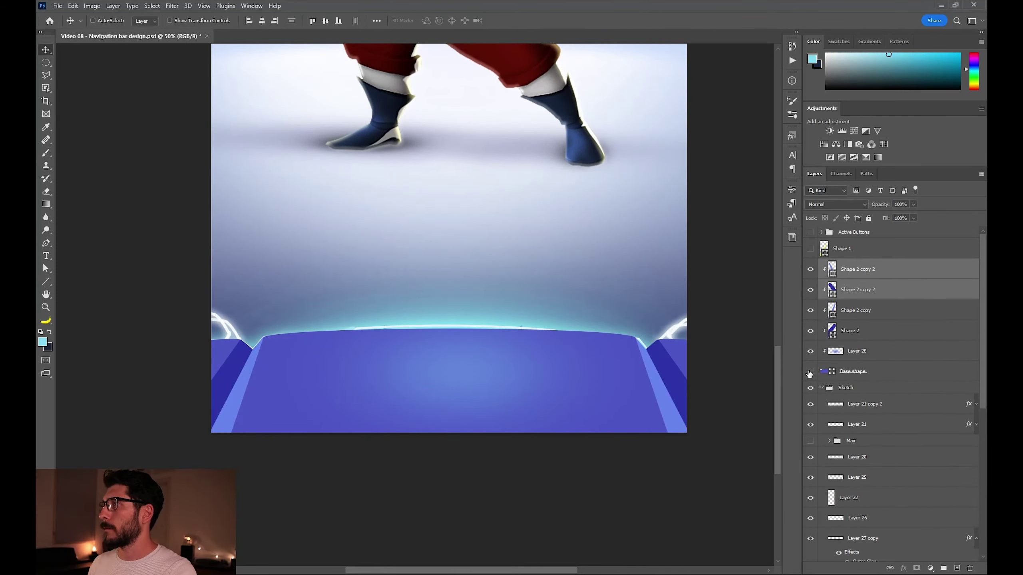
Compare the base with the sketch and with the Active Buttons group by toggling their visibility.
click(810, 372)
click(811, 371)
click(810, 233)
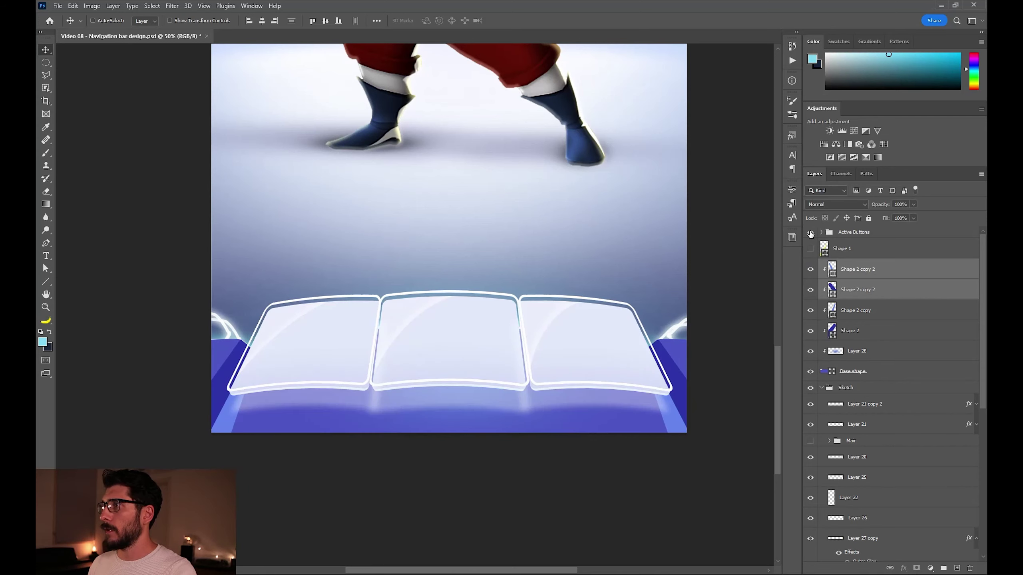
click(810, 232)
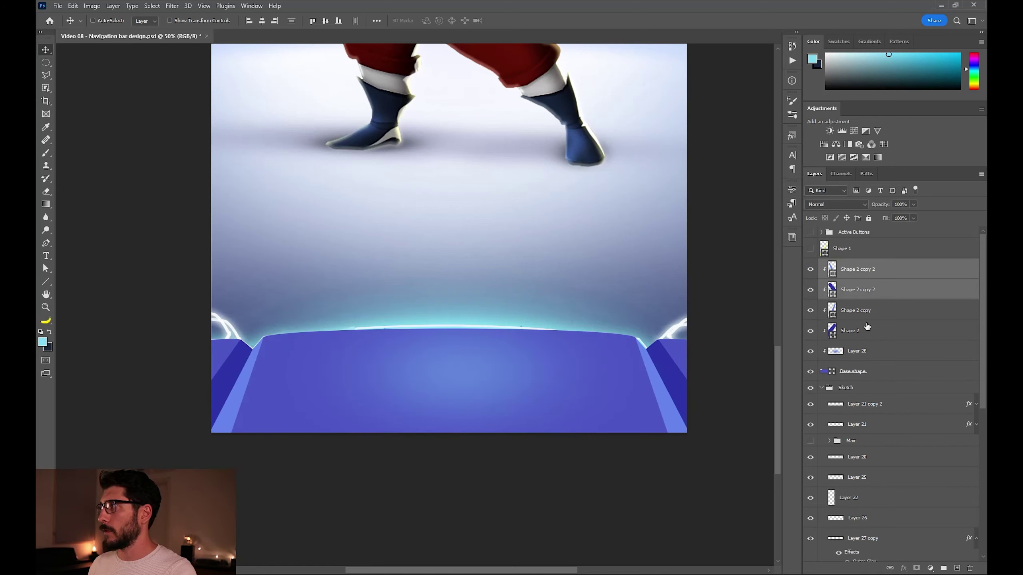
With Base shape hidden, draw a curved highlight shape about 2064 × 453 px with the Pen tool over the sketched bar's light upper area.
click(811, 372)
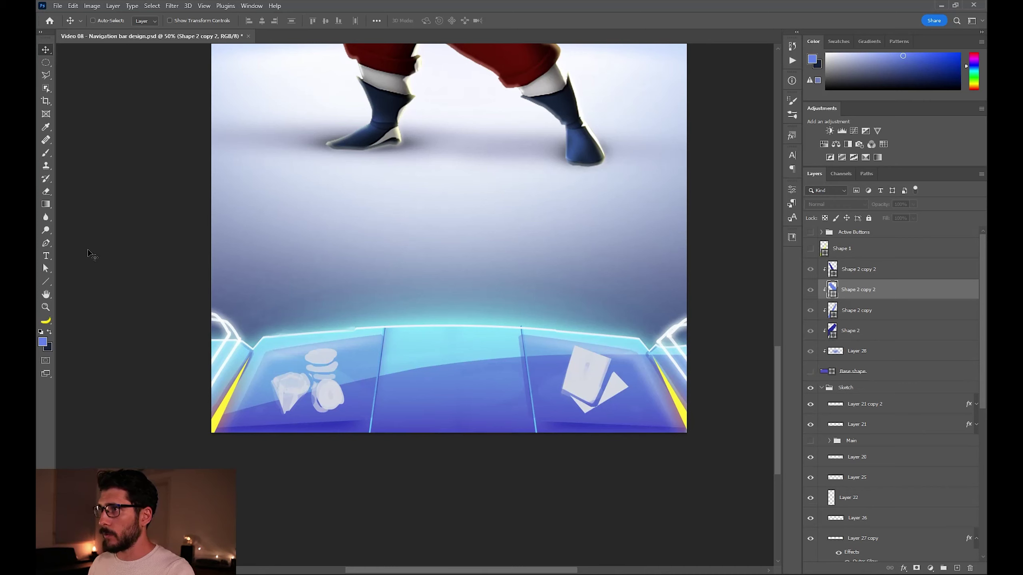
click(46, 243)
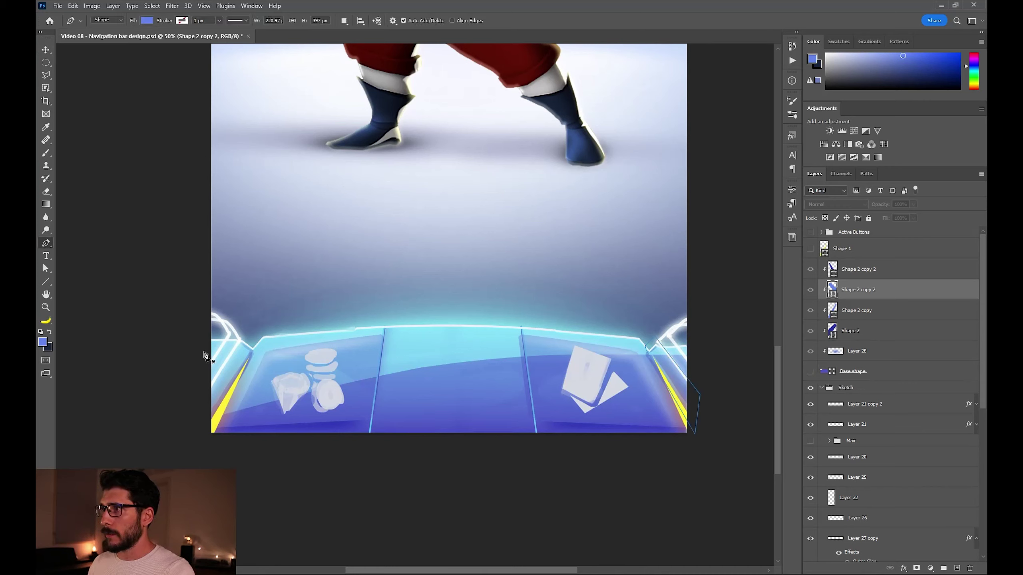
click(196, 327)
click(193, 425)
click(704, 356)
click(699, 337)
click(460, 332)
key(a)
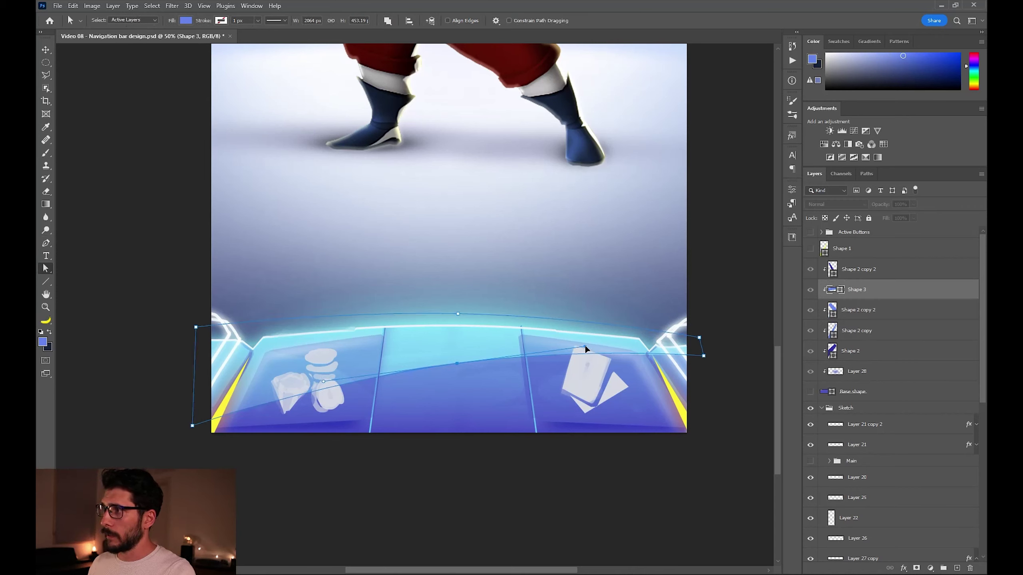
drag(585, 345, 585, 347)
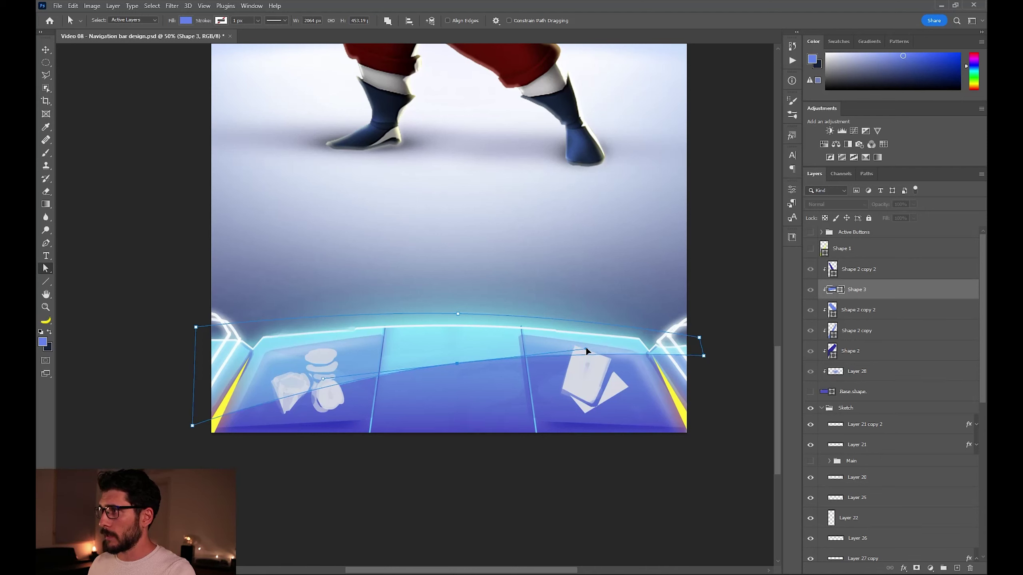
Recolor the curved highlight Shape 3 to #84e0ff and raise it above all the side panel layers.
double_click(831, 289)
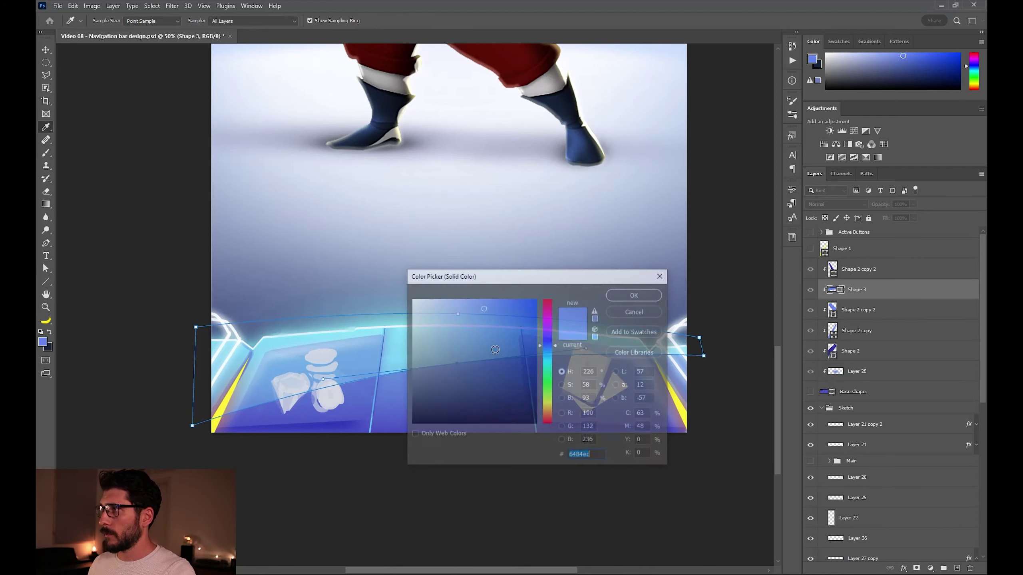
click(269, 344)
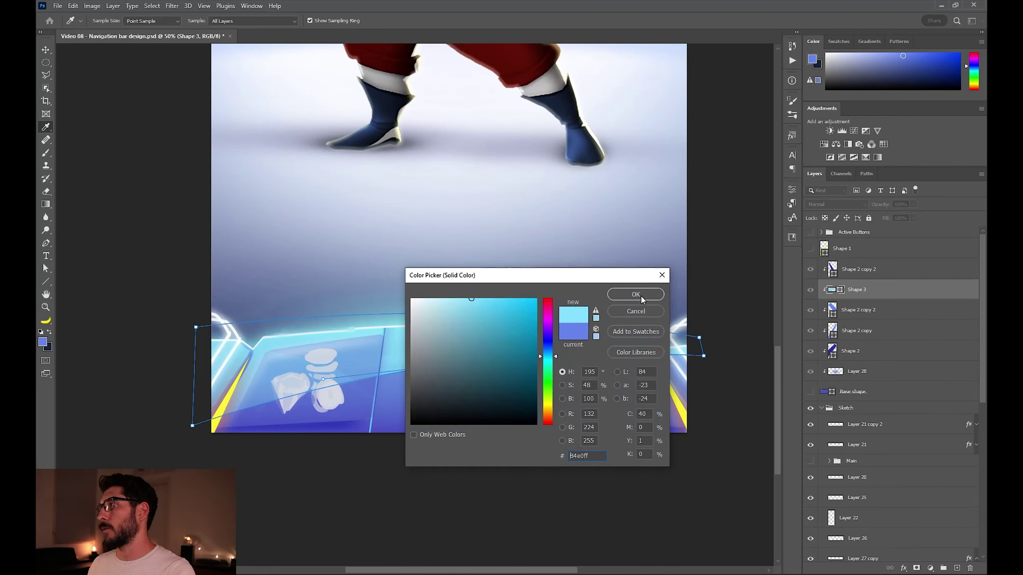
click(641, 295)
key(ctrl+])
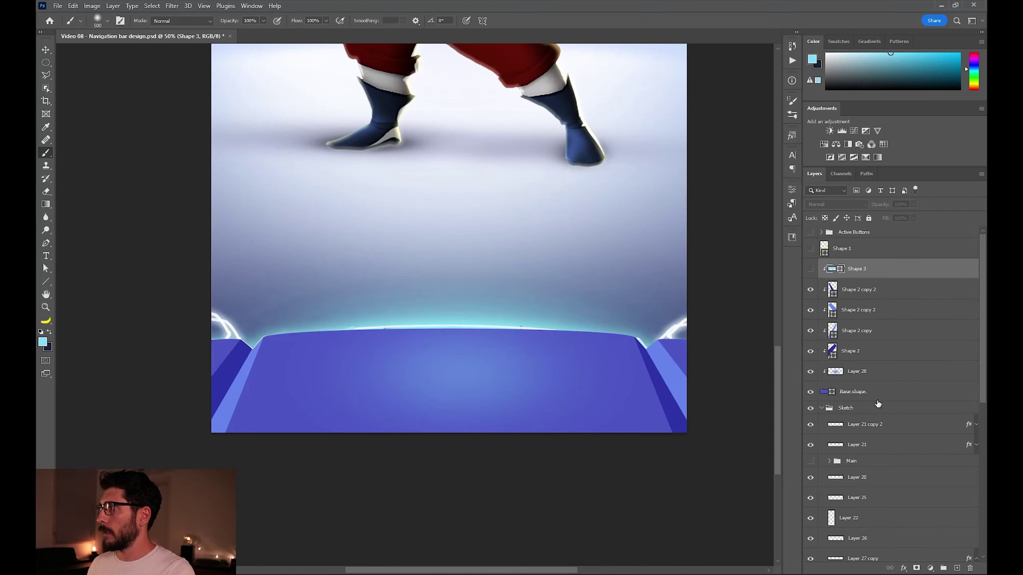
Paint a soft light cyan gradient along the bar's upper edge on a new layer above Base shape and move that layer above Layer 28.
click(883, 395)
click(957, 568)
mouse_move(204, 338)
mouse_down()
mouse_move(713, 284)
mouse_move(345, 286)
mouse_move(685, 274)
mouse_up()
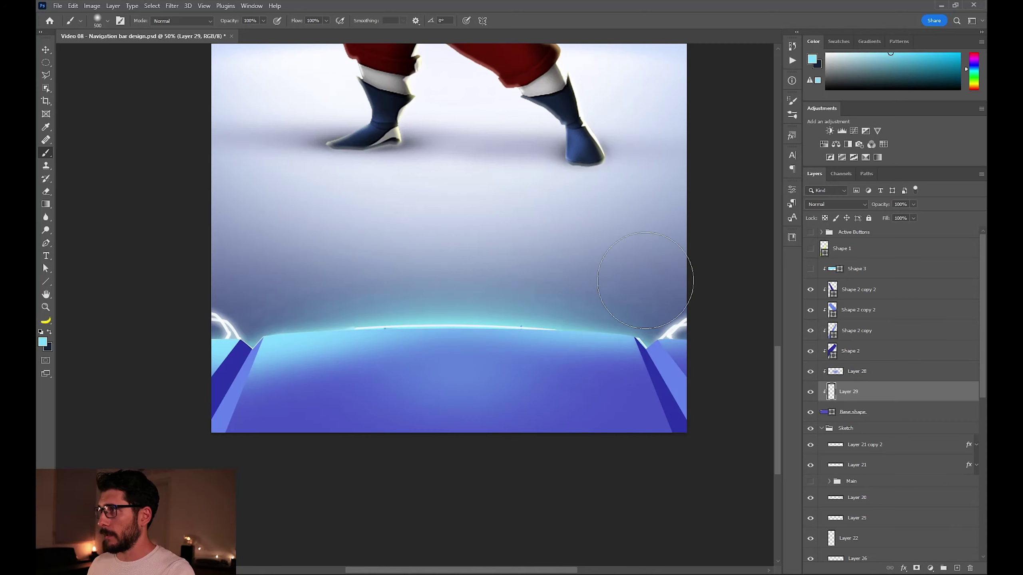
drag(889, 403, 885, 371)
Show the curved highlight Shape 3 and set its blend mode to Soft Light.
click(810, 268)
click(857, 269)
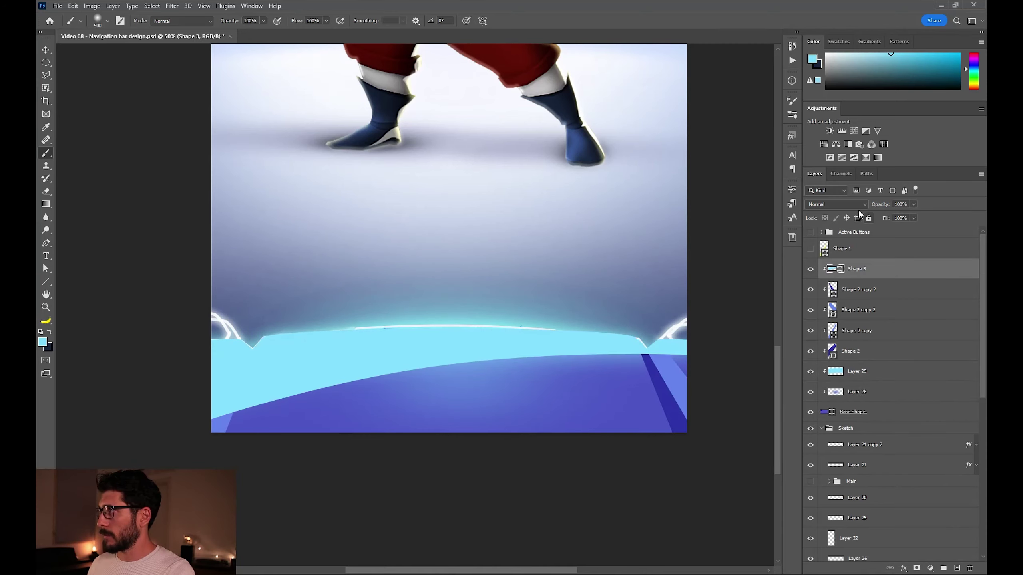
click(836, 204)
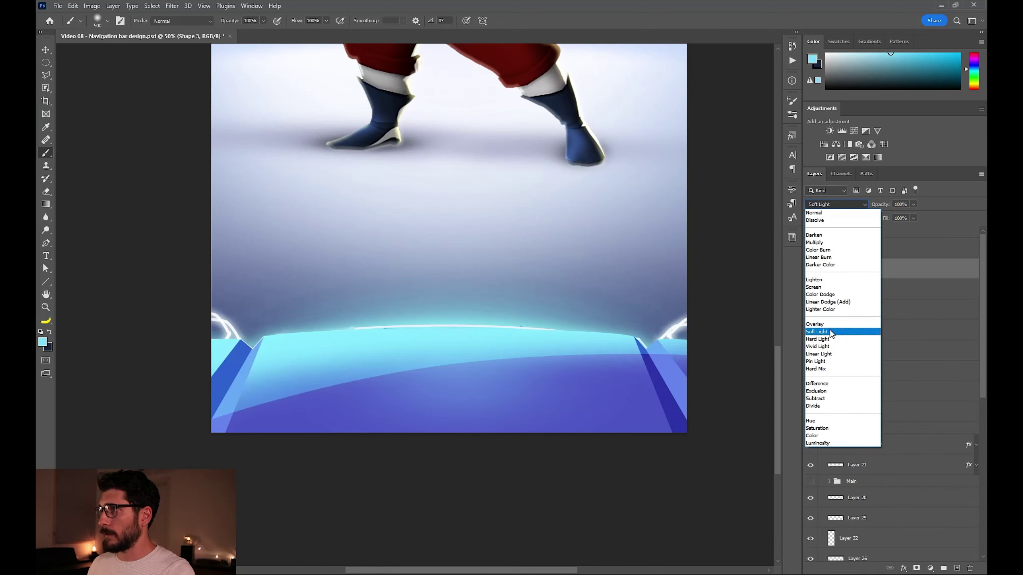
click(830, 332)
key(v)
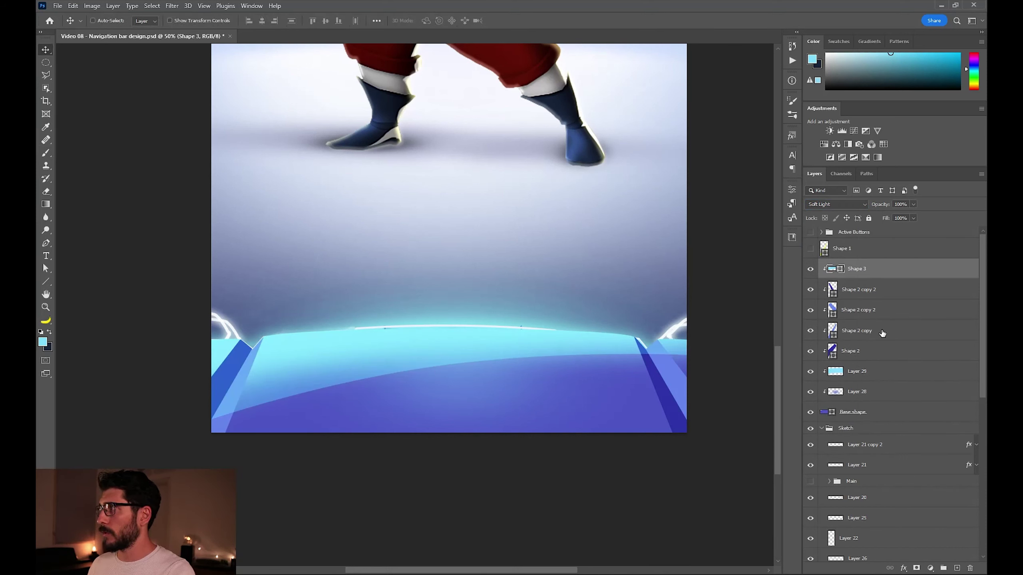
Lower the opacity of all four side panel shapes to 39%.
click(872, 343)
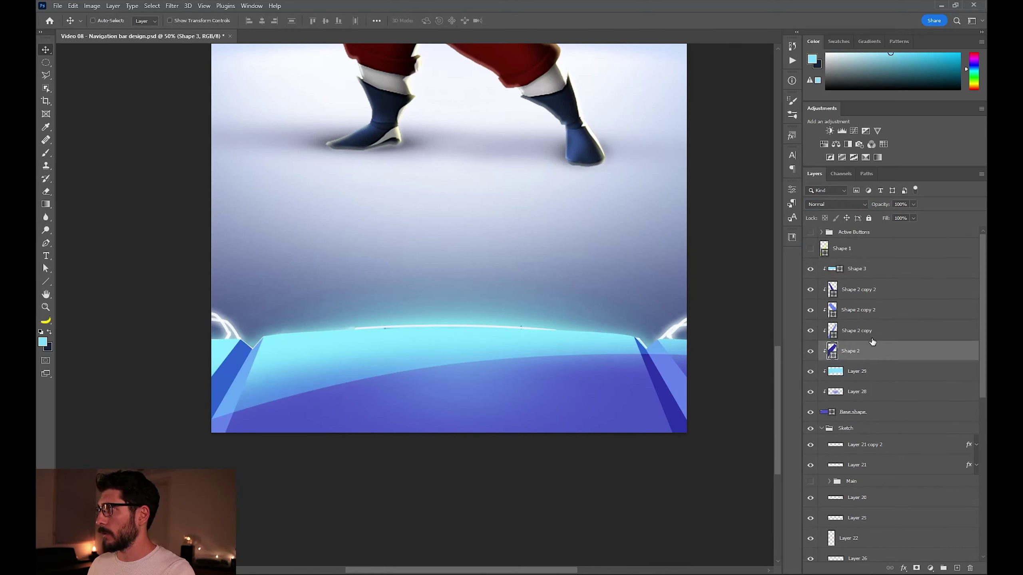
shift+click(870, 294)
drag(882, 205, 854, 210)
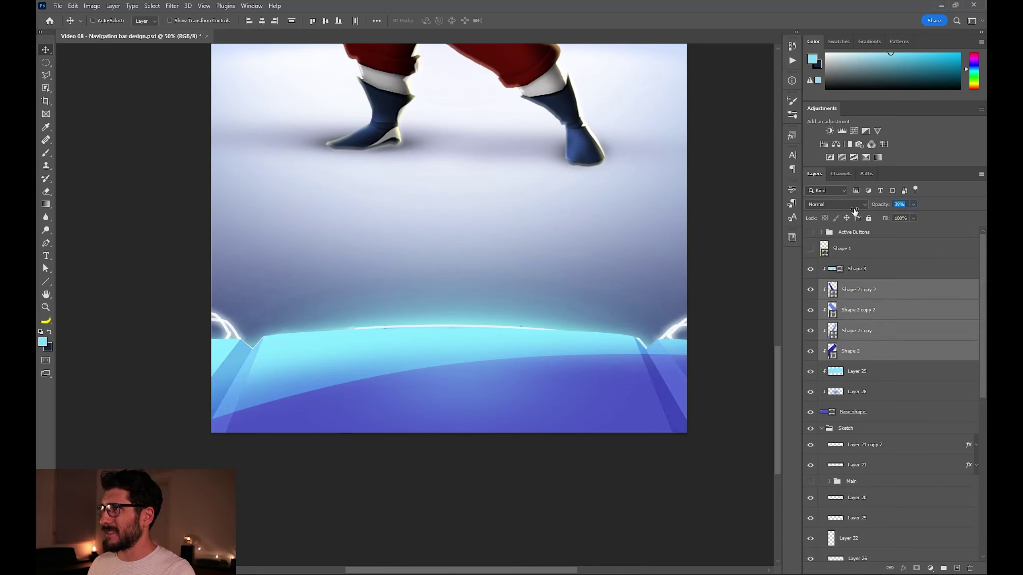
Show the yellow accent Shape 1 and place a horizontally flipped copy at the bar's lower right corner.
click(833, 248)
click(810, 249)
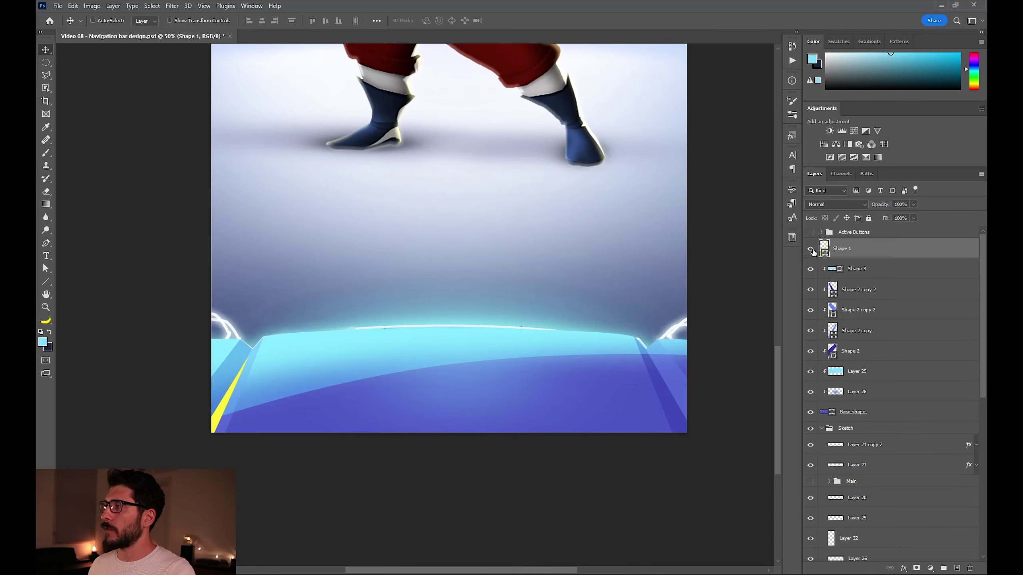
drag(219, 413, 612, 379)
key(ctrl+t)
right_click(612, 375)
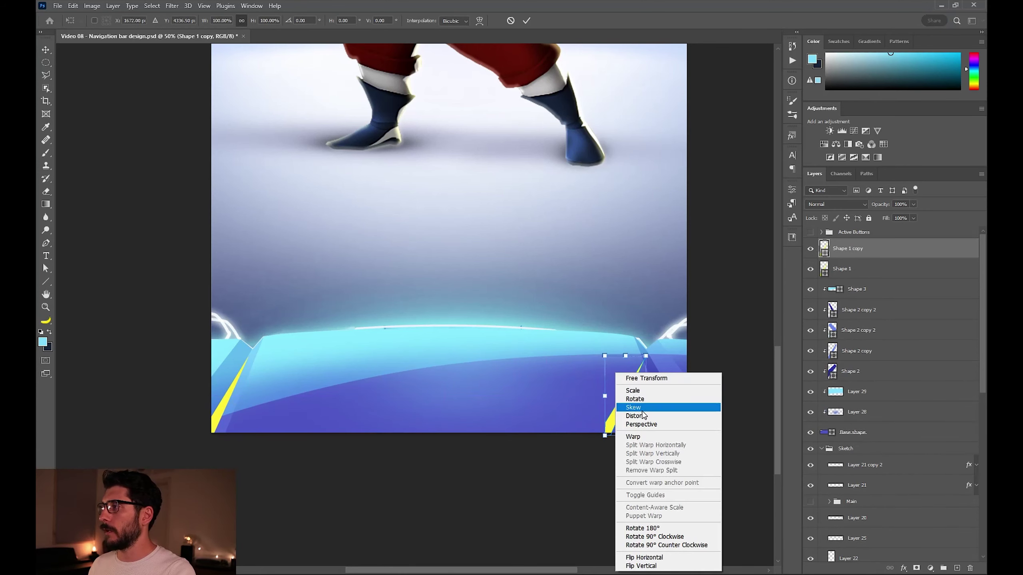
click(640, 559)
drag(626, 424, 669, 423)
key(Return)
Merge the two yellow accent shapes into one layer and clip it to the base shape.
ctrl+click(899, 270)
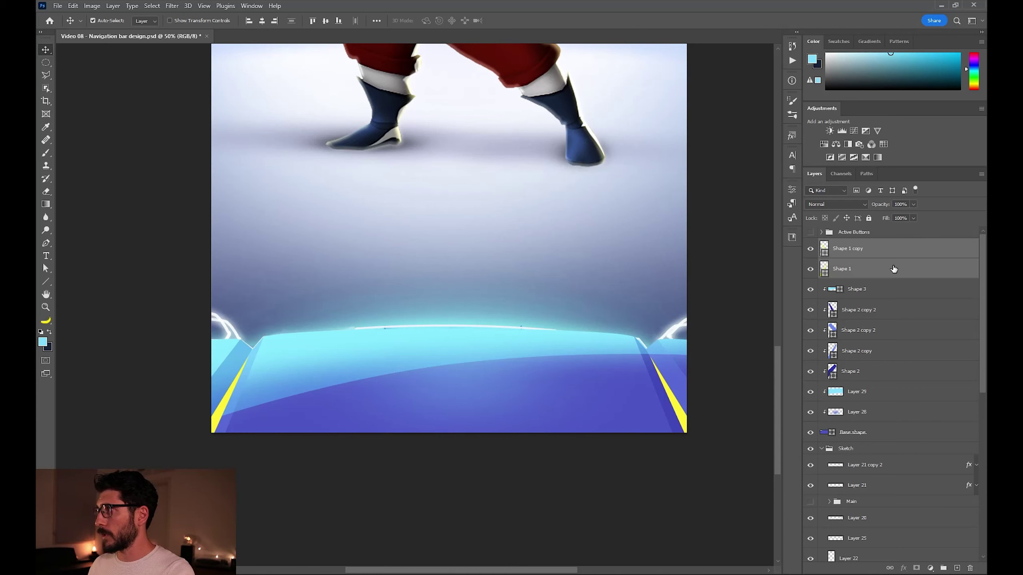
key(ctrl+e)
alt+click(865, 260)
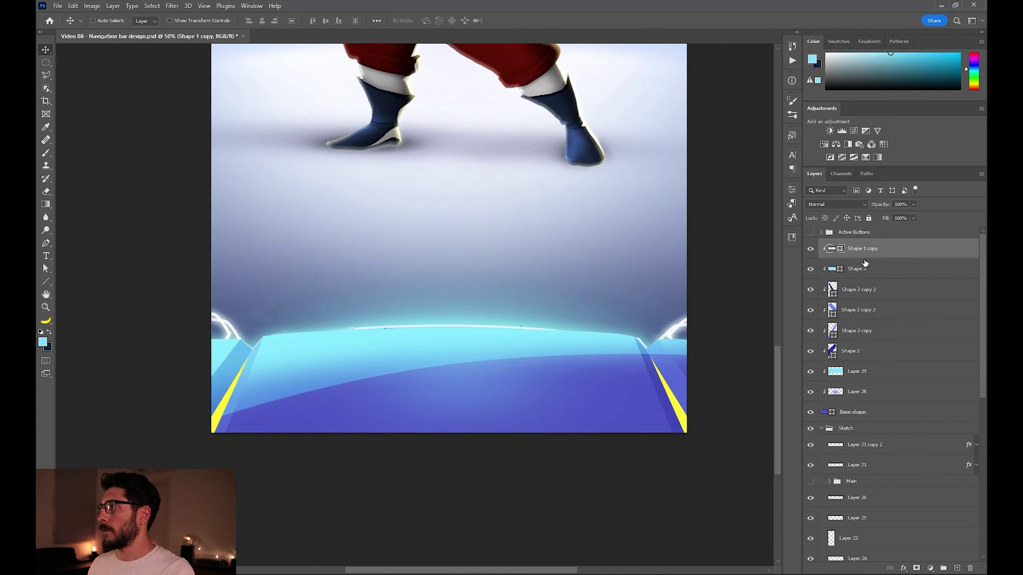
Group all the bar layers from Shape 1 copy down to Base shape as Base Element.
shift+click(888, 419)
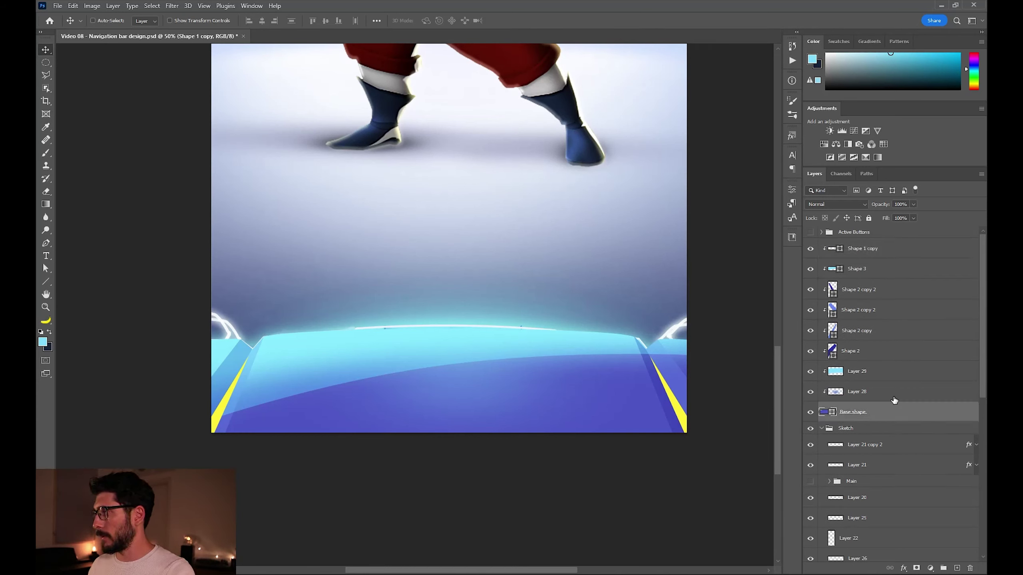
key(ctrl+g)
double_click(851, 246)
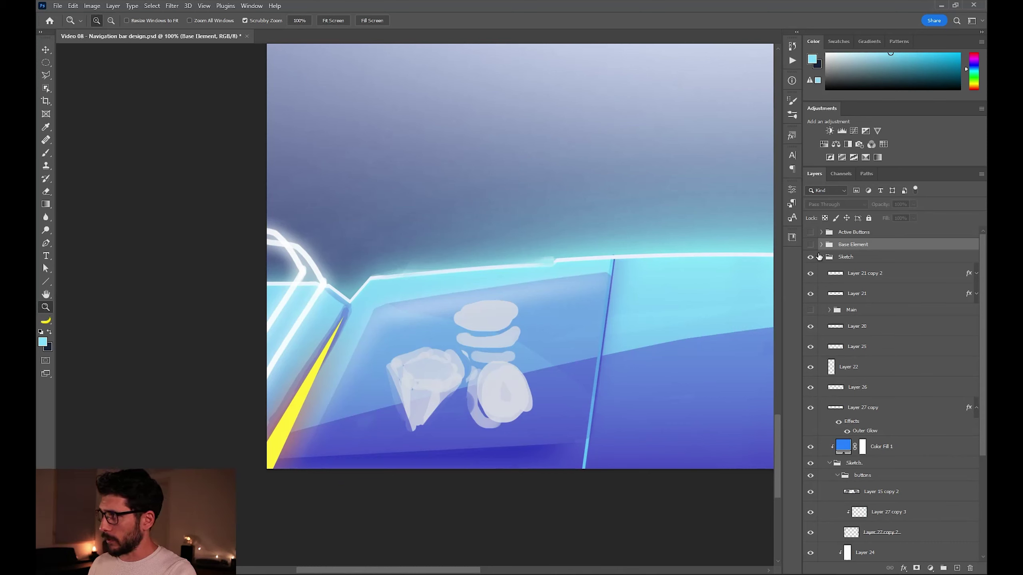
Draw a narrow blue strip along the inner edge of the left side panel and place its layer beneath Shape 2.
click(810, 246)
ctrl+click(327, 309)
key(a)
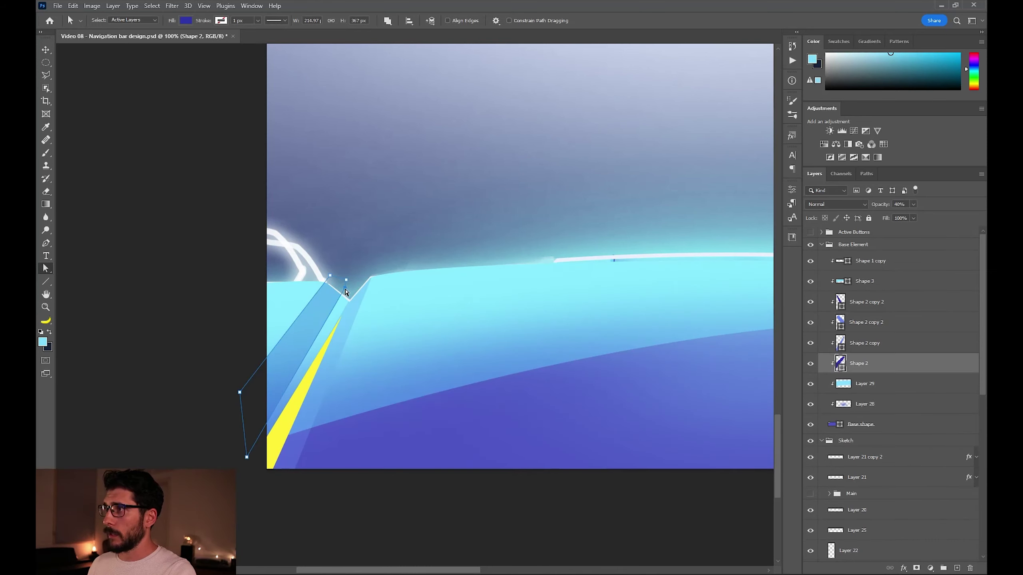
drag(347, 289, 350, 292)
click(214, 350)
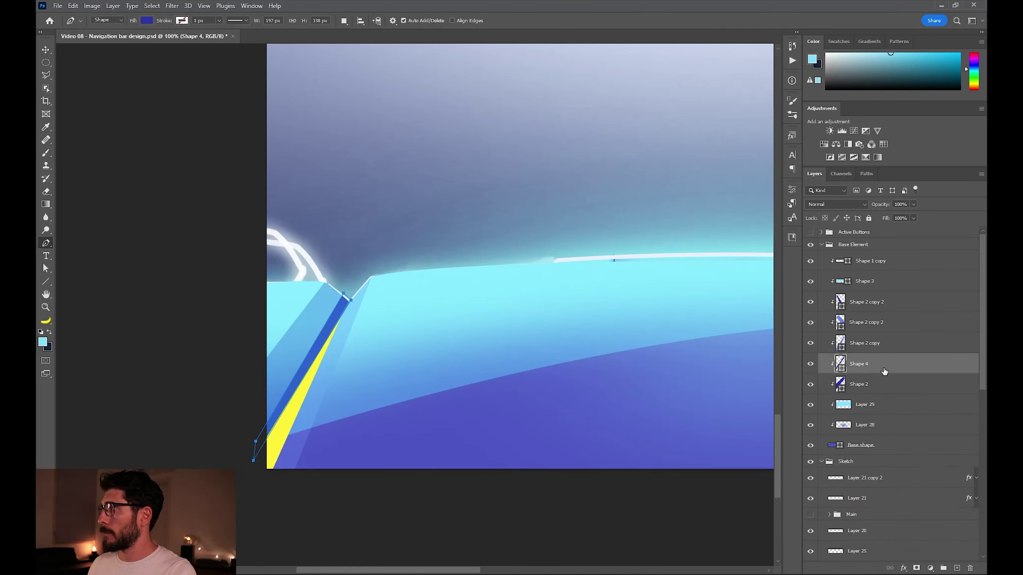
drag(883, 371, 880, 394)
Lower the opacity of the strip Shape 4 to 63% and reposition its lower and upper corner points.
key(b)
drag(880, 205, 856, 212)
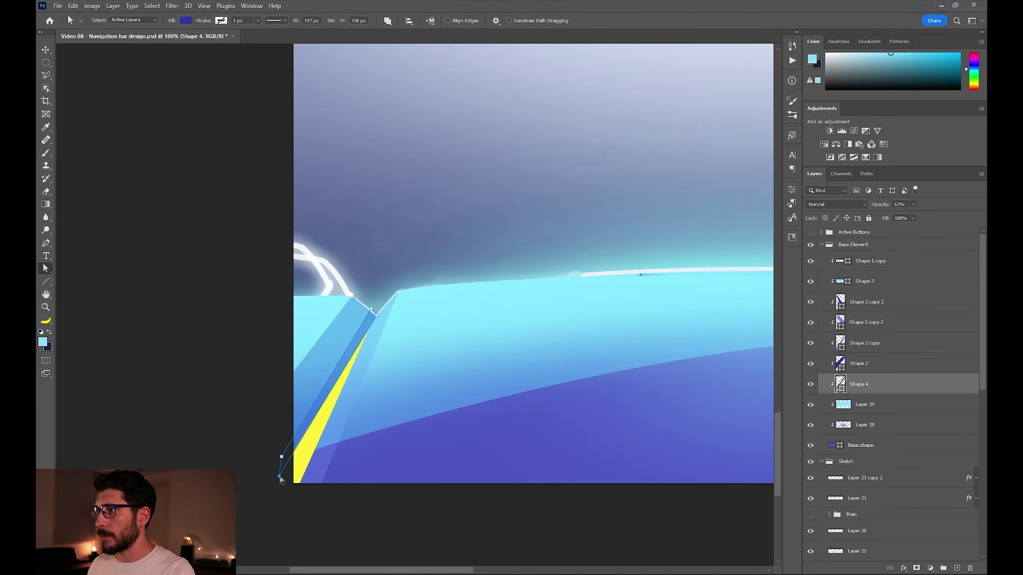
drag(280, 477, 295, 504)
drag(377, 316, 381, 310)
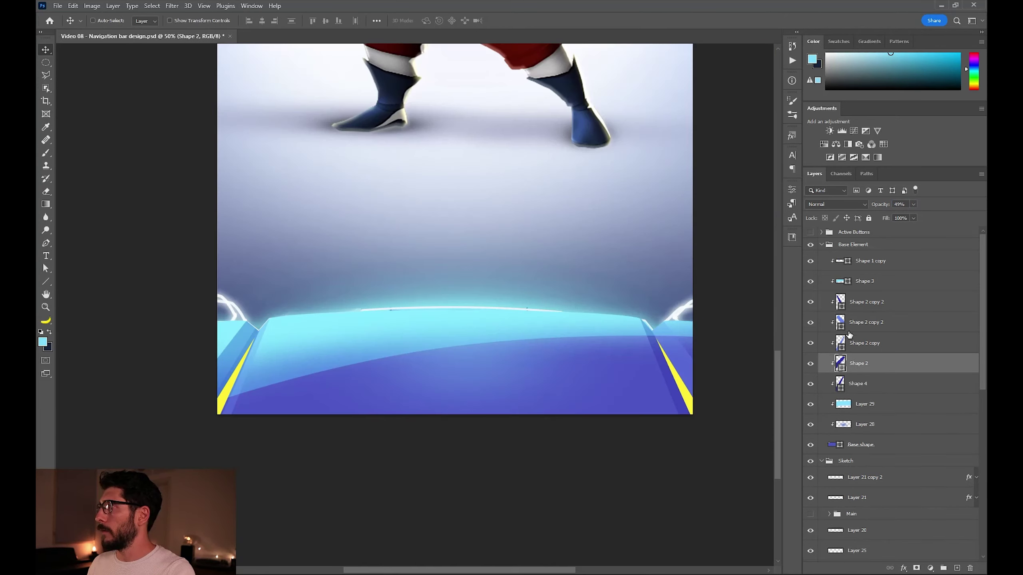
Soften the edges of the left side panel Shape 2 with a 0.9 px feather.
key(z)
drag(208, 345, 401, 324)
alt+click(409, 306)
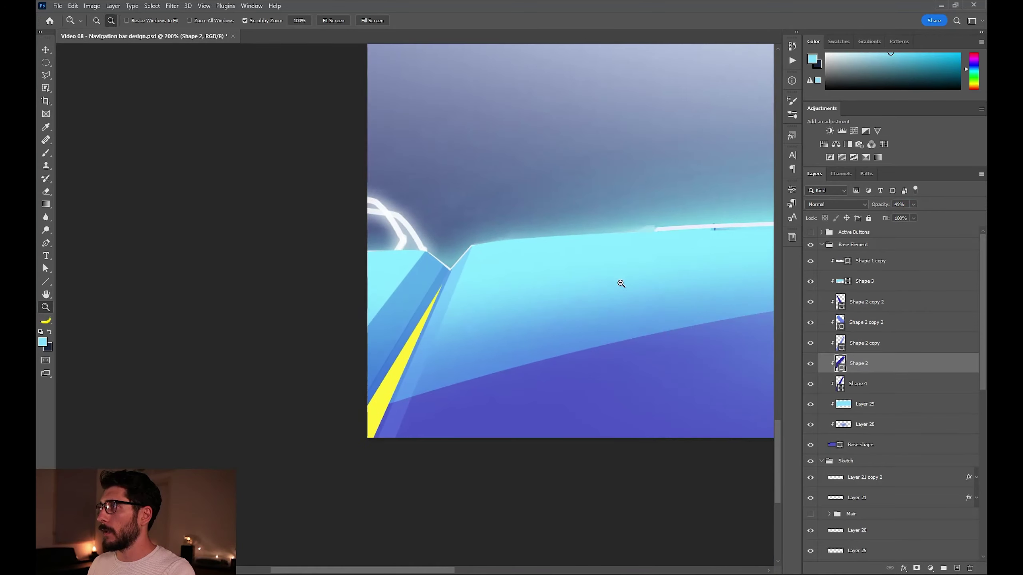
click(791, 189)
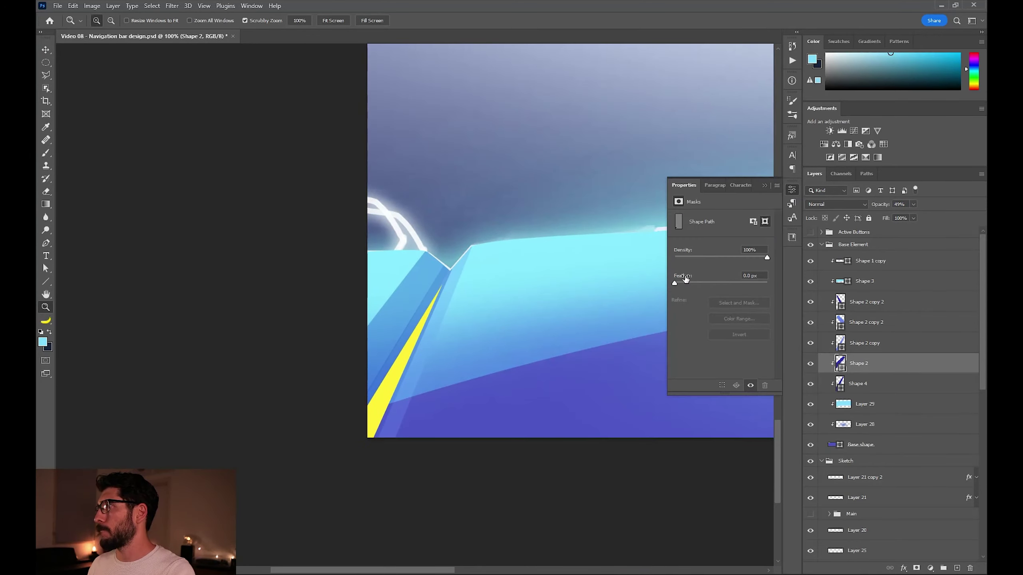
drag(675, 283, 678, 284)
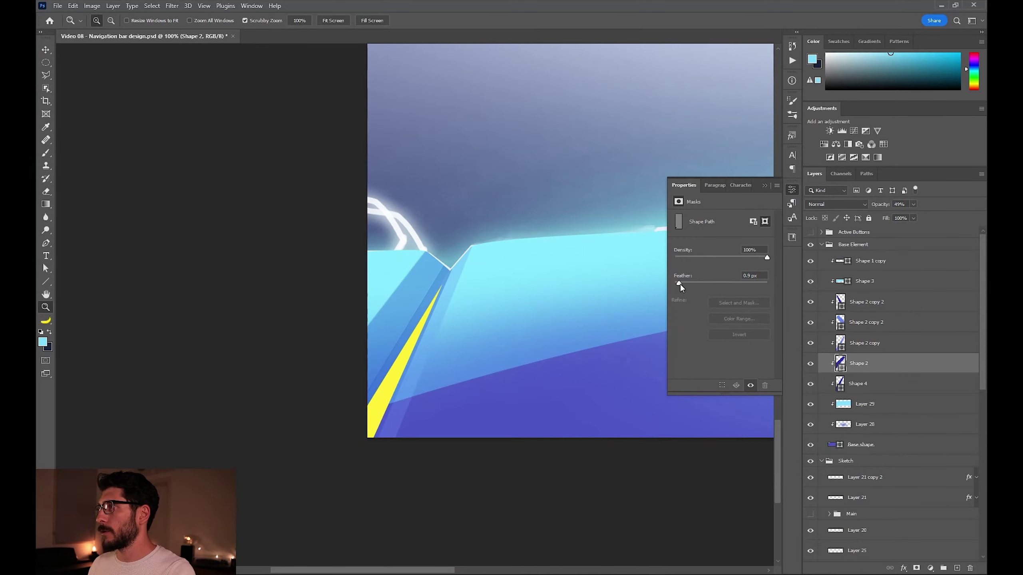
click(791, 189)
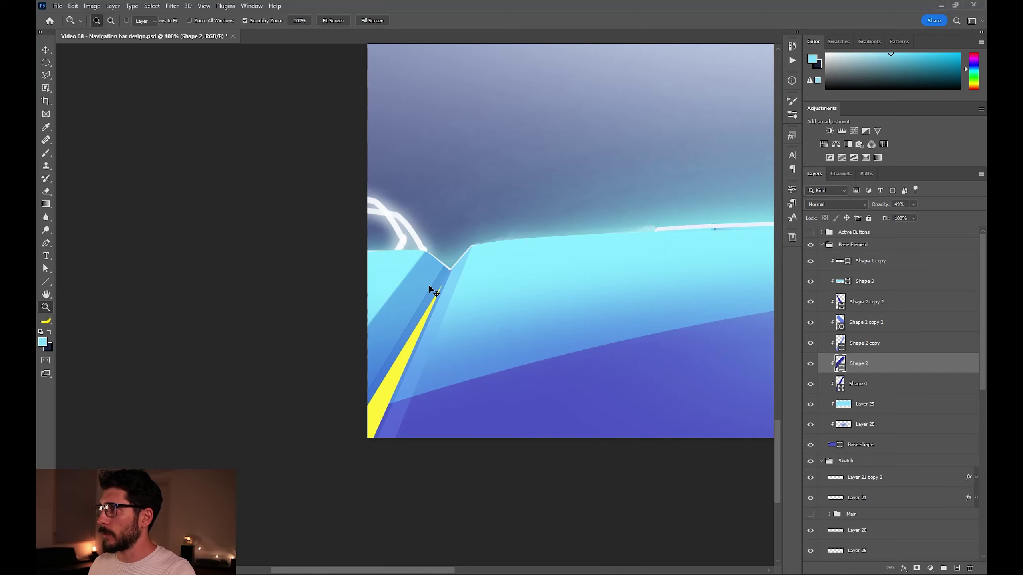
Draw a thin sliver with the Pen tool along the inner edge of Shape 2 copy, from the bar's upper-left corner to its base.
key(v)
ctrl+click(454, 287)
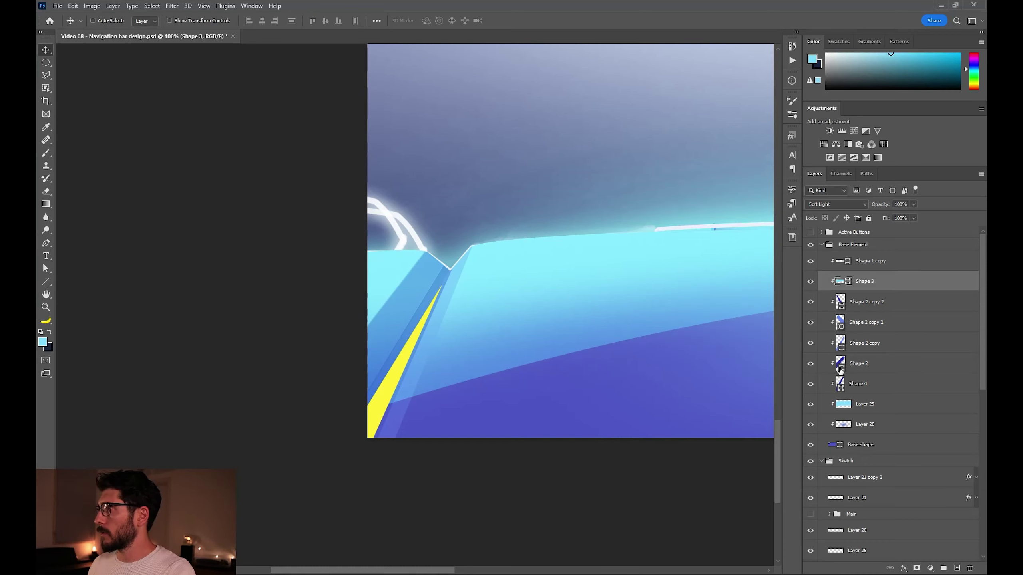
ctrl+click(403, 411)
click(792, 190)
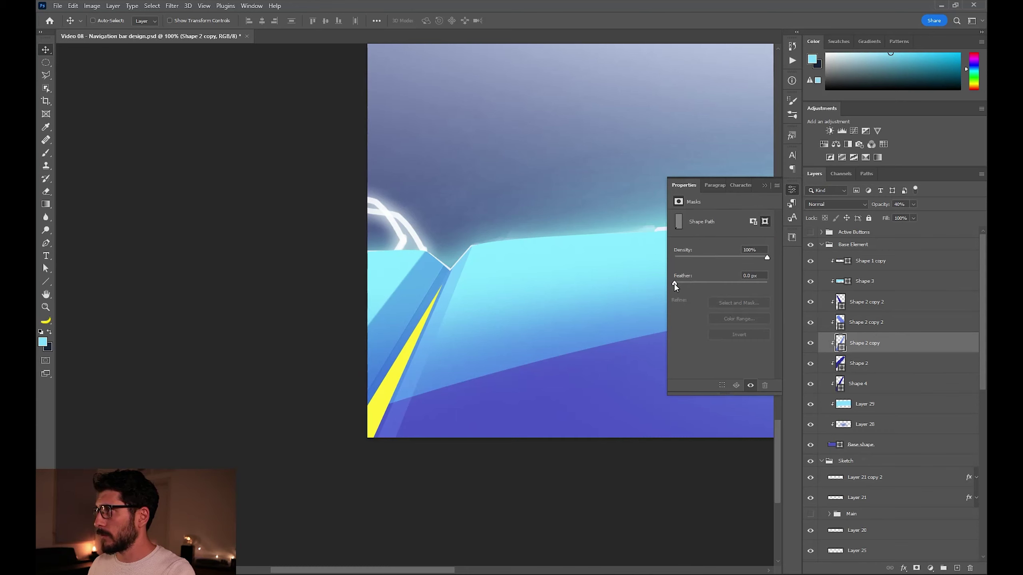
key(p)
click(474, 244)
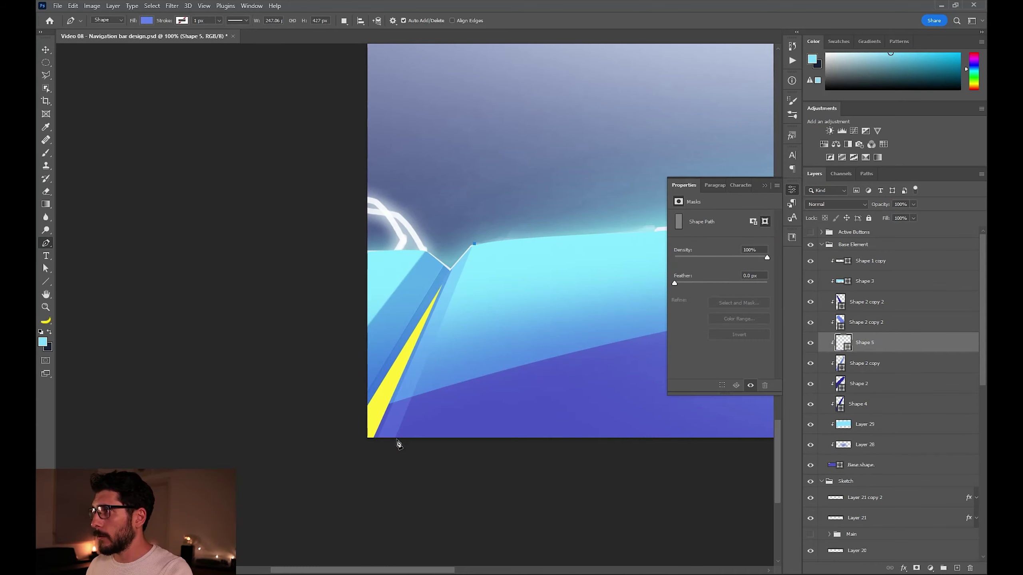
click(393, 442)
click(399, 442)
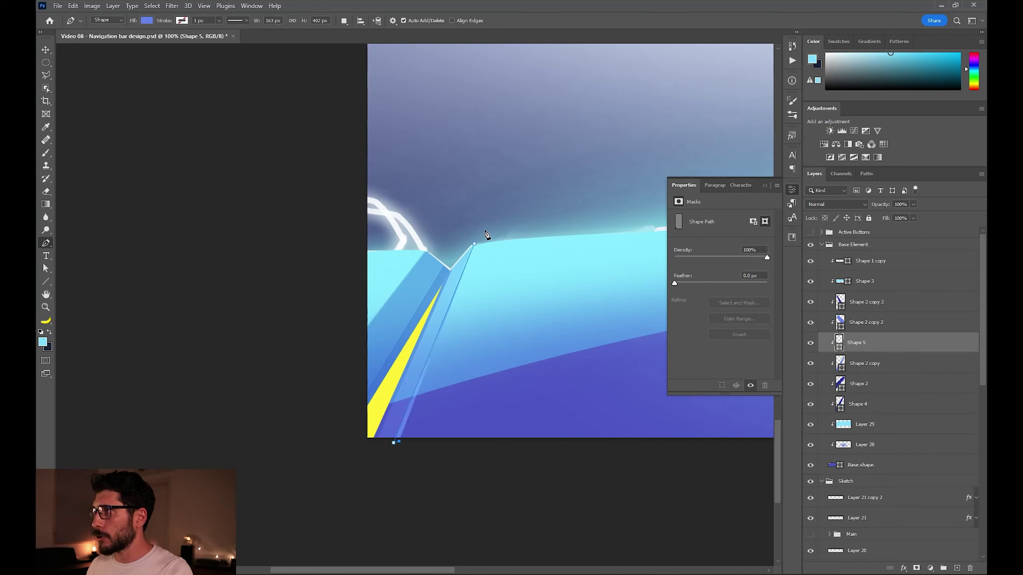
click(479, 239)
key(v)
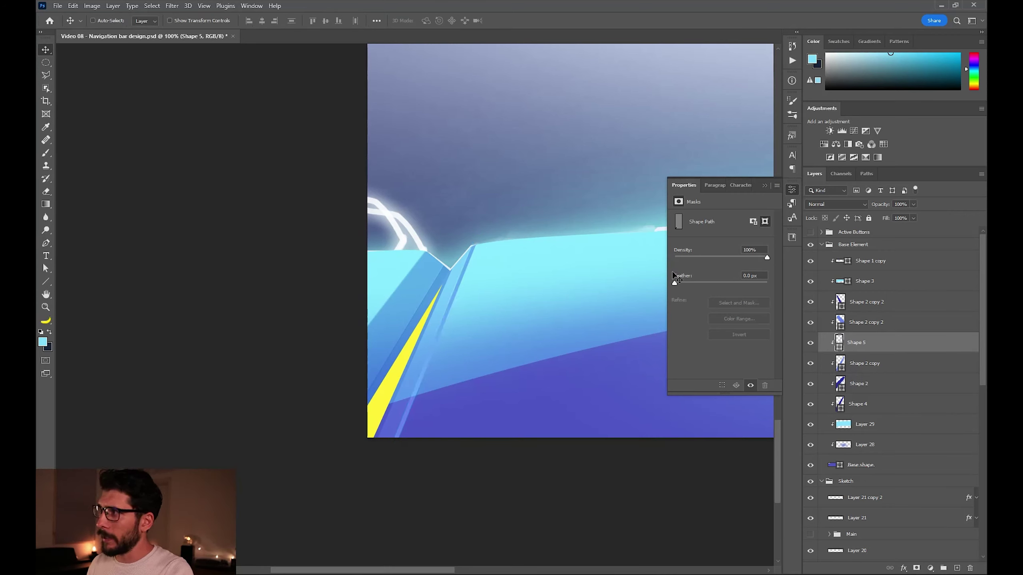
Recolor the thin sliver Shape 5 to #e9eeff with a 0.3 px feather and raise it above Shape 3.
double_click(839, 341)
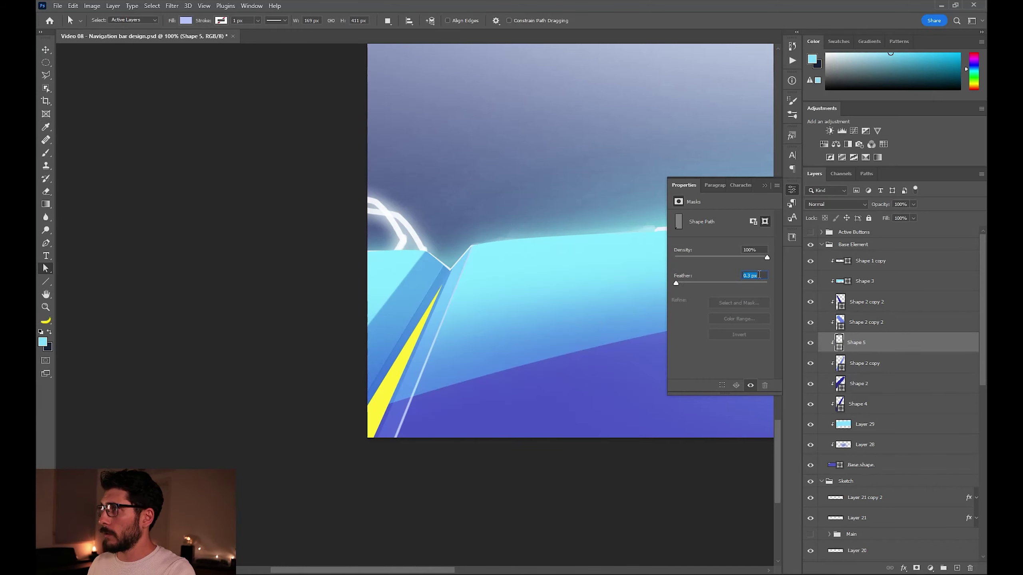
drag(890, 344, 882, 268)
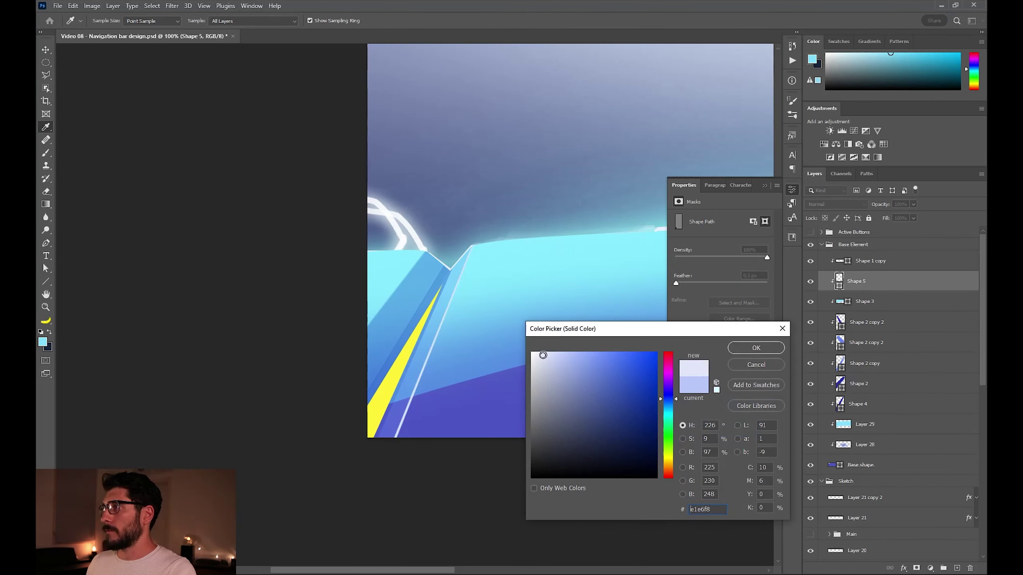
click(756, 347)
Add a layer mask to Shape 5 and fade the thin line with a soft brush.
click(917, 569)
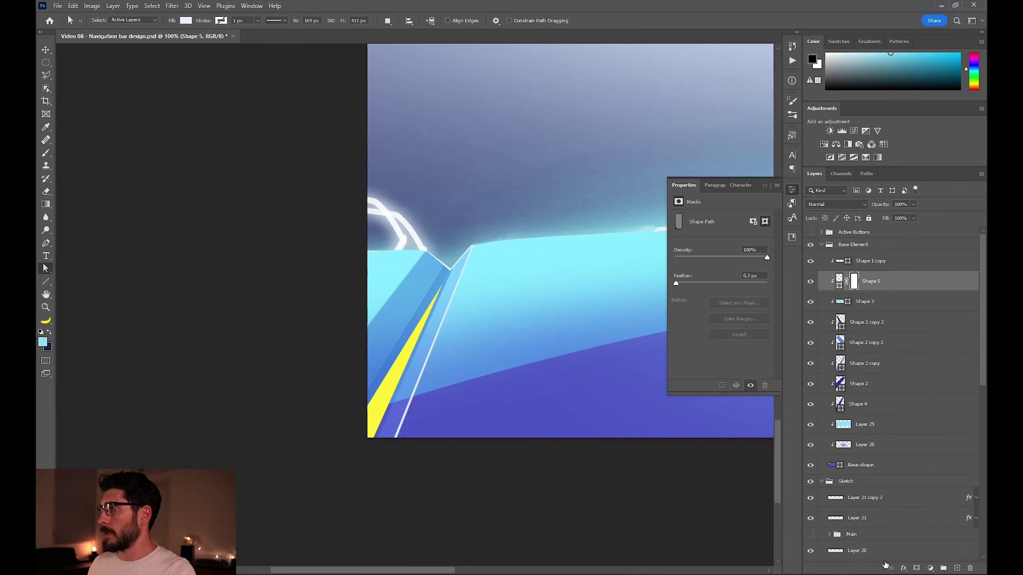
key(b)
right_click(546, 329)
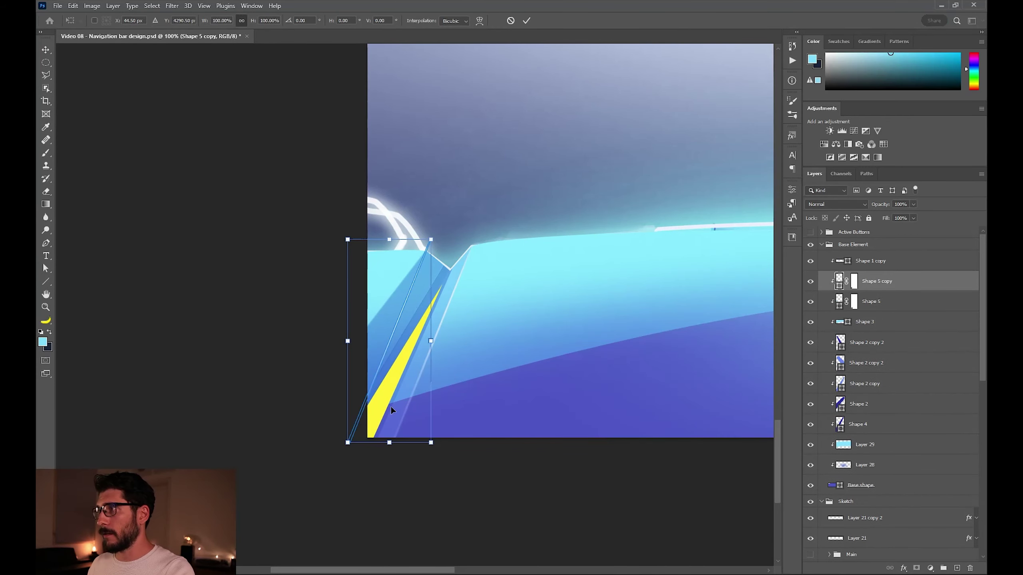
Fit a duplicate of the thin line along the left side panel's outer edge and recolor it to #b0f8ff.
drag(373, 459, 495, 193)
drag(400, 291, 397, 291)
key(Return)
double_click(841, 281)
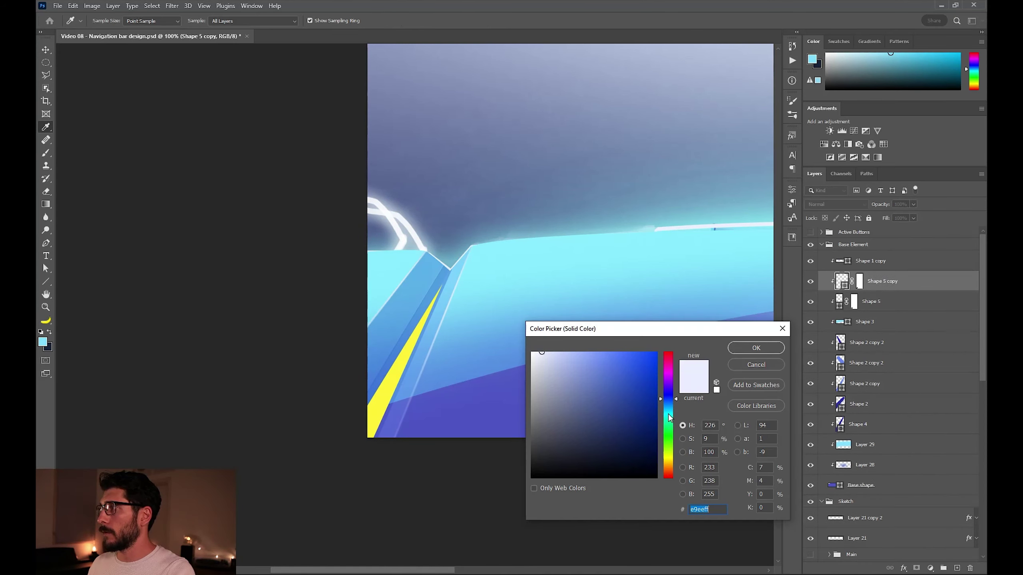
click(668, 414)
drag(601, 371, 576, 345)
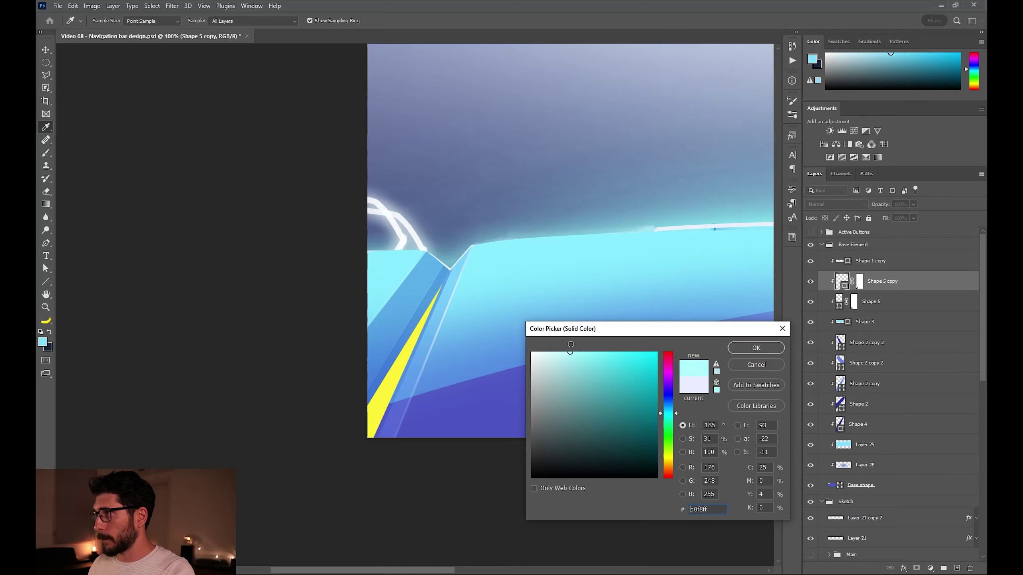
key(Return)
Raise the opacity of the strip Shape 4 to 75% and soften its edges with a slight feather.
click(894, 428)
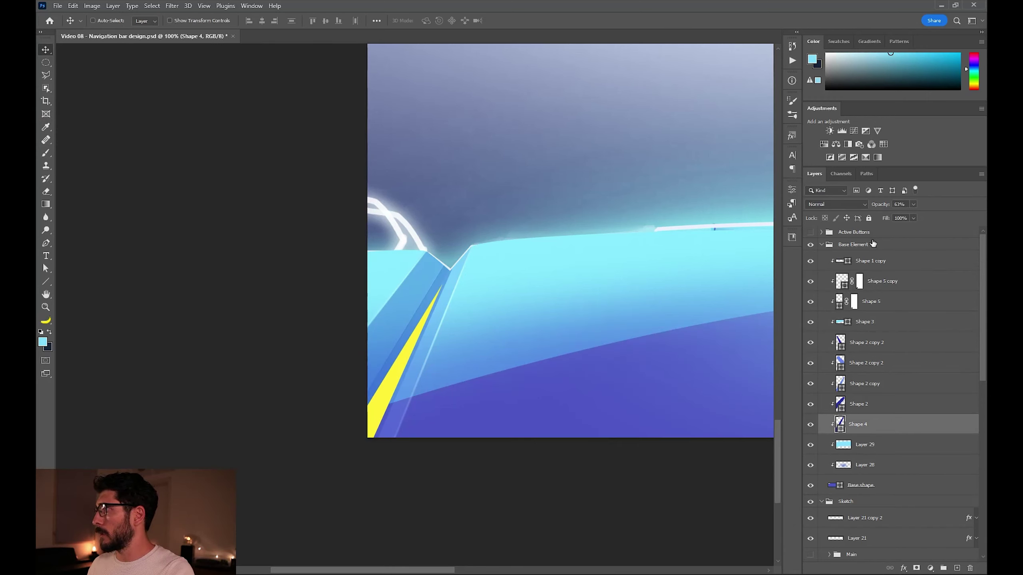
drag(879, 208, 883, 208)
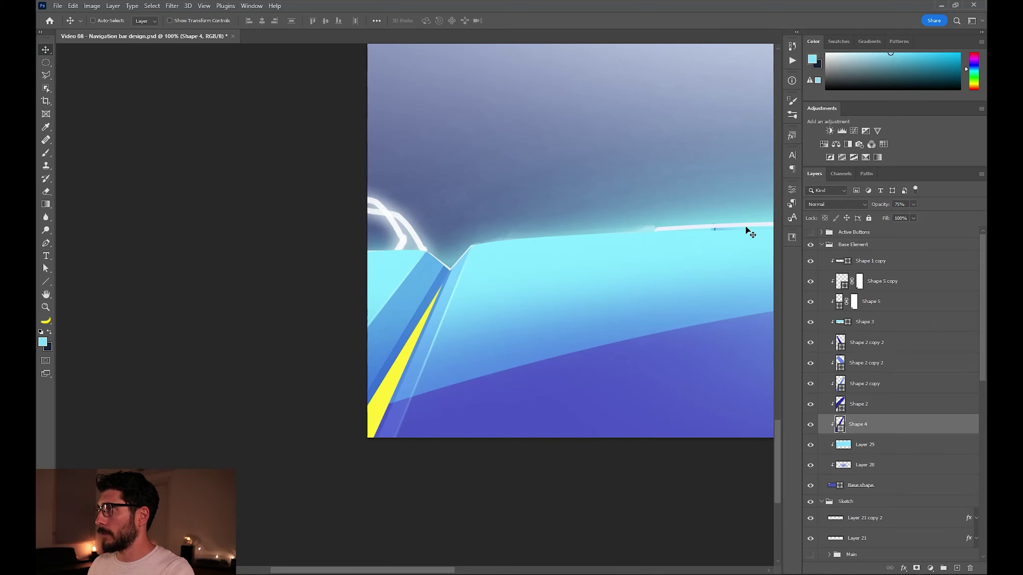
click(791, 190)
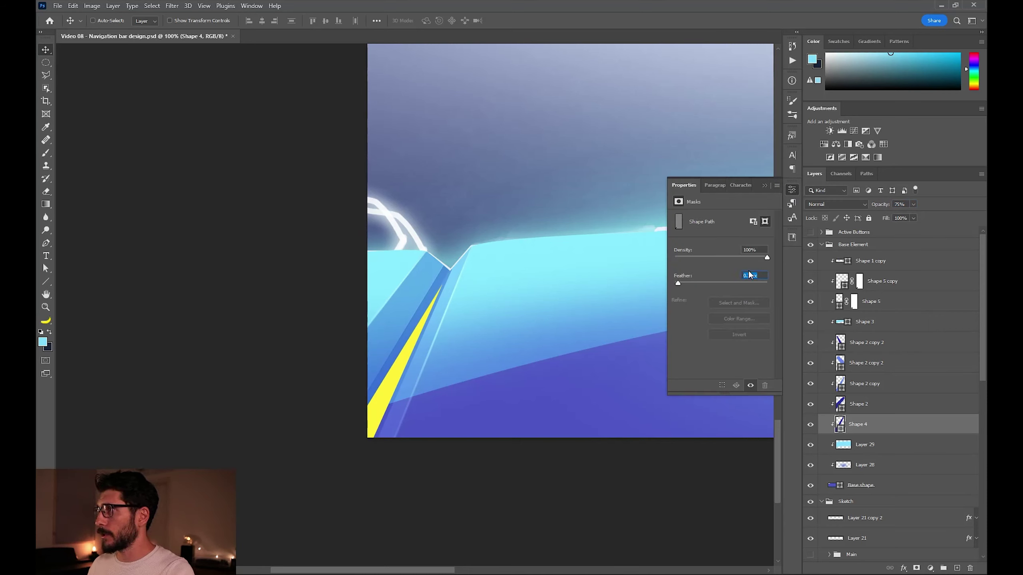
click(791, 190)
key(p)
click(440, 274)
key(Return)
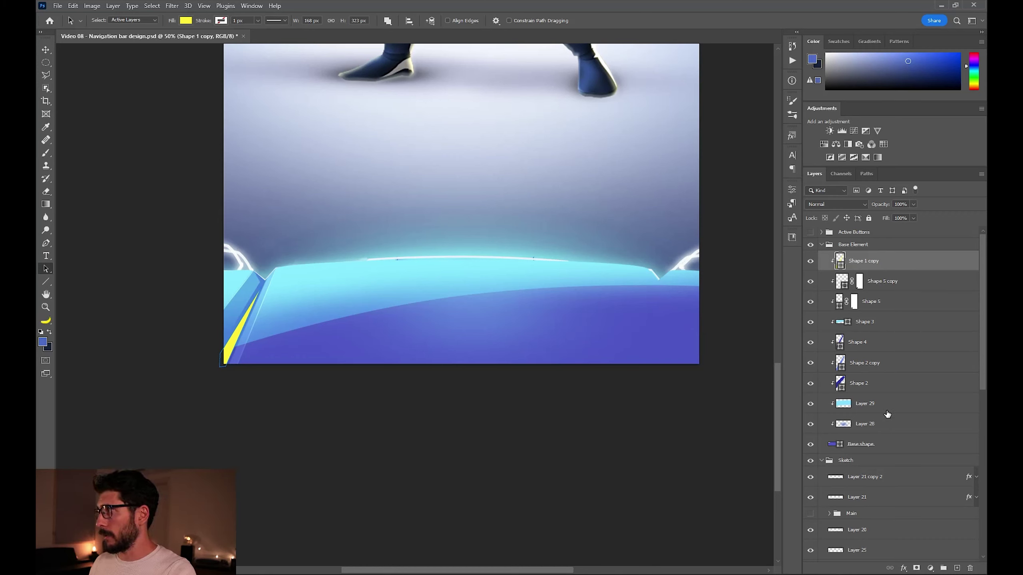
Rename Shape 3 as Highlight and place mirrored copies of the six left side detail layers on the bar's right side.
click(875, 319)
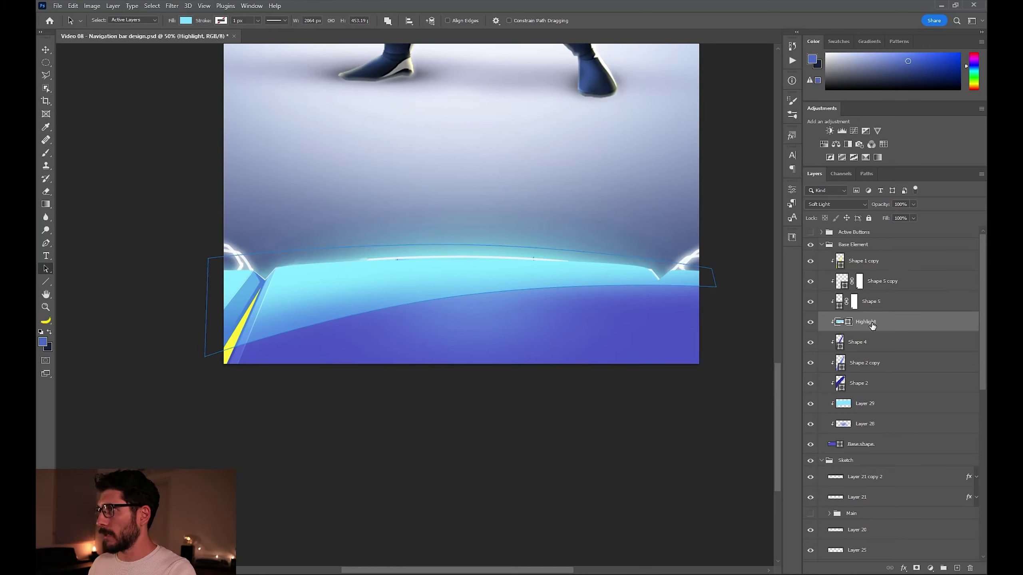
click(885, 264)
shift+click(888, 304)
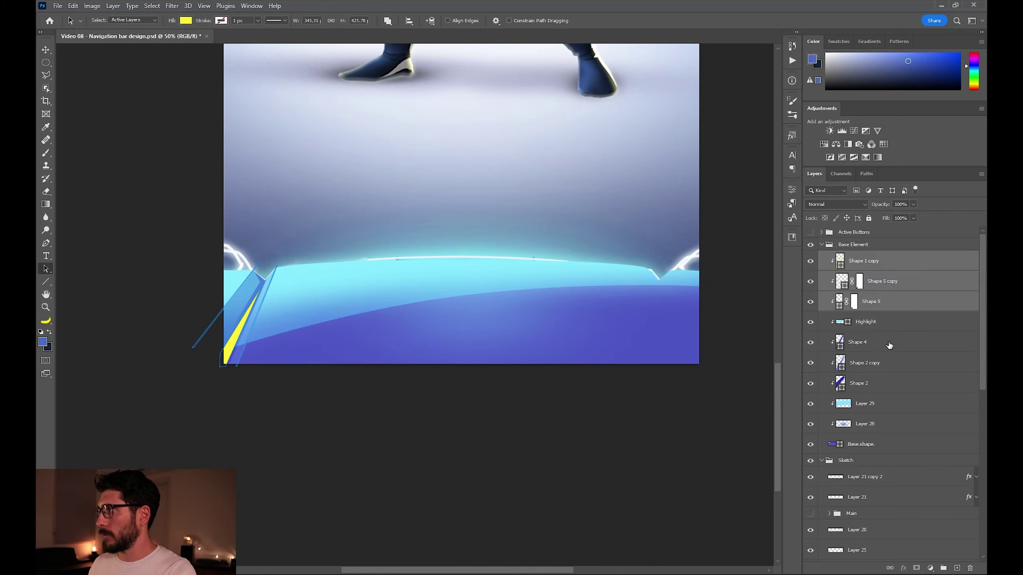
ctrl+click(889, 345)
ctrl+click(883, 368)
ctrl+click(882, 390)
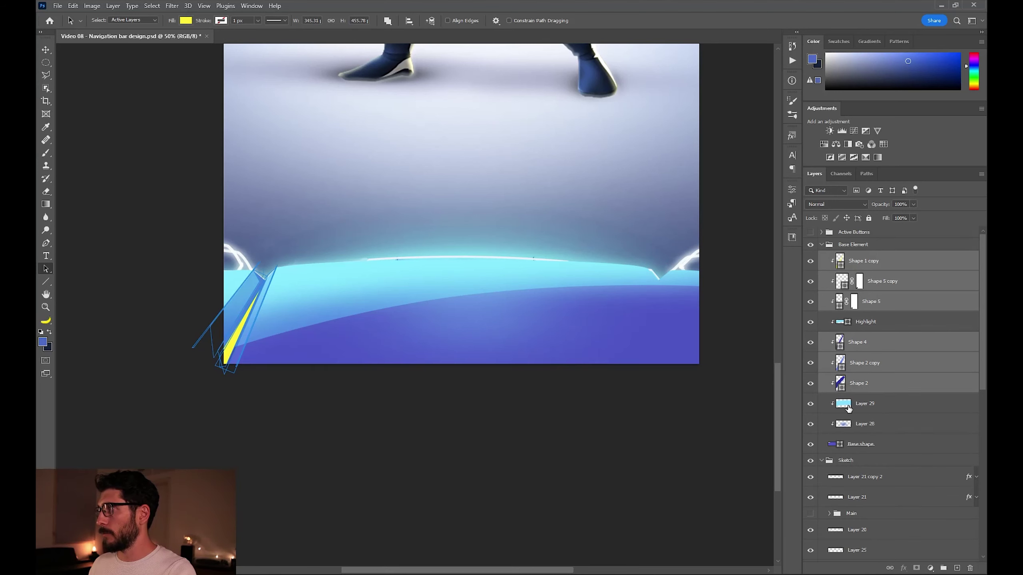
drag(678, 319, 681, 318)
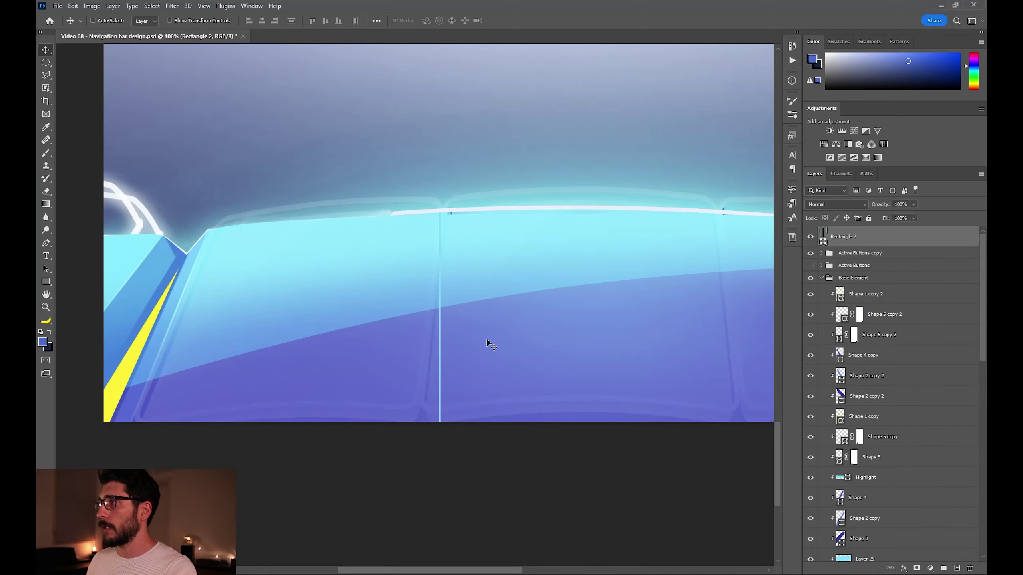
Duplicate the thin cyan divider line Rectangle 2 and nudge the copy slightly to the right beside the original.
mouse_move(485, 338)
mouse_down()
mouse_move(481, 252)
mouse_move(473, 345)
mouse_up()
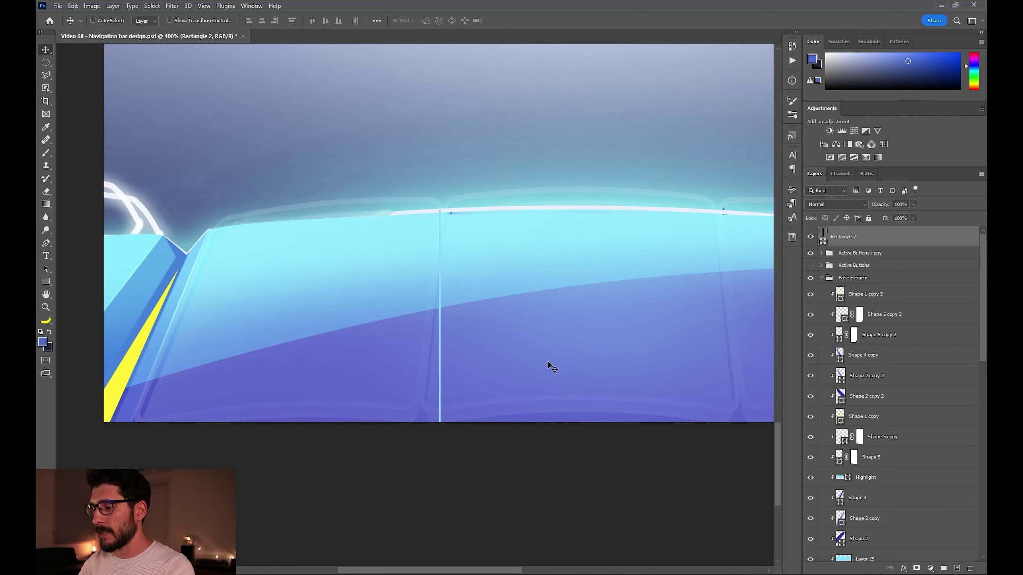
key(ctrl+j)
key(Right)
key(Right)
key(Right)
key(Right)
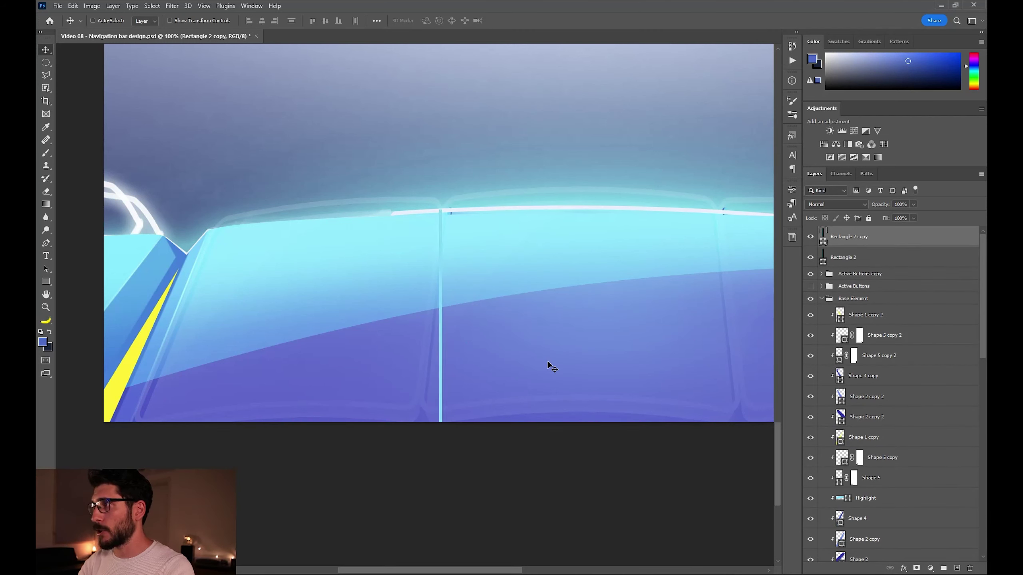
Recolor the original divider line Rectangle 2 to a darker blue so it contrasts with its cyan copy.
double_click(823, 260)
click(604, 398)
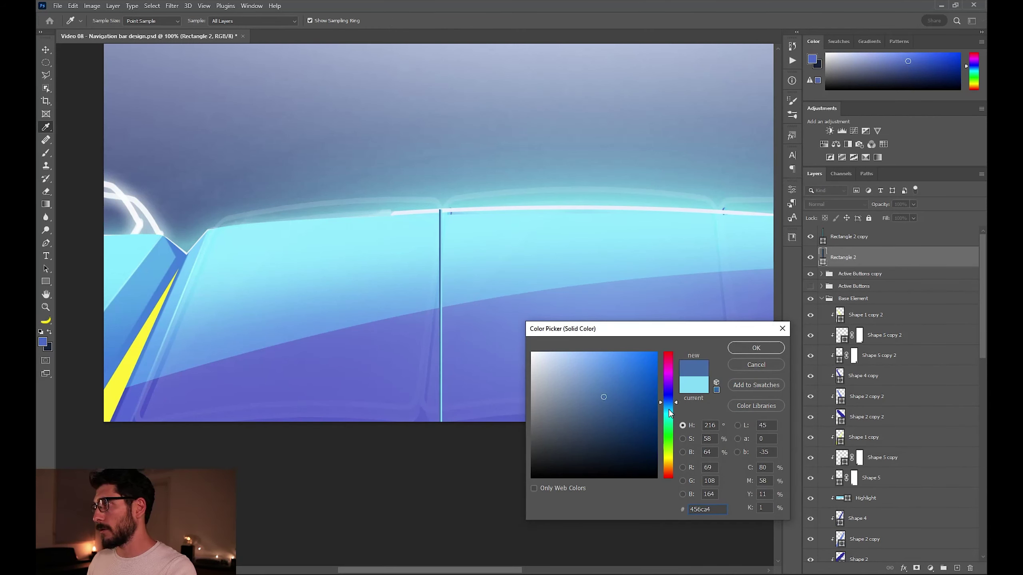
click(500, 414)
click(609, 385)
click(620, 386)
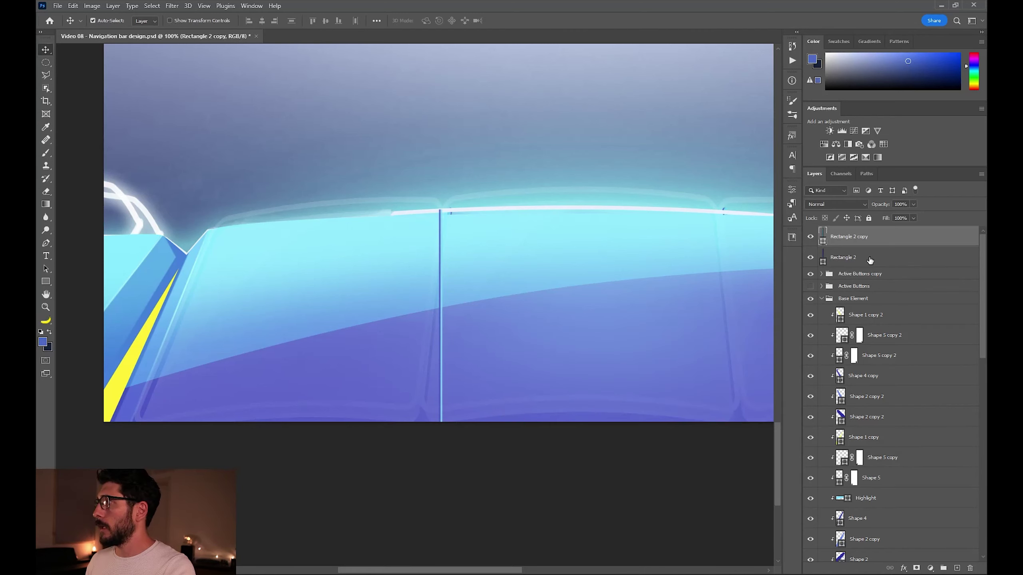
Shift both divider lines slightly left together and slant them to follow the sketch's left button divider.
ctrl+click(870, 260)
drag(496, 339, 479, 334)
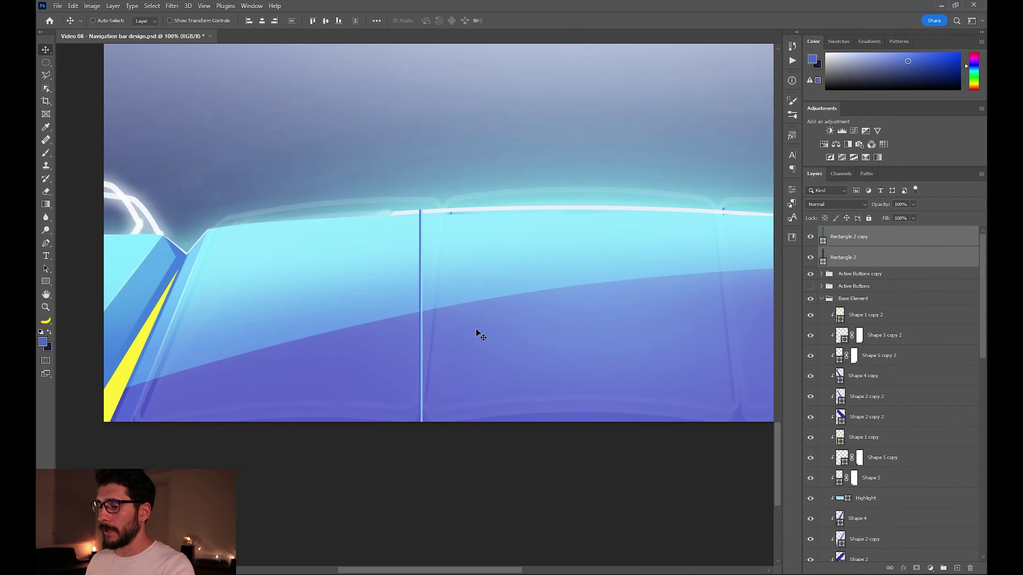
key(ctrl+t)
key(ctrl+plus)
drag(426, 114, 472, 116)
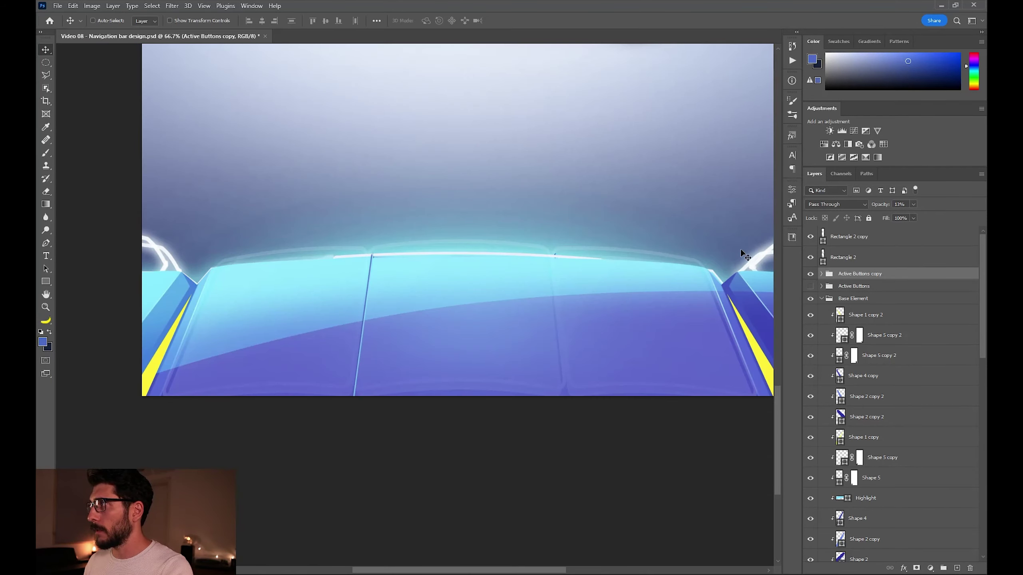
Duplicate the slanted divider pair, flip the copies horizontally and align them with the sketch's right button divider.
click(869, 236)
shift+click(870, 257)
drag(466, 320, 538, 320)
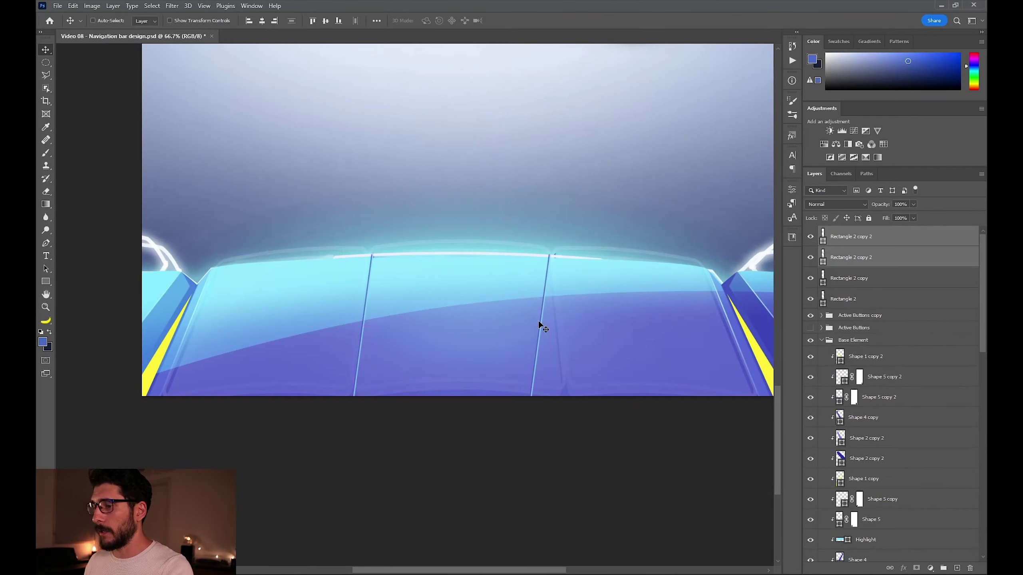
key(ctrl+t)
right_click(538, 321)
click(560, 506)
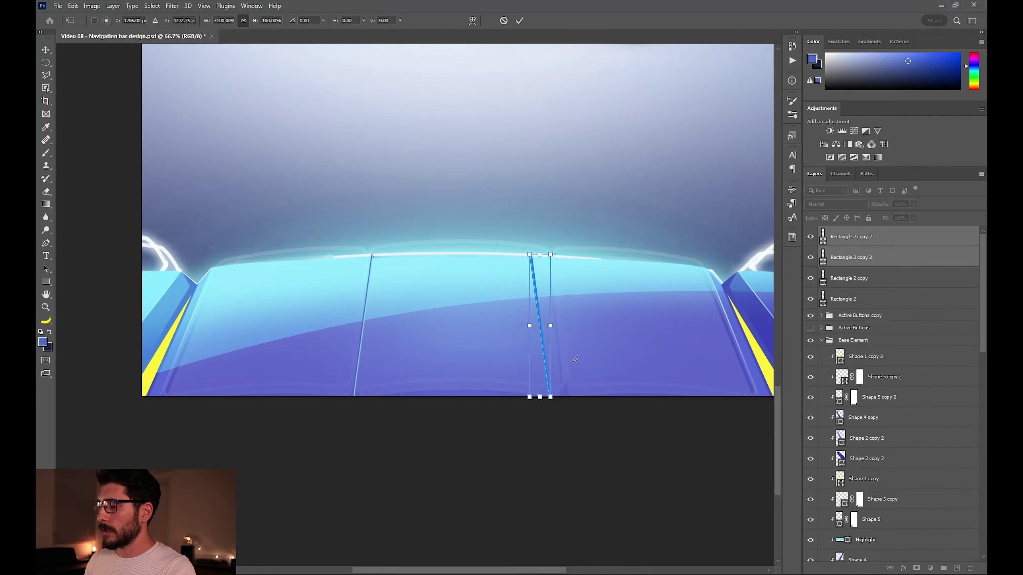
key(Return)
drag(572, 358, 573, 342)
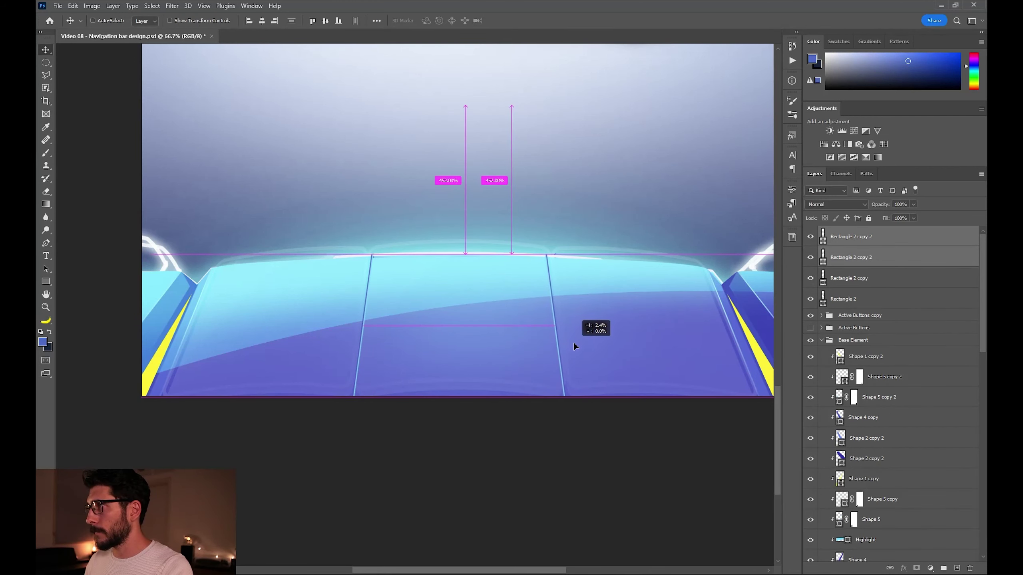
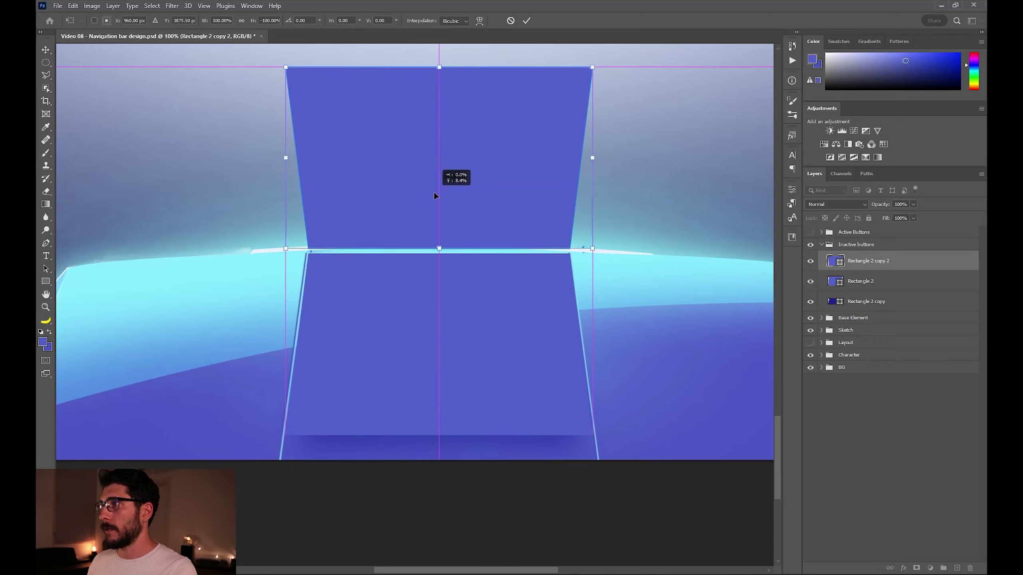
Fit the vertically flipped button copy on the button's top edge, squash it into a narrower strip about 3% high, and merge both shapes.
key(Return)
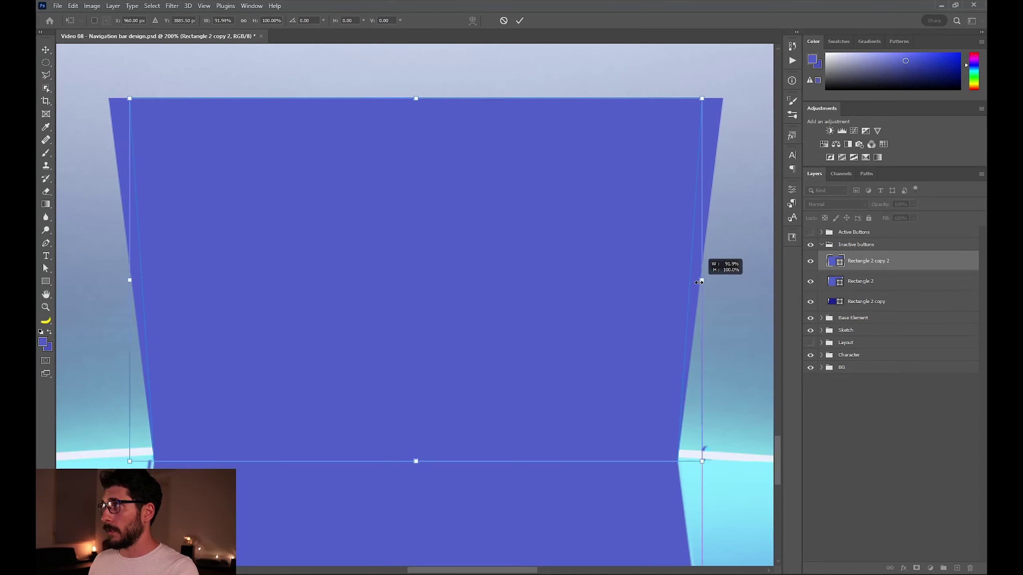
drag(701, 278, 657, 280)
drag(416, 99, 405, 446)
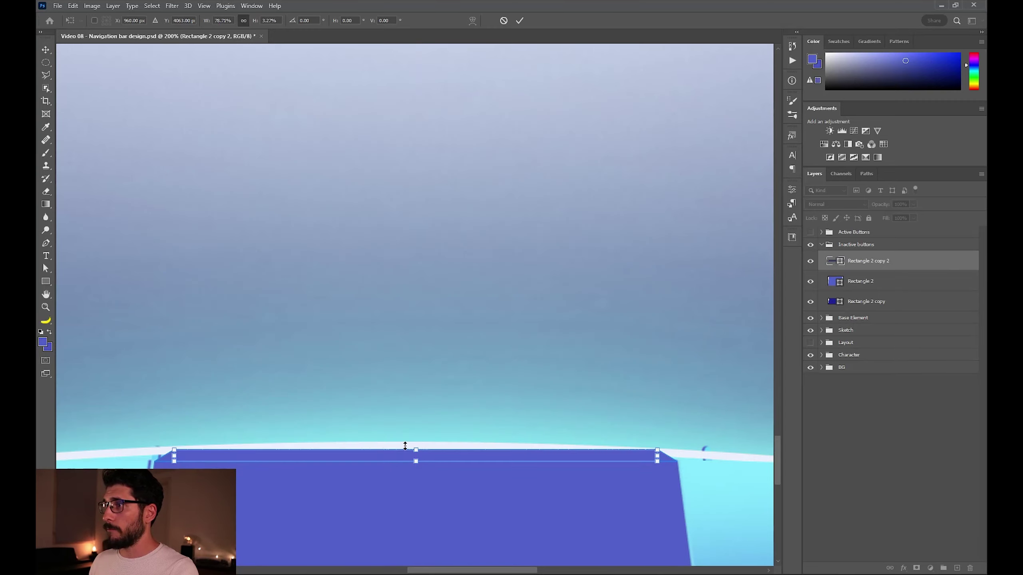
drag(658, 457, 662, 450)
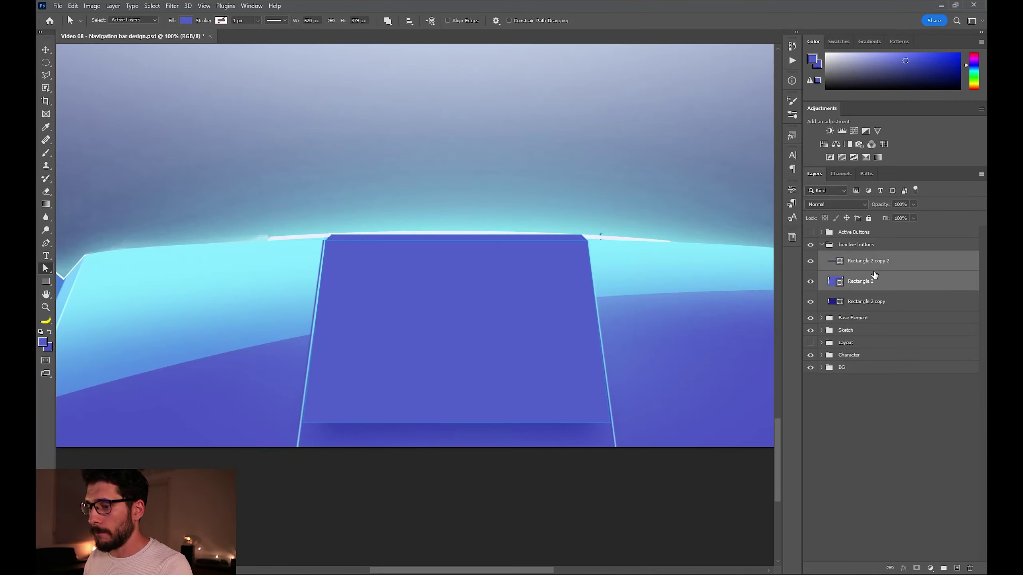
key(ctrl+e)
Add a new layer clipped to the merged button shape and start a polygonal lasso selection along the button's left edge.
key(z)
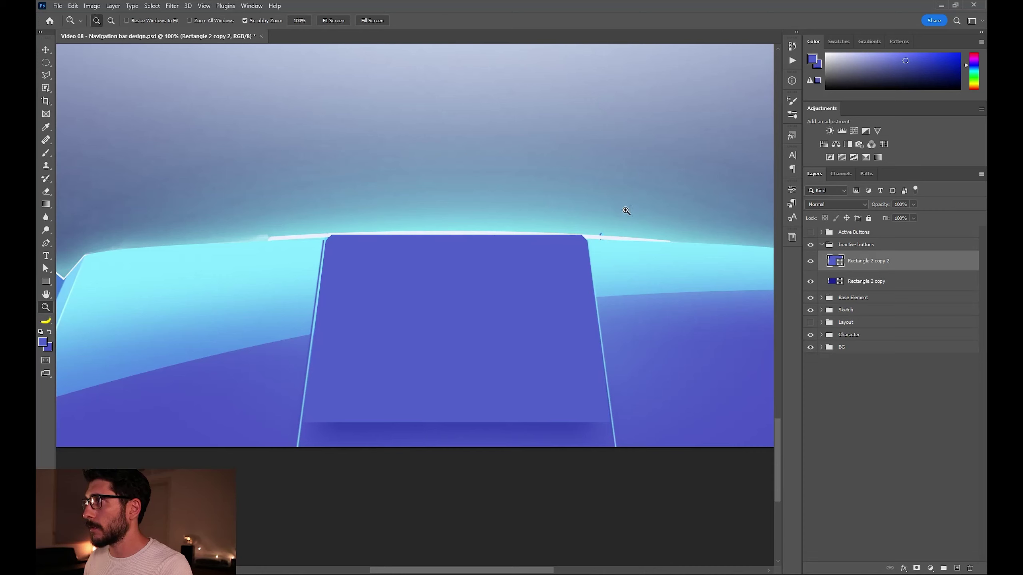
click(957, 568)
alt+click(881, 272)
key(l)
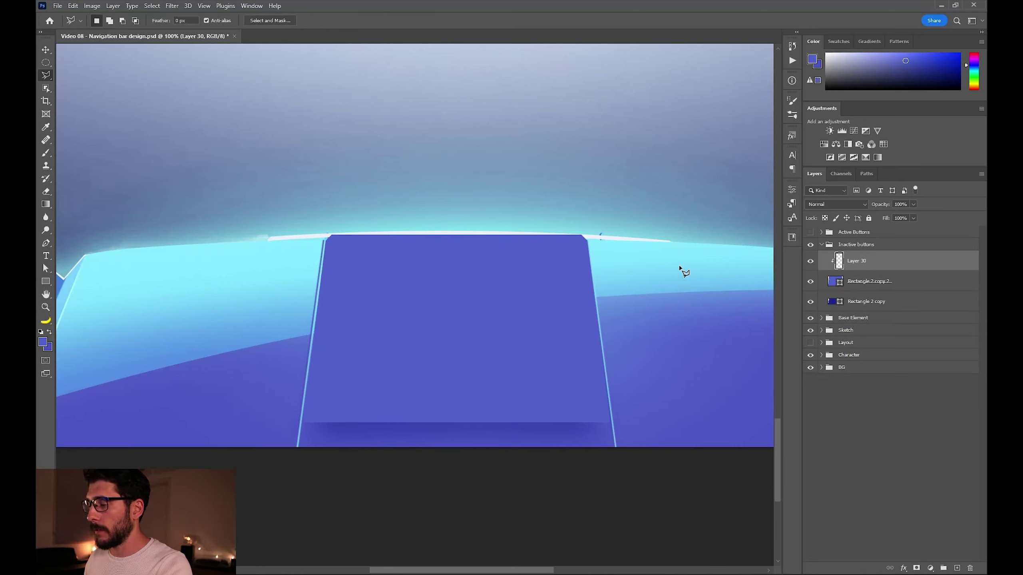
click(332, 234)
click(303, 425)
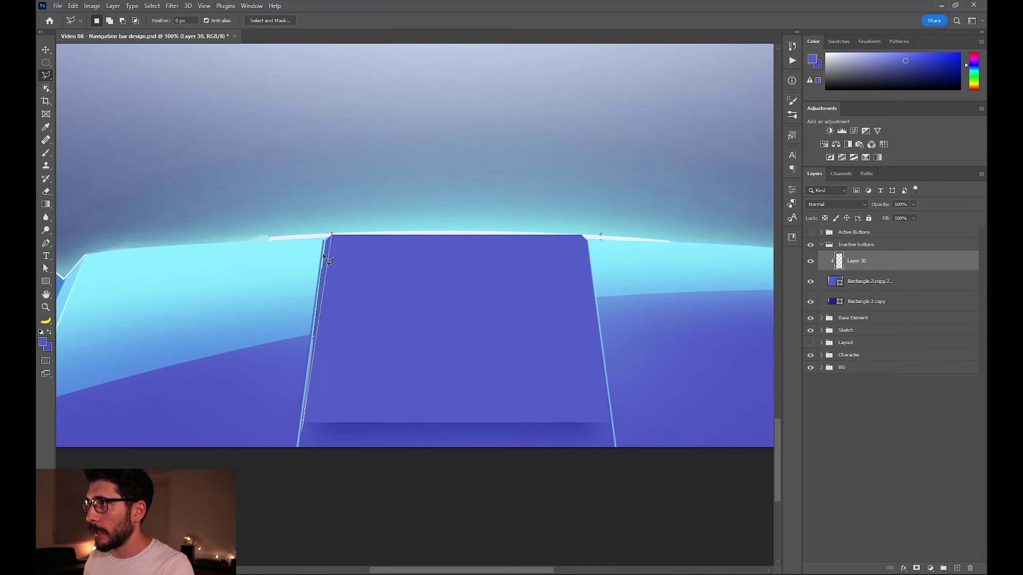
Paint a lighter bevel strip along the central panel's left edge inside a thin polygonal selection, and deselect it.
double_click(323, 220)
key(b)
alt+shift+right_click(371, 360)
drag(327, 238, 308, 416)
key(ctrl+d)
Duplicate the bevel strip towards the central panel's right edge and flip the copy horizontally.
key(v)
alt+drag(341, 299, 572, 299)
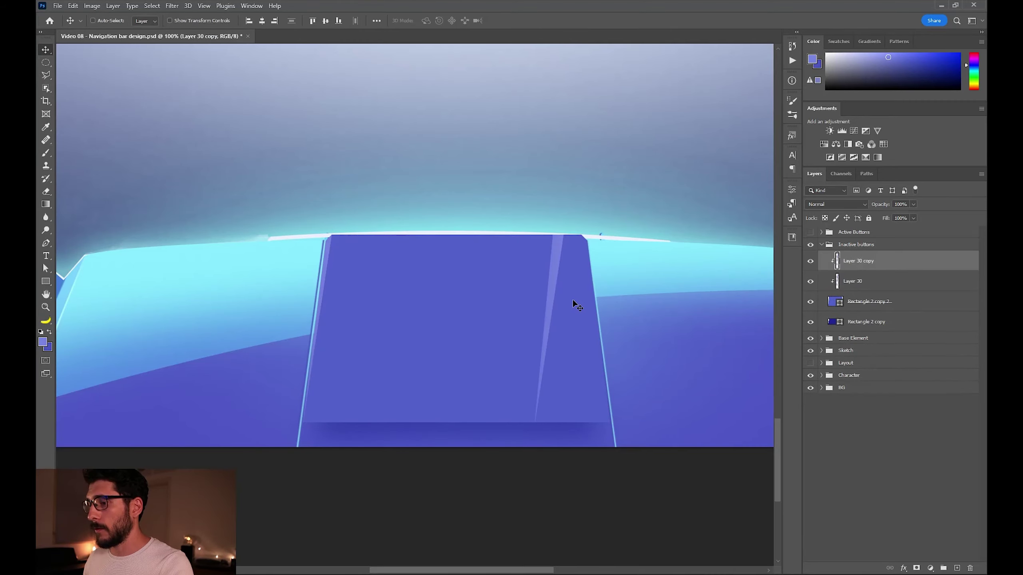
key(ctrl+t)
right_click(566, 299)
click(592, 475)
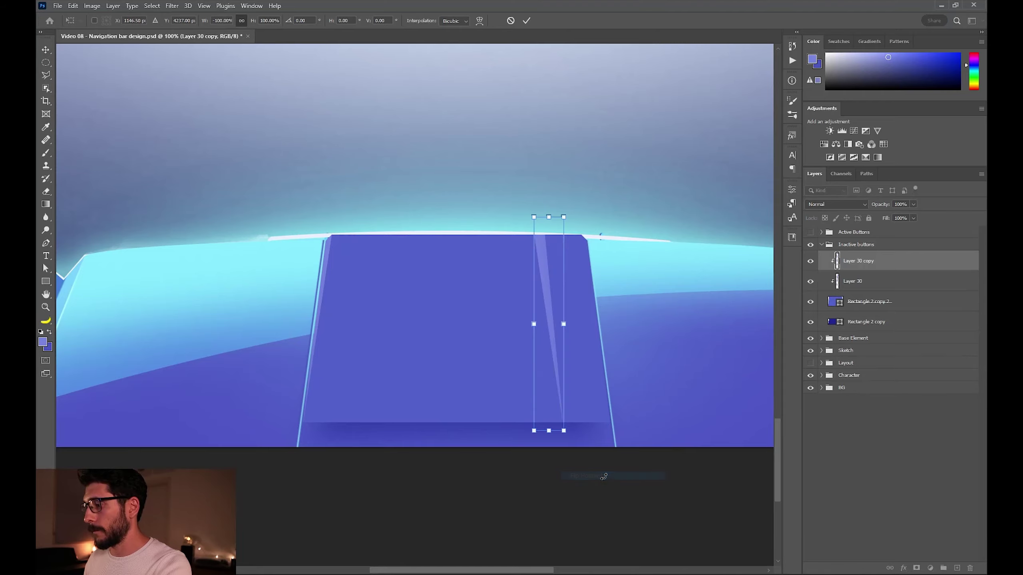
key(Return)
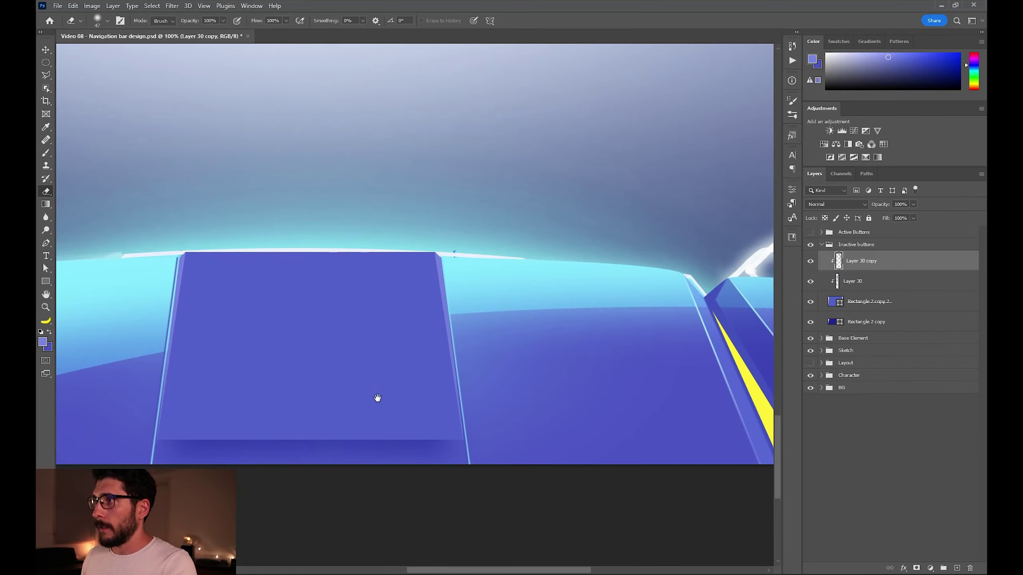
Recolour the right bevel strip with a darker blue sampled from the shadow below the panel.
drag(377, 398, 448, 400)
key(b)
key(v)
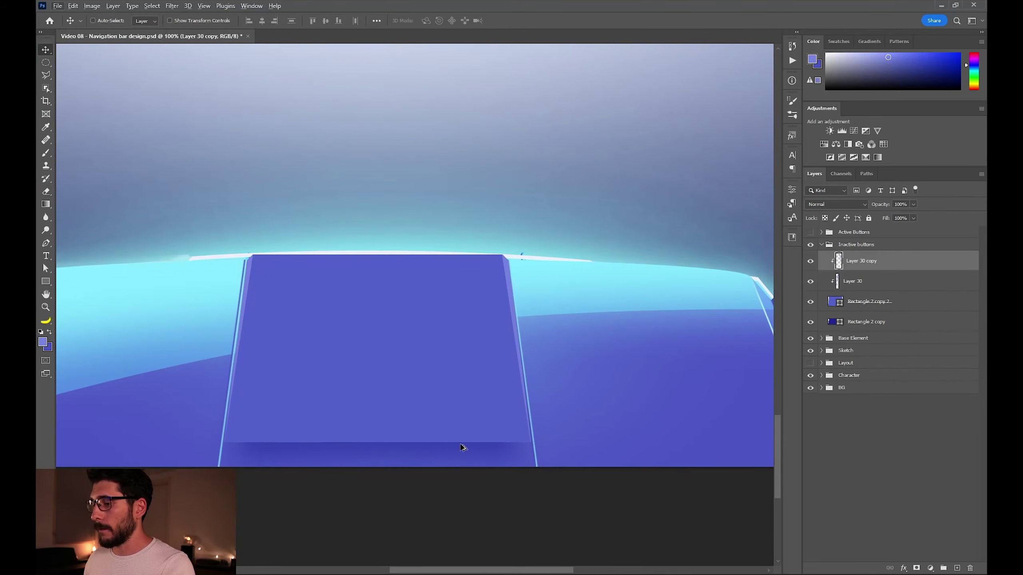
key(b)
alt+click(510, 447)
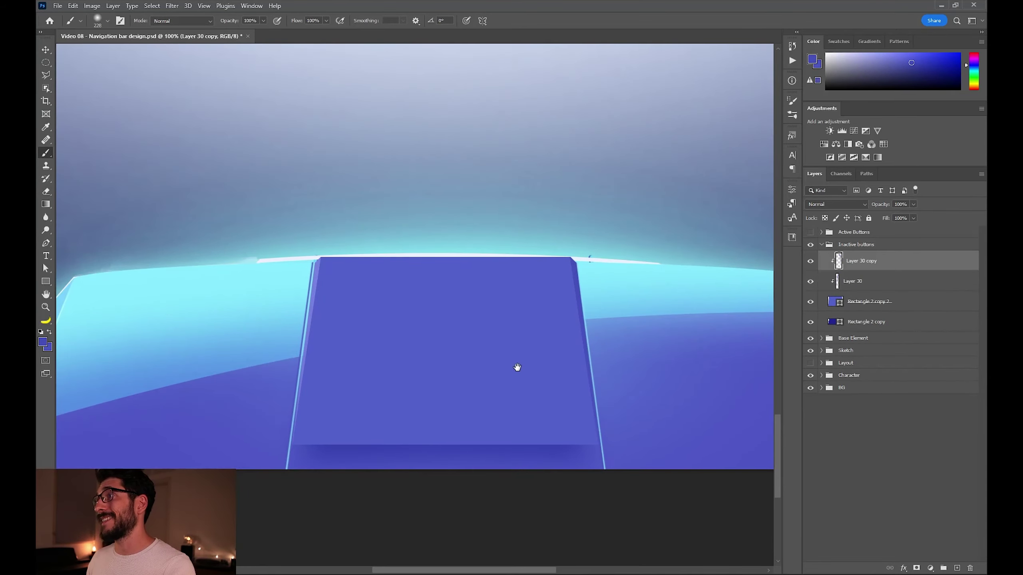
drag(517, 367, 532, 355)
Add a clipped layer above Rectangle 2 copy 2 and apply a soft lighter gradient fading down from the panel's top.
click(824, 305)
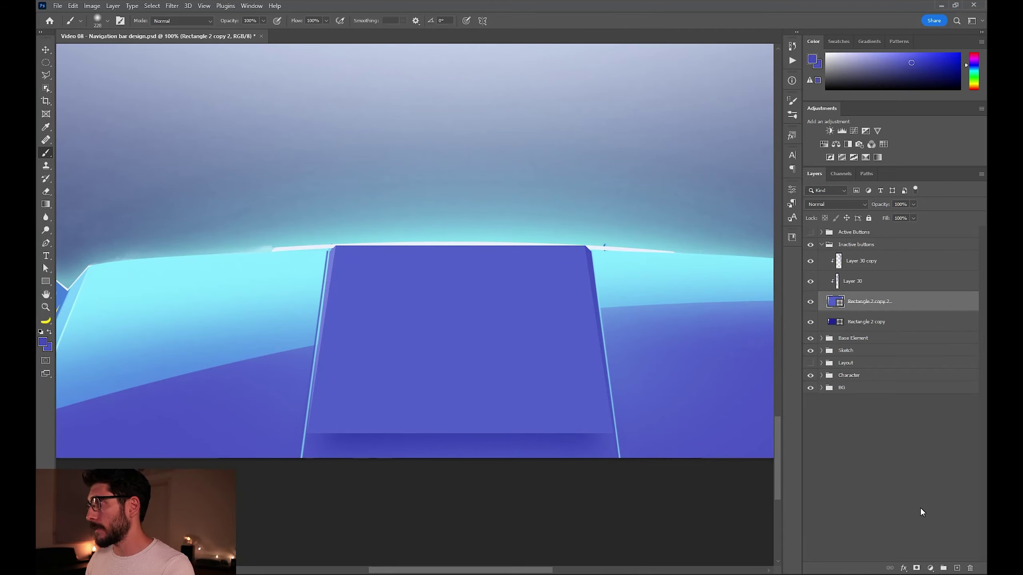
click(958, 569)
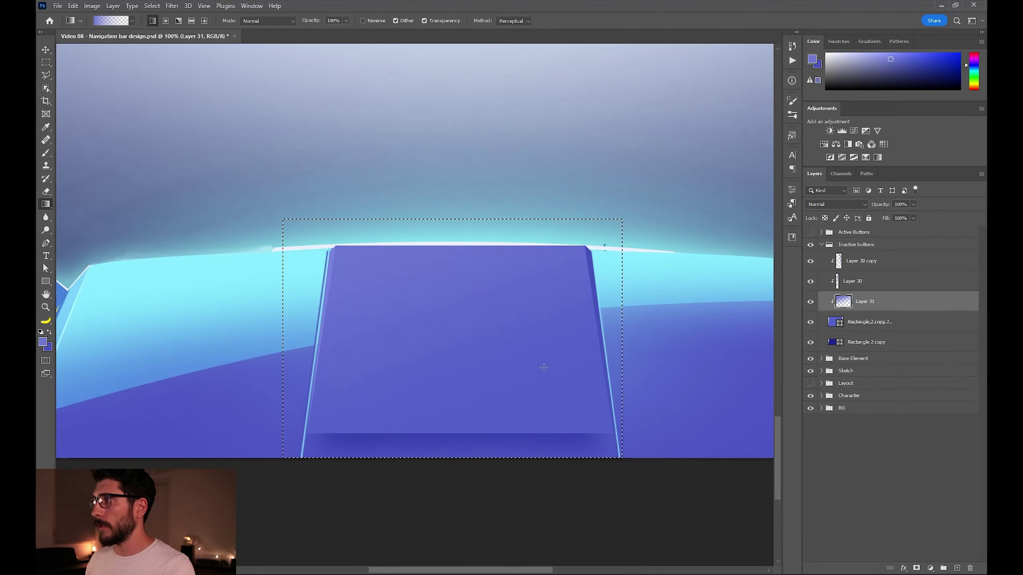
key(z)
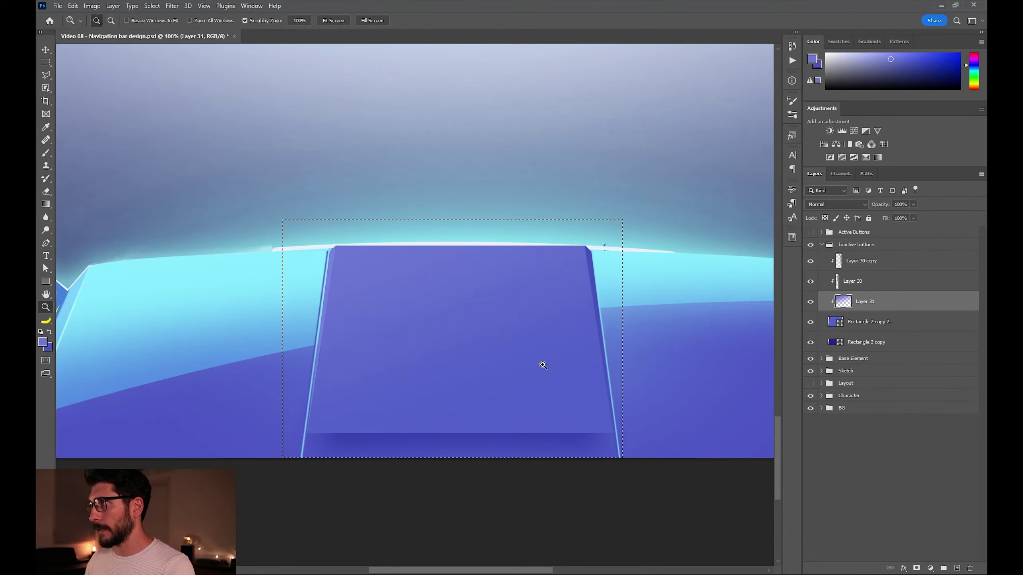
Paint a thin light highlight along the central panel's bottom edge on a new clipped layer.
drag(302, 401, 626, 402)
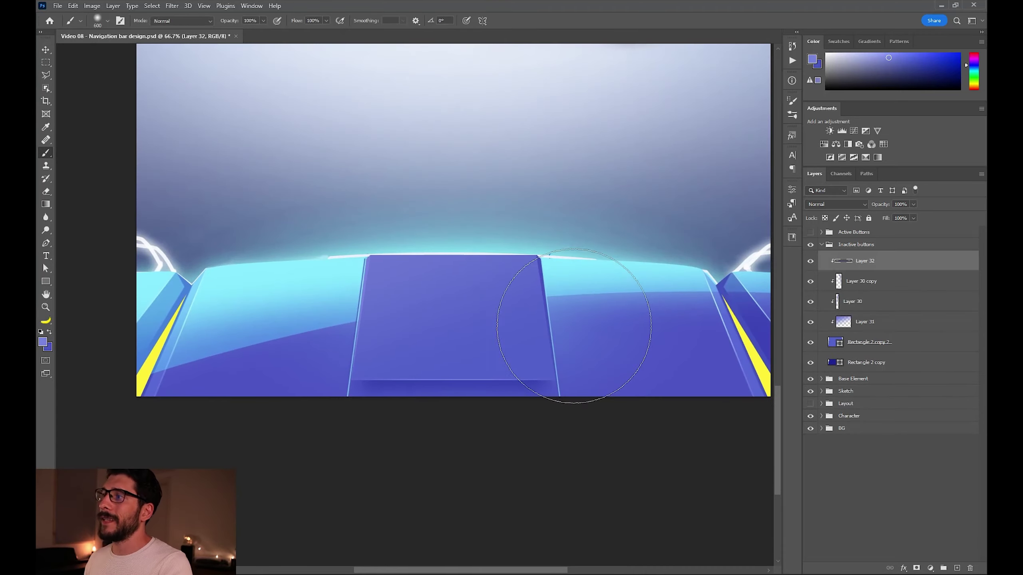
drag(578, 331, 564, 363)
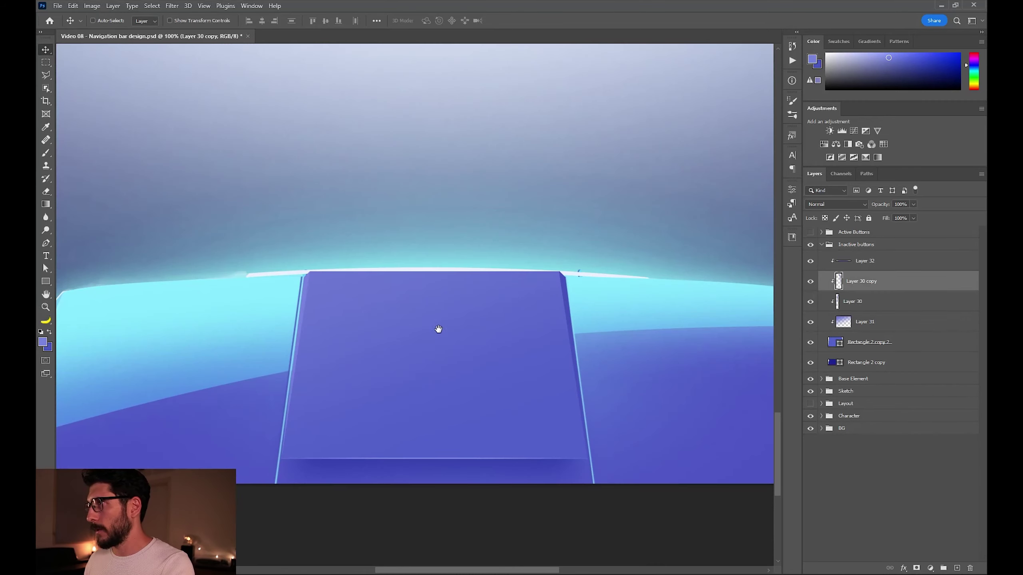
Group the central panel's layers inside Inactive buttons and name the group Central button Inactive.
drag(438, 330, 491, 286)
key(ctrl)
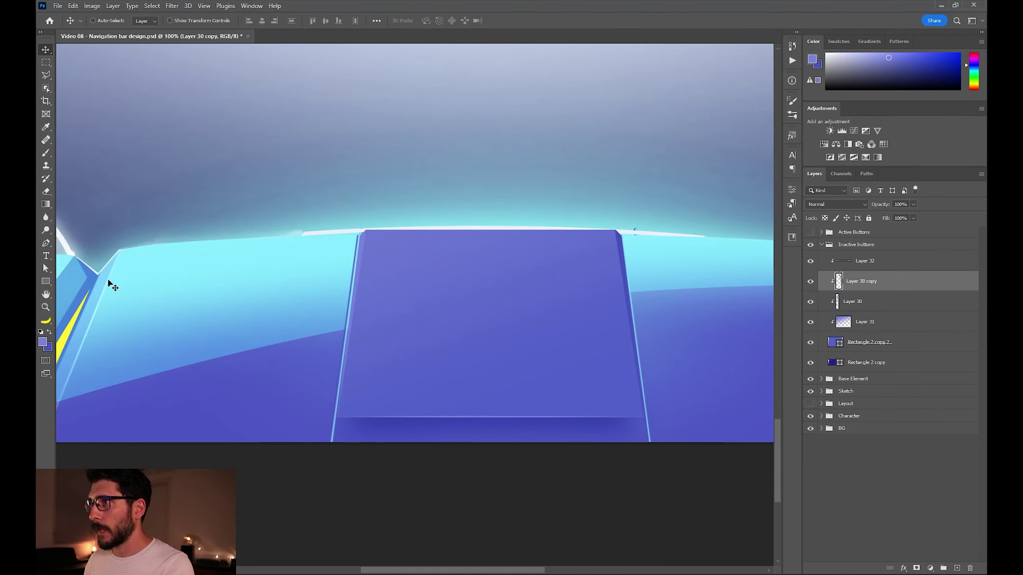
double_click(865, 248)
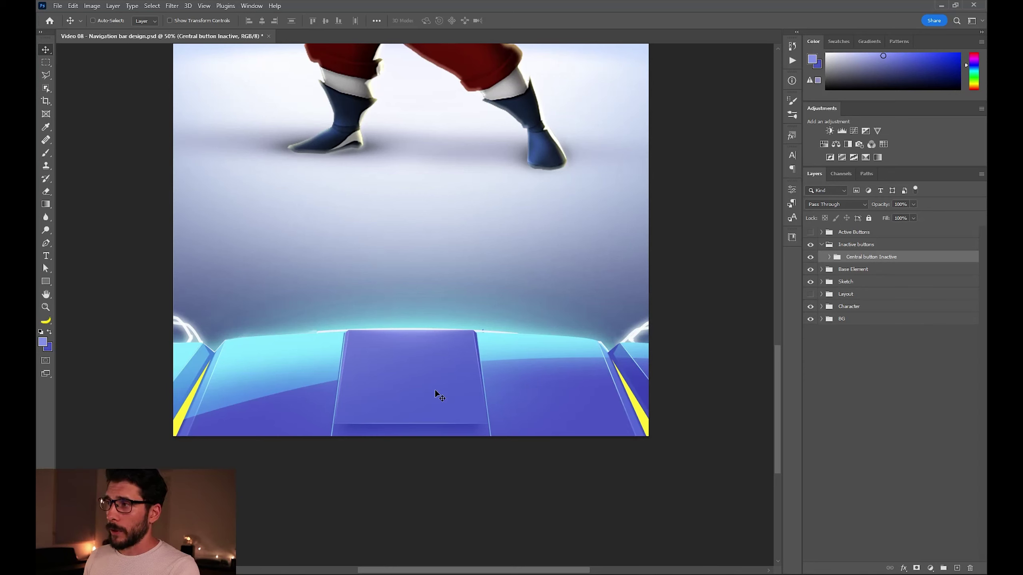
Duplicate the central button into the right slot and distort the copy to fit the slot's slanted outline.
drag(393, 399, 546, 396)
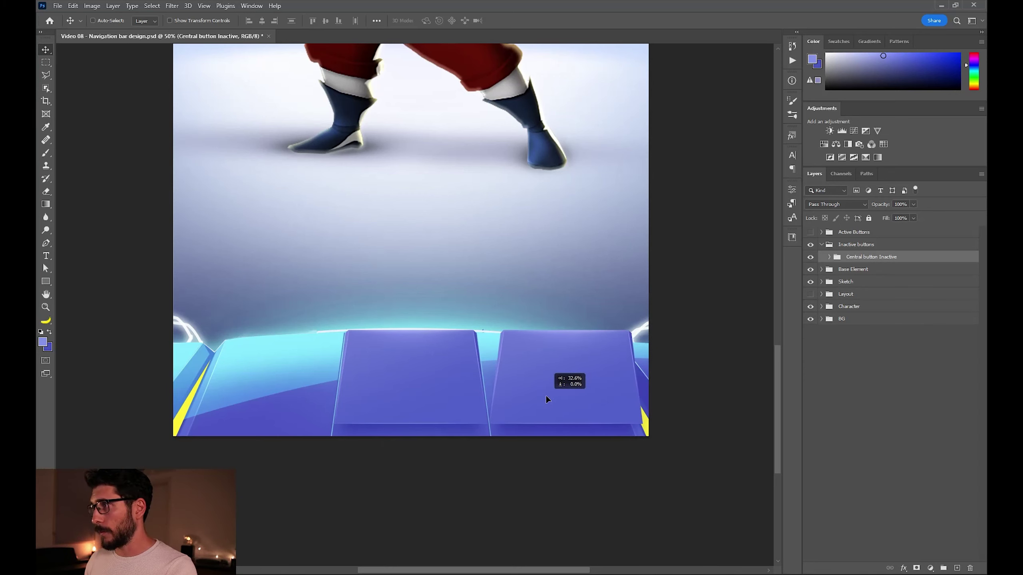
key(ctrl+t)
drag(567, 288, 530, 289)
drag(628, 289, 613, 310)
key(Return)
Duplicate the right button into the left slot and flip the copy horizontally.
drag(586, 411, 312, 405)
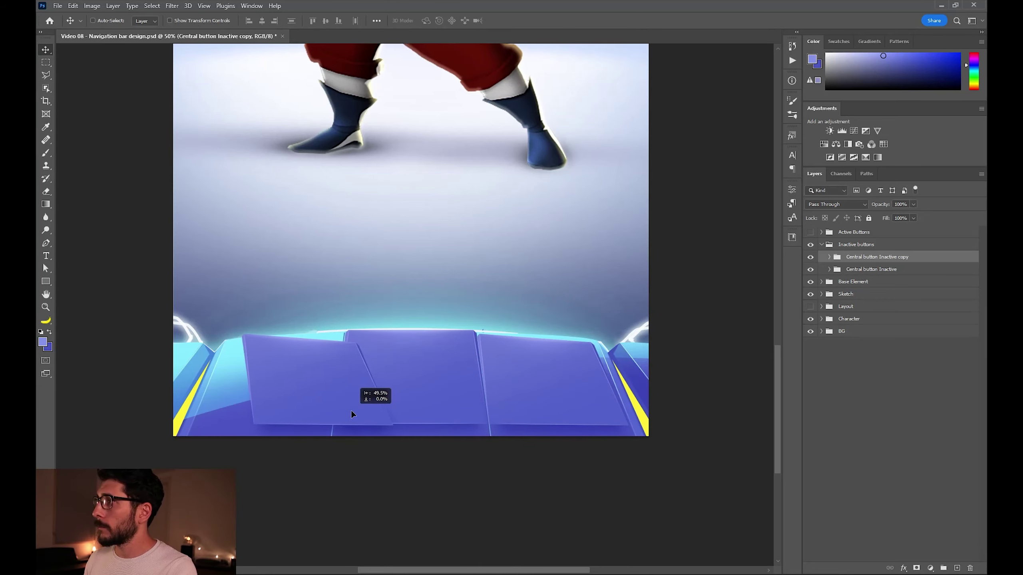
key(ctrl+t)
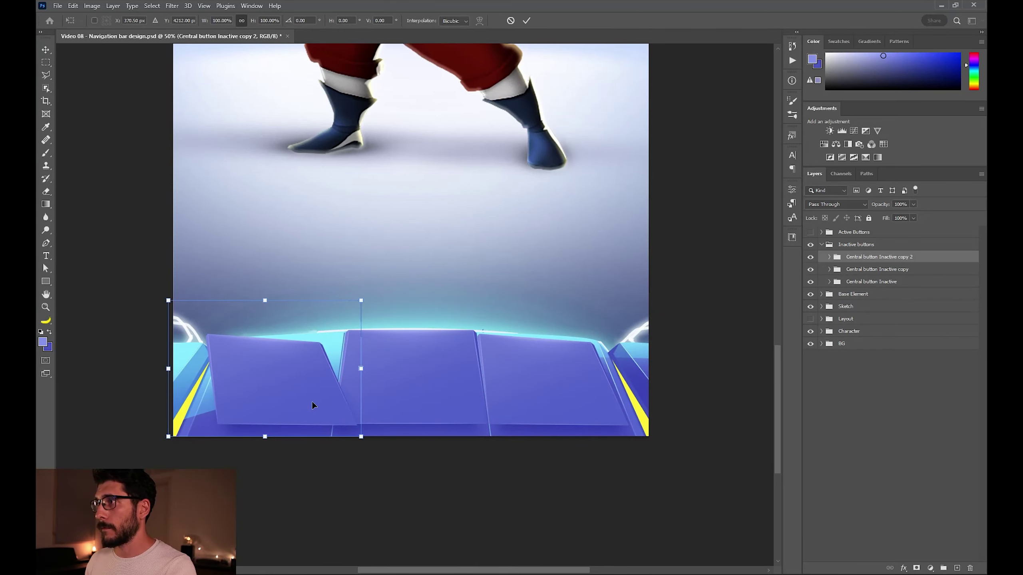
right_click(312, 404)
click(354, 388)
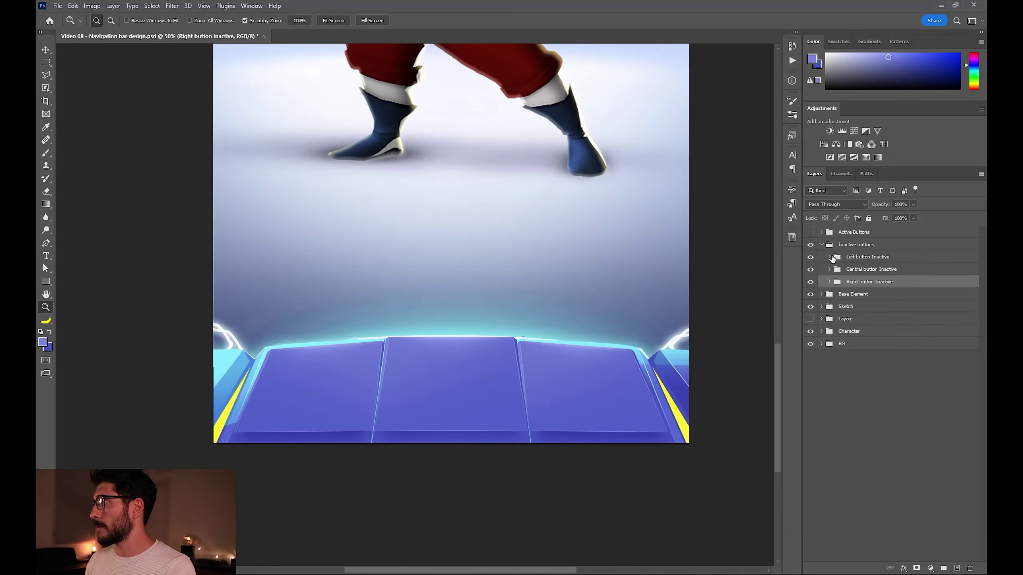
Convert the Inactive buttons group to a smart object and clip it beneath the Highlight layer in Base Element.
click(821, 245)
click(821, 258)
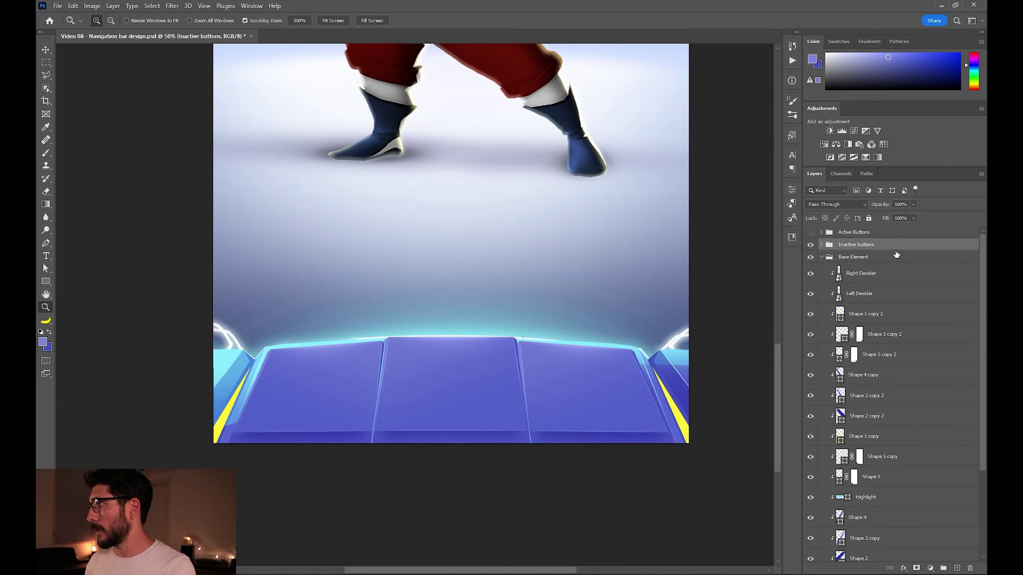
click(821, 245)
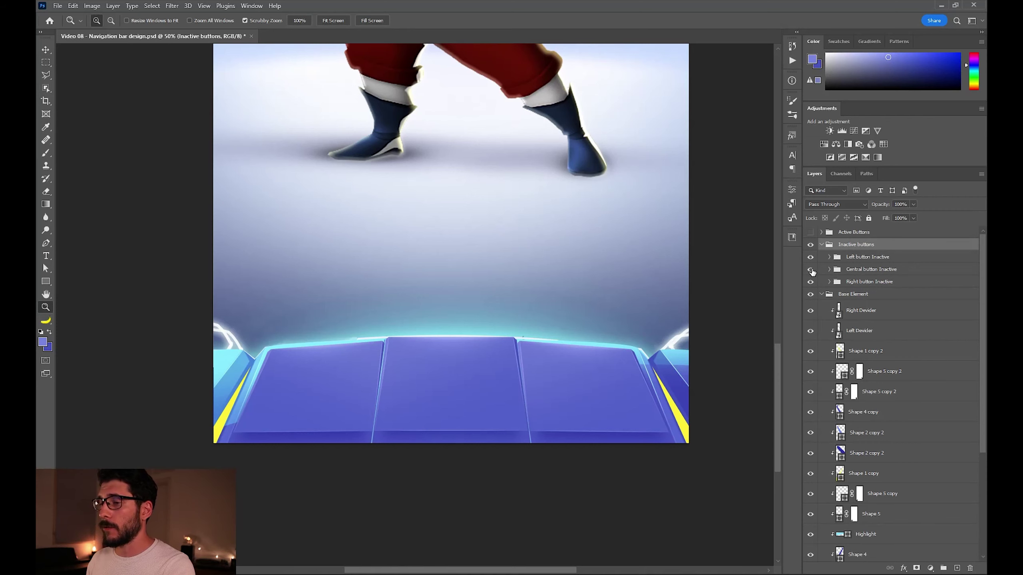
right_click(892, 247)
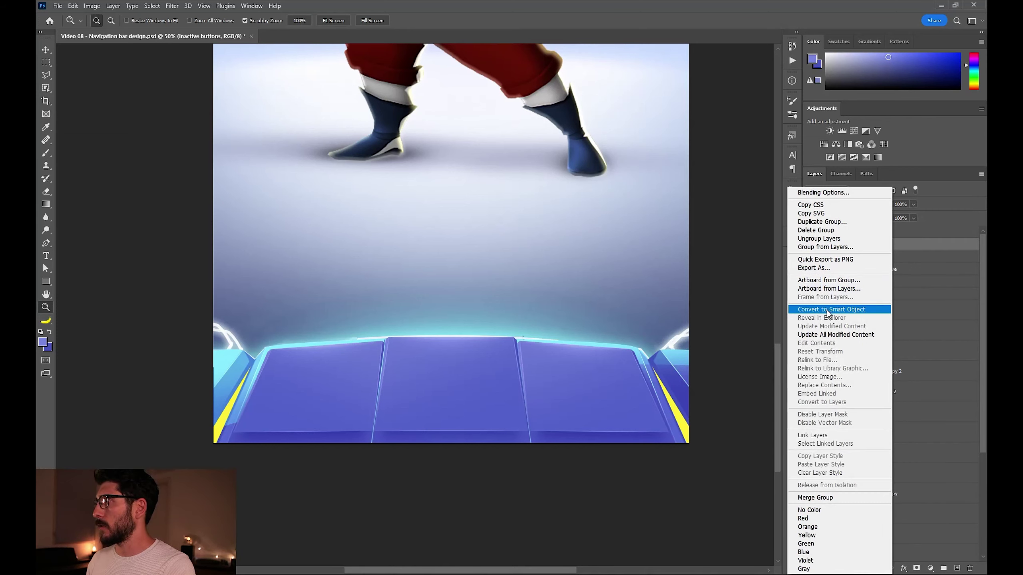
click(827, 310)
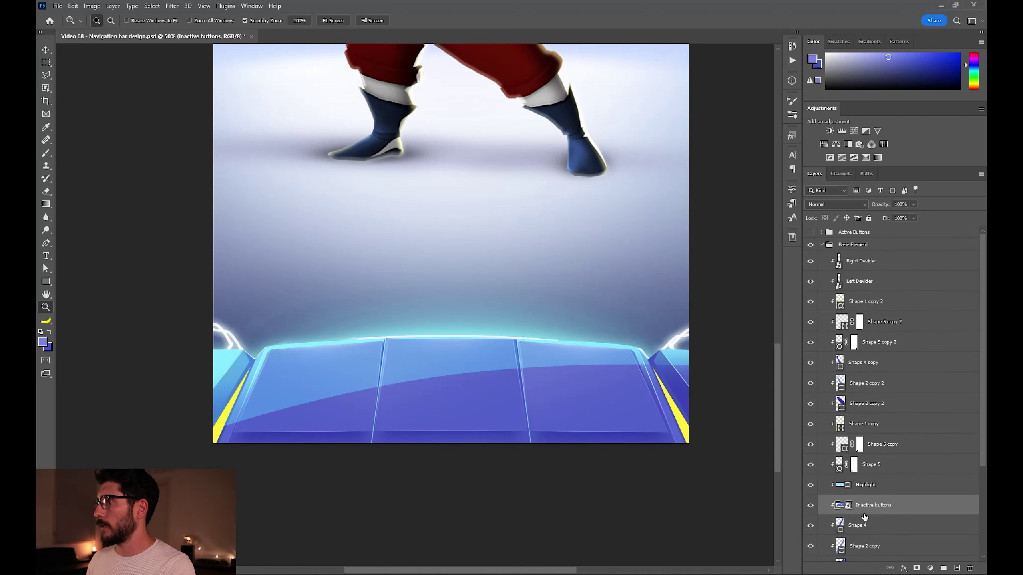
Hide the Central button Inactive group inside the Inactive buttons smart object, and save and close its contents.
double_click(840, 507)
click(810, 258)
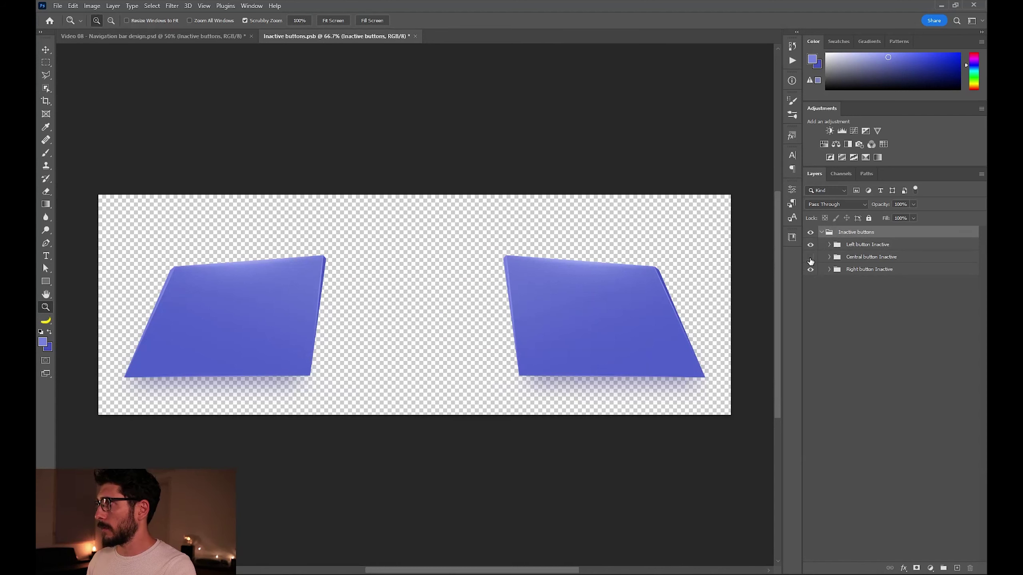
key(ctrl+s)
key(ctrl+w)
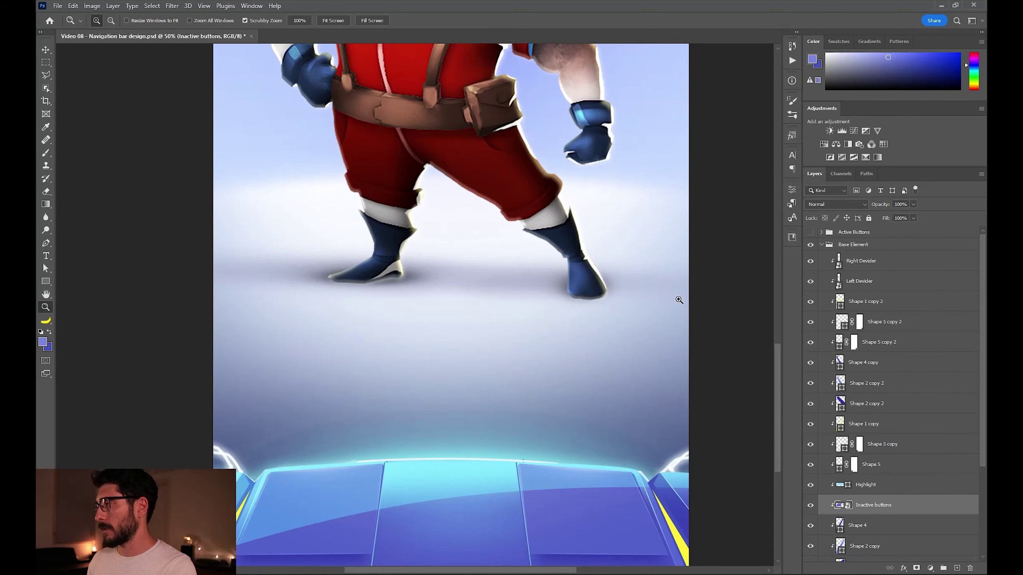
Compare the design with the sketch, and lower the outer bottom corners of the left and right buttons in the smart object, saving it.
drag(502, 452, 507, 338)
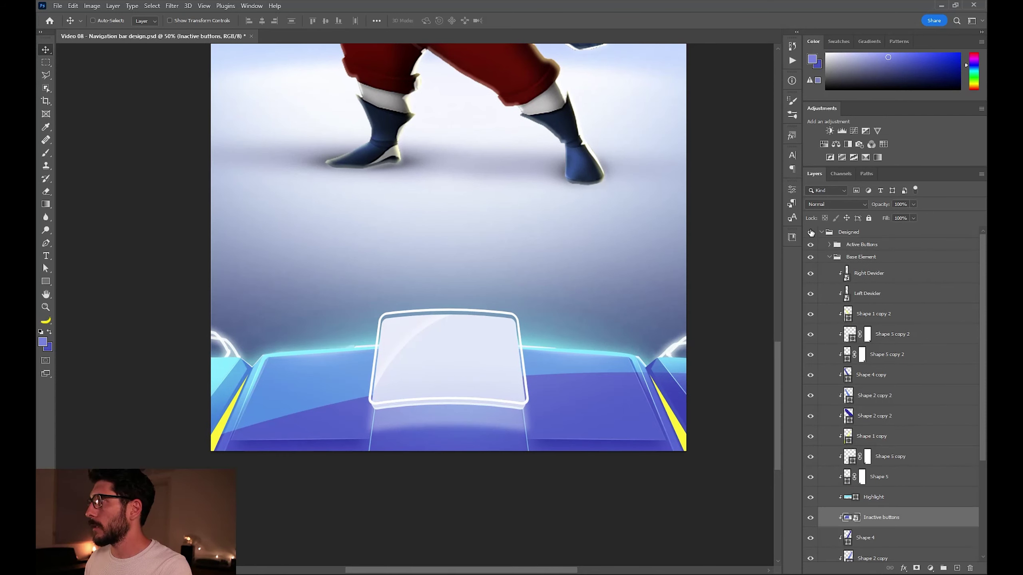
click(811, 233)
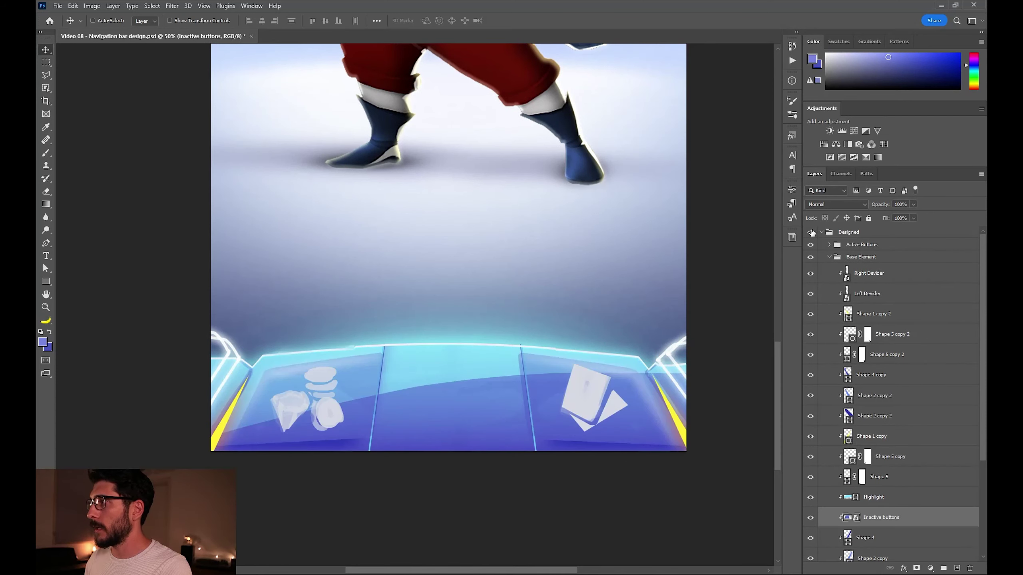
click(811, 233)
click(812, 233)
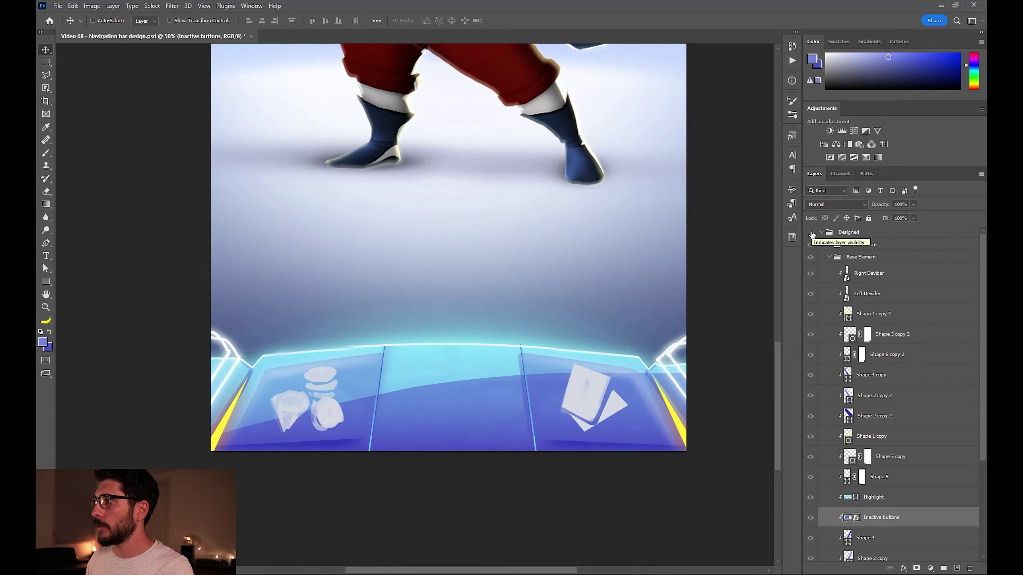
click(811, 233)
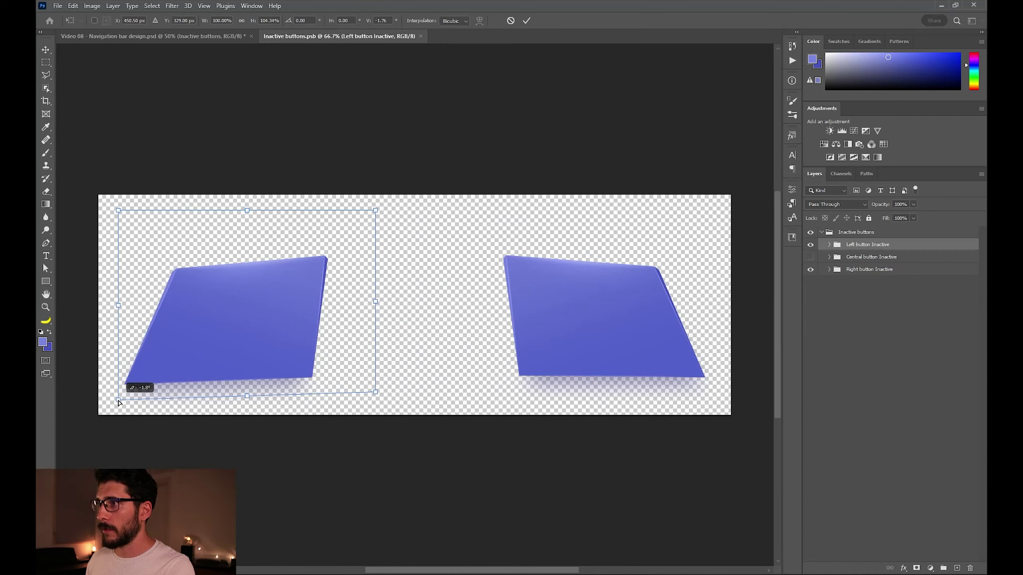
drag(119, 402, 119, 409)
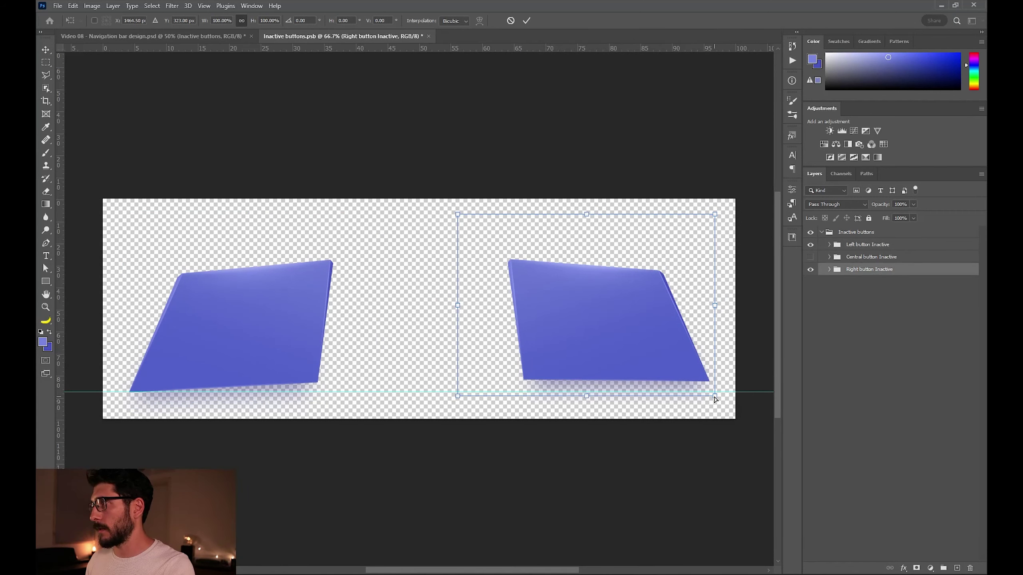
drag(715, 399, 721, 410)
key(Return)
key(ctrl+s)
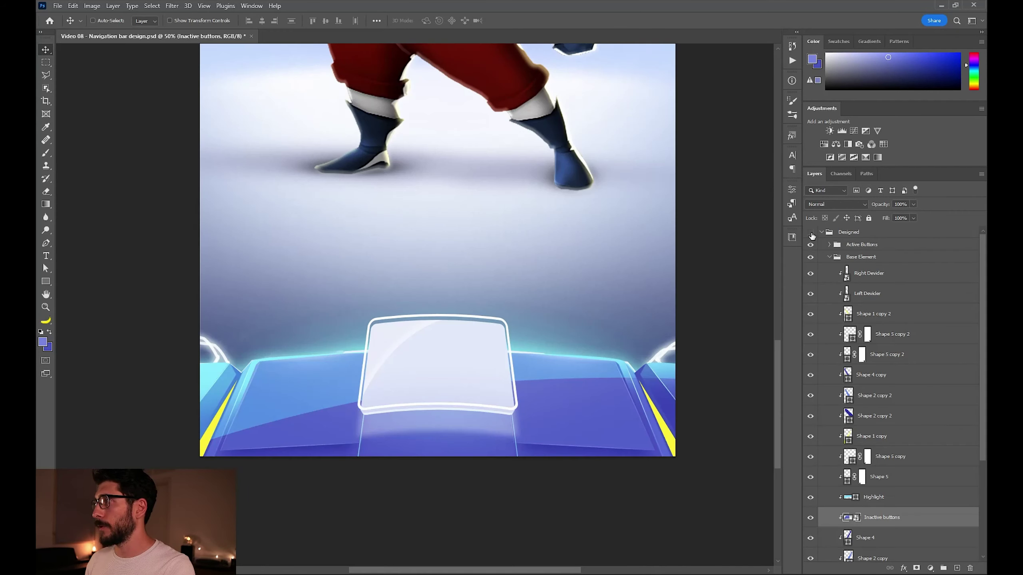
Compare the updated buttons with the sketch and reduce the Inactive buttons smart object's height to 92.5% from the top.
click(811, 233)
click(810, 233)
click(811, 233)
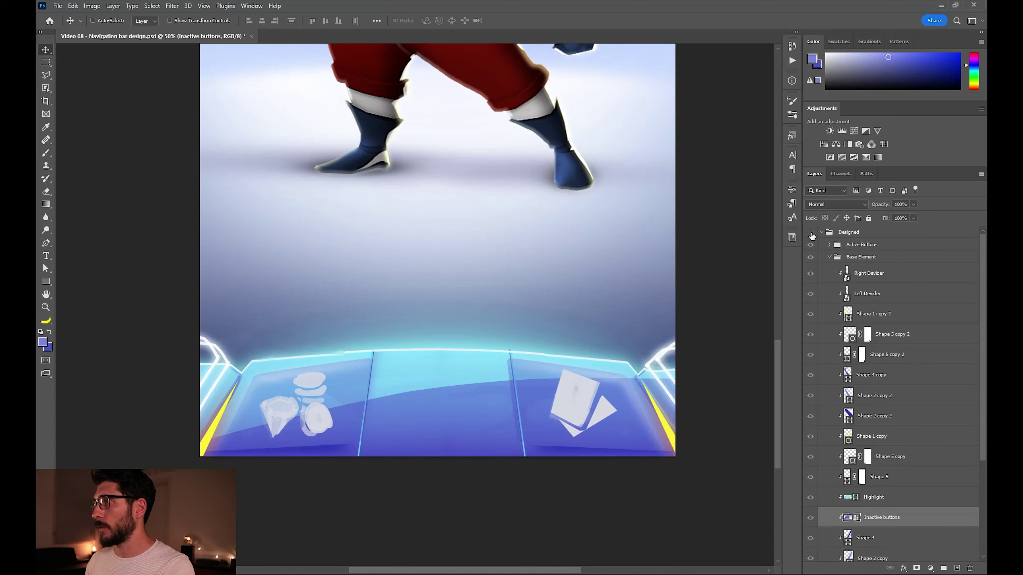
click(811, 233)
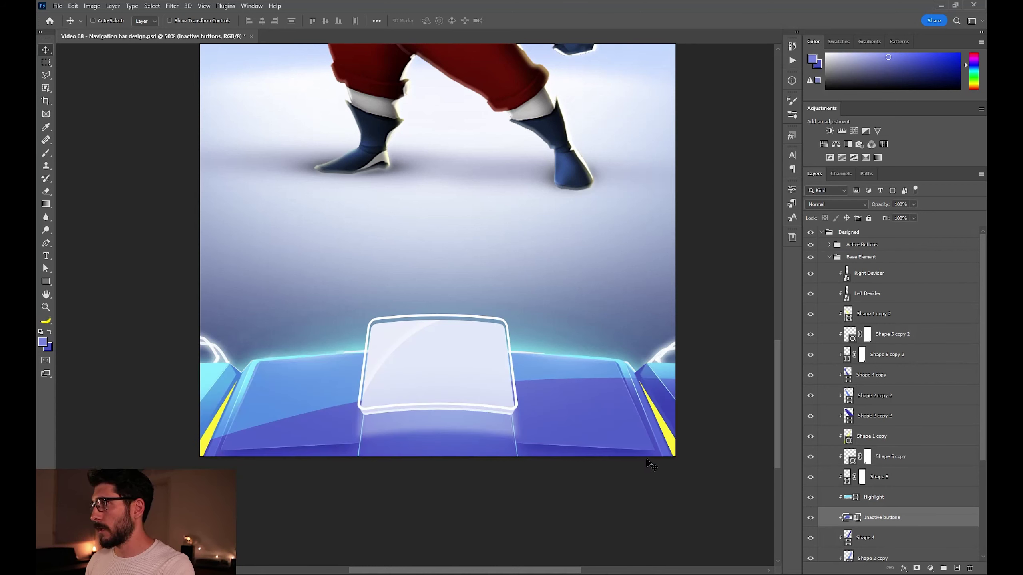
key(ctrl+t)
drag(443, 307, 443, 319)
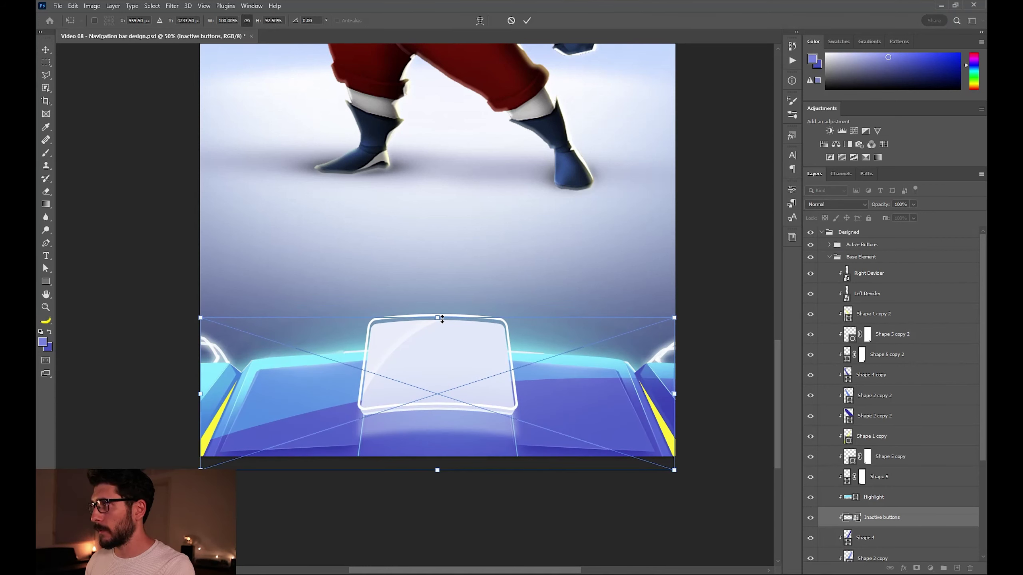
key(Return)
drag(555, 388, 556, 385)
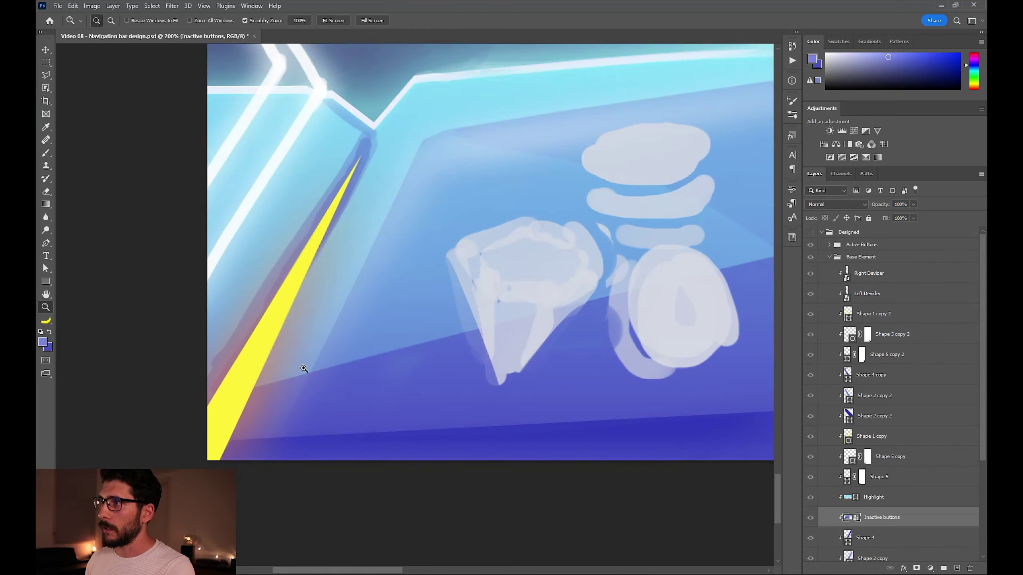
Merge the left and right yellow strips, Shape 1 copy and Shape 1 copy 2, into one shape layer.
alt+click(282, 330)
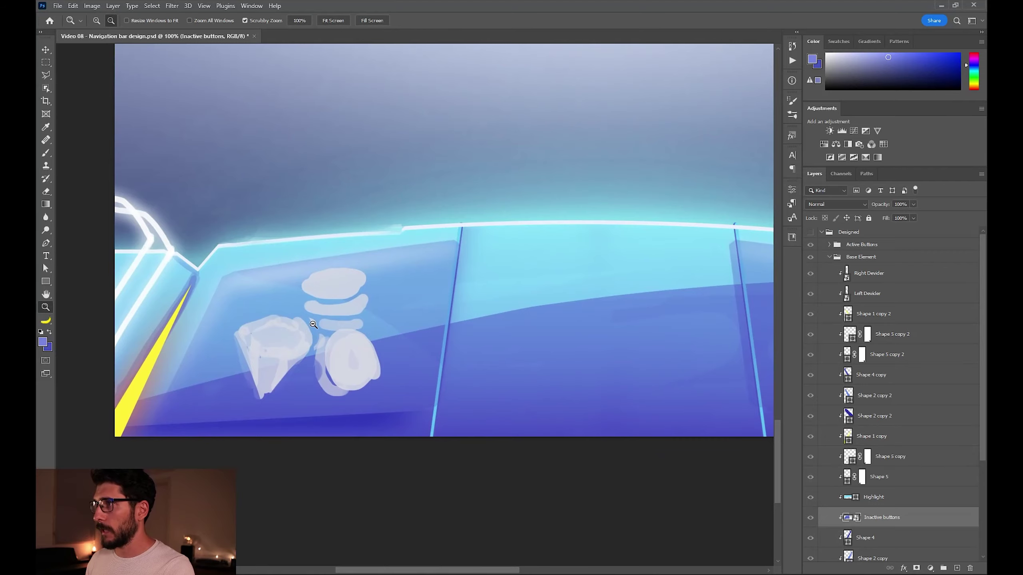
alt+click(314, 325)
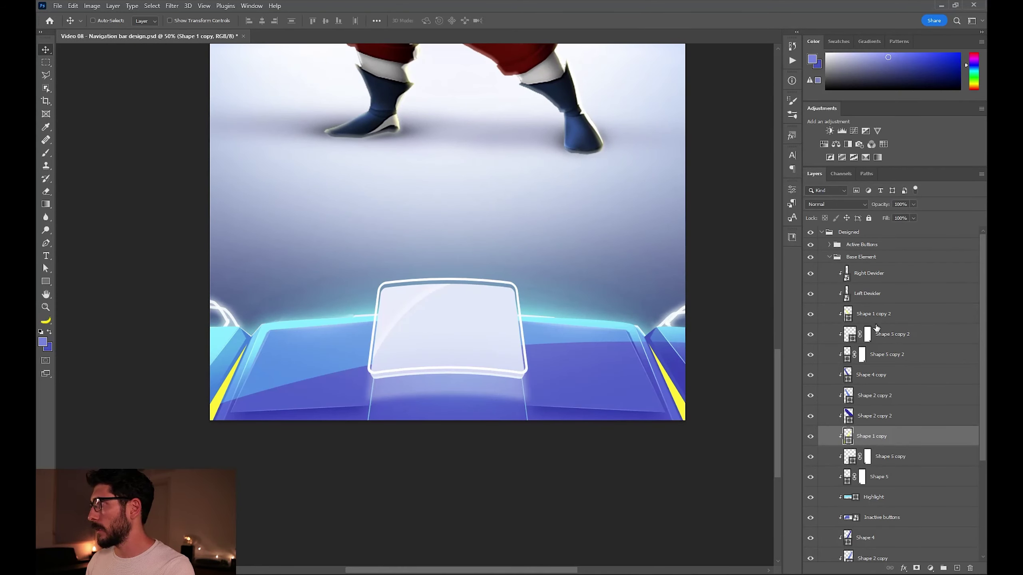
ctrl+shift+click(680, 402)
key(ctrl+e)
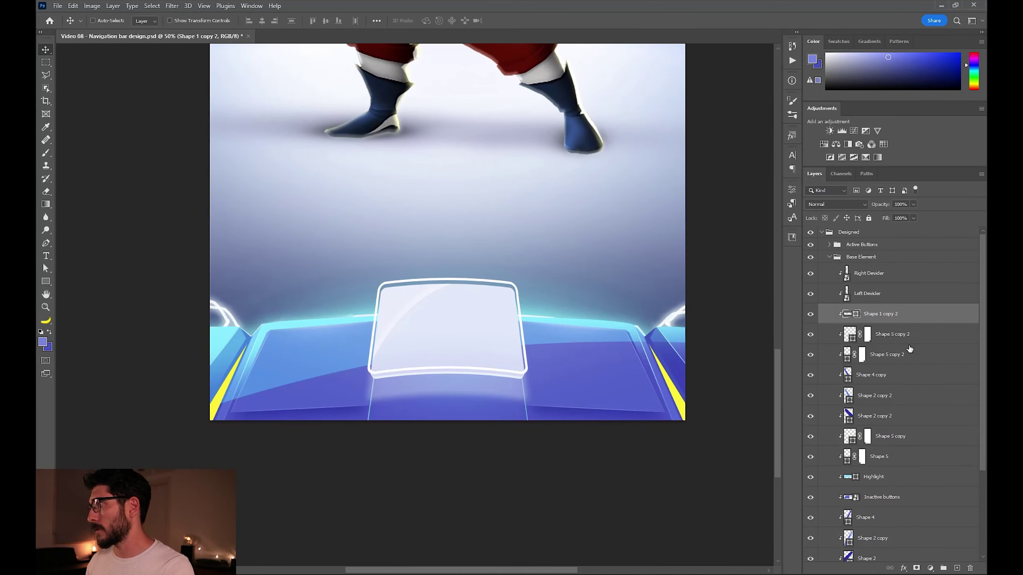
Move the merged yellow strips above the dividers in the Base Element group and give them a red ff3000 Outer Glow.
drag(893, 314, 901, 272)
double_click(902, 274)
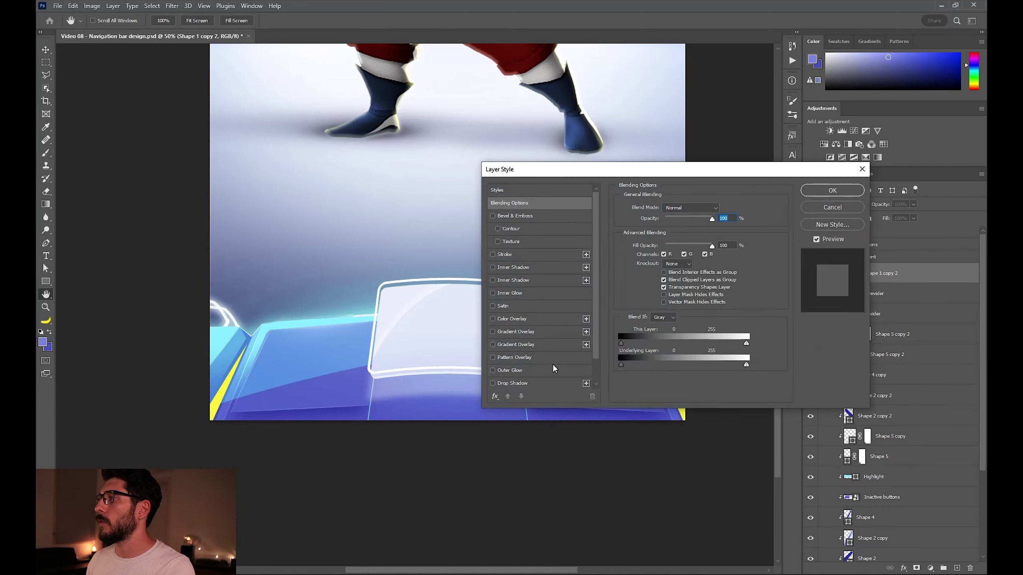
click(539, 370)
mouse_move(670, 219)
mouse_down()
mouse_move(690, 218)
mouse_move(675, 223)
mouse_up()
click(645, 243)
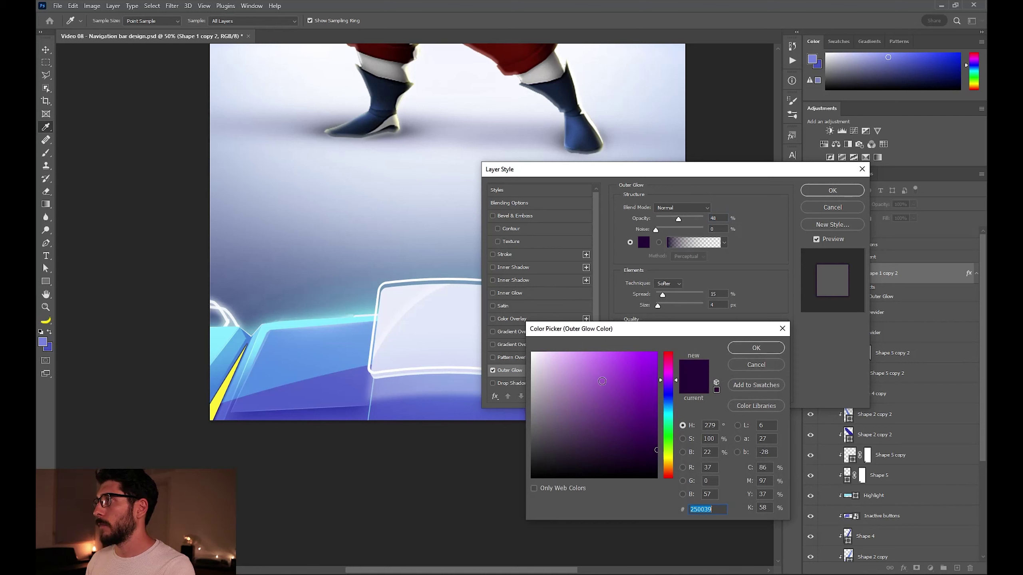
drag(668, 467, 670, 475)
click(656, 361)
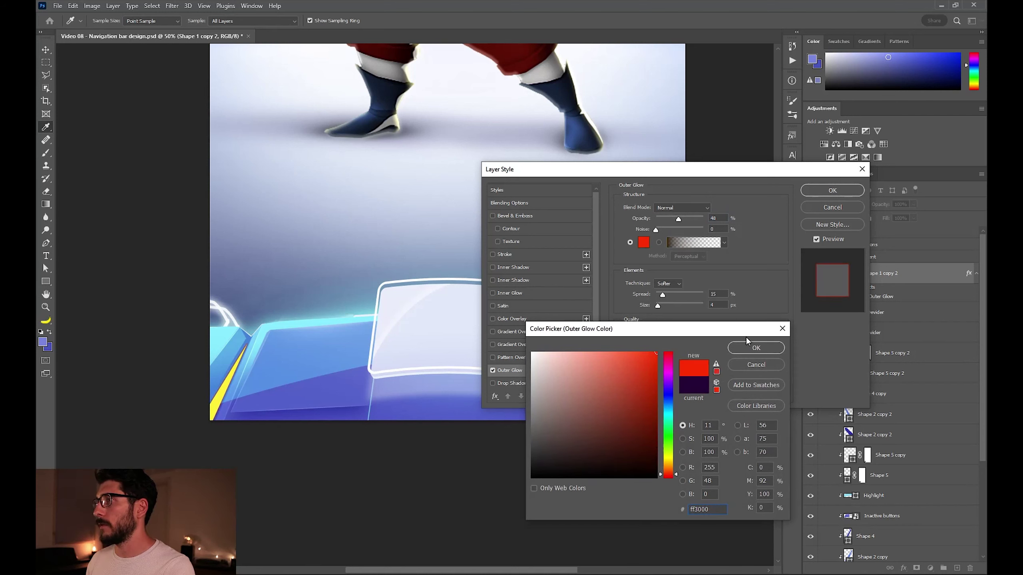
click(750, 347)
Adjust the strips' Outer Glow to about 34% opacity, 2% spread and 59 px size, and change its colour to orange ff4e00.
drag(663, 296, 669, 306)
drag(678, 219, 672, 220)
click(644, 243)
drag(669, 476, 669, 472)
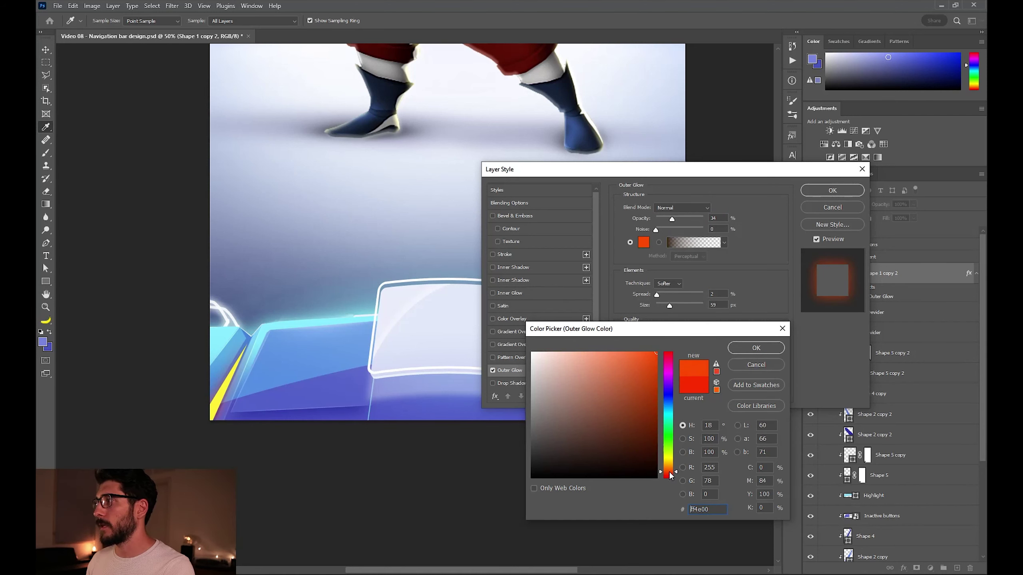
key(Return)
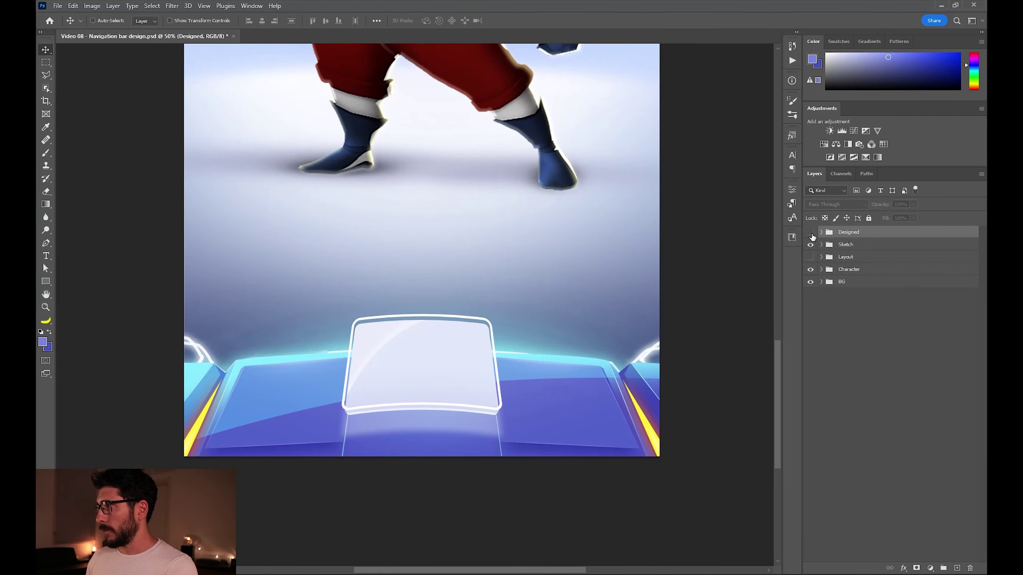
Compare the design with the sketch, hide the Designed group, and trace the sketch's outer bent line at the left canvas edge as a four-point Pen shape.
click(811, 233)
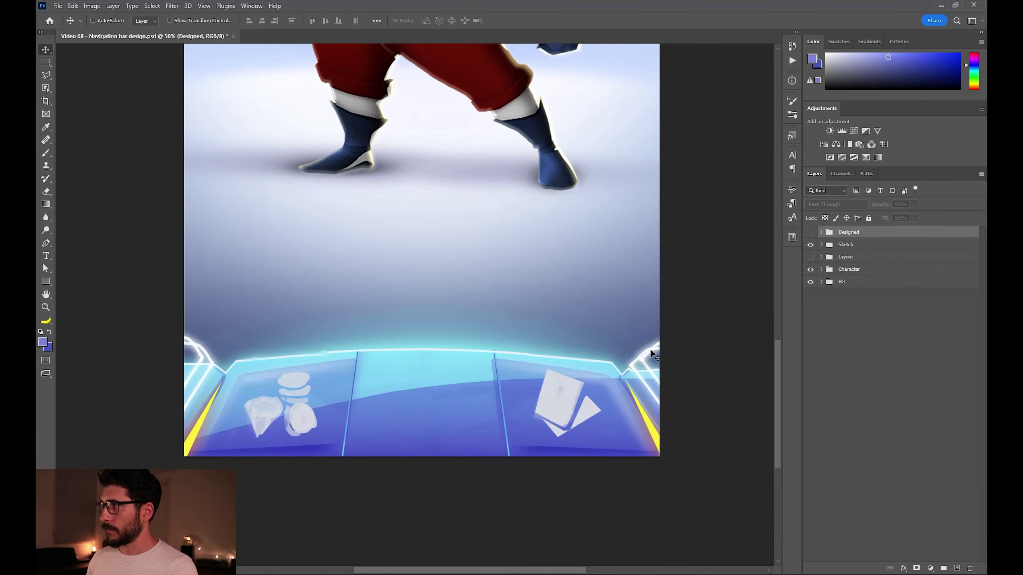
click(810, 233)
click(810, 233)
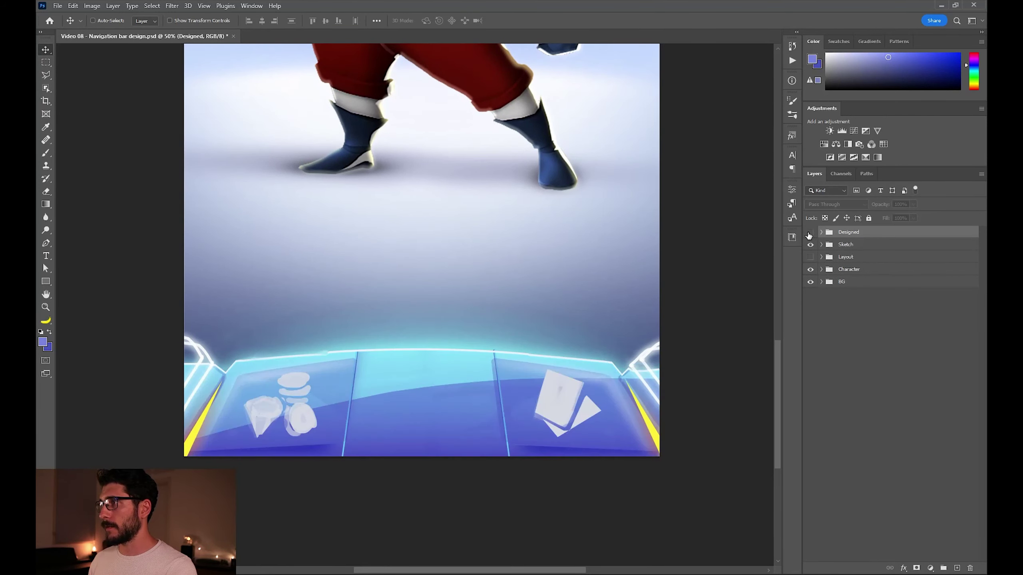
click(810, 233)
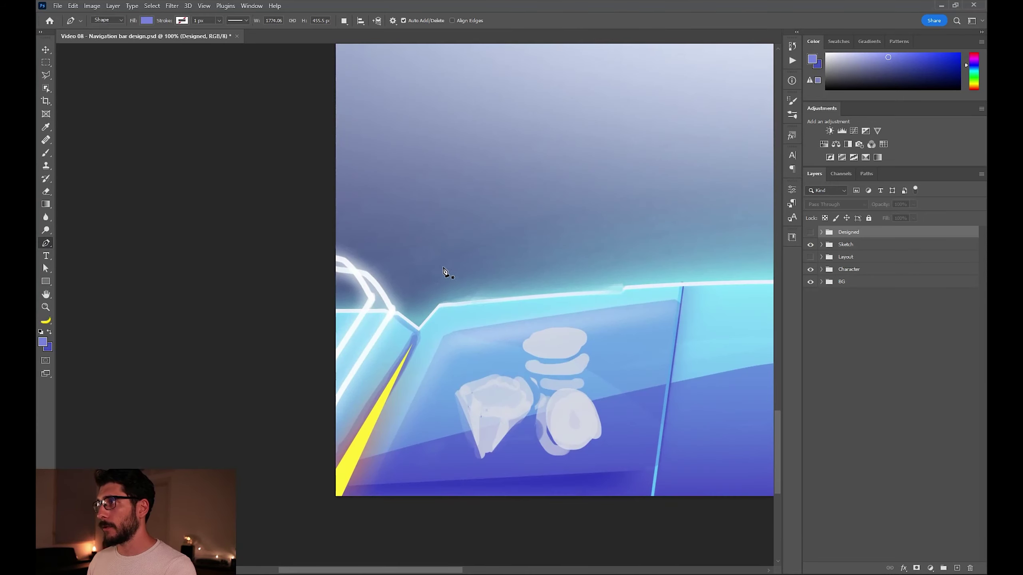
click(323, 265)
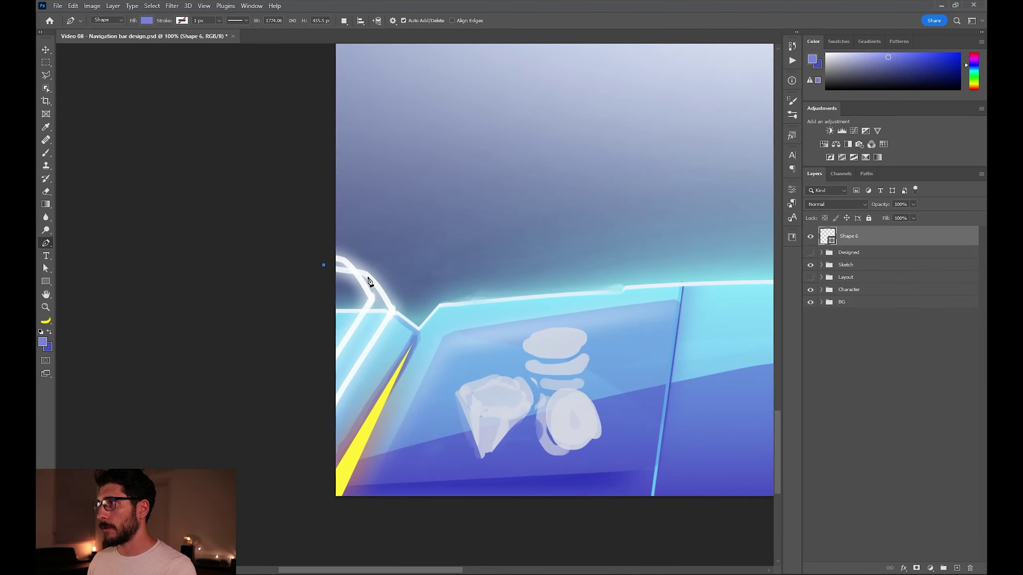
click(367, 276)
click(393, 312)
click(311, 436)
Remove the traced shape's fill, give it a white 12 px stroke, and adjust the path to the sketch line.
click(145, 20)
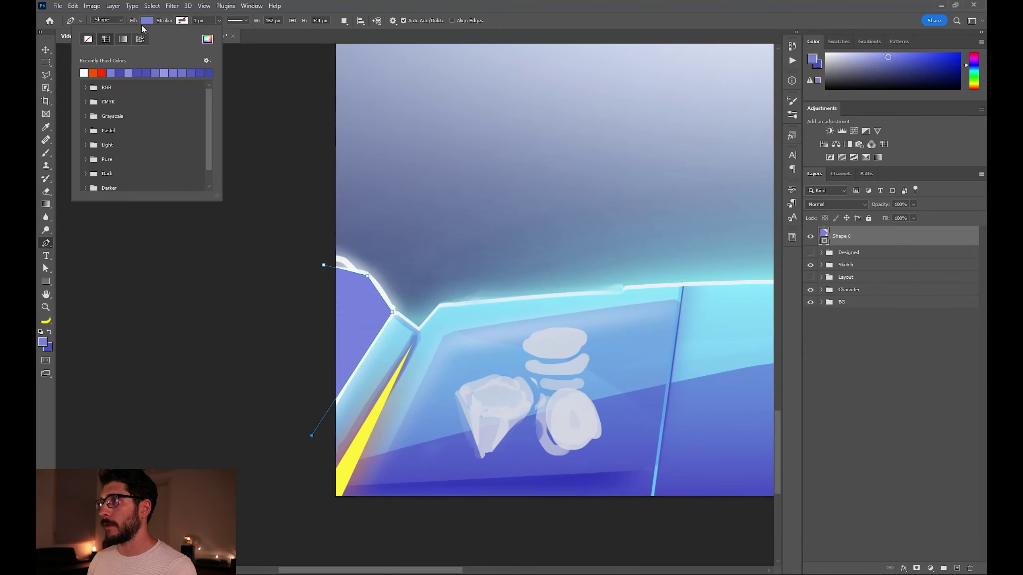
click(88, 39)
click(182, 20)
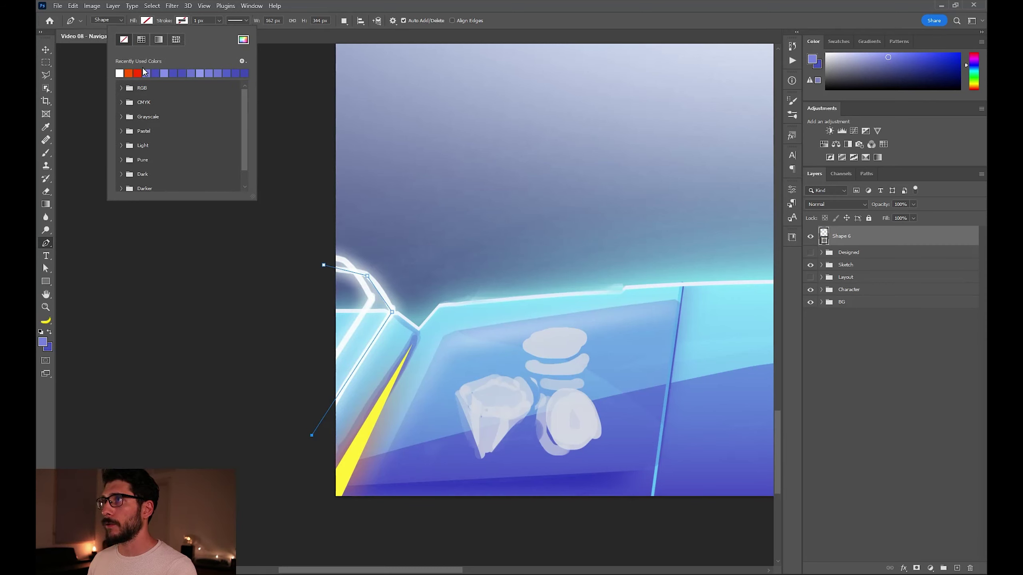
click(118, 73)
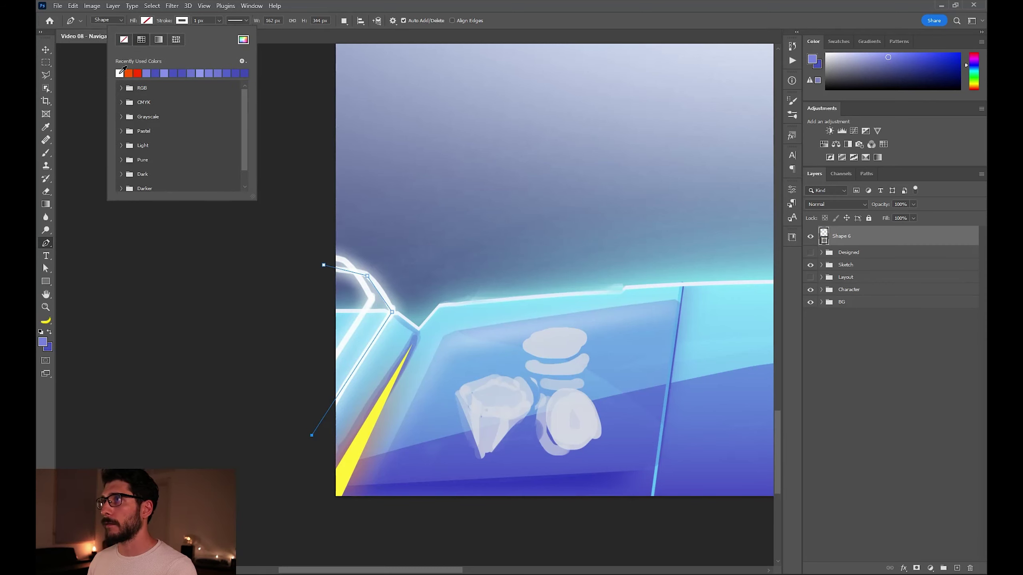
click(192, 19)
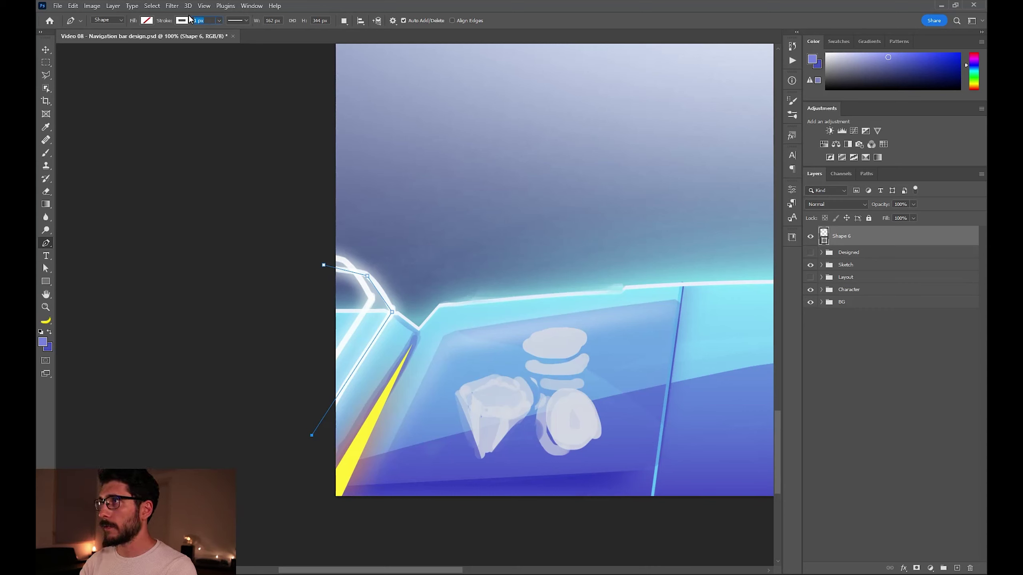
text(10)
key(Return)
key(a)
key(Return)
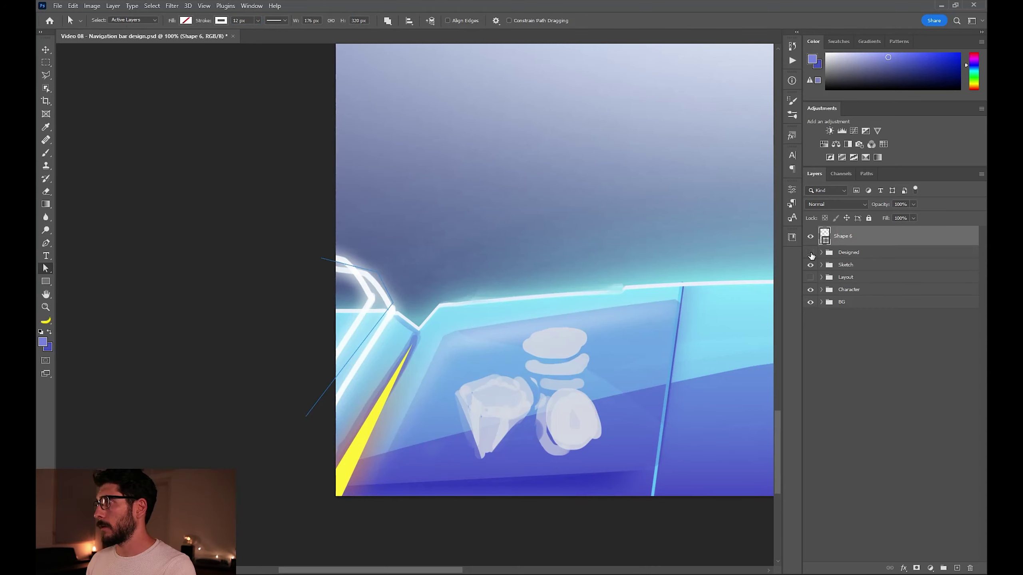
Show the Designed group and duplicate the white bent line slightly up and to the left, matching the sketch's second line.
click(810, 252)
click(810, 265)
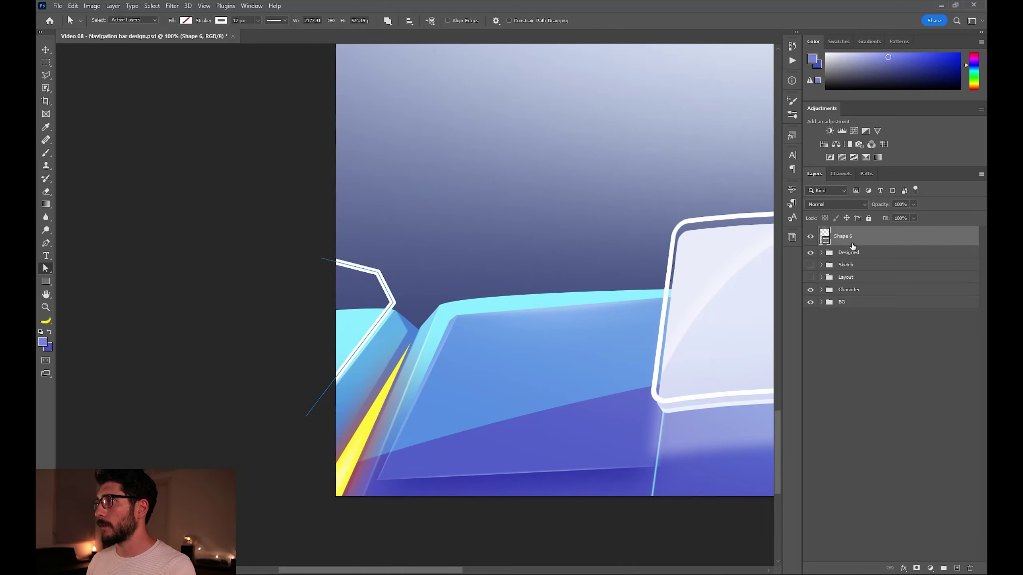
key(v)
drag(451, 317, 432, 307)
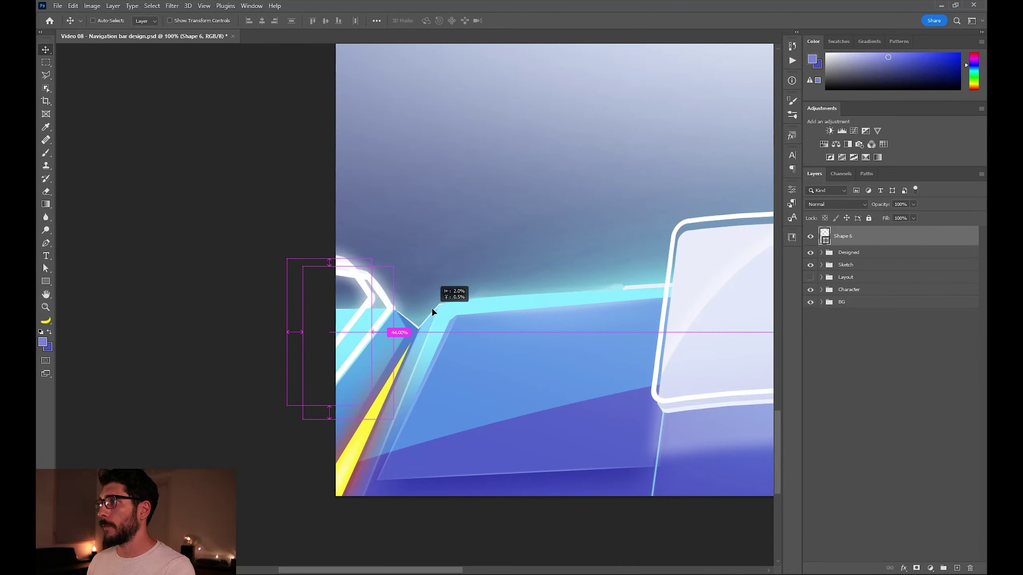
Give Shape 6 a white Outer Glow with 61% opacity, 2% spread and 29 px size, and copy the bent lines to the right canvas edge.
click(912, 262)
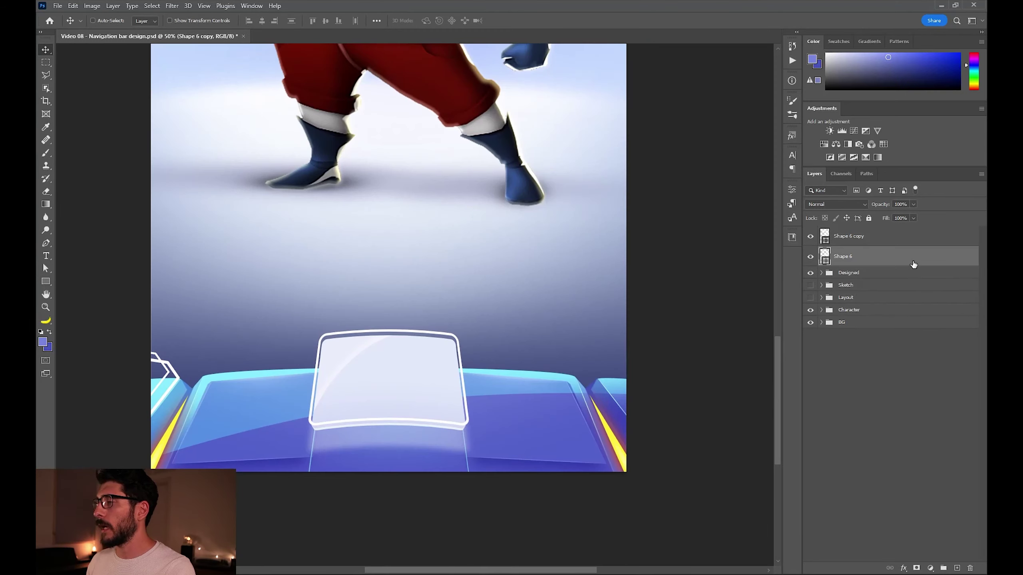
key(space)
double_click(894, 264)
click(512, 370)
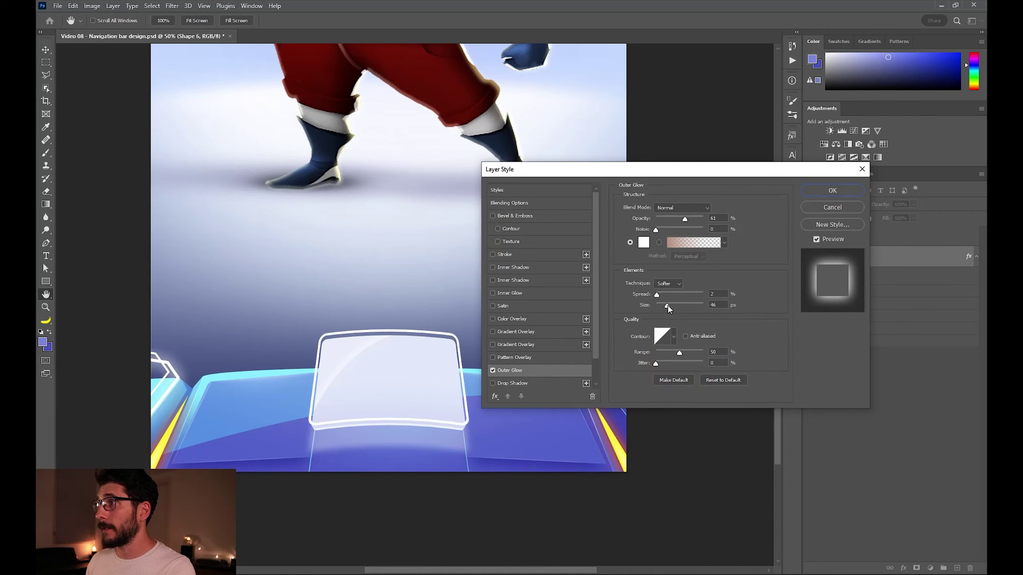
drag(667, 306, 665, 305)
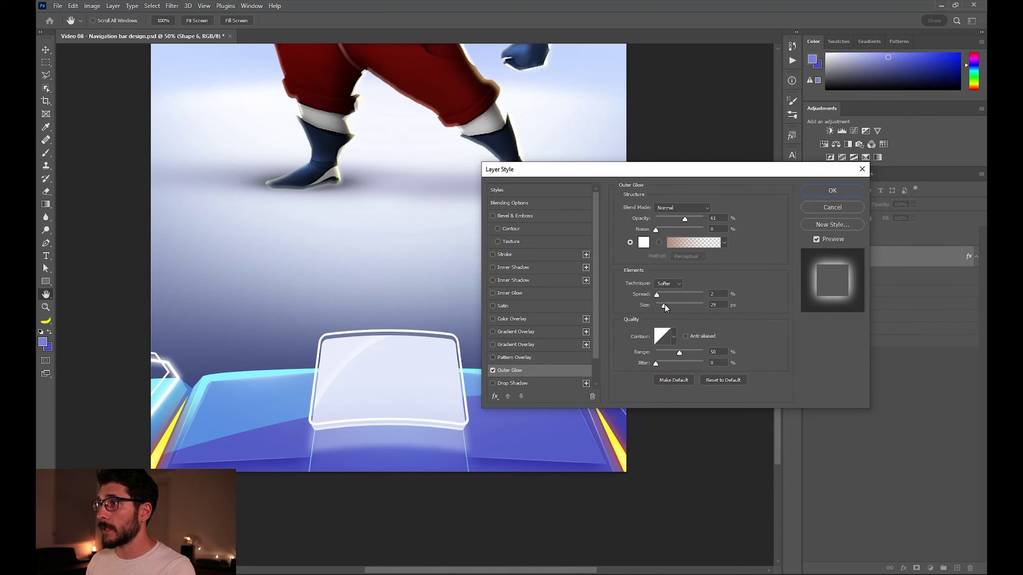
drag(169, 351, 588, 349)
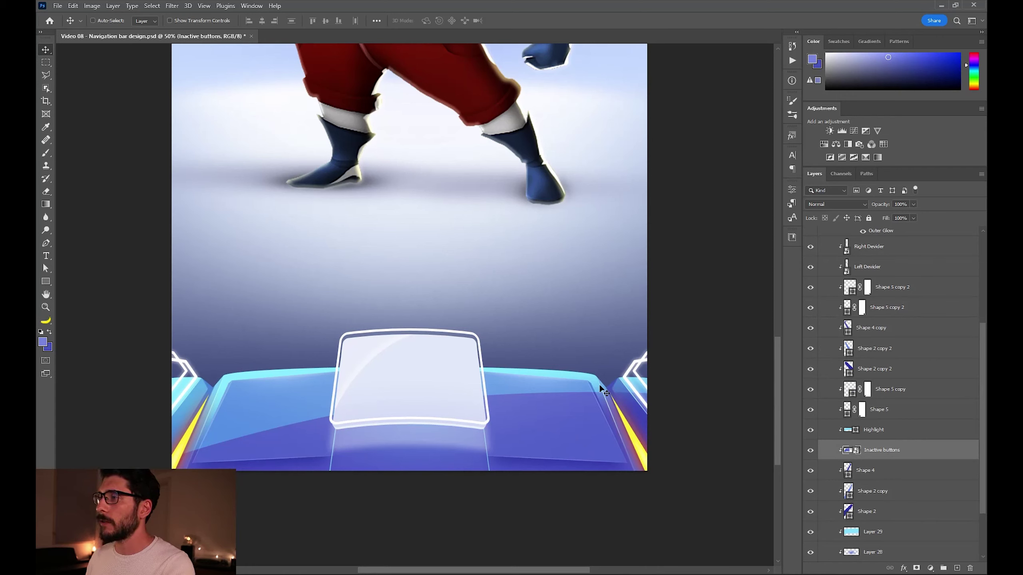
Add a layer mask to the Inactive buttons smart object for brushing, and compare the design with the sketch.
click(916, 569)
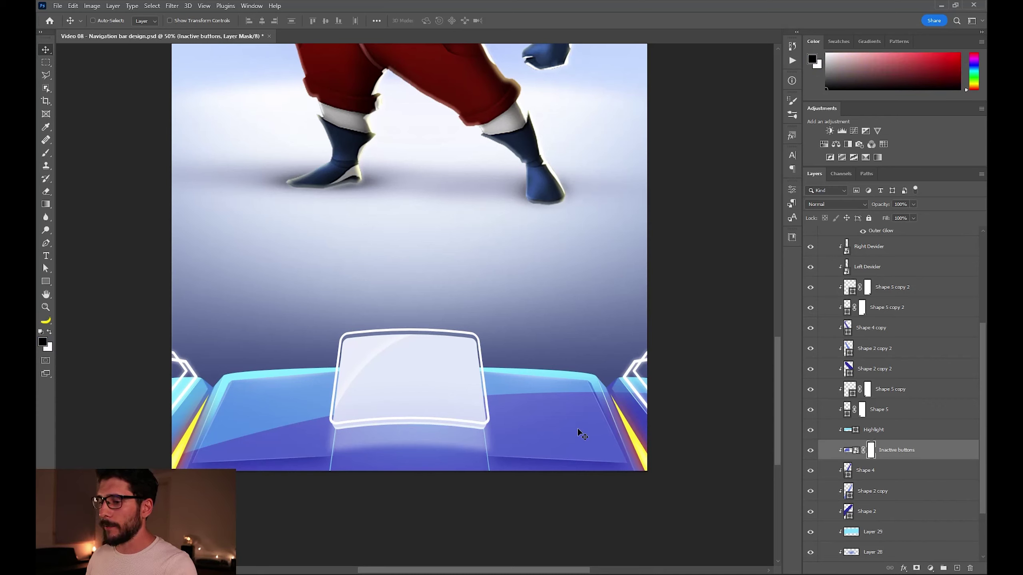
key(b)
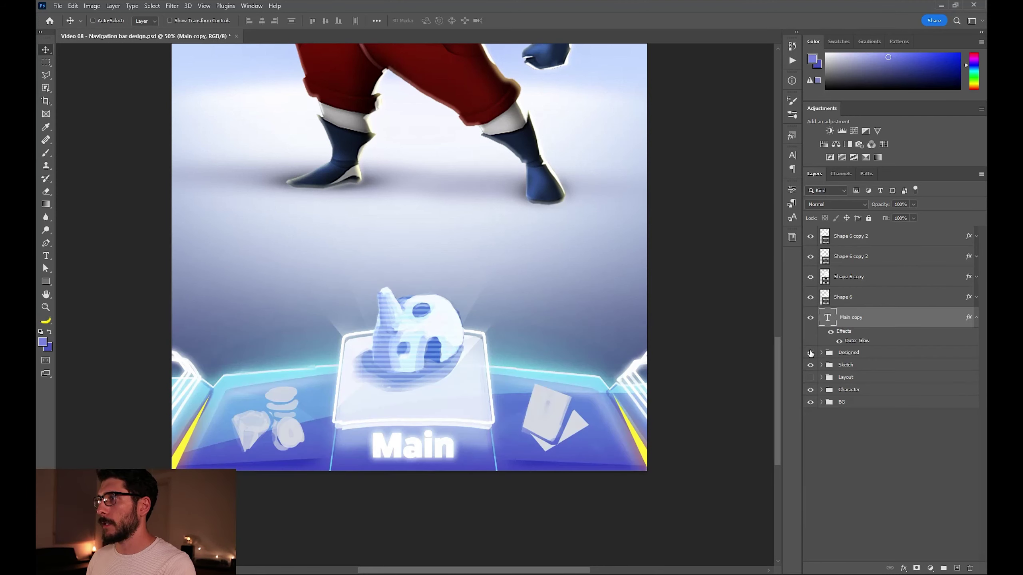
click(810, 353)
click(810, 352)
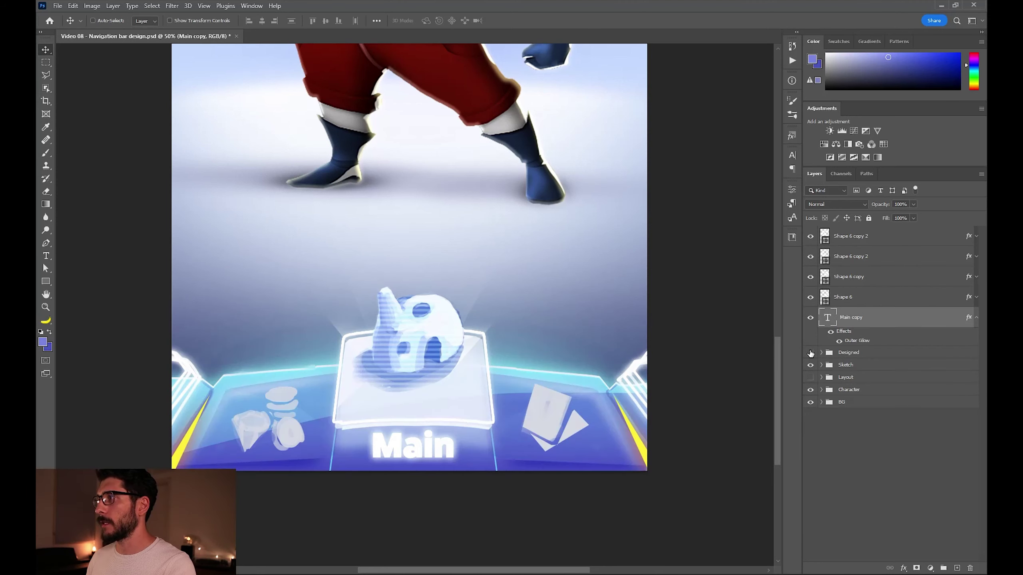
click(811, 353)
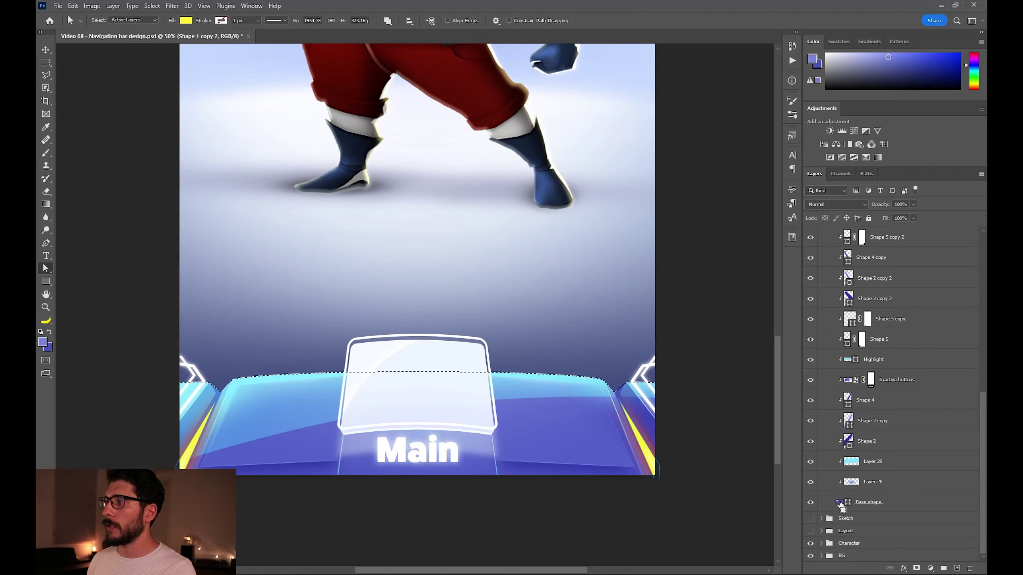
On a new layer in the Base Element group, fill a thin white line along the base shape's upper edge and clip it to the base.
click(957, 566)
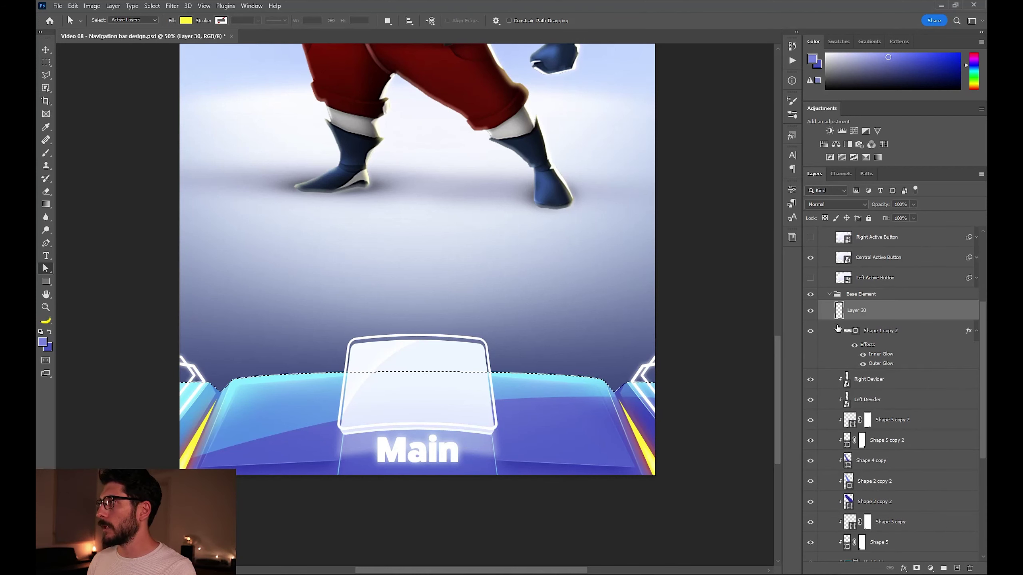
click(47, 63)
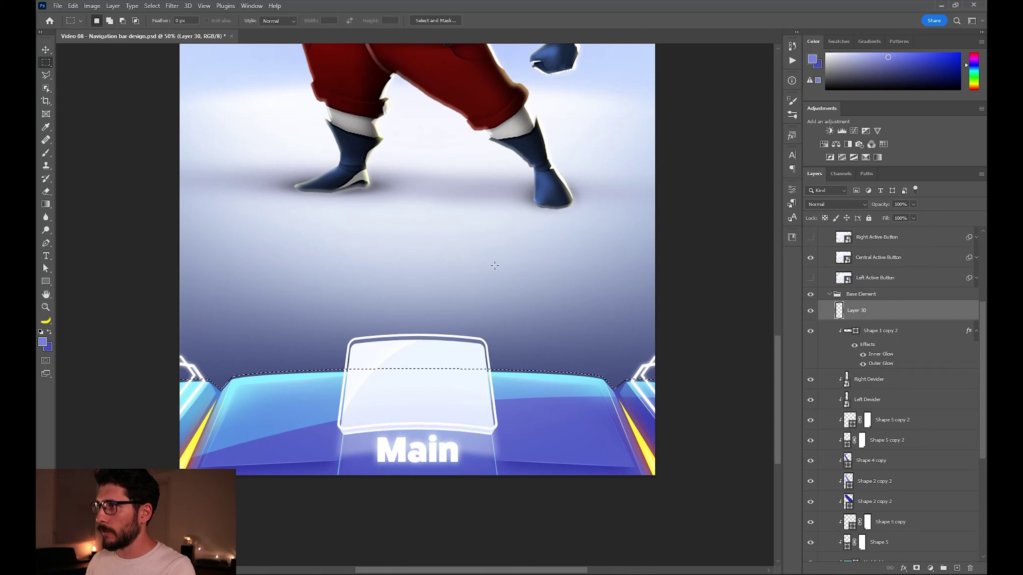
scroll(866, 504, down, 5)
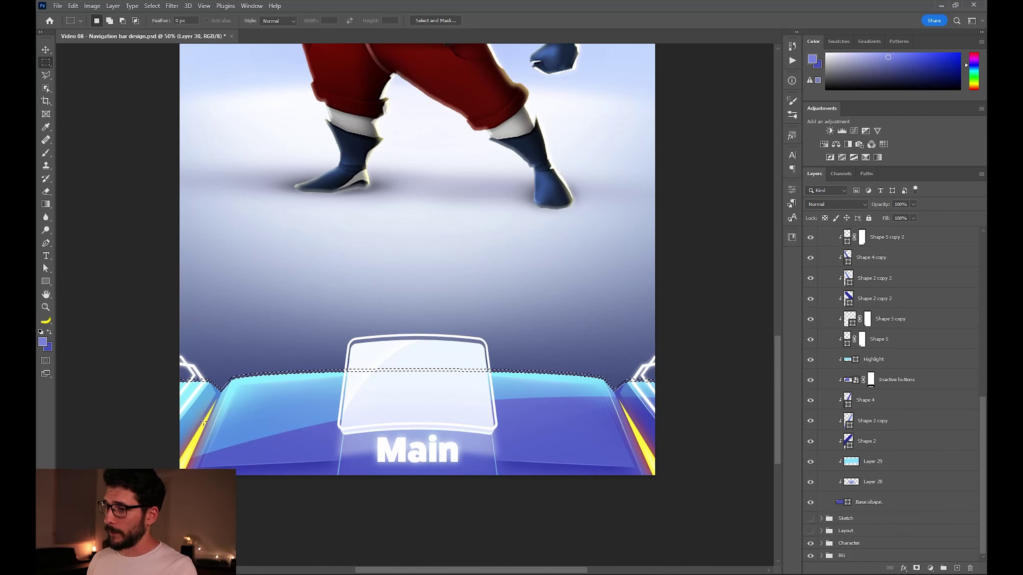
key(d)
key(x)
key(alt+BackSpace)
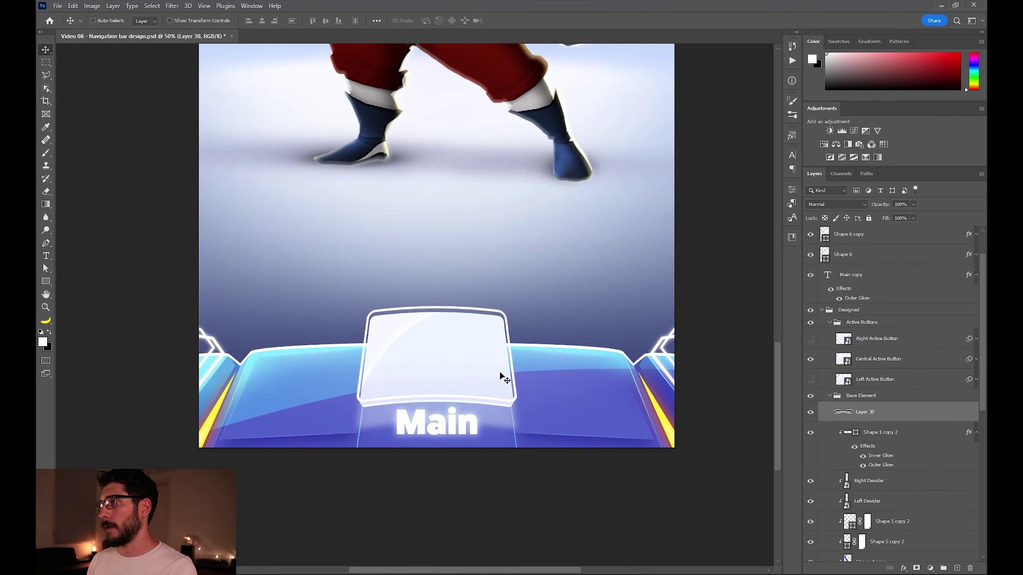
scroll(953, 419, down, 3)
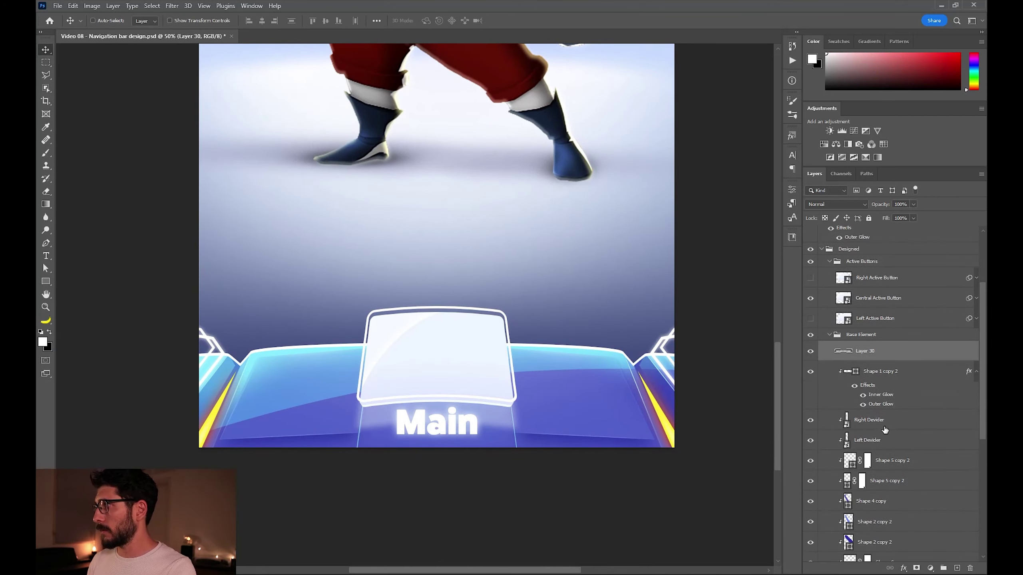
key(ctrl+alt+g)
click(976, 371)
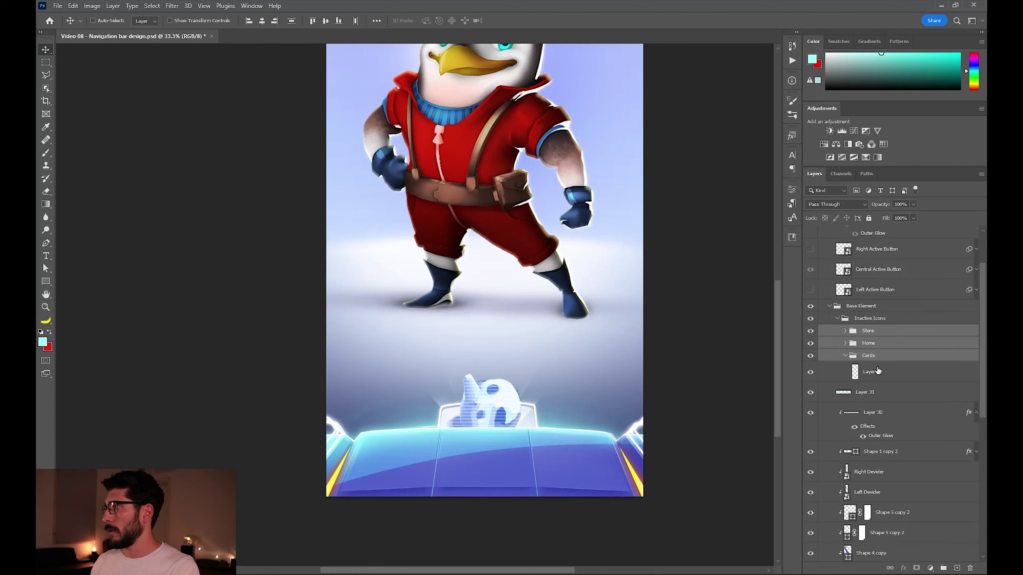
Draw a rounded rectangle of about 198 × 288 px in the Cards group, above the bar's right button.
click(877, 370)
key(ctrl+space)
key(v)
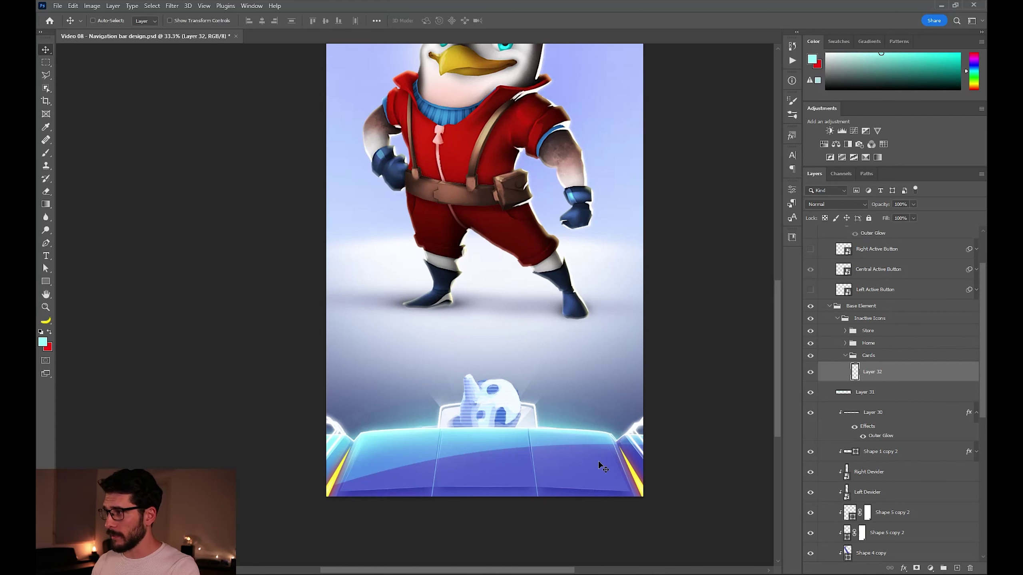
key(ctrl+1)
key(u)
drag(412, 152, 495, 271)
key(v)
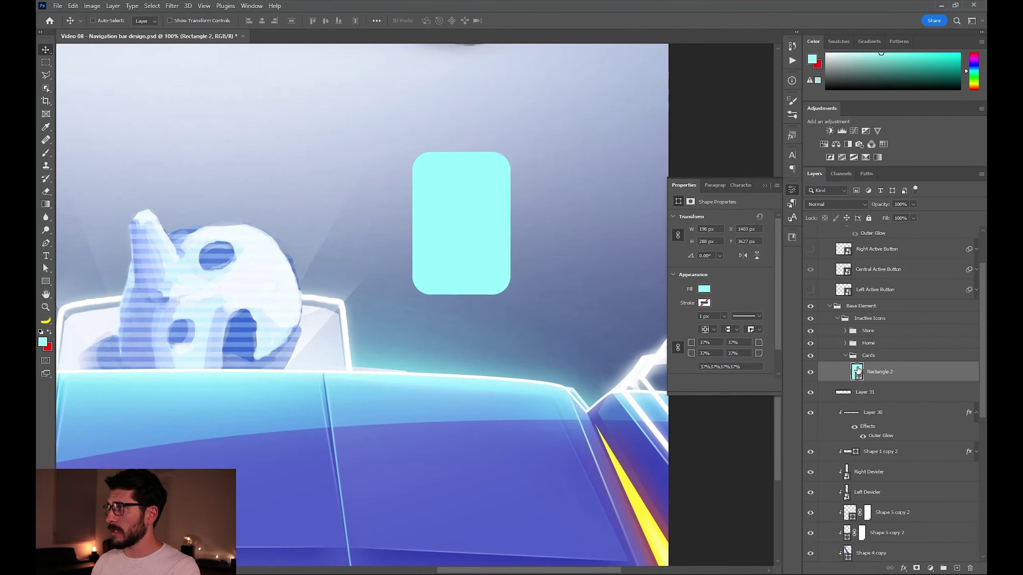
Change the card rectangle's fill to a very pale lavender.
double_click(857, 371)
click(554, 353)
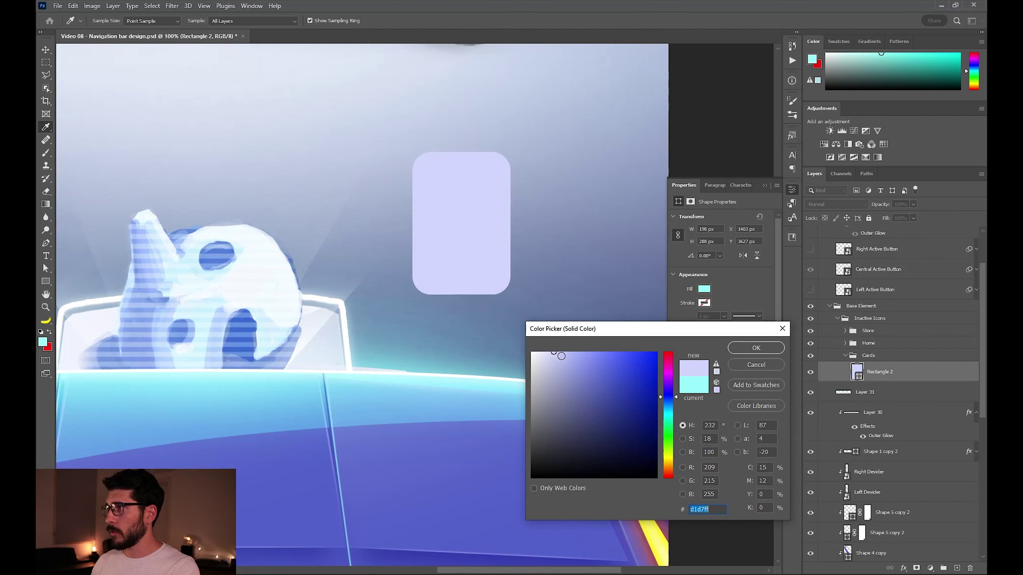
click(562, 357)
click(548, 353)
key(Return)
Duplicate the card rectangle, rotate the copy about 25° clockwise, and place it beneath the upright card in the layer order.
key(ctrl+j)
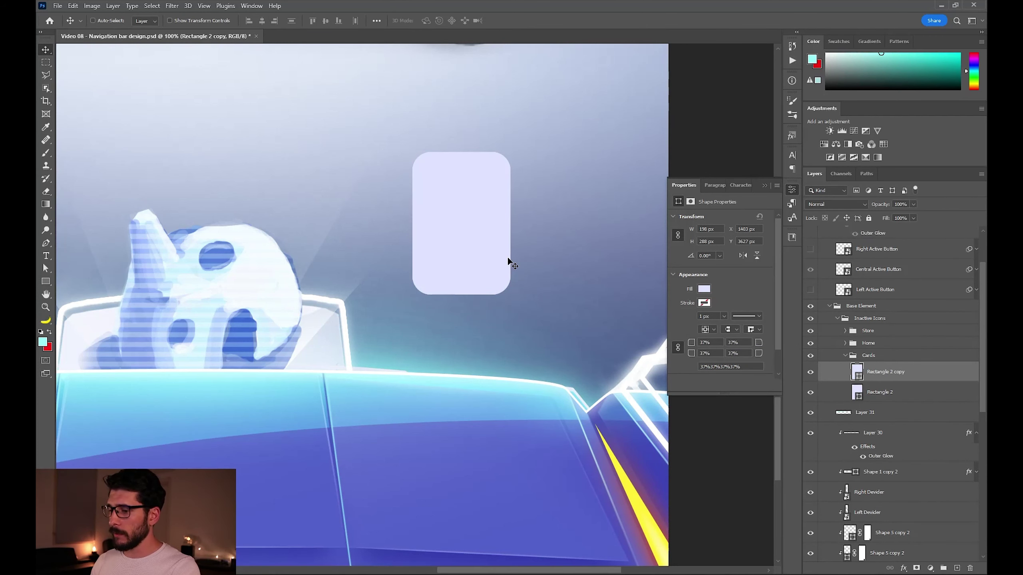
key(ctrl+t)
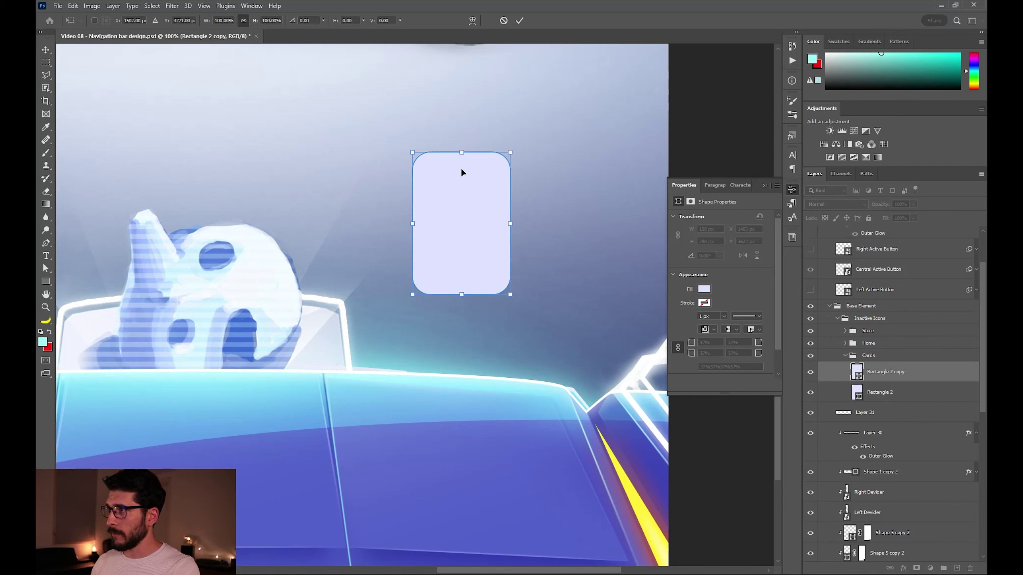
drag(515, 189, 514, 211)
key(Return)
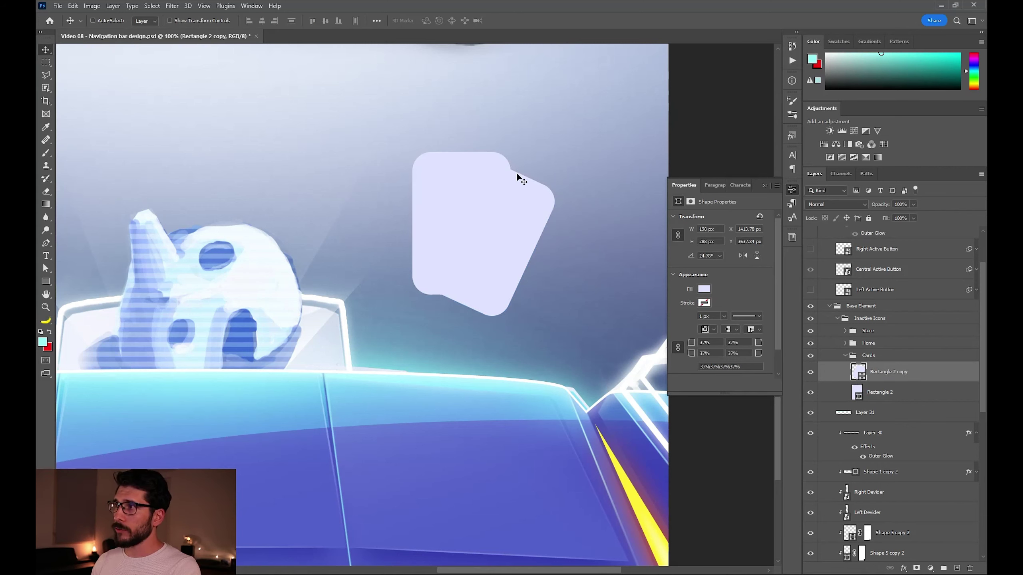
drag(902, 399, 910, 376)
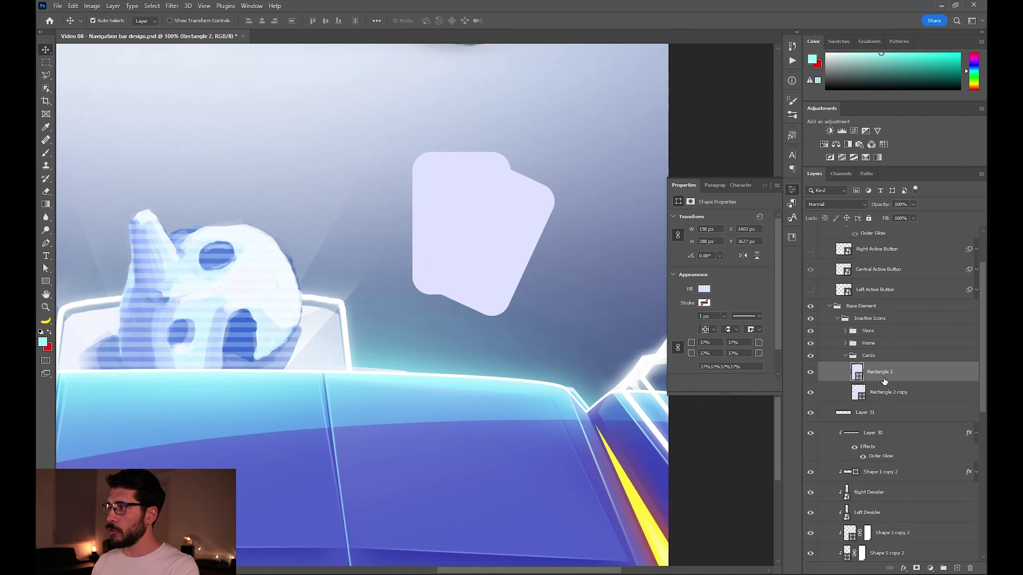
Duplicate the upright card, place the copy between the two cards, and enlarge it from its centre to about 111%.
key(ctrl+j)
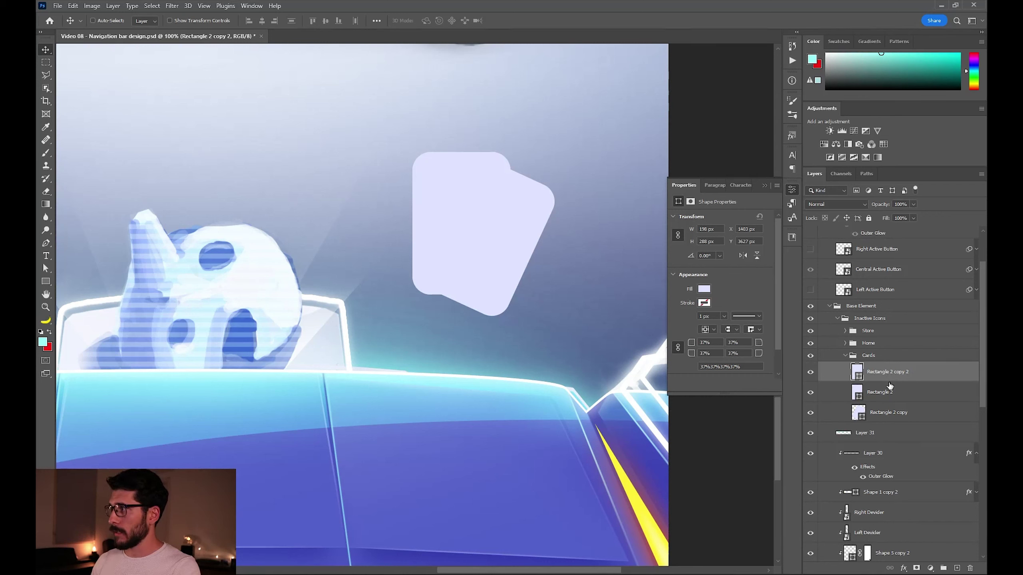
drag(890, 376, 886, 391)
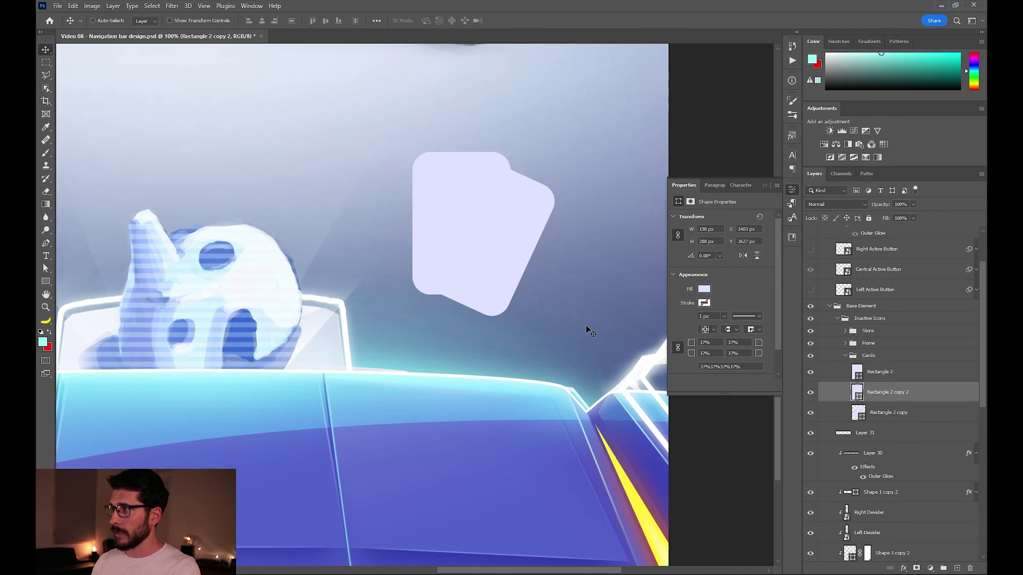
key(ctrl+t)
drag(510, 152, 516, 144)
key(Return)
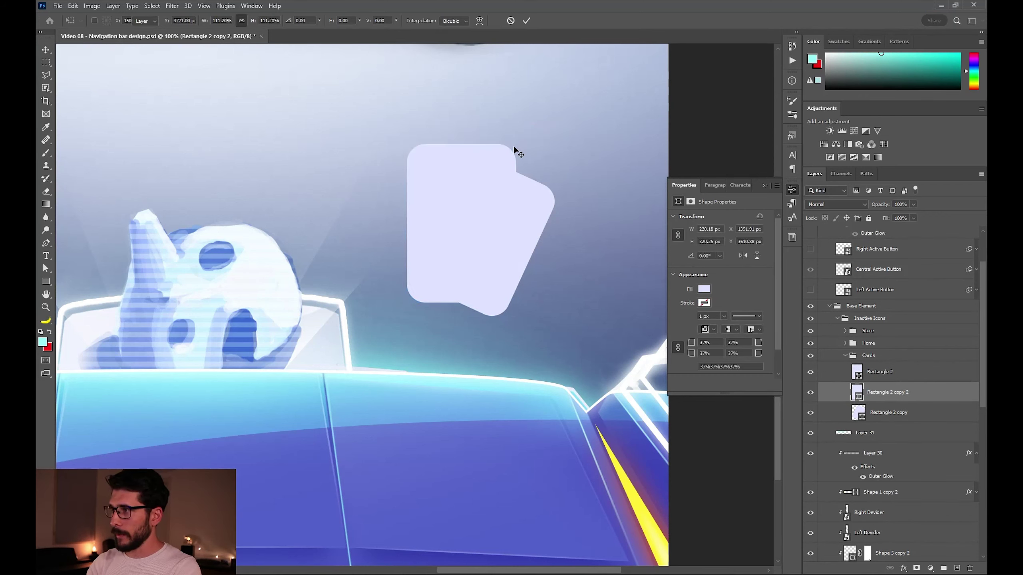
Fill the enlarged card copy with greyish lavender and reduce its height to about 312 px for an even border.
double_click(852, 390)
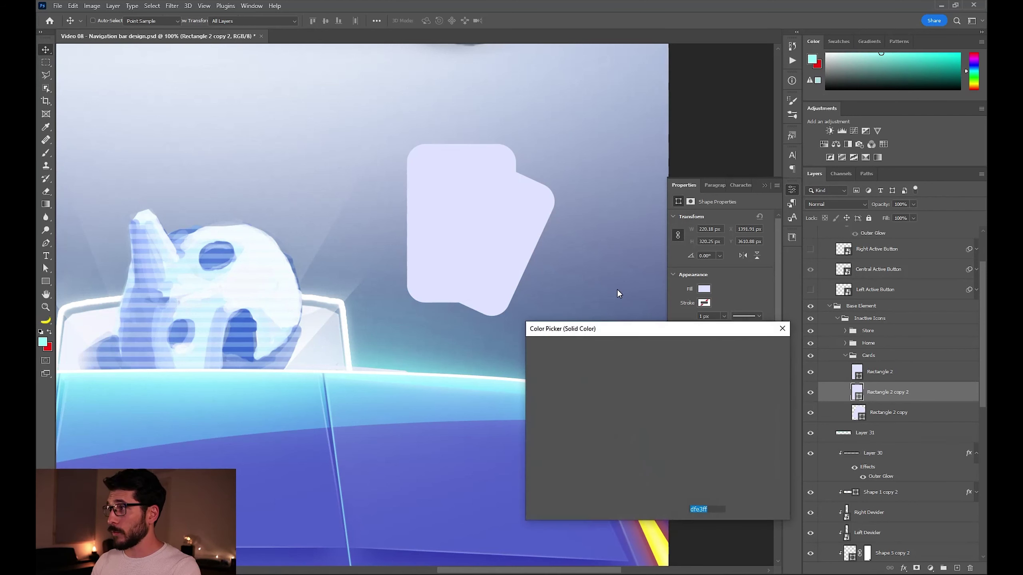
click(557, 376)
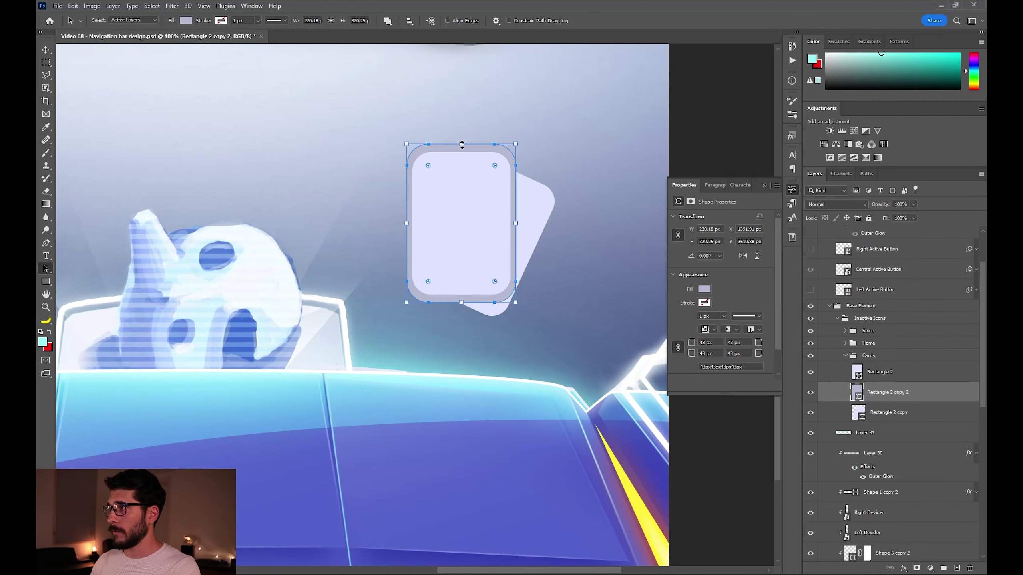
drag(463, 145, 465, 147)
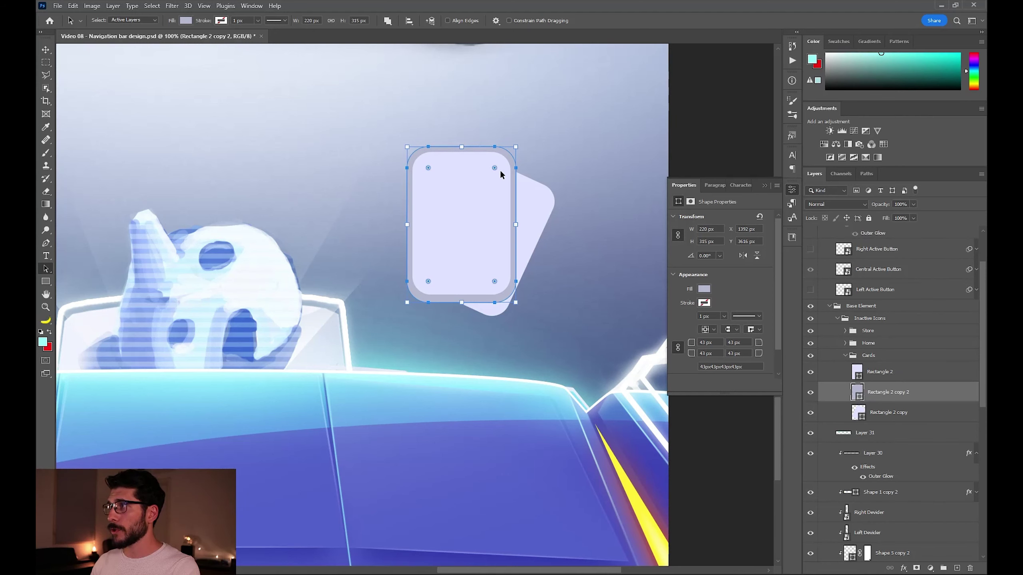
drag(462, 304, 462, 302)
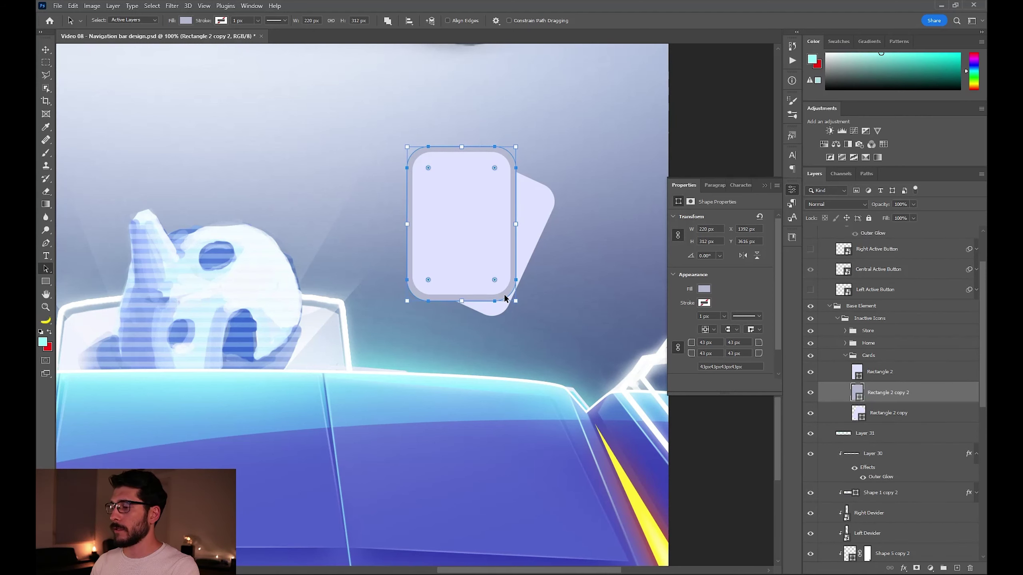
key(v)
key(ctrl+plus)
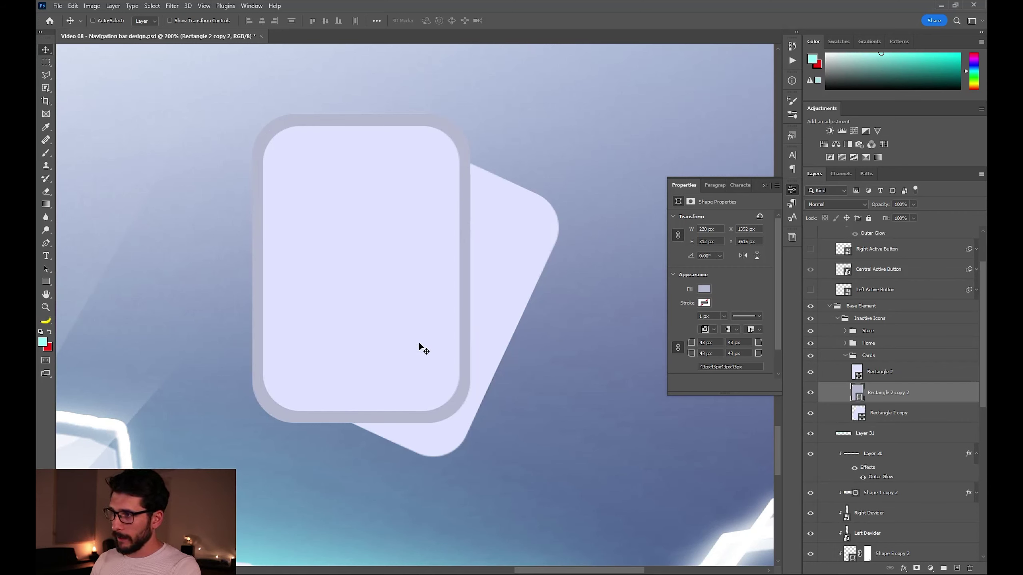
Merge the enlarged card copy with the tilted card, and set its path to Subtract Front Shape to cut a gap between the cards.
shift+click(915, 413)
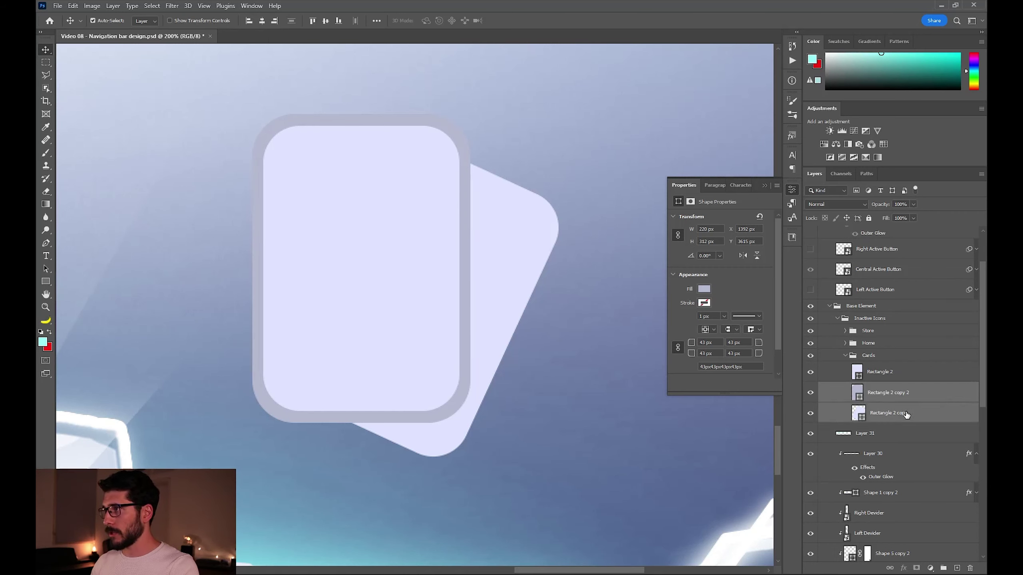
key(ctrl+e)
key(a)
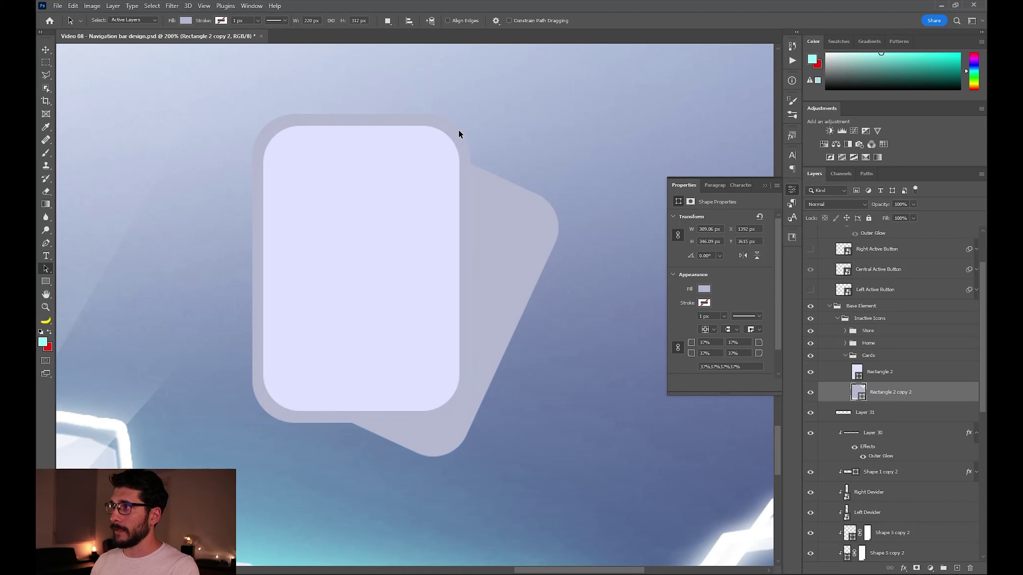
click(461, 134)
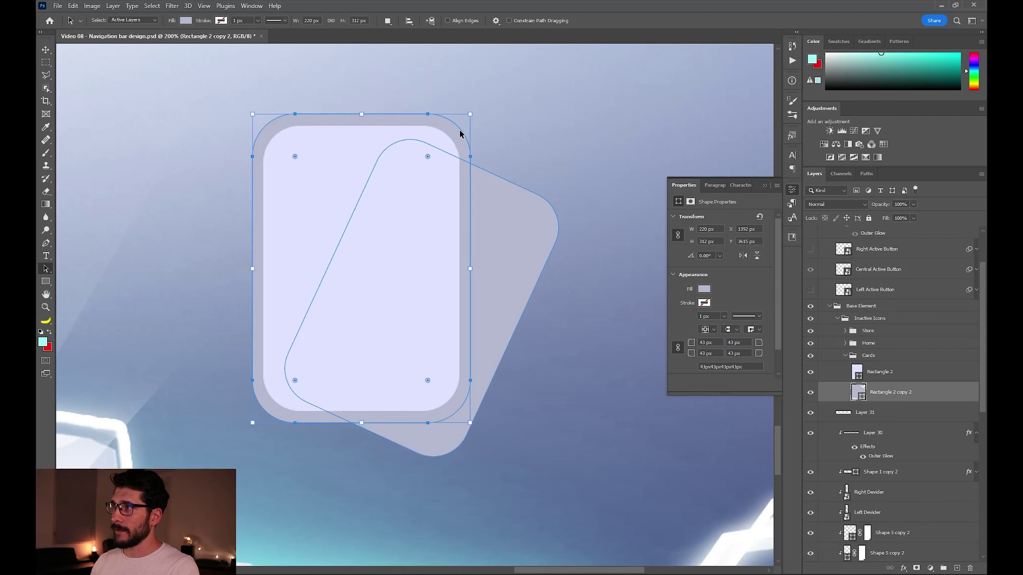
click(388, 22)
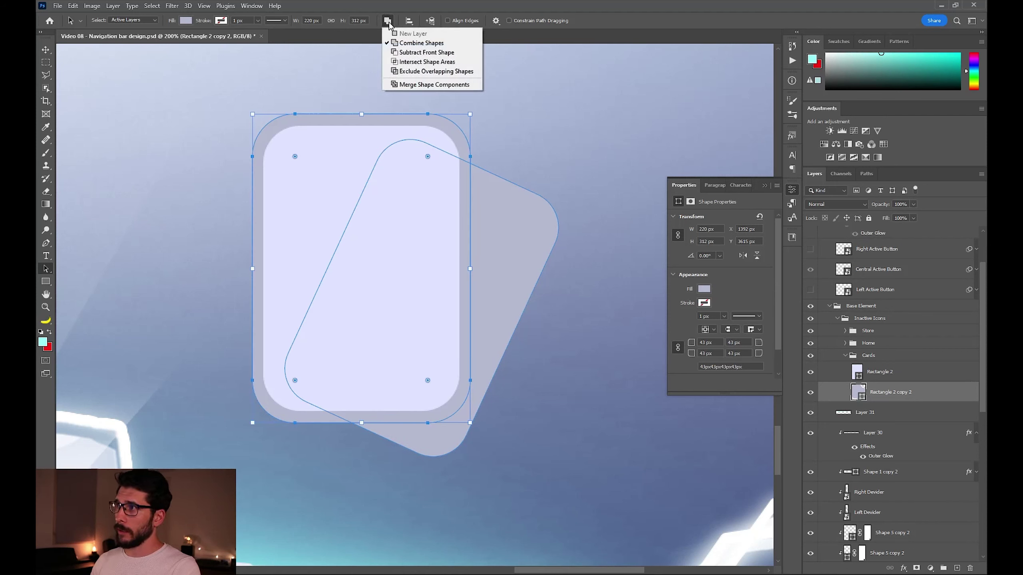
click(402, 53)
click(451, 415)
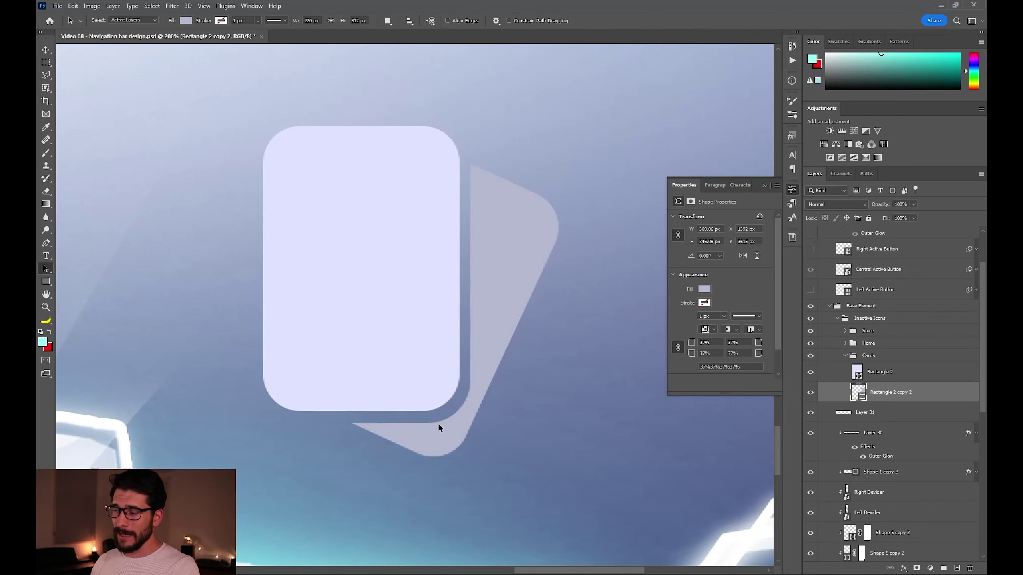
Match the cut rear card's fill to the front card's pale lavender, and convert the Cards group to a smart object.
double_click(859, 392)
click(422, 229)
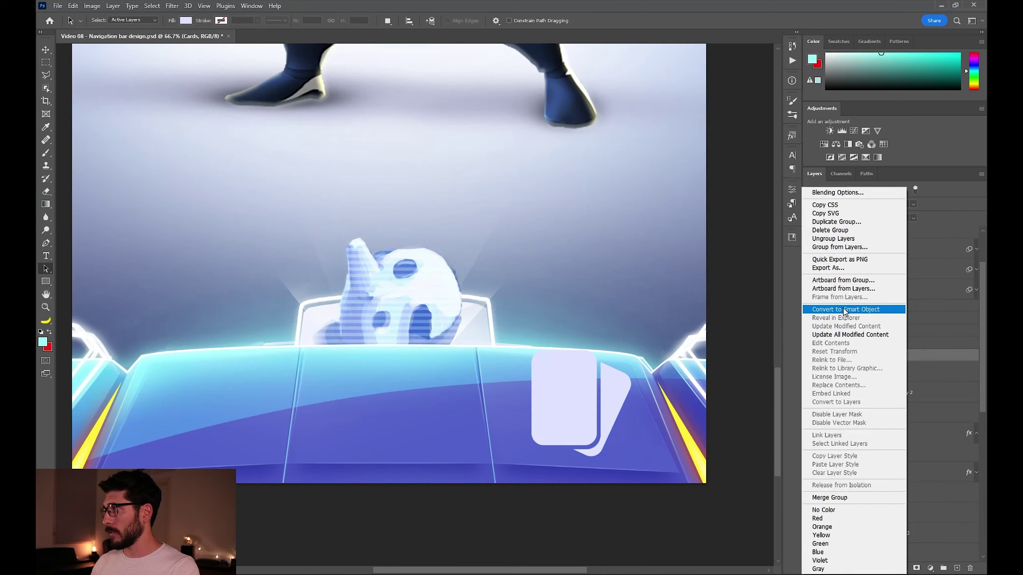
click(838, 310)
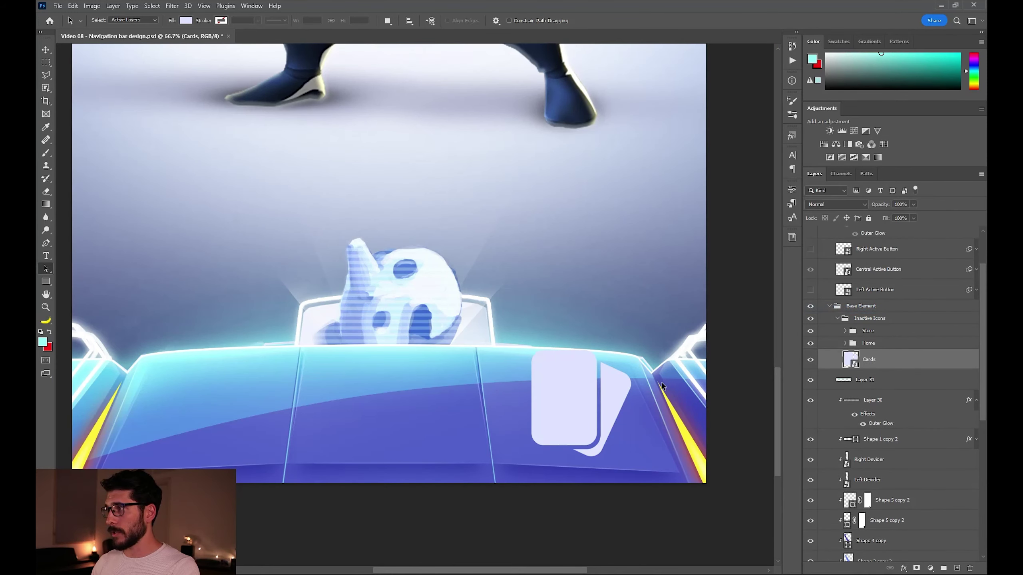
Shrink and distort the Cards smart object to follow the bar's perspective, centring it on the bar's right button.
drag(588, 368, 575, 370)
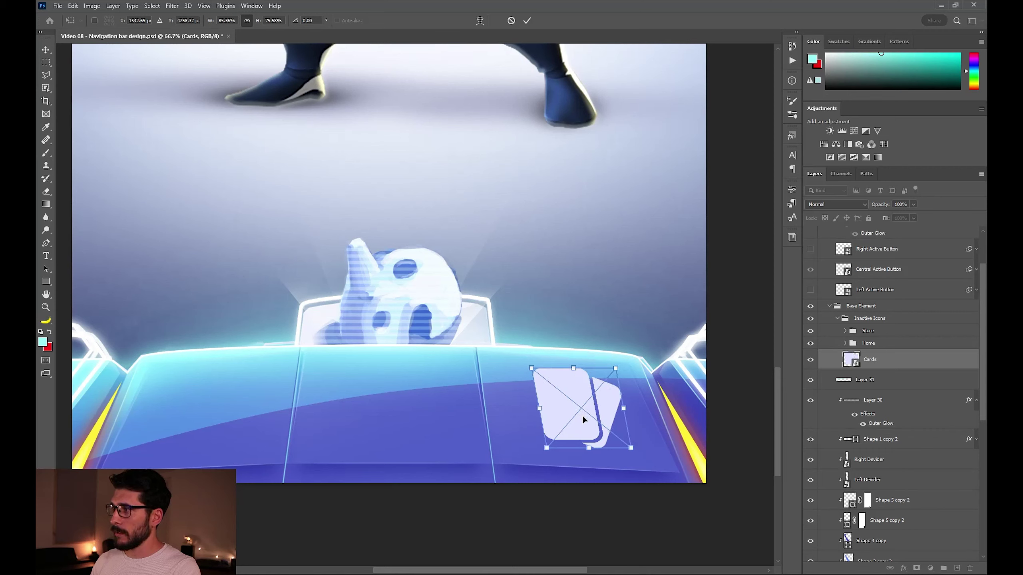
drag(582, 419, 573, 414)
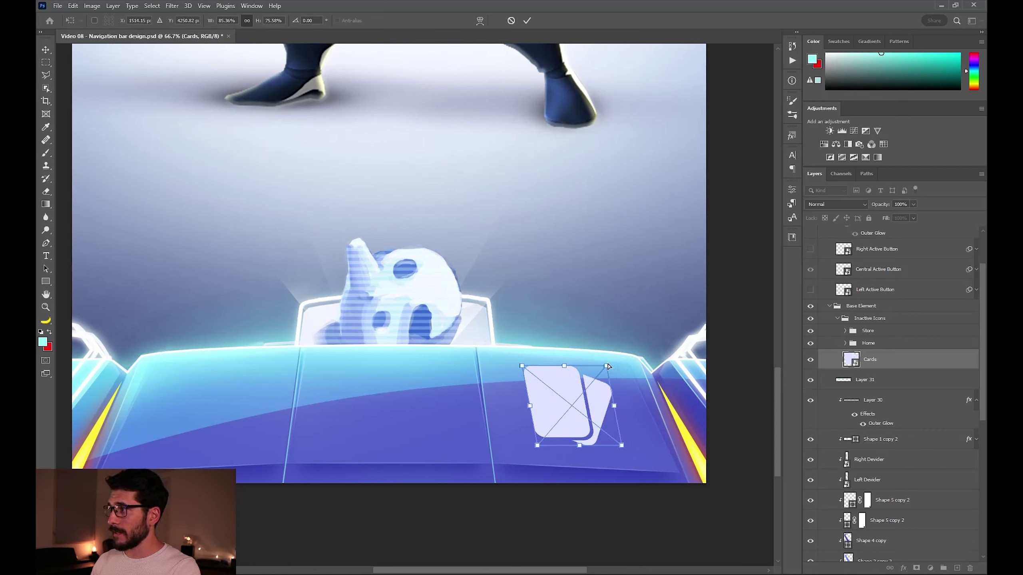
drag(607, 366, 603, 369)
drag(622, 446, 628, 449)
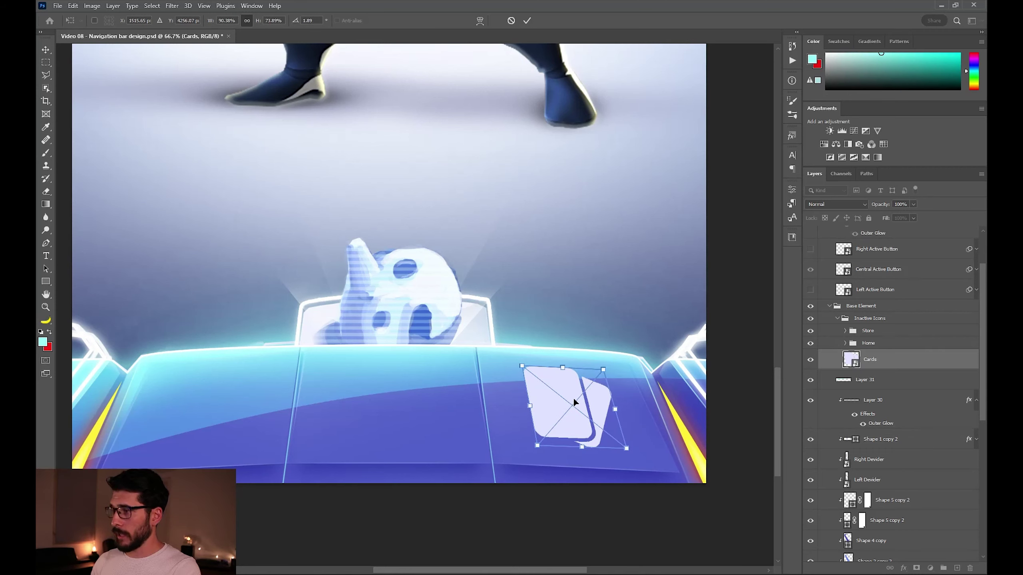
key(Return)
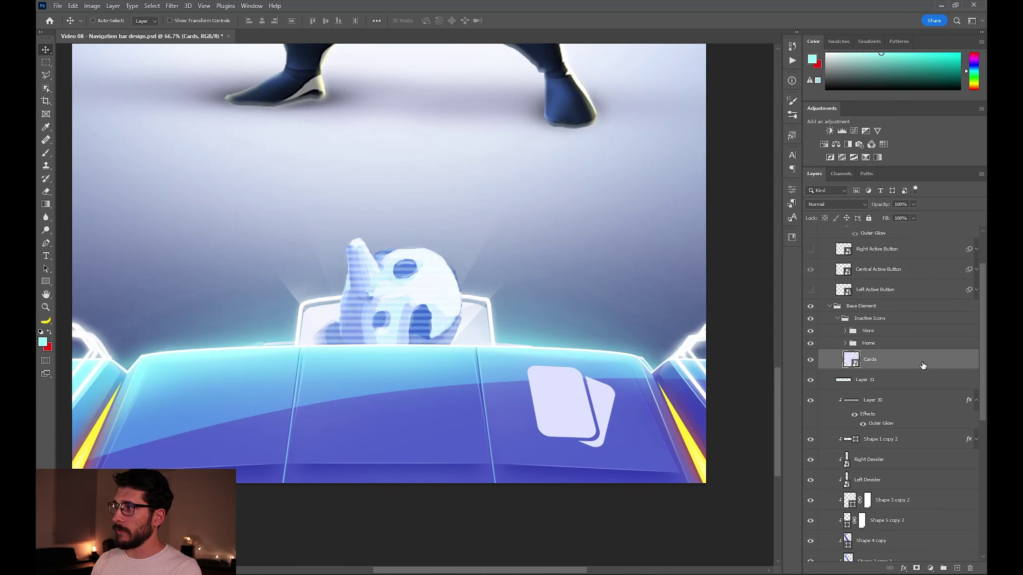
Add a pale lavender drop shadow to Cards with 42% opacity, 68° angle, 23 px distance, 3% spread and 49 px size.
double_click(898, 366)
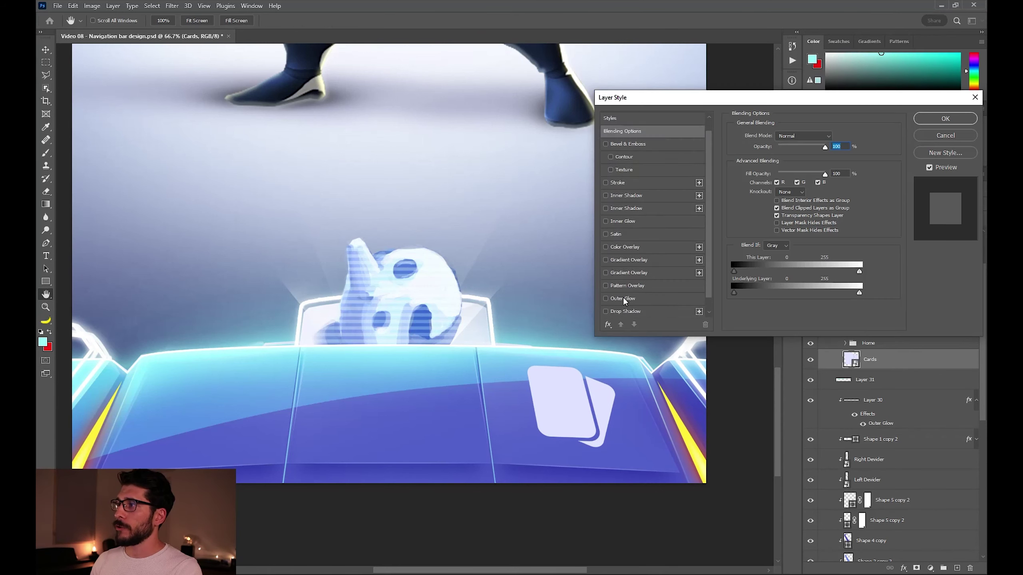
scroll(623, 300, down, 2)
click(621, 309)
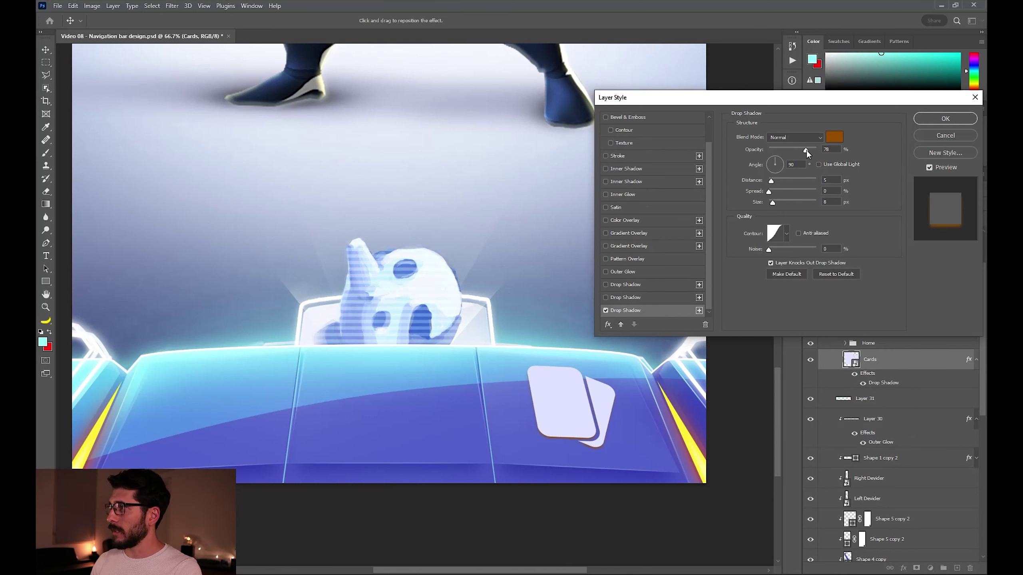
drag(806, 151, 804, 150)
drag(599, 429, 597, 433)
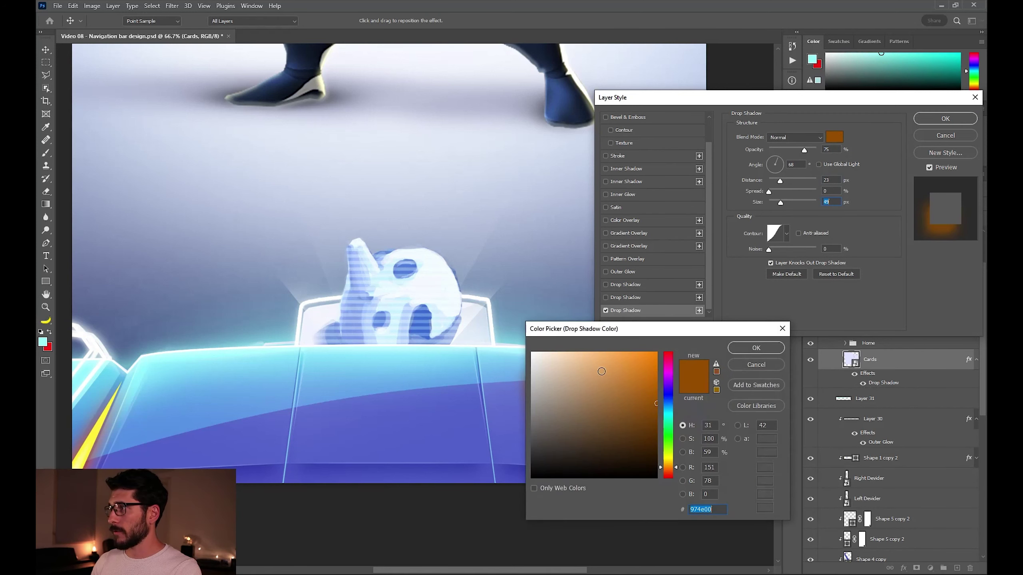
drag(566, 329, 685, 273)
click(545, 419)
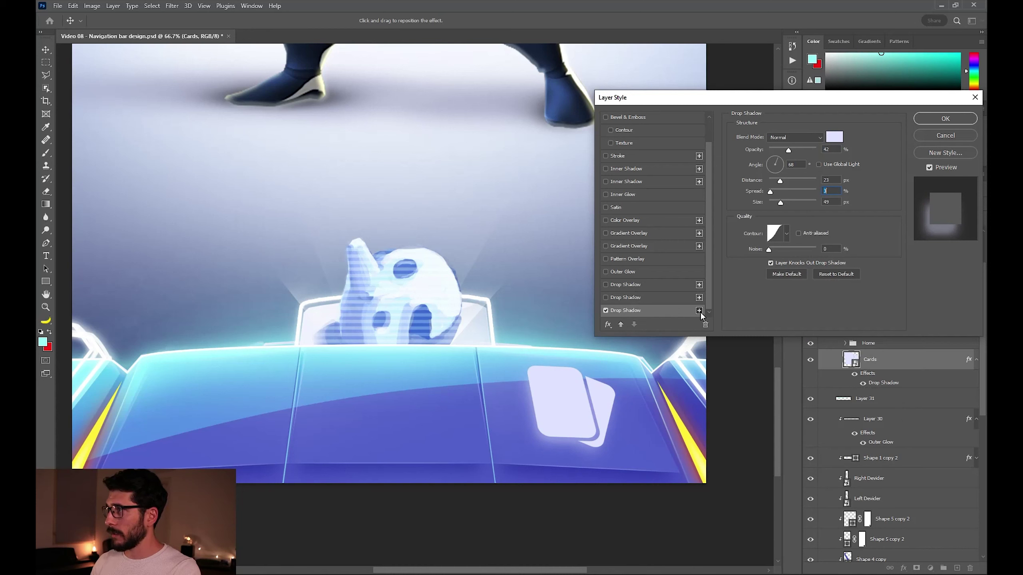
Add two more drop shadows to Cards at 15% opacity and 7 px size, and set the soft one to 50% opacity and 36 px distance.
click(699, 311)
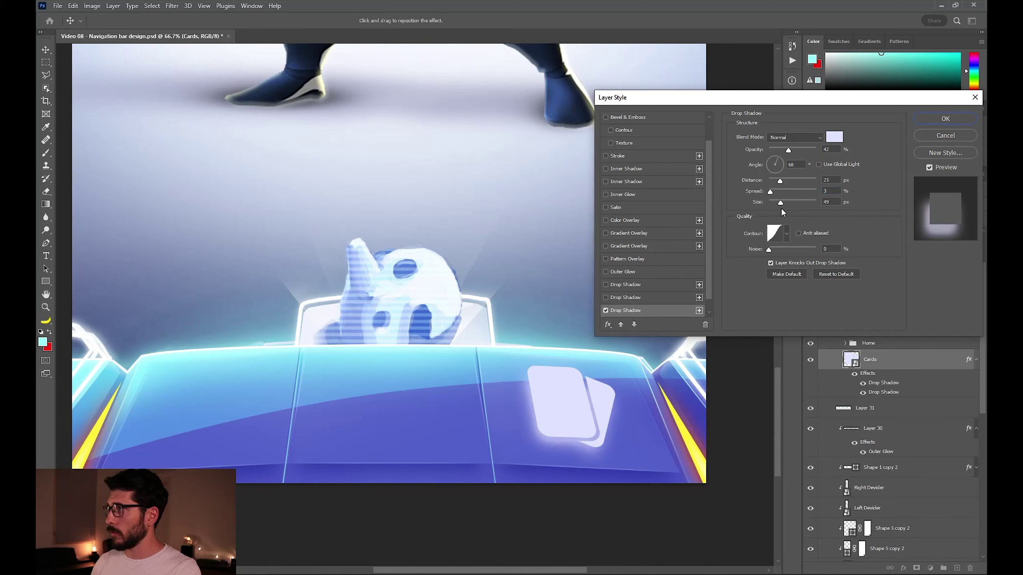
drag(778, 200, 774, 201)
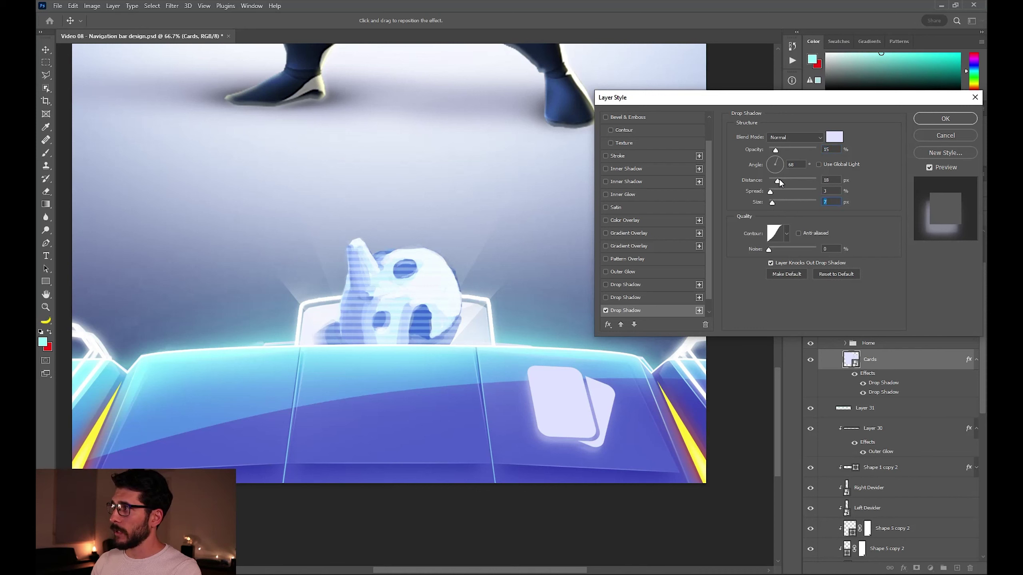
drag(779, 179, 785, 180)
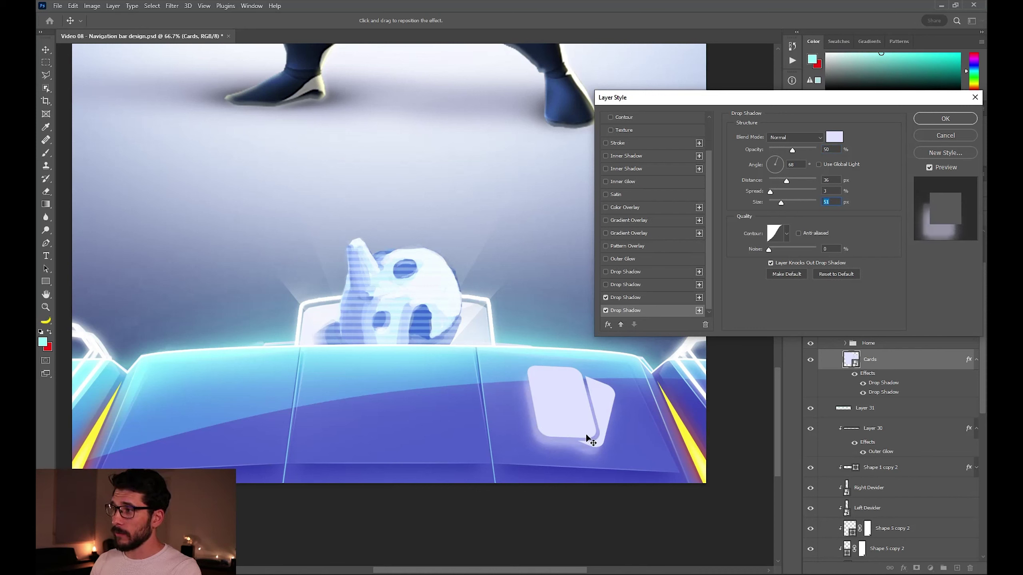
click(699, 298)
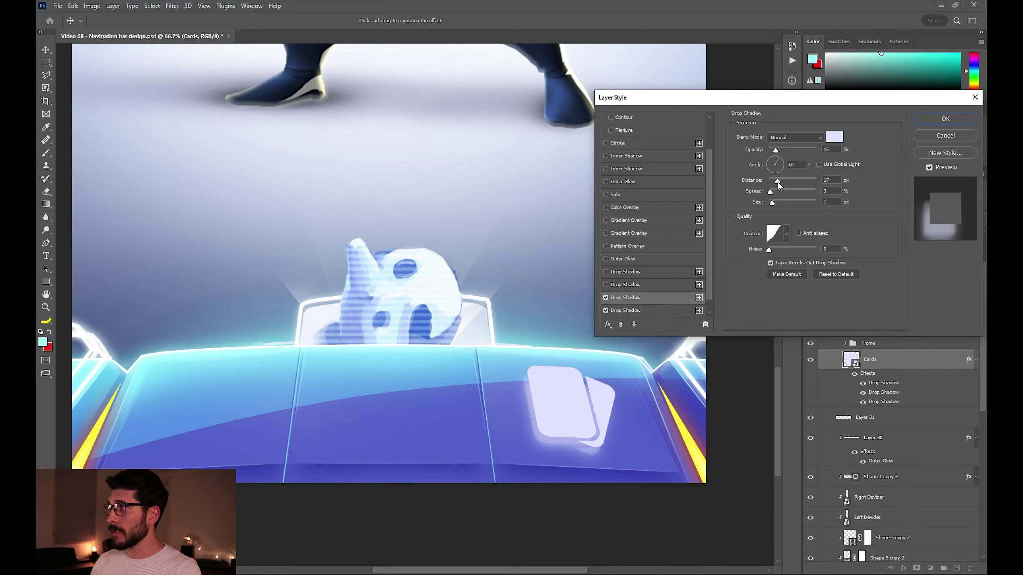
drag(778, 182, 775, 181)
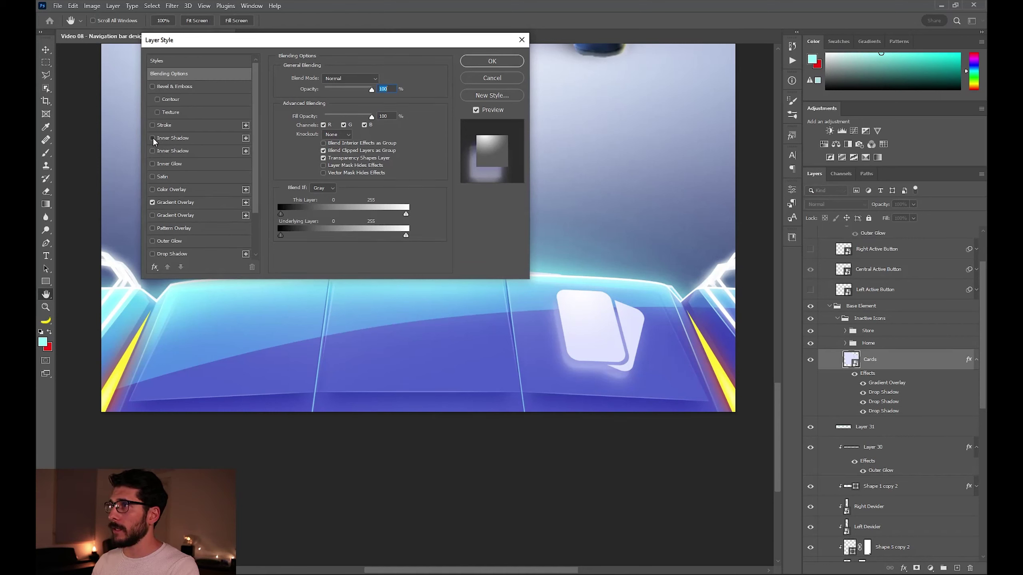
Add an Inner Shadow to Cards with 30% opacity, 90° angle, 2 px distance, 28% choke and 8 px size, and adjust its colour.
click(153, 137)
click(172, 141)
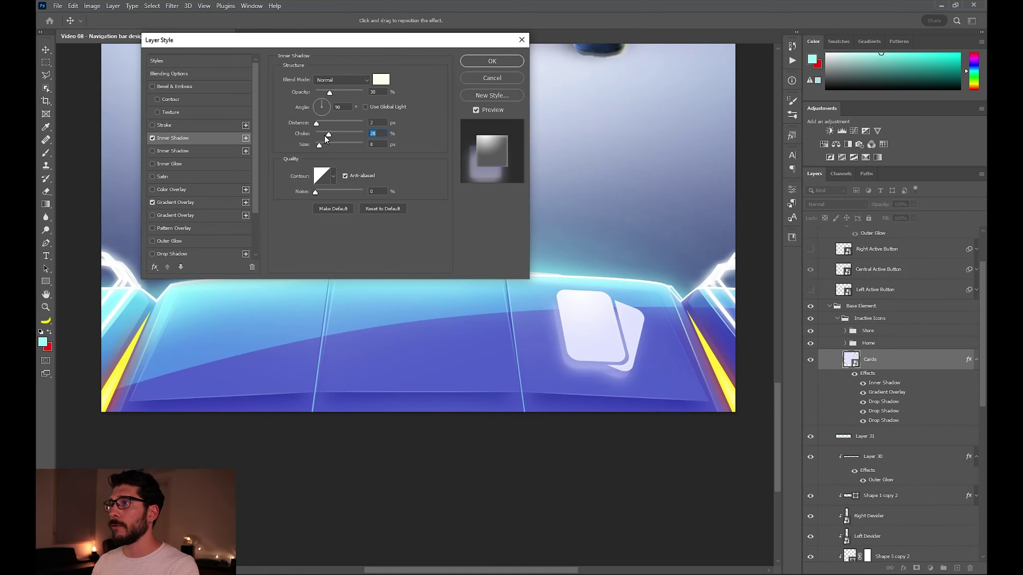
click(382, 80)
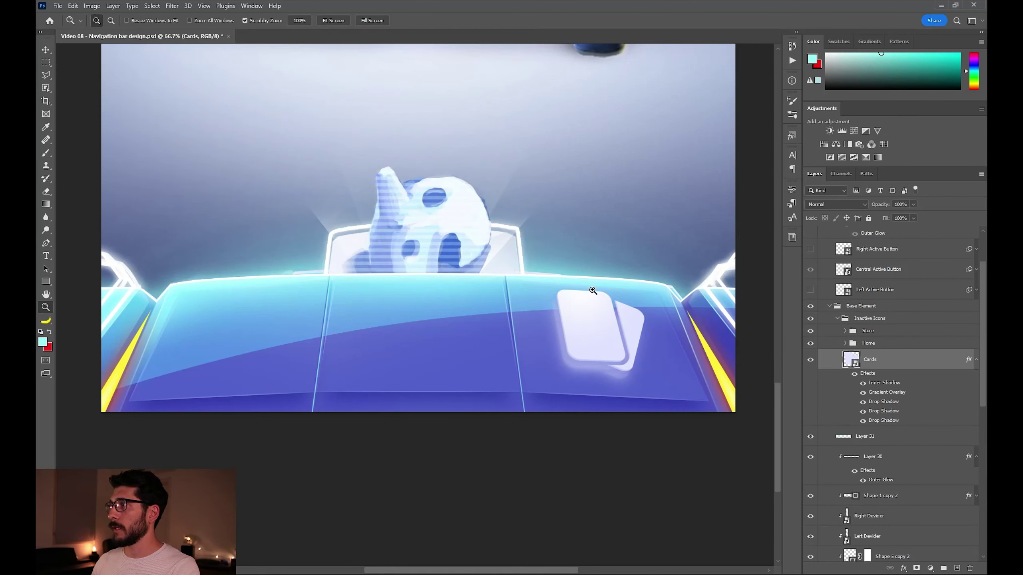
double_click(655, 364)
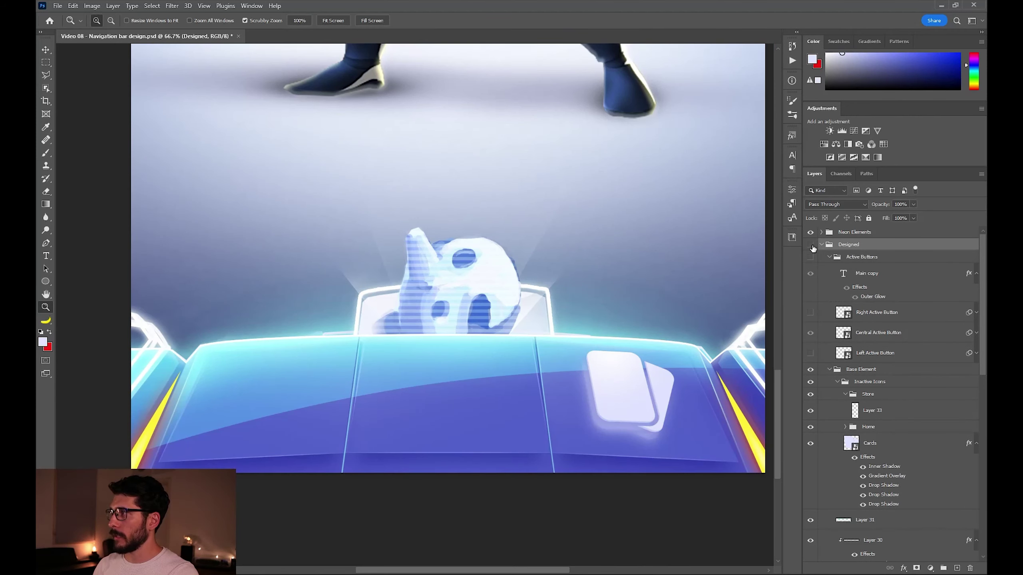
Compare with the sketched icons and draw a pale lavender circle on the bar's left button as the first coin.
click(813, 248)
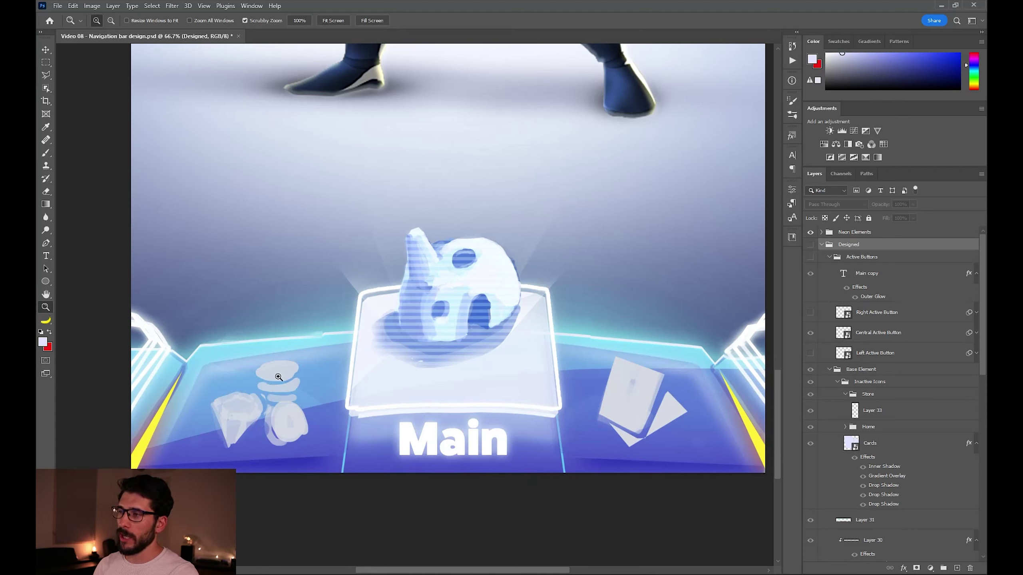
click(810, 257)
click(810, 244)
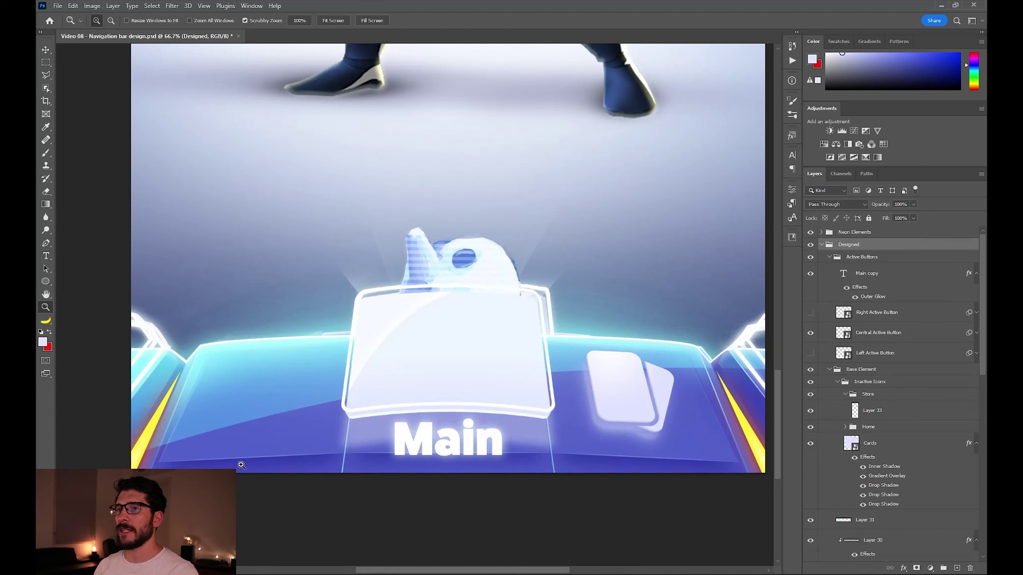
key(u)
drag(568, 354, 656, 422)
drag(656, 422, 656, 422)
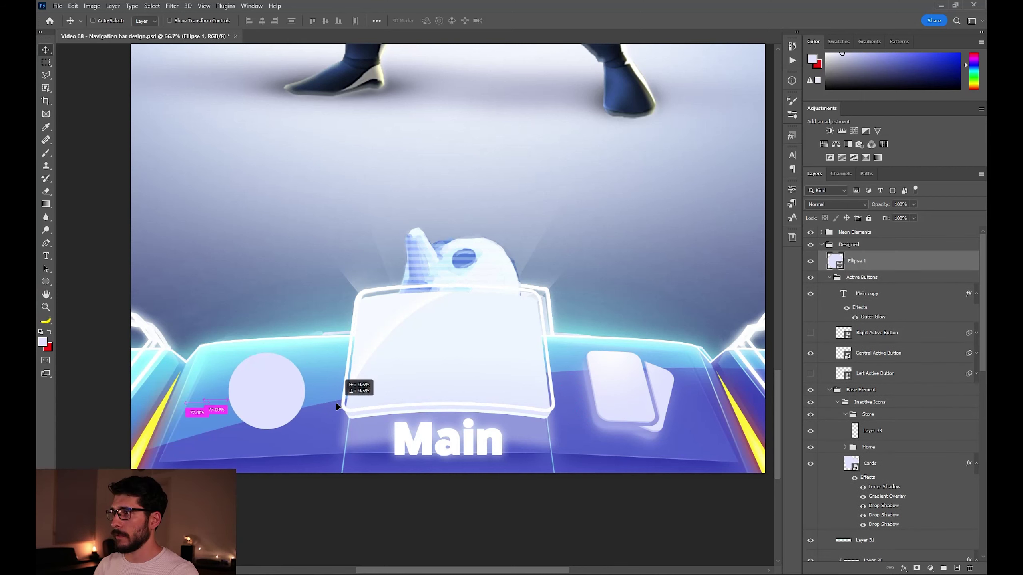
drag(336, 403, 335, 404)
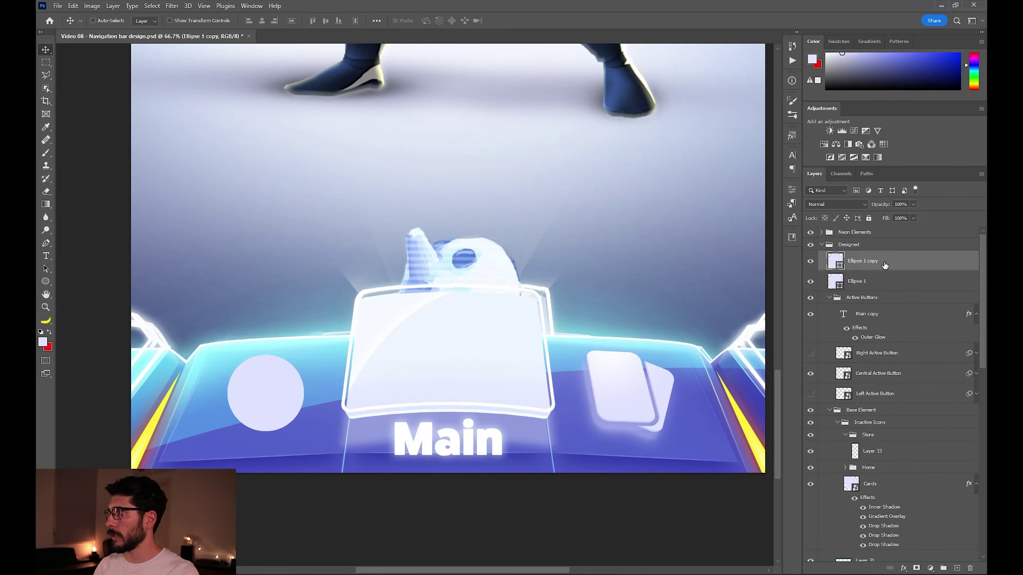
Enlarge the lower of the two stacked circles slightly about its centre and fill it red to outline the coin.
click(869, 281)
key(ctrl+t)
drag(306, 354, 308, 350)
key(Return)
key(x)
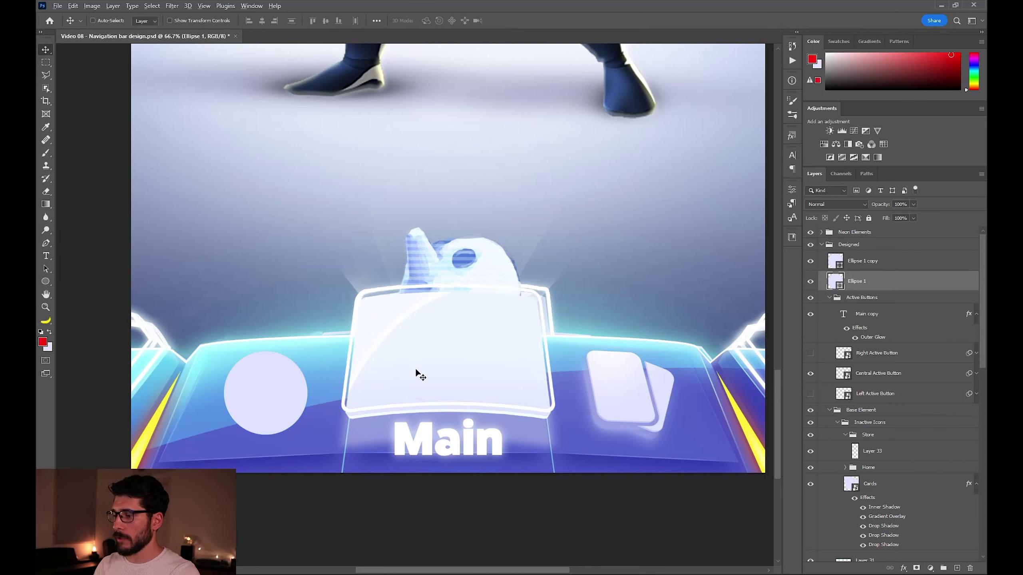
key(alt+BackSpace)
Duplicate the coin and its red outline twice in the Store group, offsetting the copies behind the front coin.
shift+click(924, 264)
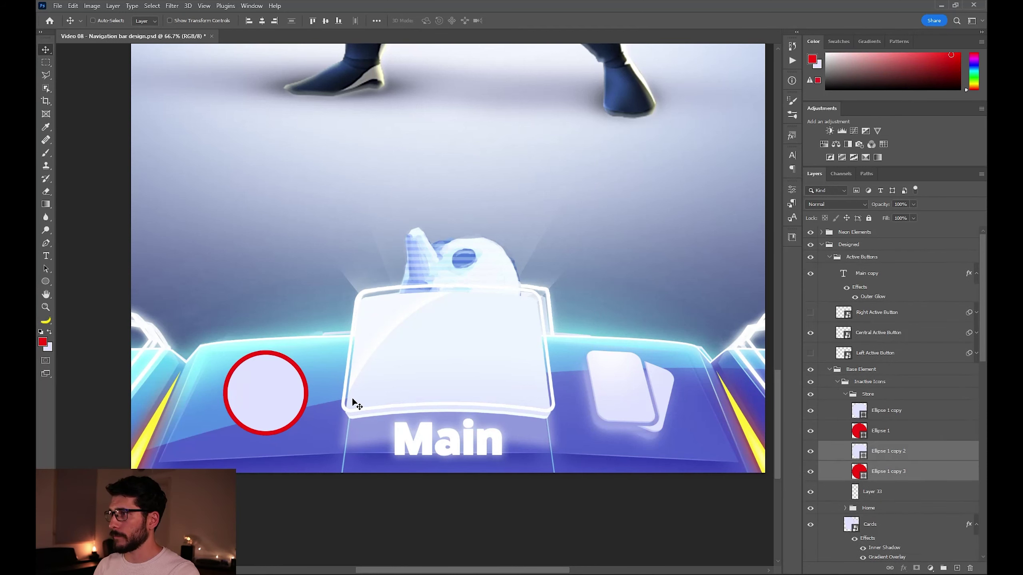
drag(352, 398, 334, 411)
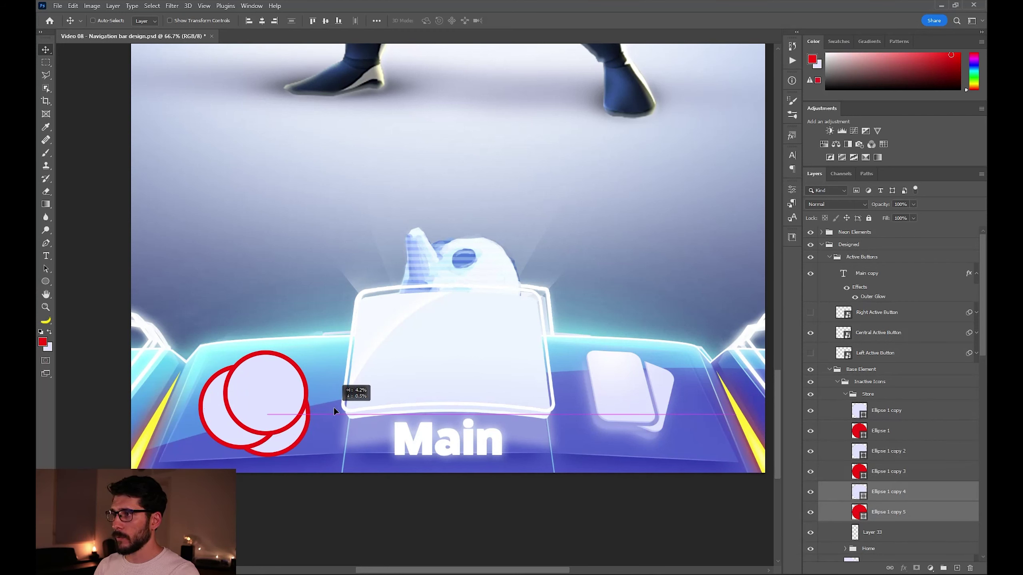
drag(334, 411, 333, 410)
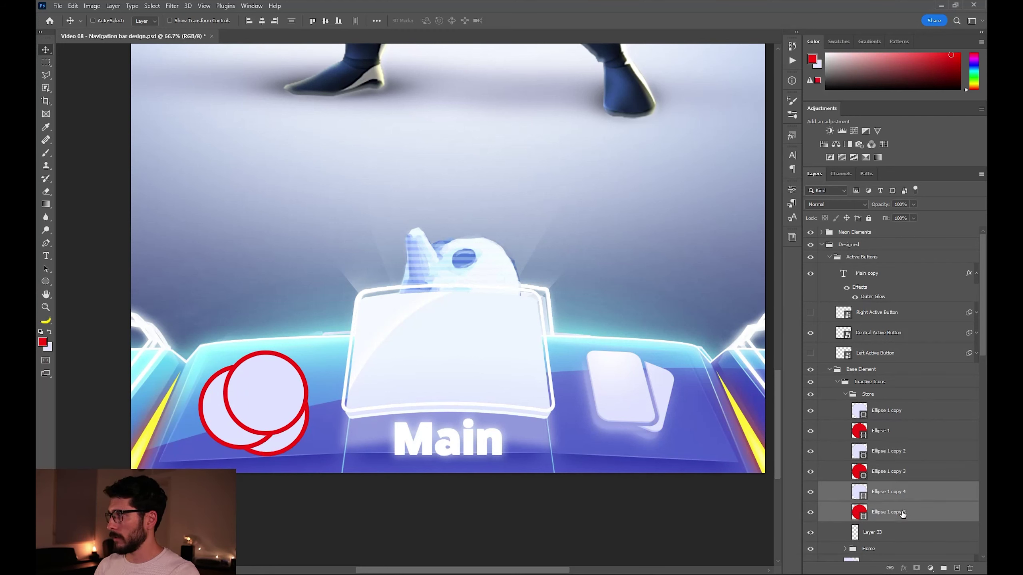
Scale the coin stack down and cut the red outlines out of the coins behind to leave transparent gaps.
click(902, 514)
shift+click(905, 412)
key(ctrl+t)
drag(309, 457, 270, 406)
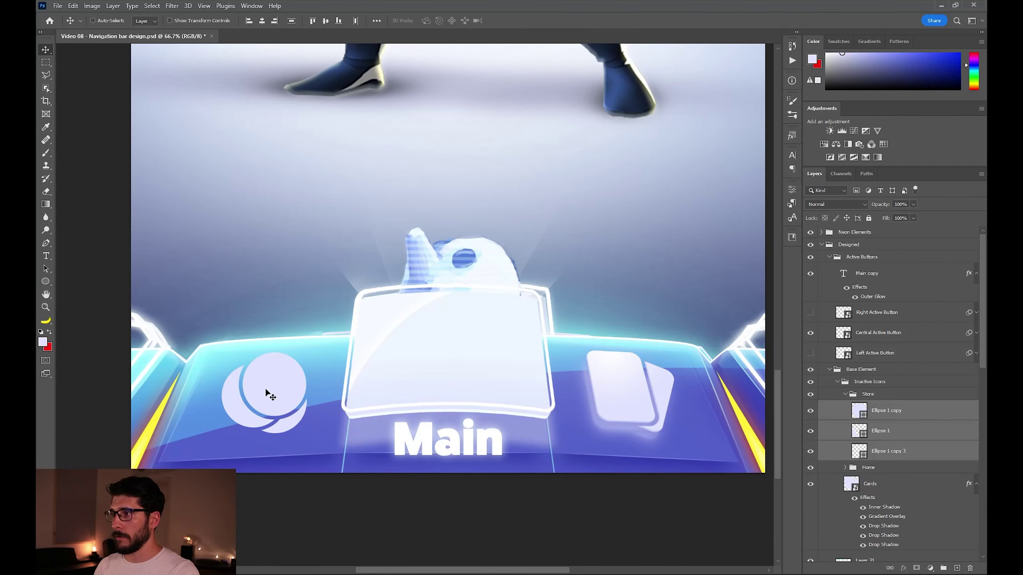
Add a violet-blue "$" in the FatFrank Heavy font, centred on the front coin.
ctrl+click(267, 391)
key(t)
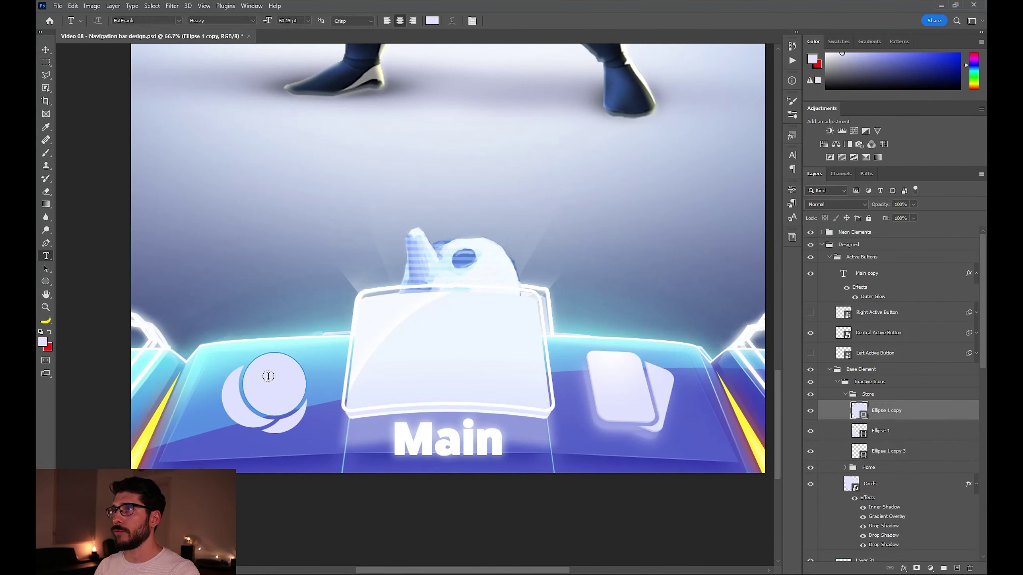
click(289, 318)
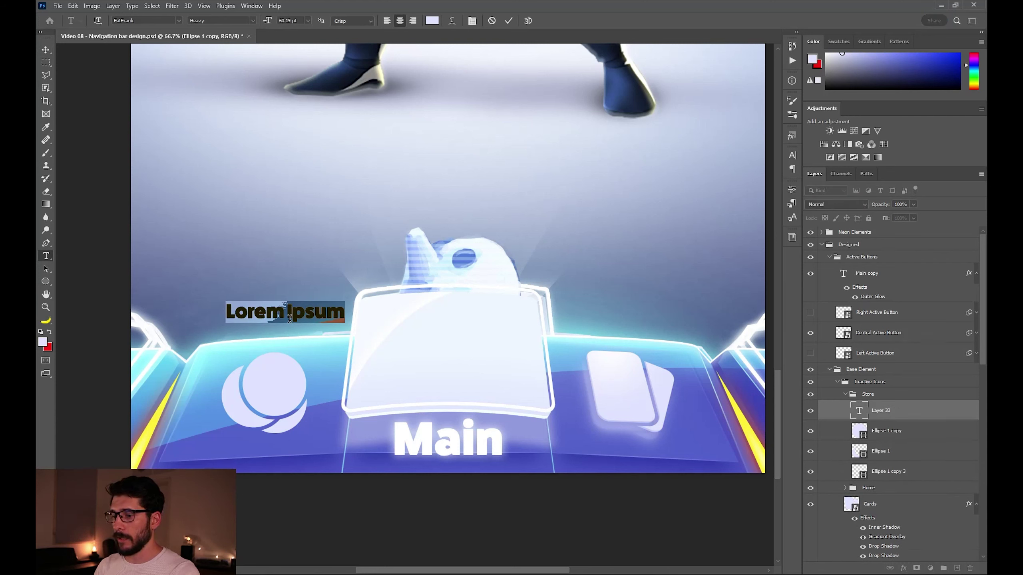
text($)
key(ctrl+Return)
key(v)
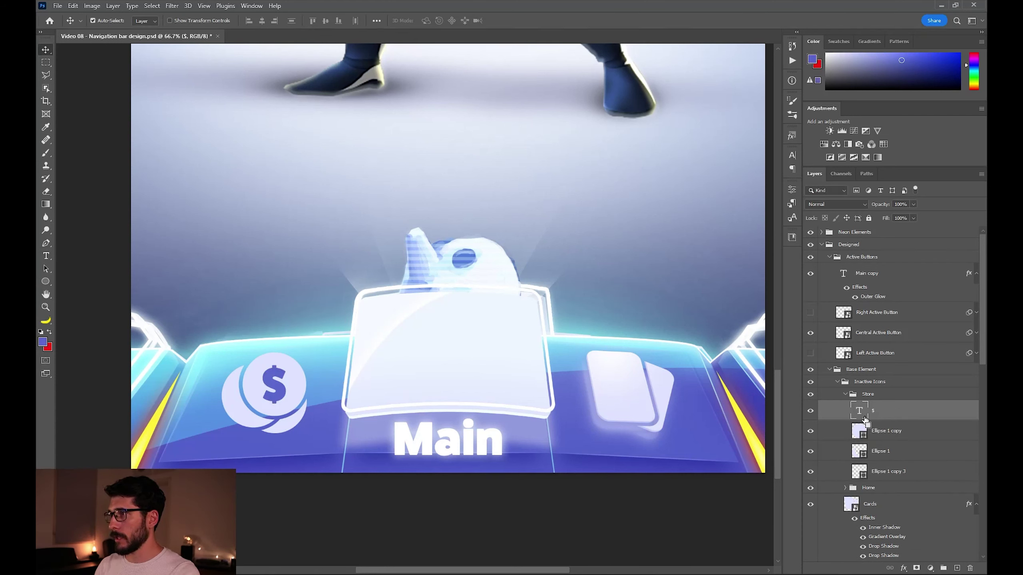
Mask the dollar sign's shape out of the front coin and hide the text layer.
ctrl+click(859, 411)
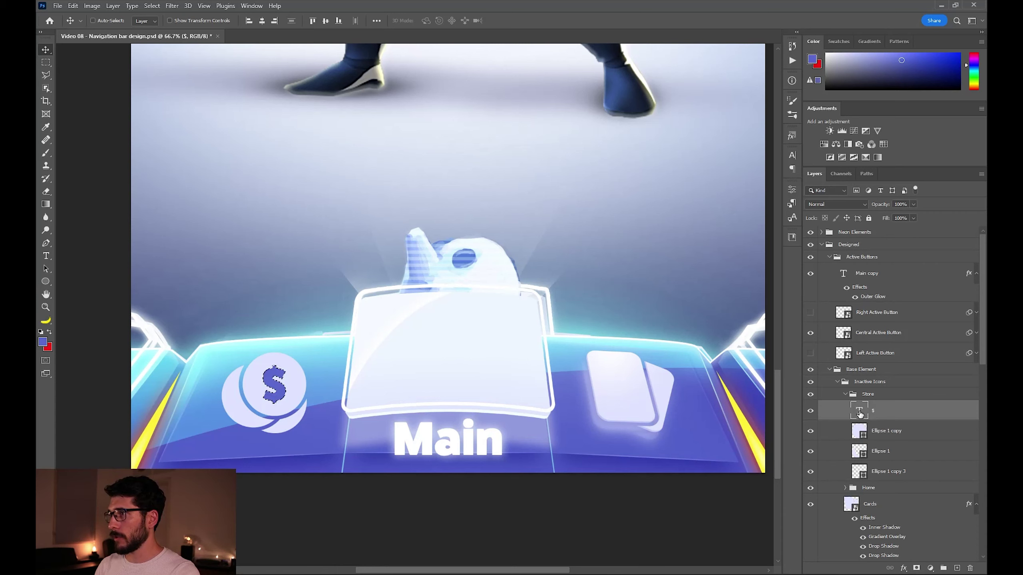
click(911, 438)
alt+click(916, 568)
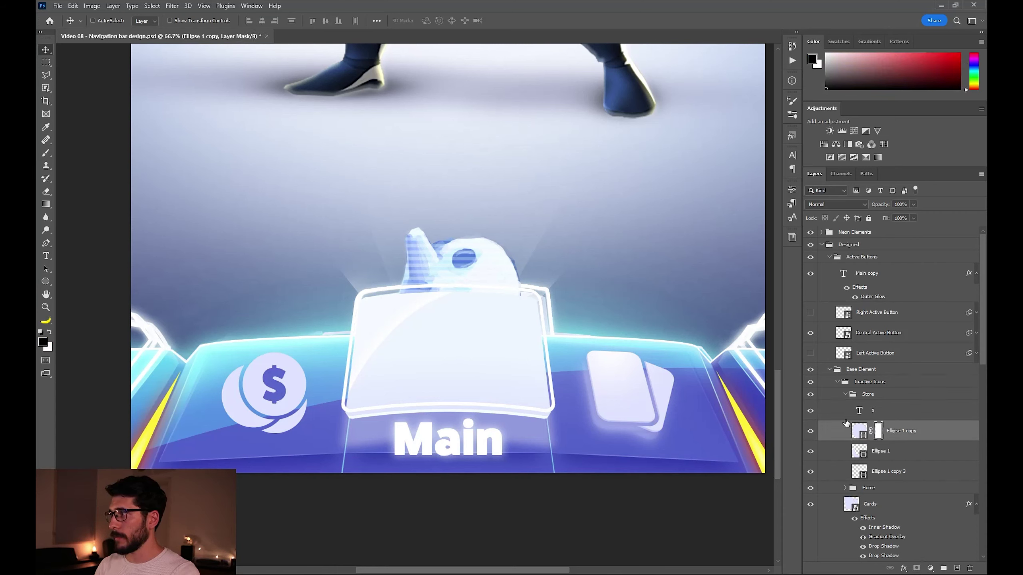
click(869, 410)
click(811, 410)
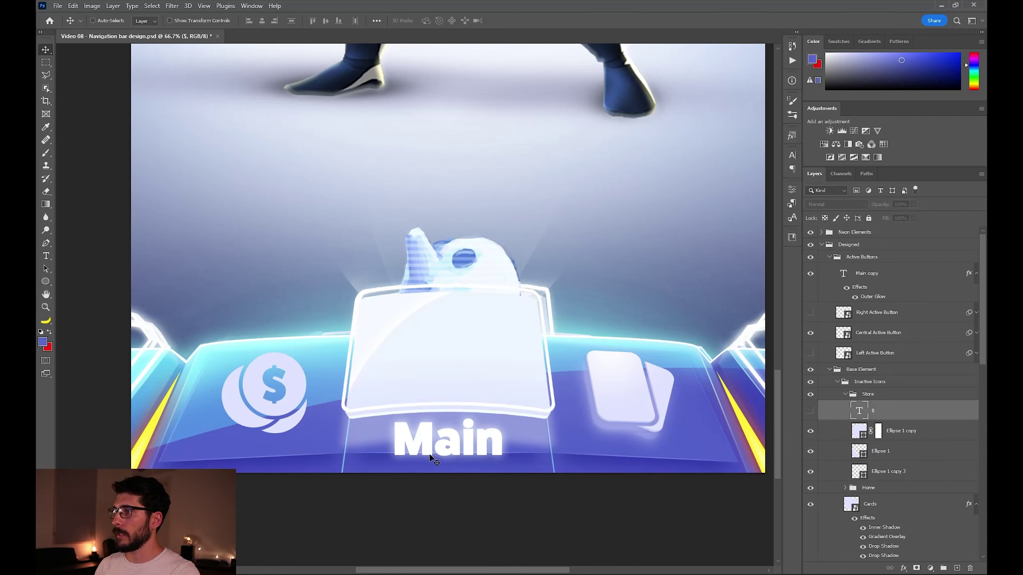
Convert the coin layers to one smart object and copy the Cards layer effects onto it.
right_click(915, 475)
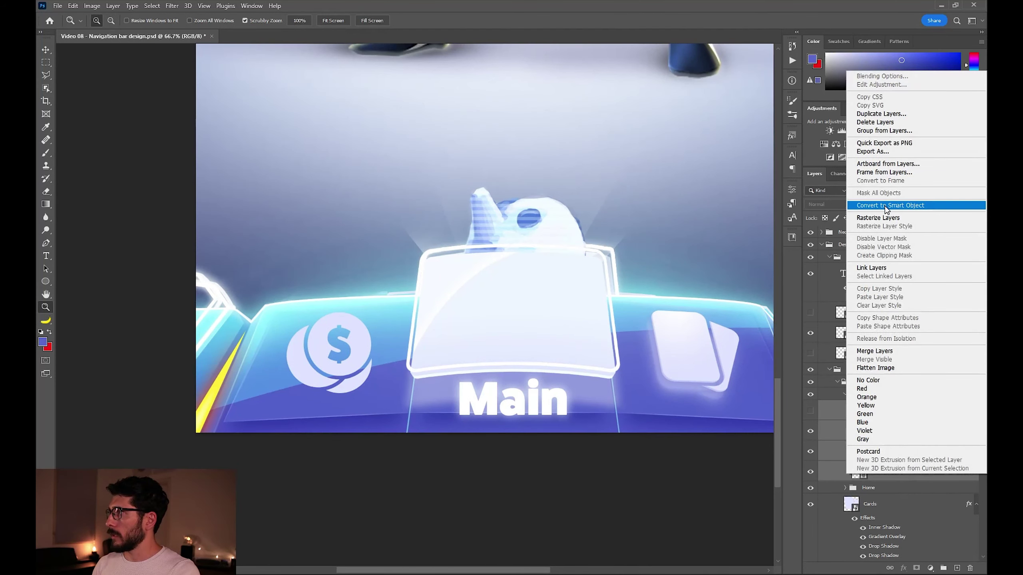
click(885, 205)
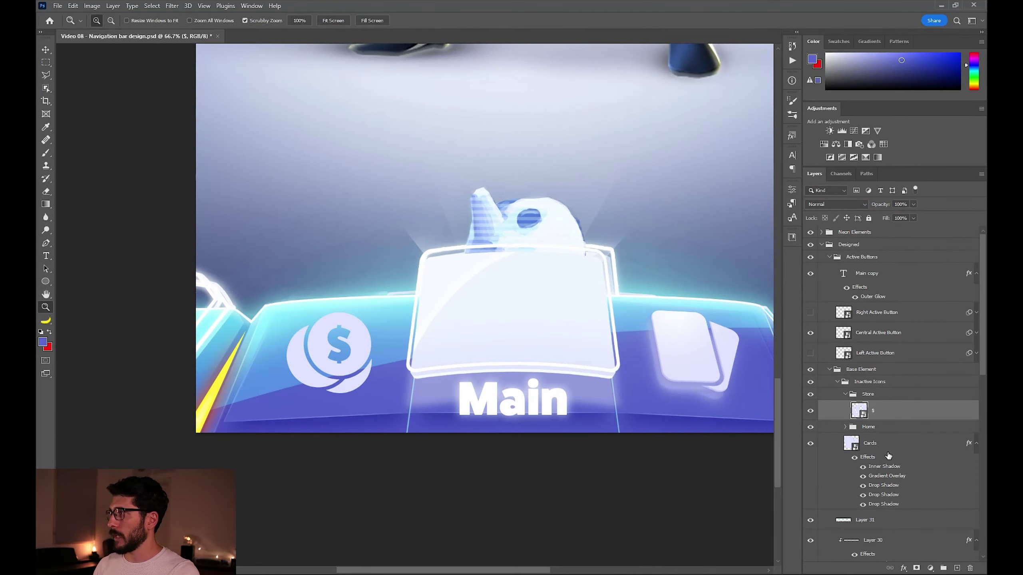
drag(886, 462, 893, 415)
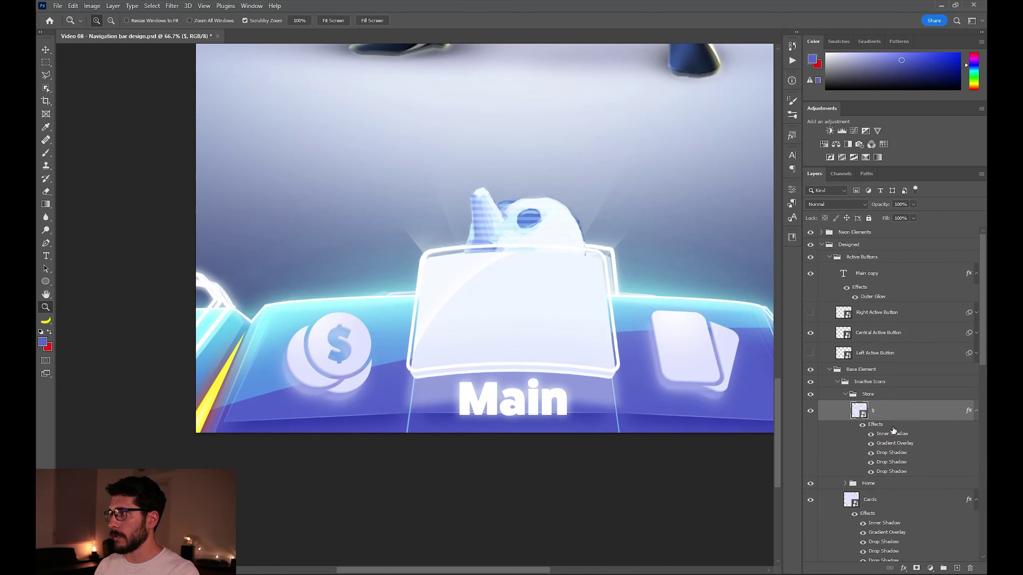
Adjust the angle of the coin icon's Inner Shadow.
double_click(827, 435)
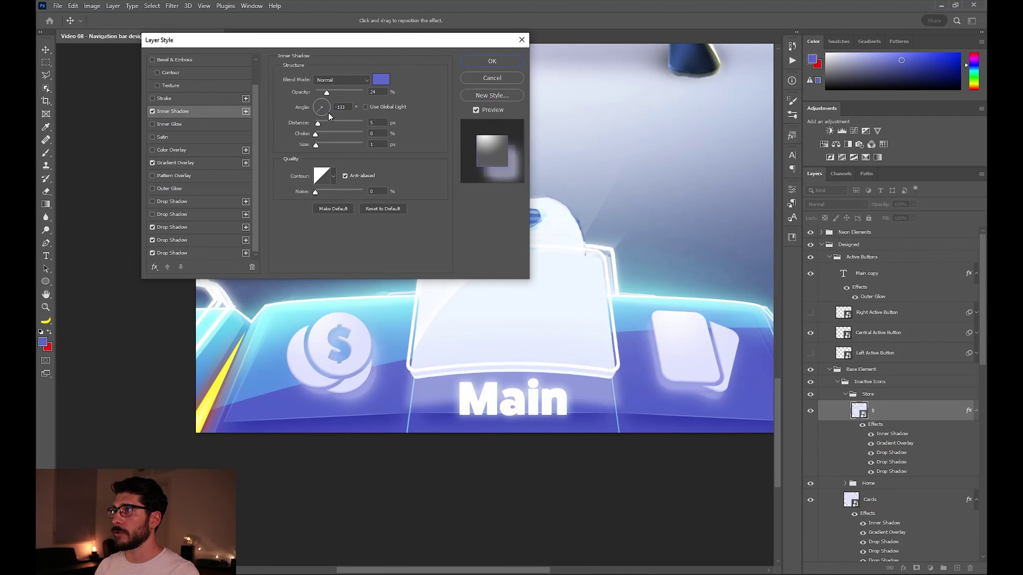
click(328, 112)
key(Return)
Widen the coin icon's base and slant its upper edge inward to follow the bar's perspective.
key(ctrl+t)
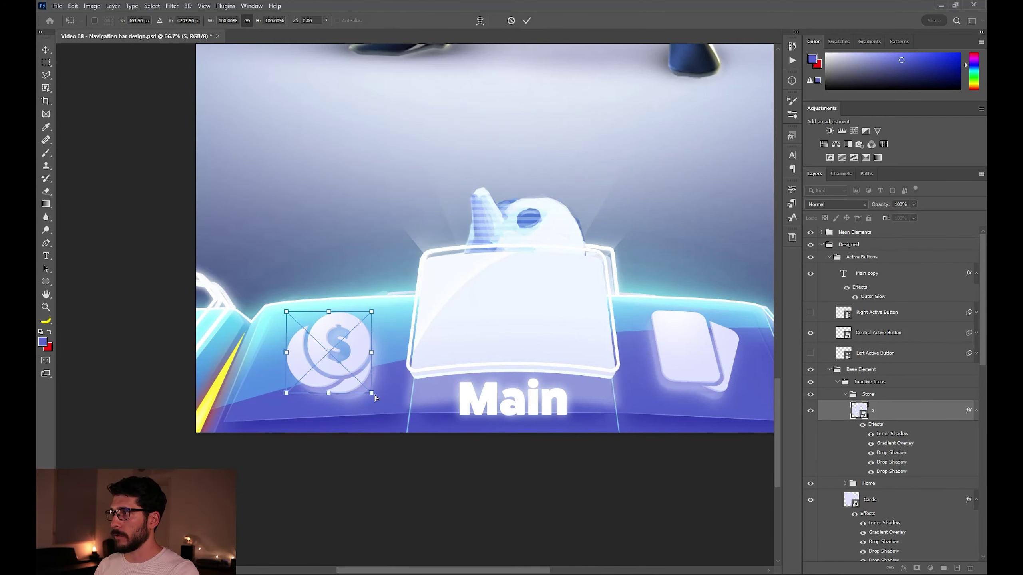
drag(376, 397, 377, 395)
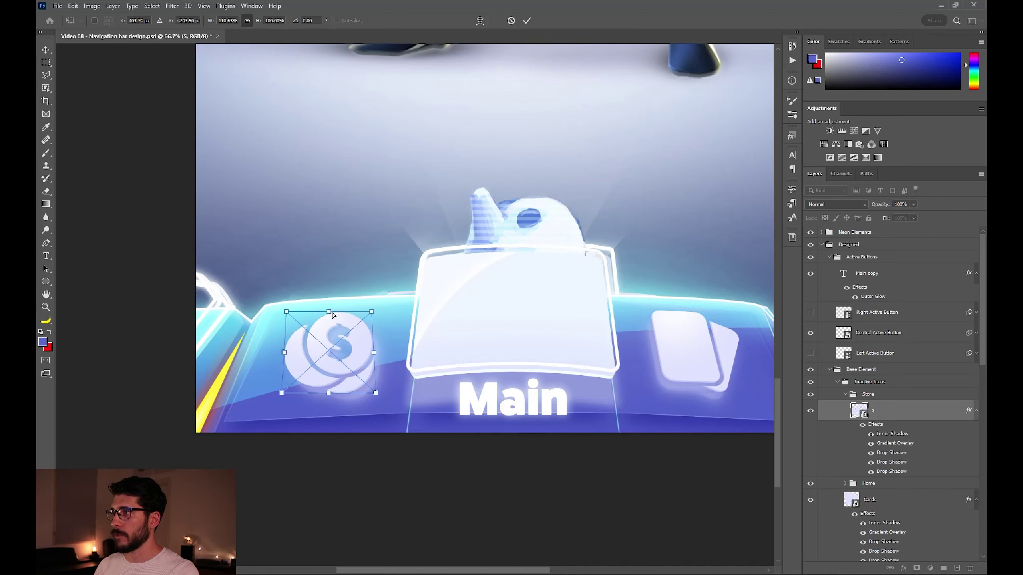
drag(333, 316, 347, 321)
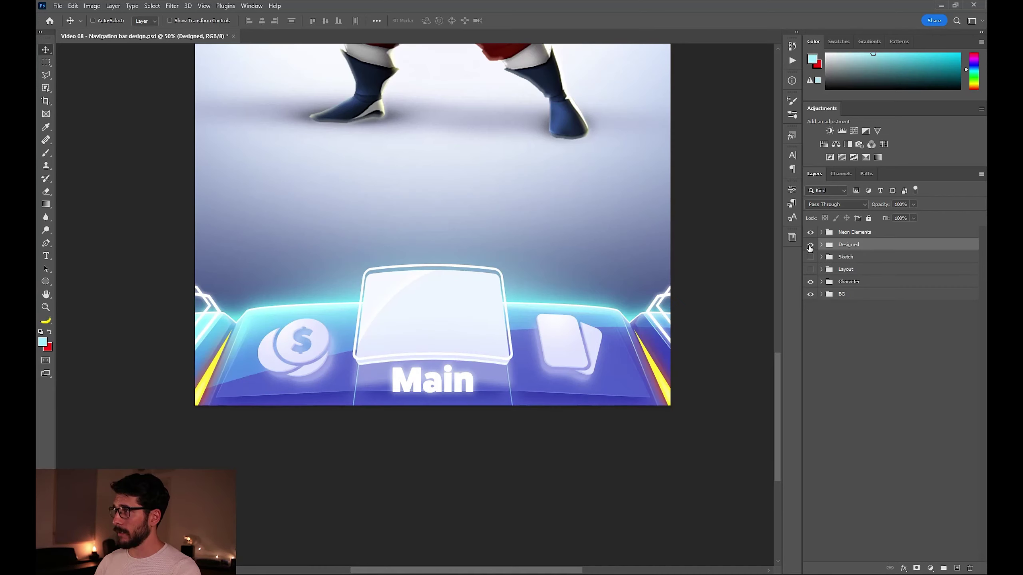
Copy the sketched house above the Designed group and place it in a new group named "Main button icon".
click(811, 245)
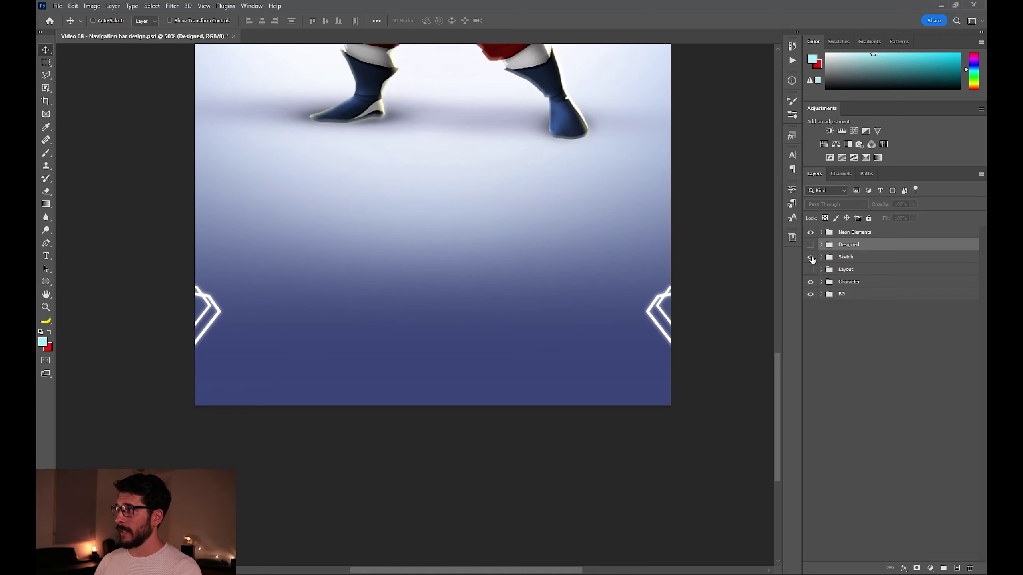
click(810, 257)
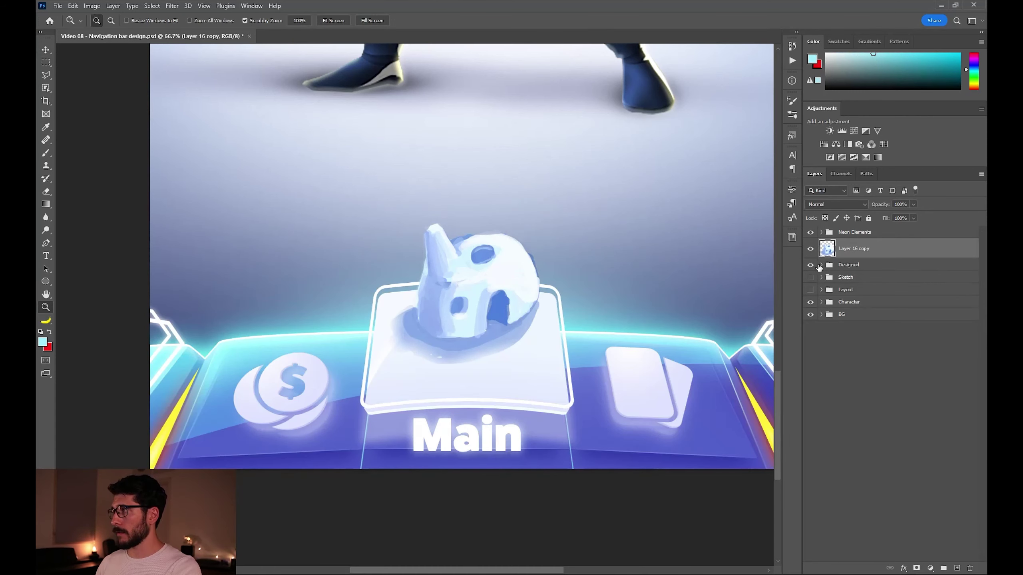
key(ctrl+g)
double_click(849, 245)
text(Main button ic)
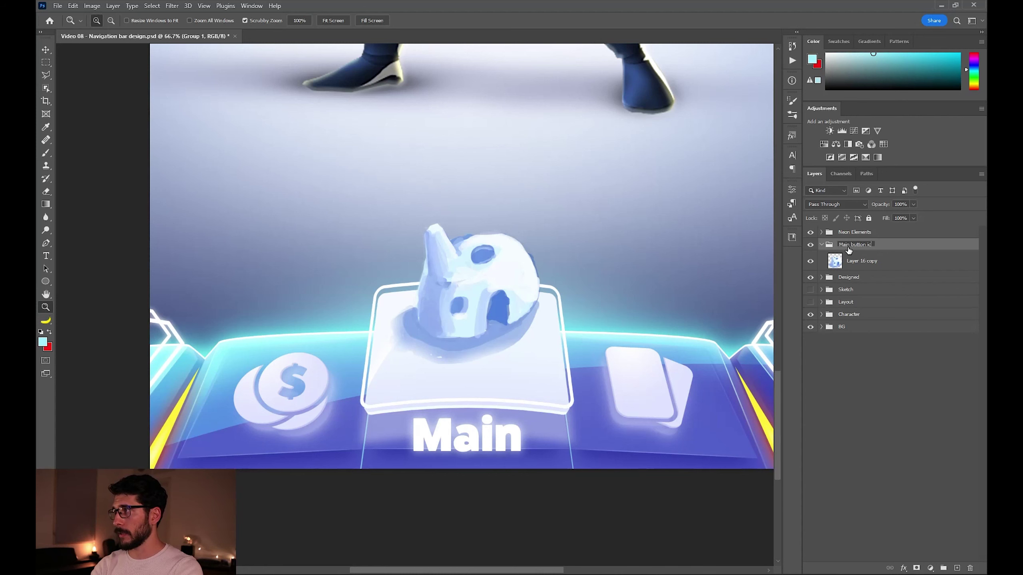
text(on)
key(Return)
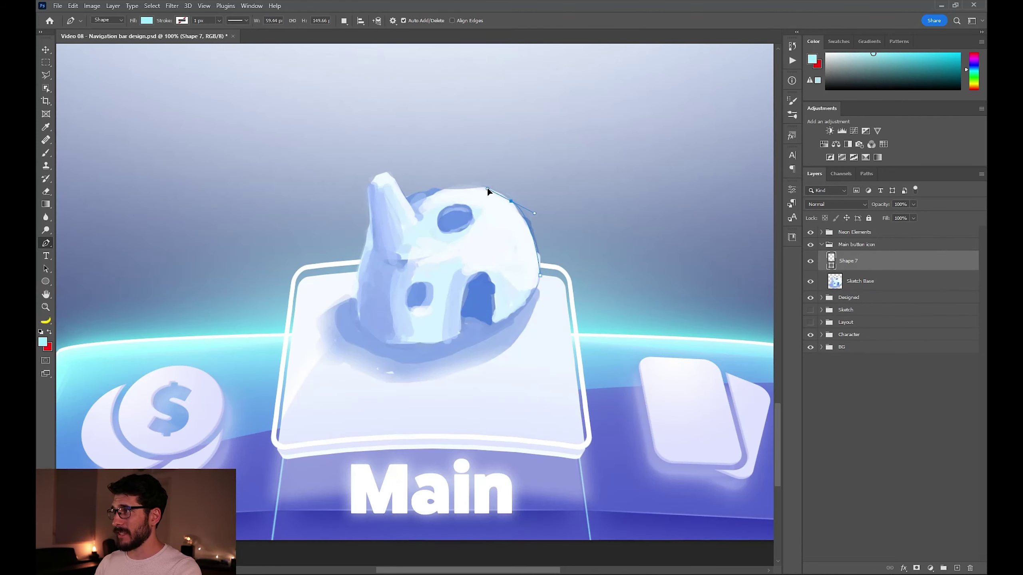
Trace the sketched house's rounded dome as a light cyan Pen shape and skew it to fit the perspective.
drag(488, 188, 381, 185)
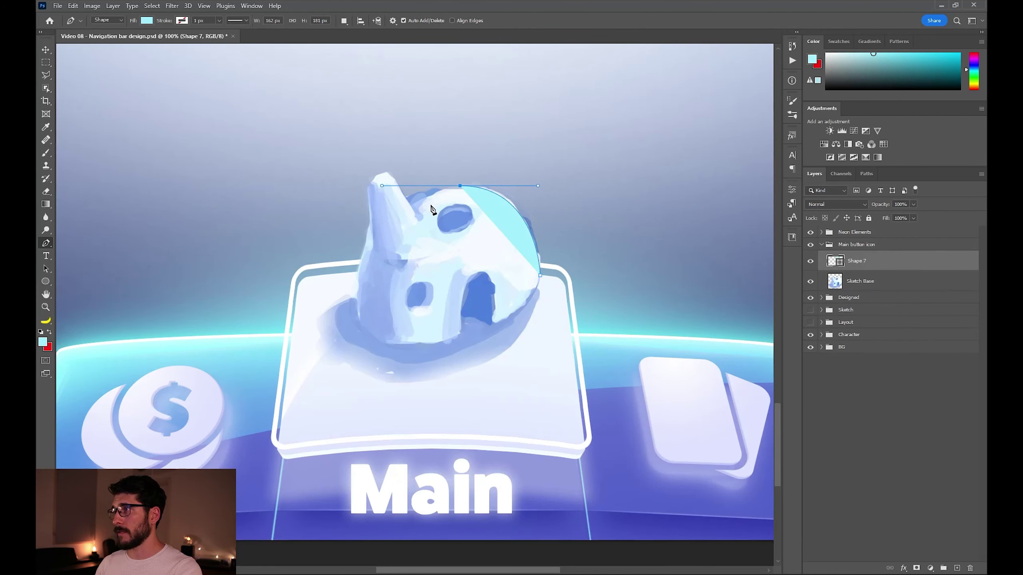
drag(402, 347, 456, 337)
drag(541, 377, 529, 370)
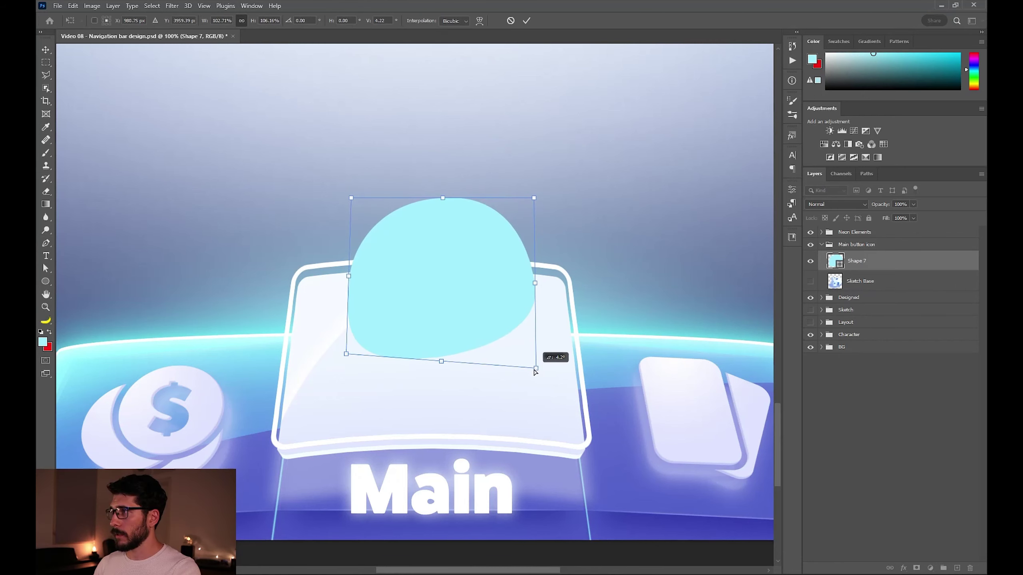
drag(356, 199, 354, 194)
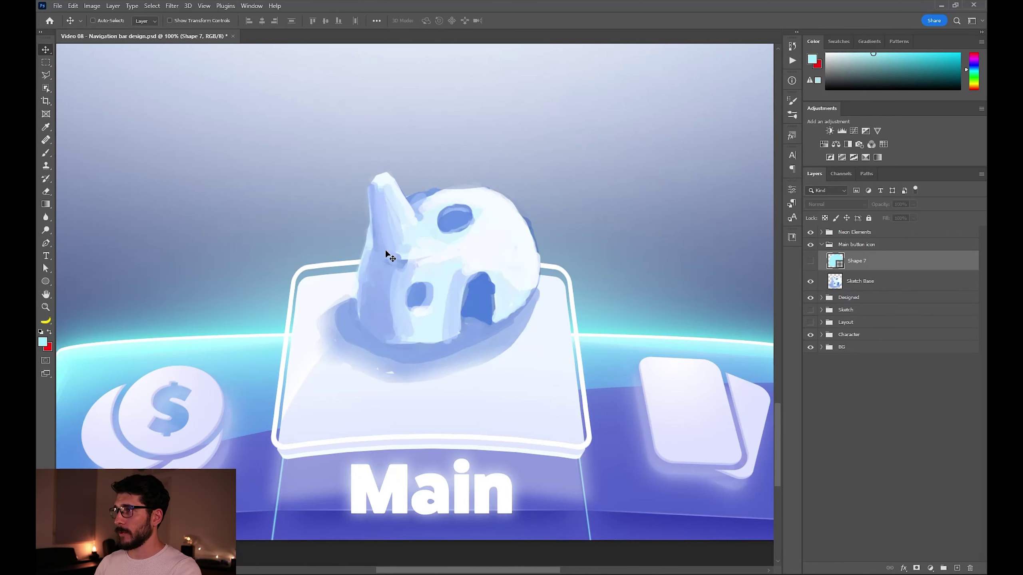
click(810, 260)
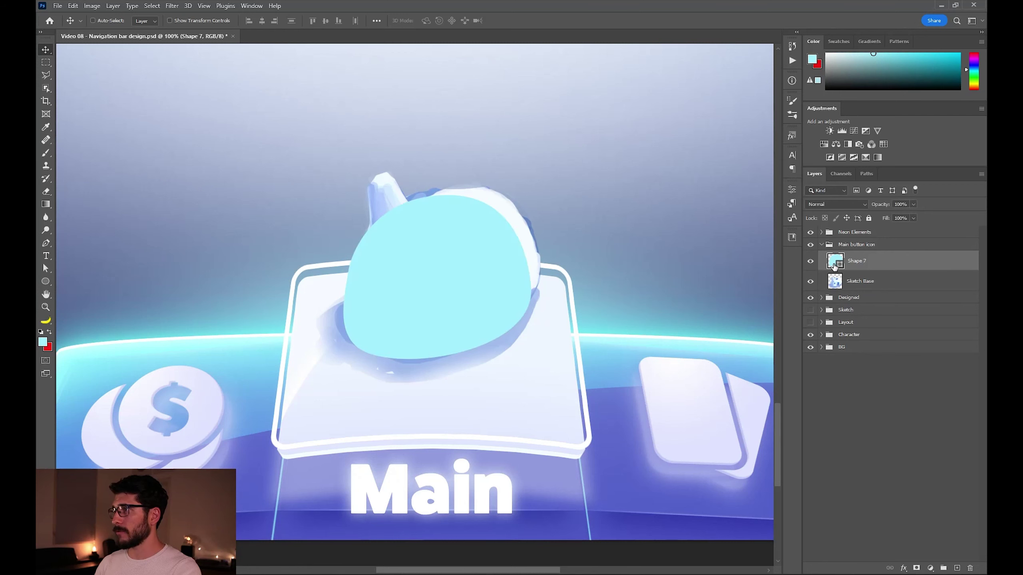
Hide the dome and trace the house's pointed chimney as a separate light cyan Pen shape.
click(810, 262)
key(p)
click(420, 224)
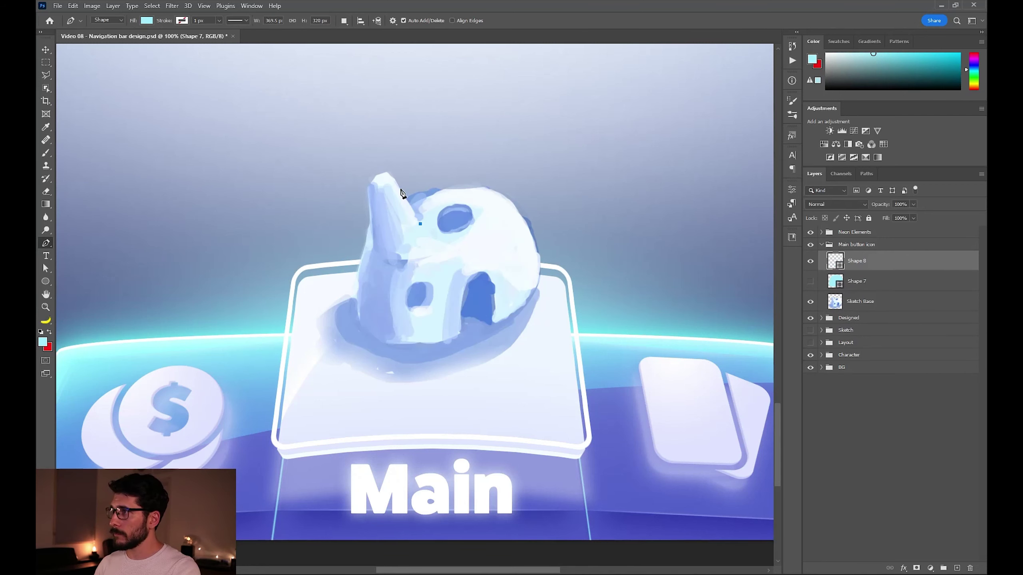
drag(378, 175, 362, 178)
click(376, 251)
drag(420, 224, 422, 185)
key(a)
click(732, 304)
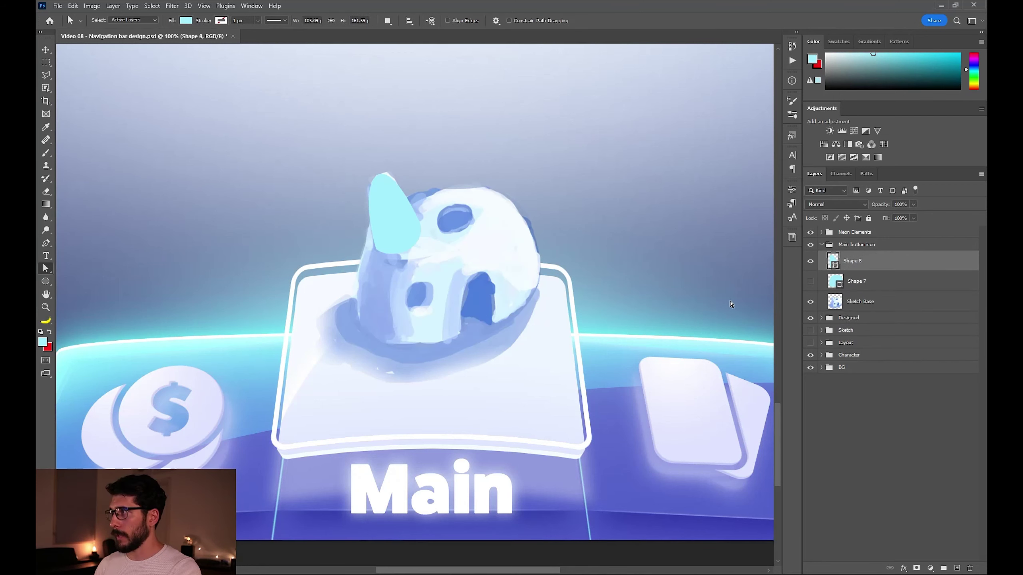
Hide the chimney shape and trace the house's arched doorway as a closed Pen shape.
click(810, 260)
shift+click(857, 281)
key(p)
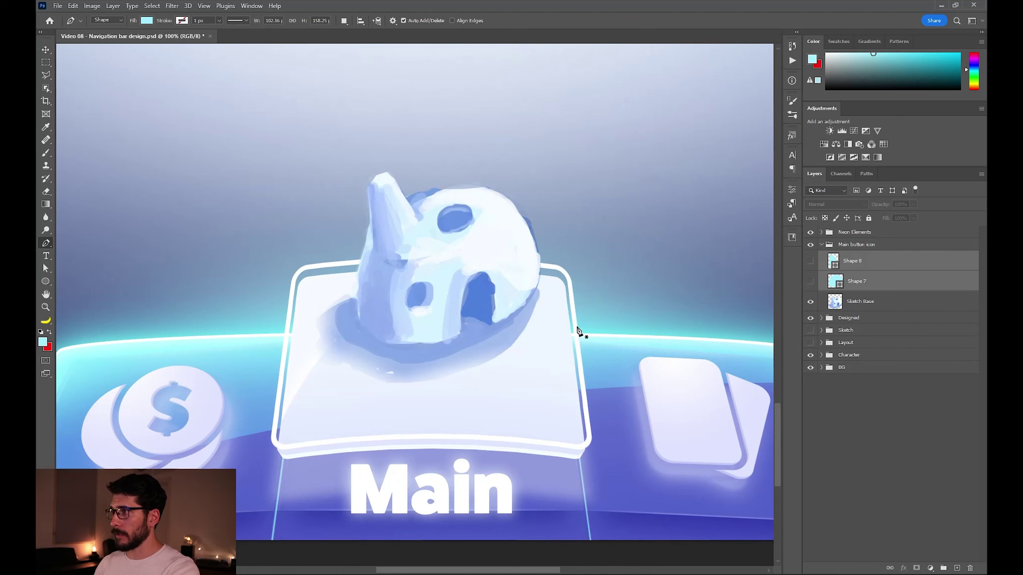
click(492, 324)
click(484, 274)
click(473, 276)
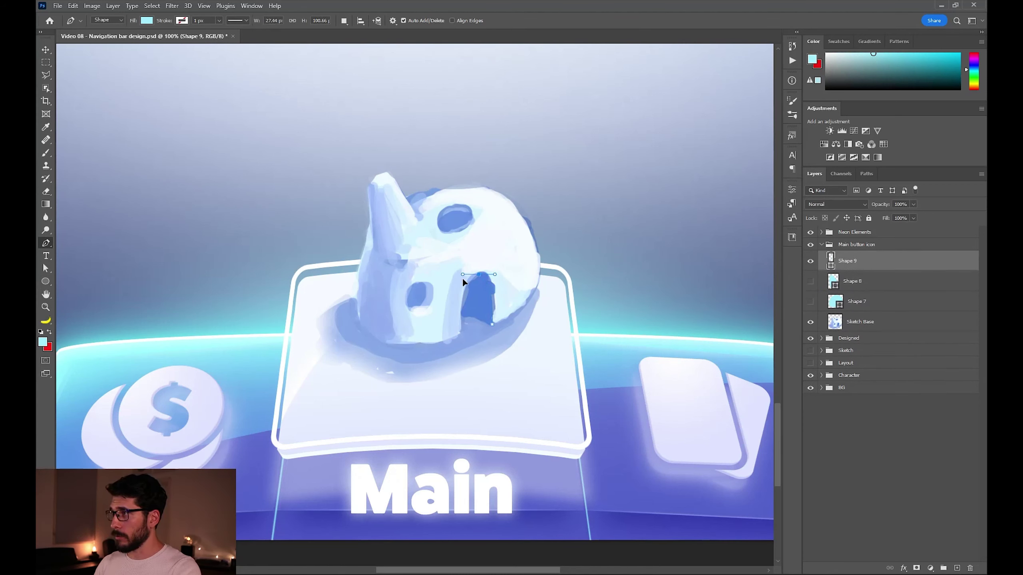
drag(463, 279, 456, 280)
click(462, 333)
click(492, 324)
key(a)
Draw two ellipses for the house's upper and lower windows, in darker cyan and clipped to the dome.
click(45, 281)
drag(432, 199, 476, 227)
mouse_move(405, 282)
mouse_down()
mouse_move(426, 314)
mouse_move(445, 307)
mouse_up()
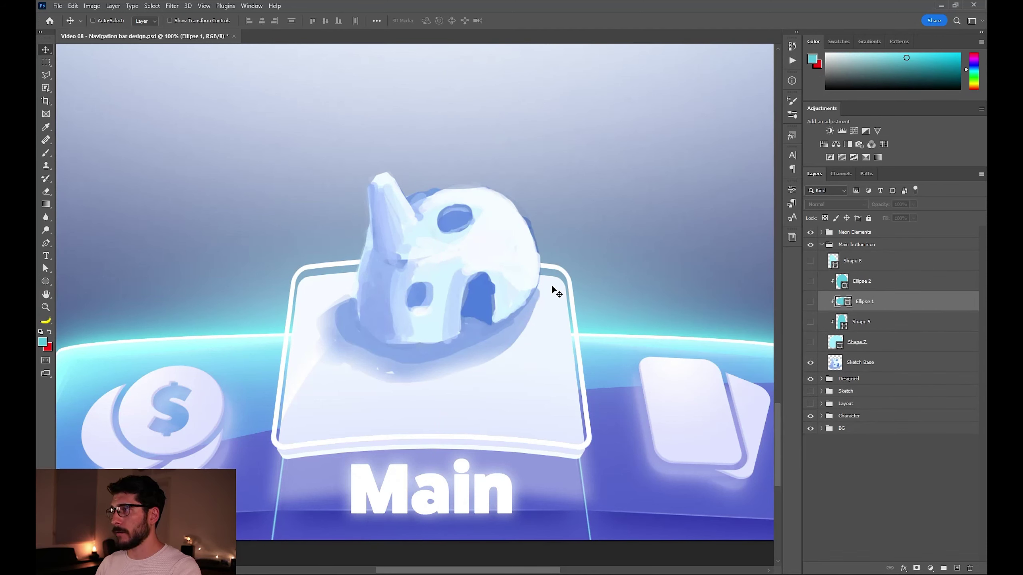
Sample the sketched house's tones and recolour the vector house with a near-white dome and chimney and mid-blue windows and doorway.
key(b)
alt+click(484, 244)
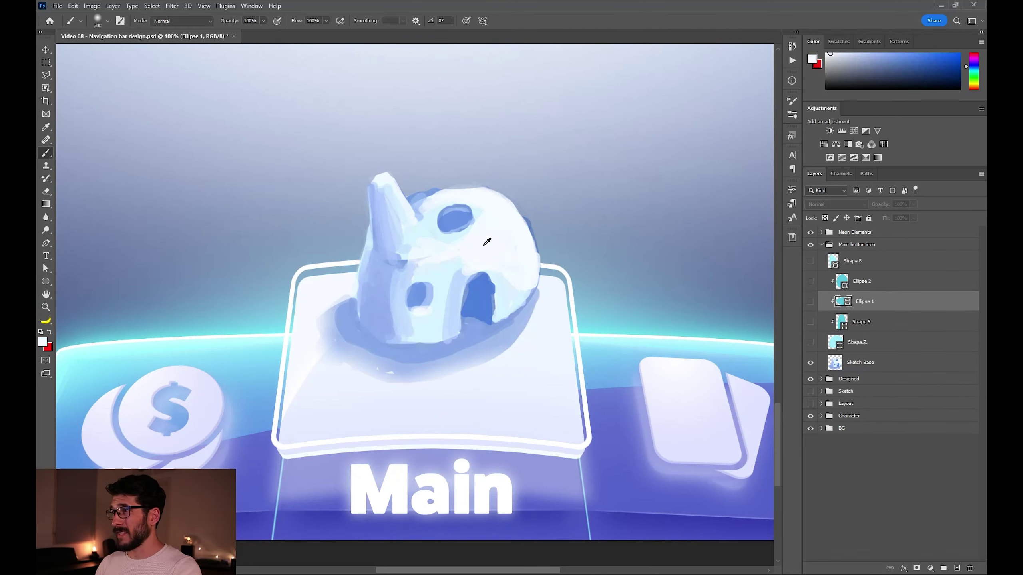
key(x)
alt+click(440, 282)
alt+click(438, 278)
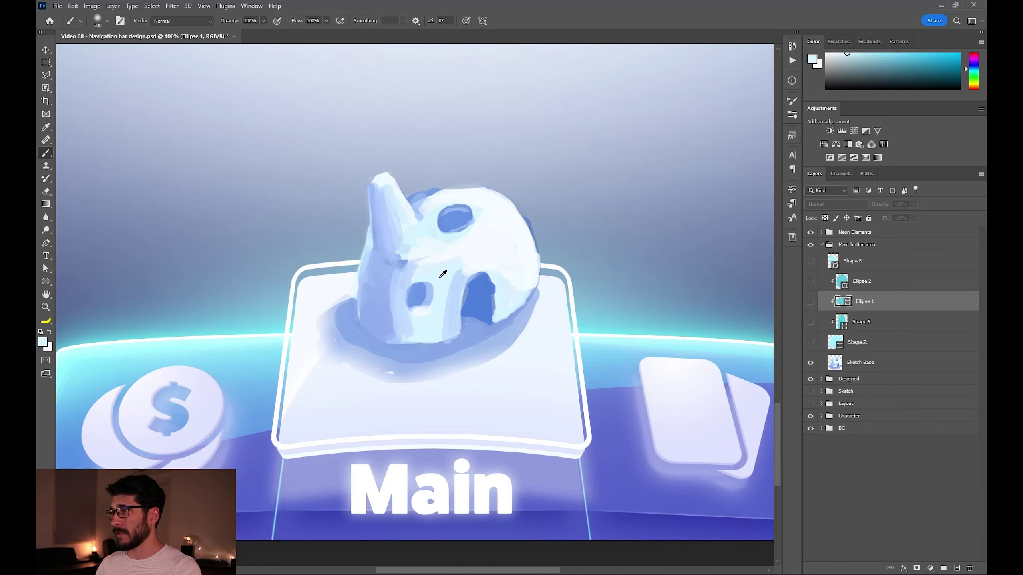
alt+click(399, 293)
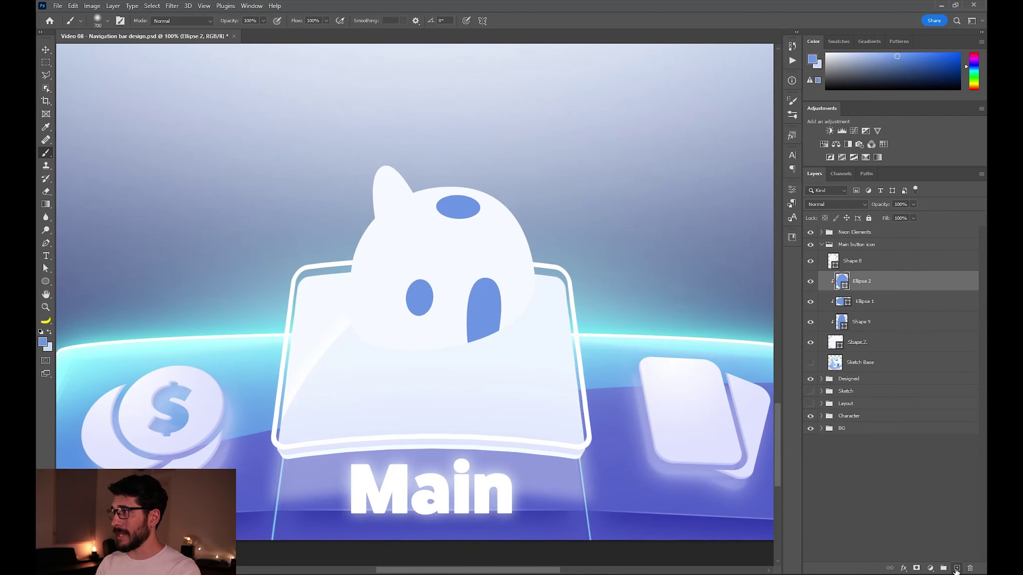
Paint a soft light blue shadow around the chimney's base with a 175 px brush on a new layer clipped to the dome.
alt+click(889, 289)
right_click(529, 242)
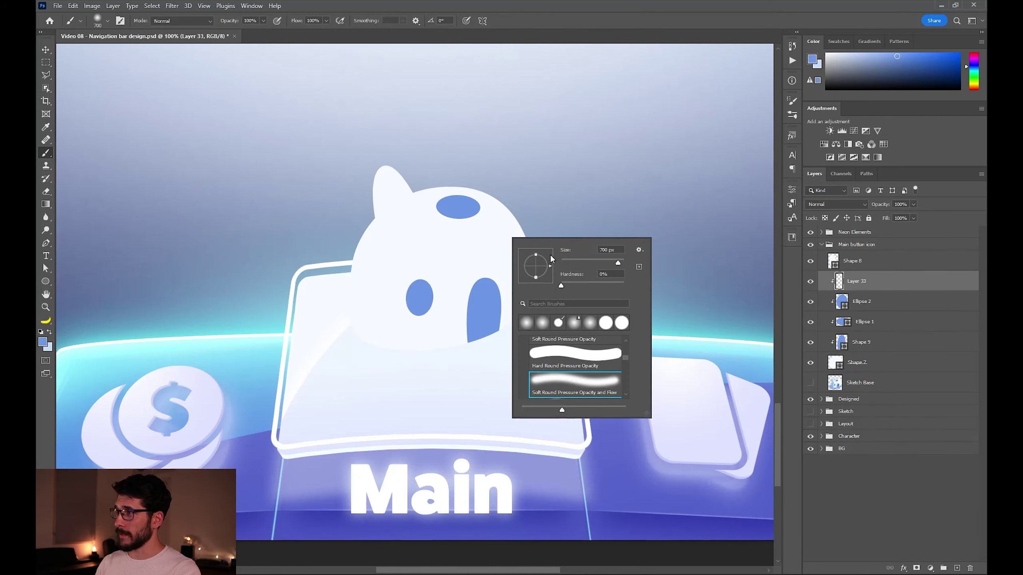
drag(617, 262, 610, 262)
click(436, 225)
key(bracketleft)
key(bracketleft)
key(bracketleft)
key(bracketleft)
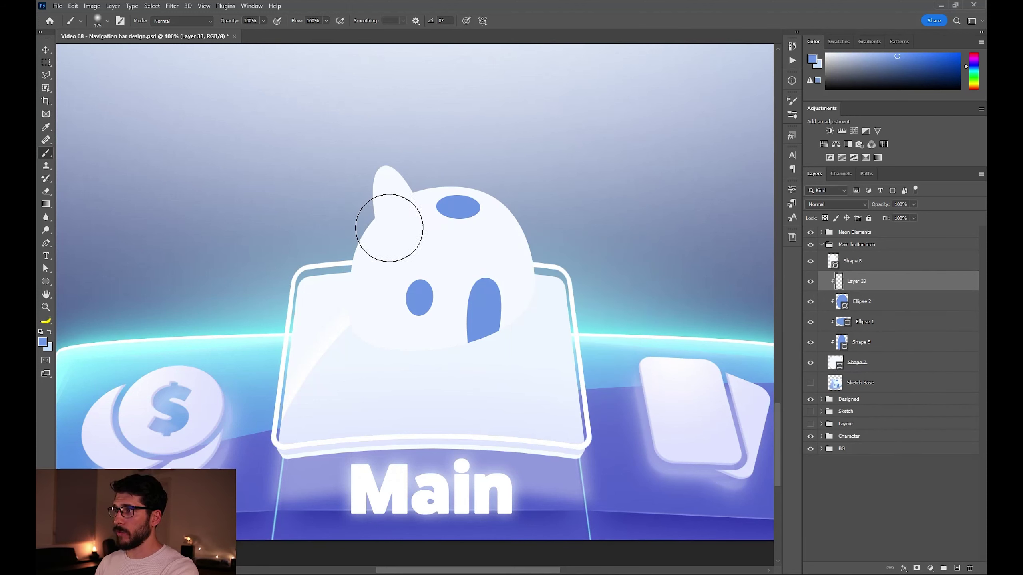
key(x)
click(393, 230)
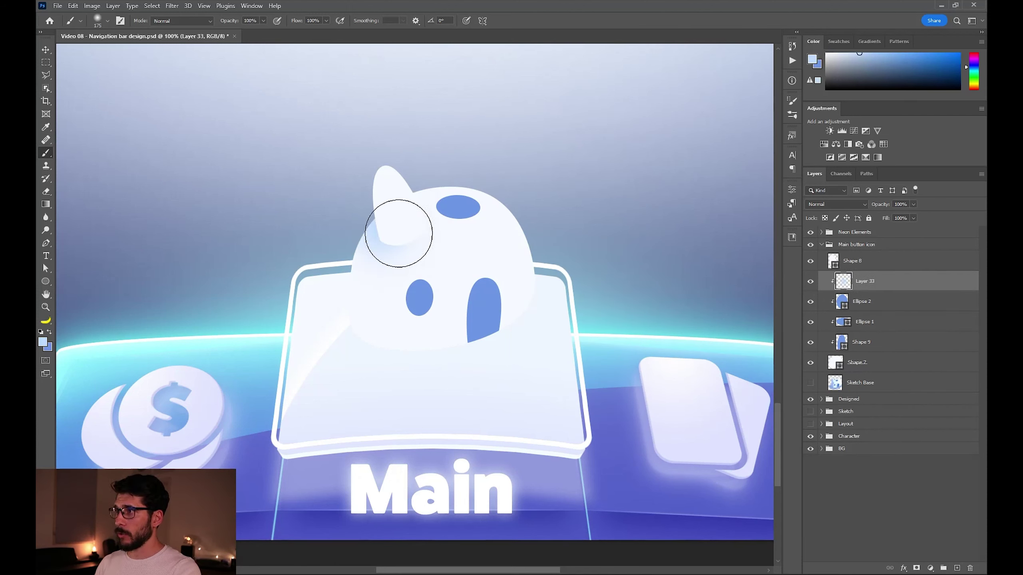
key(ctrl+z)
click(393, 238)
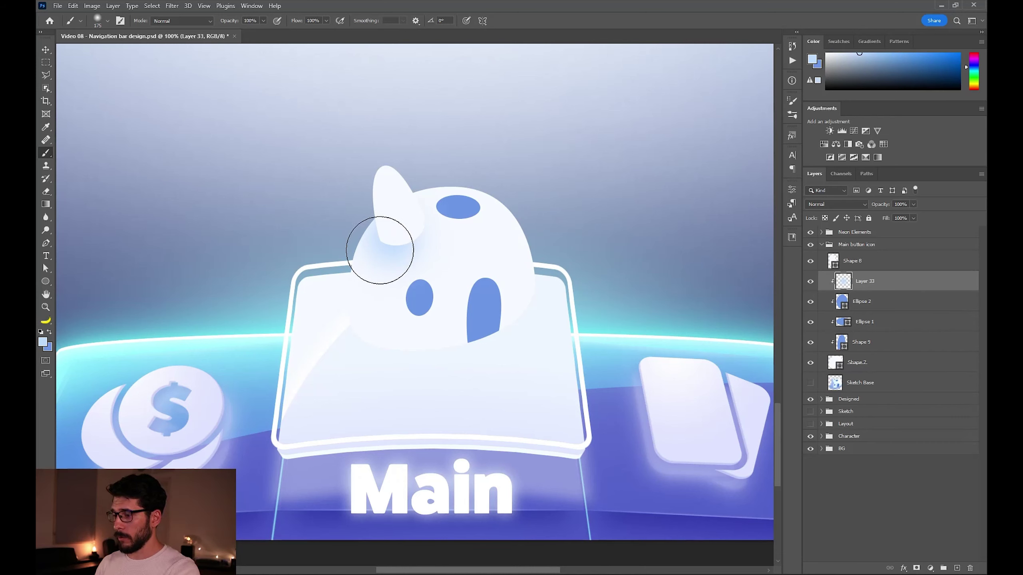
Shade the dome's left side in light blue with a 300 px soft oval brush angled at 75°.
key(bracketright)
key(bracketright)
key(bracketright)
right_click(378, 256)
drag(423, 264, 423, 263)
drag(381, 255, 385, 275)
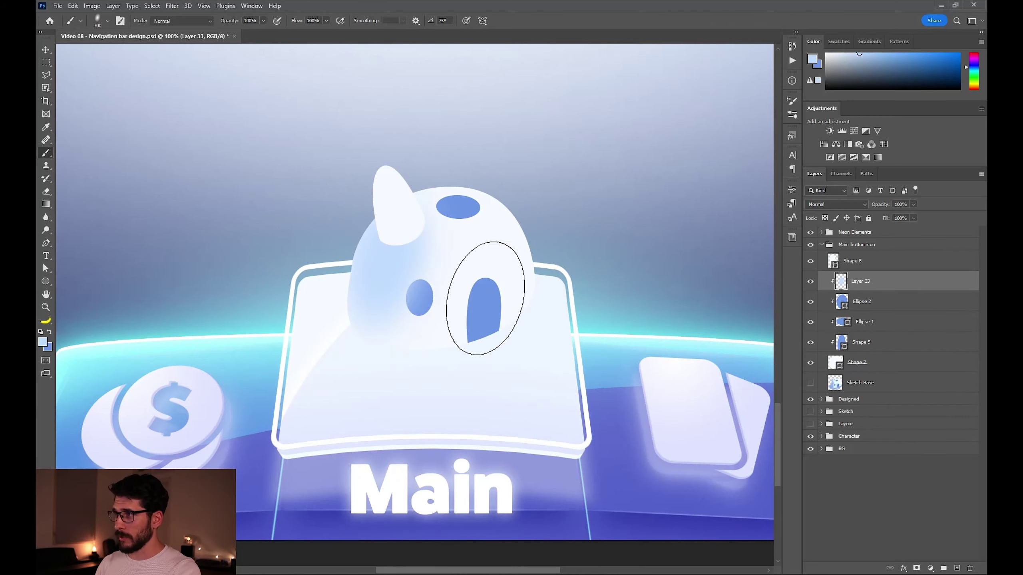
Erase the dome's shading along its outer rim, extend it along the base, and place its layer beneath the doorway and windows.
key(e)
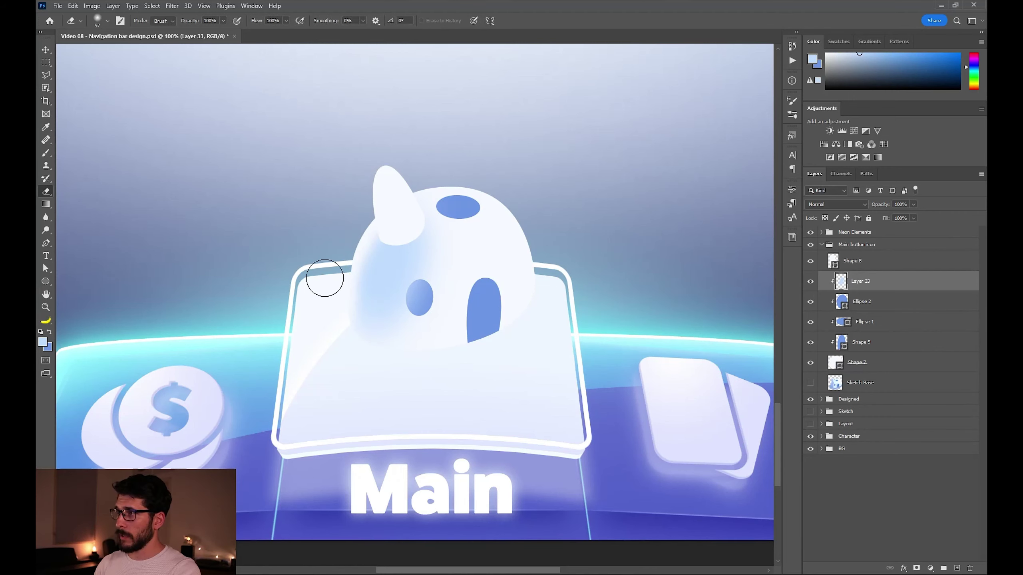
key(b)
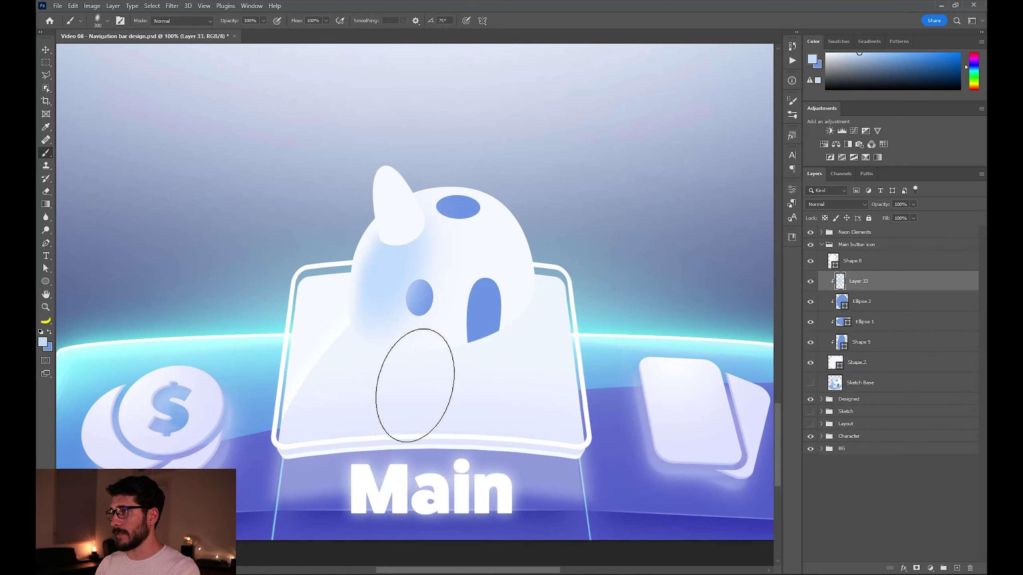
right_click(440, 364)
drag(468, 392, 474, 394)
drag(354, 397, 429, 429)
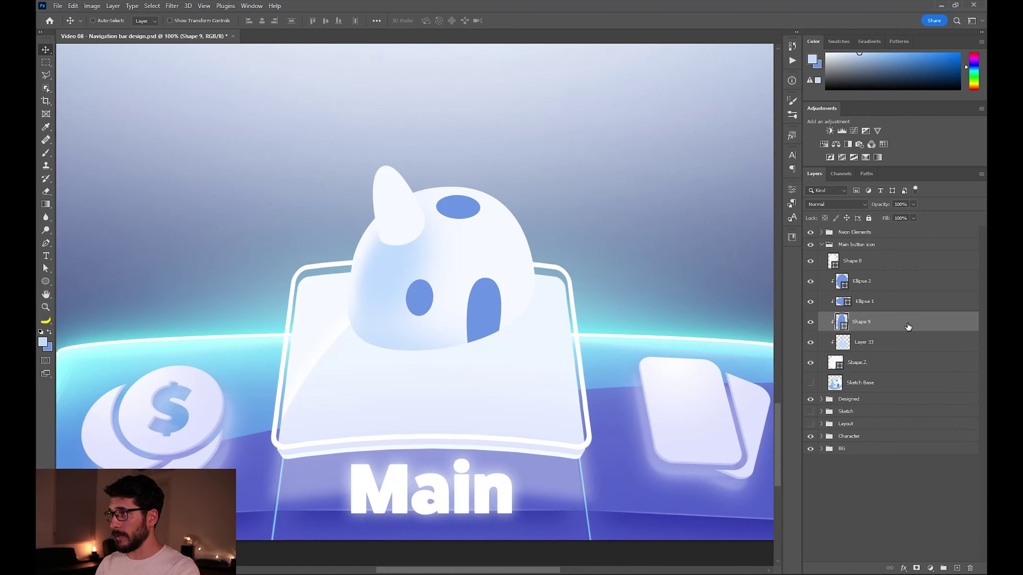
Give the doorway shape a light blue inner shadow and a dark blue colour overlay.
key(F2)
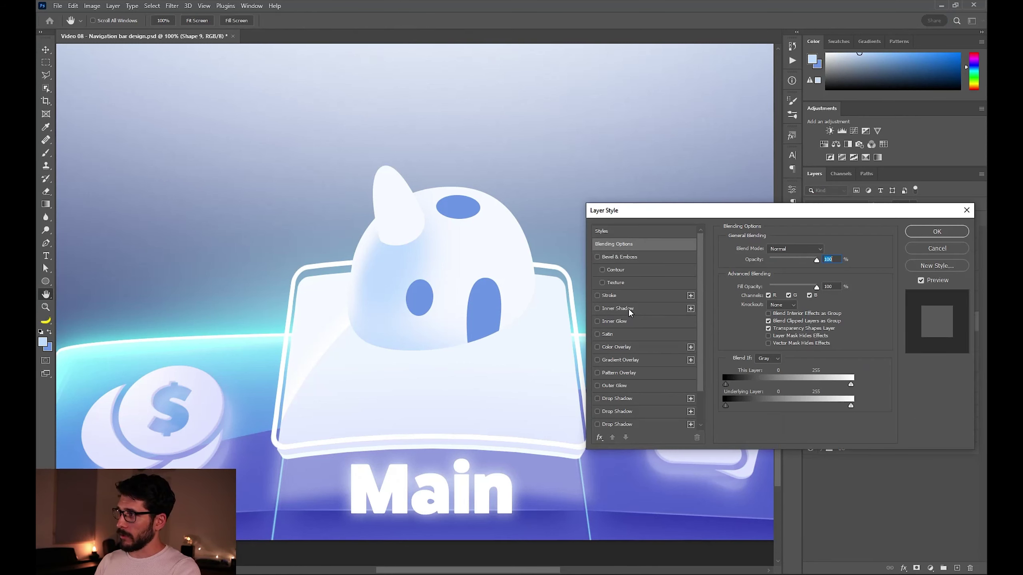
click(617, 308)
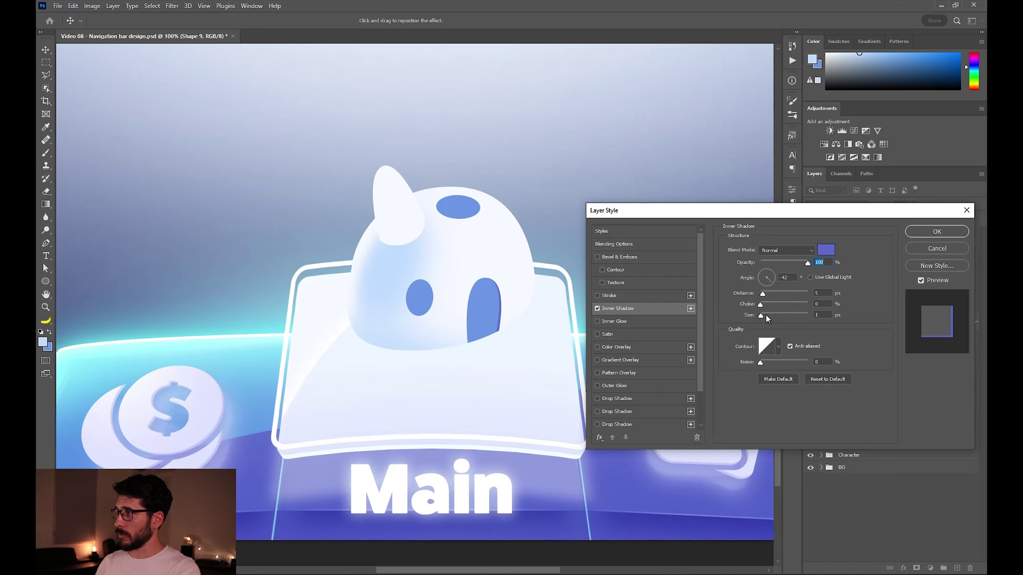
click(826, 250)
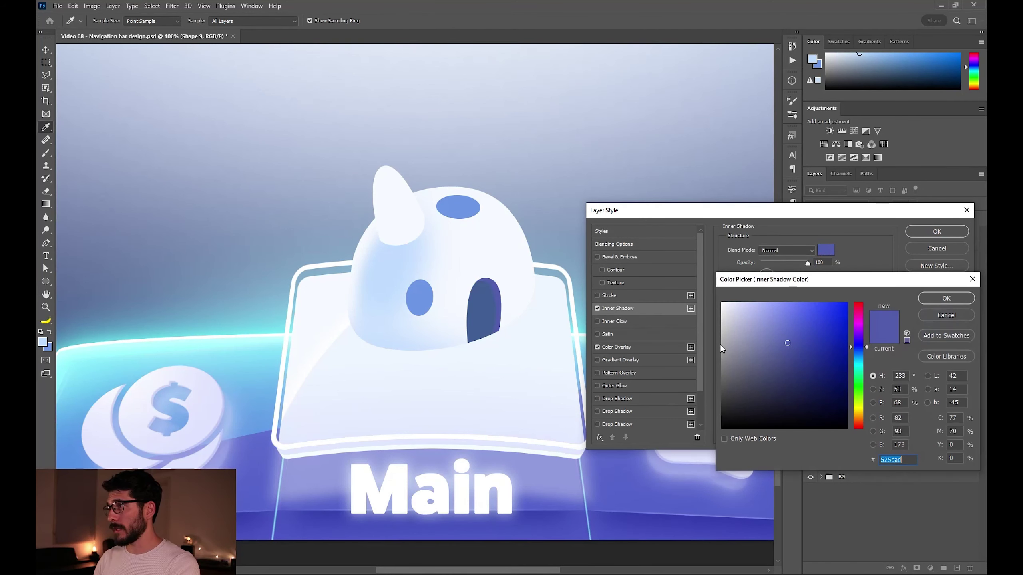
key(Return)
key(Return)
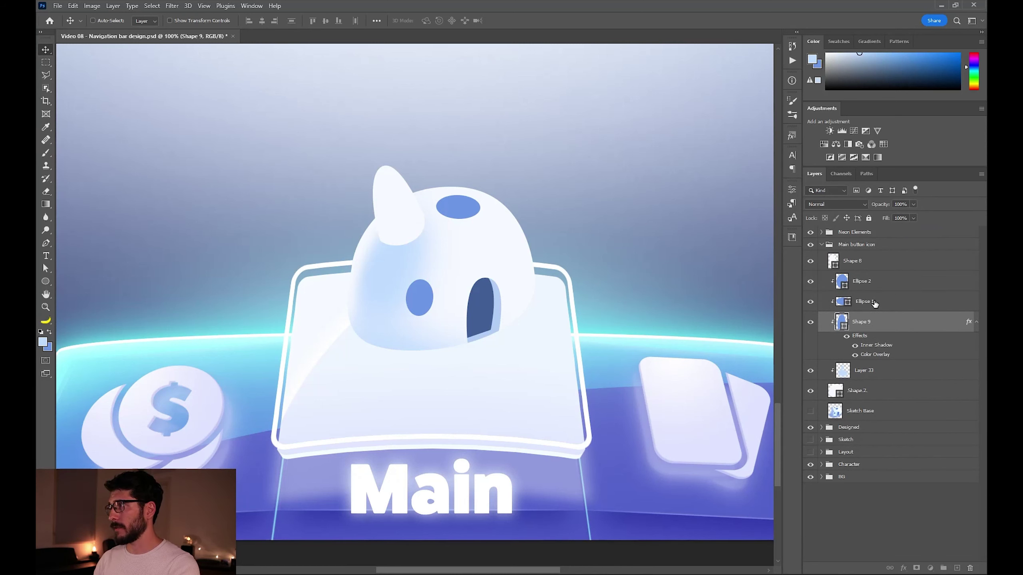
Copy the doorway's effects to both windows and reposition the lower window's inner shadow.
drag(874, 303, 874, 303)
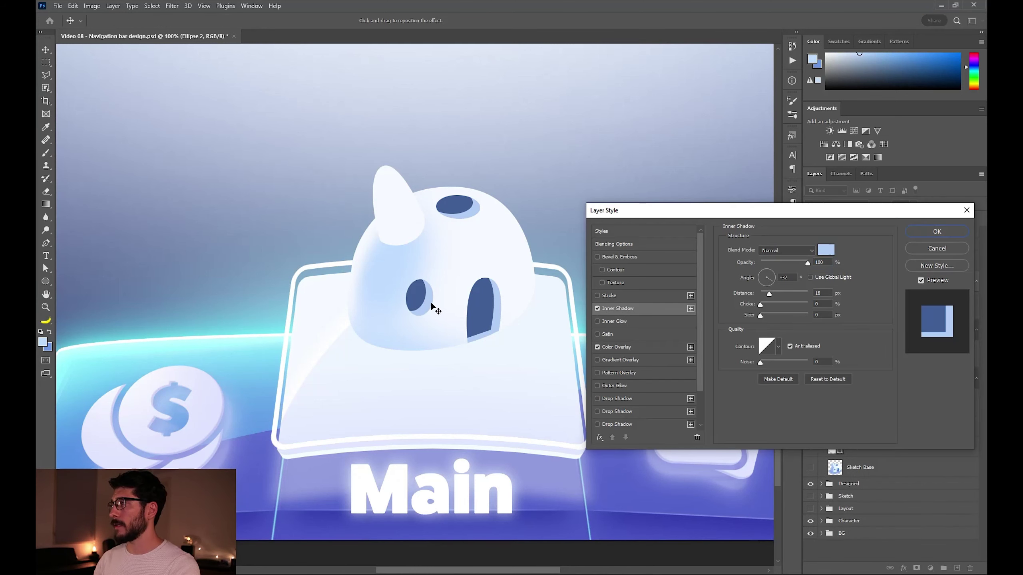
drag(434, 308, 440, 313)
key(Return)
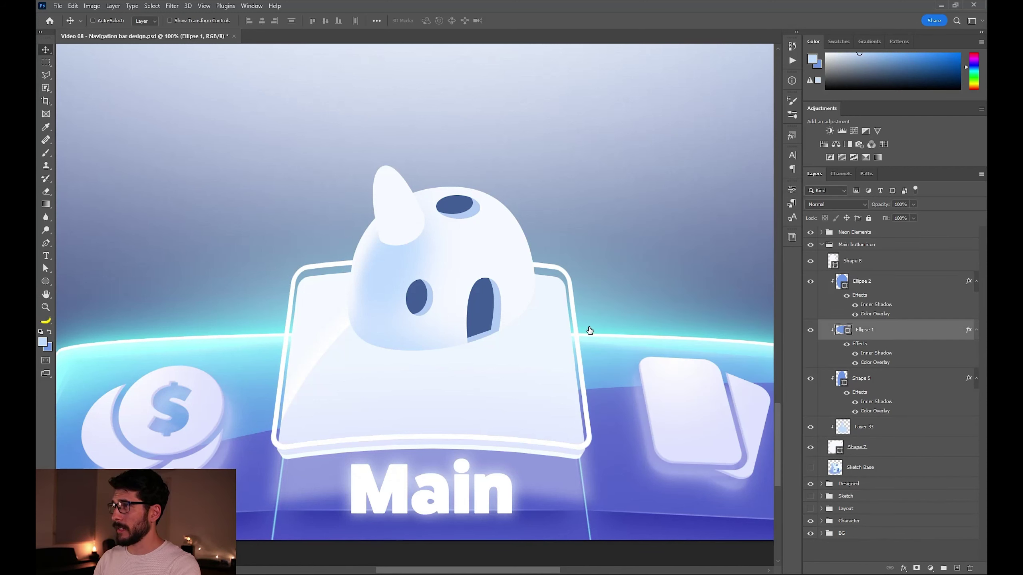
Set the upper window's inner shadow to 90° and 12 px, and add a second one in #eaf2ff at 5 px distance.
double_click(876, 353)
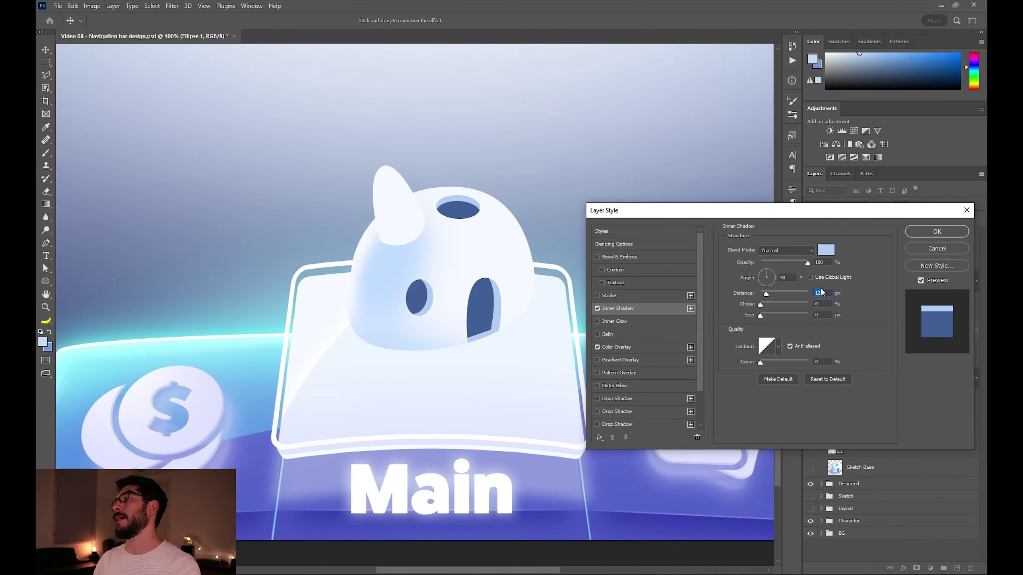
click(691, 308)
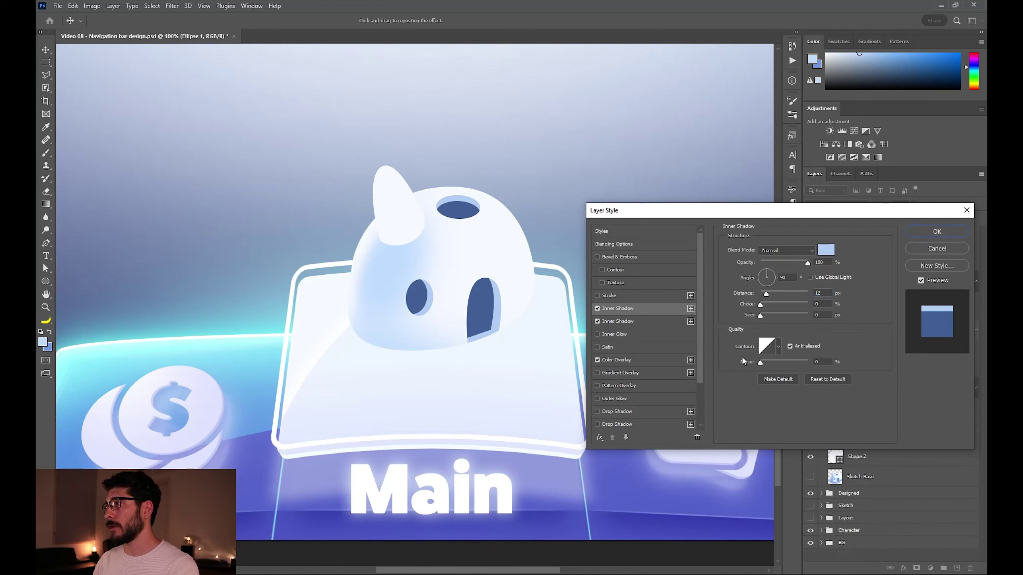
click(826, 250)
click(731, 302)
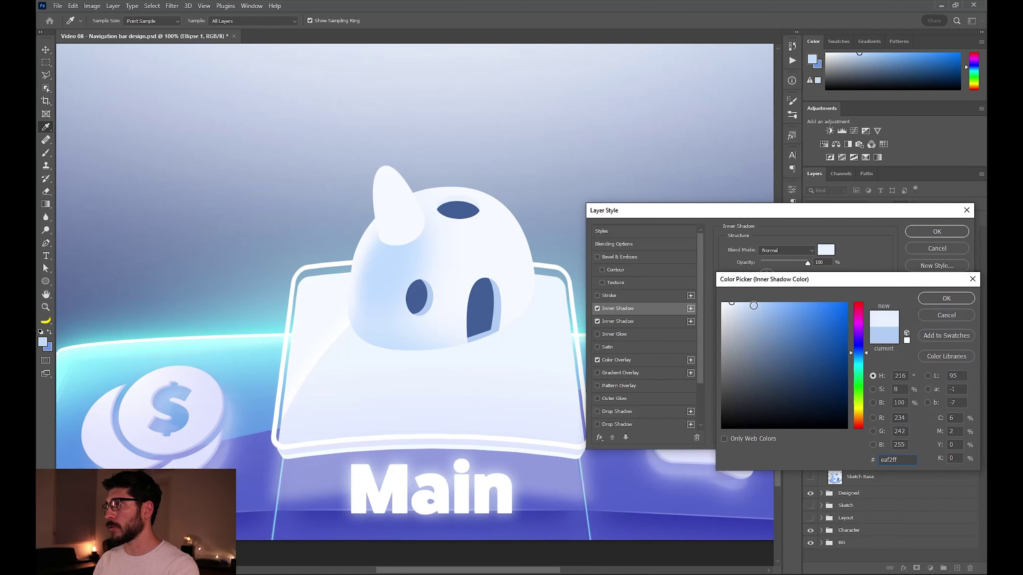
click(935, 302)
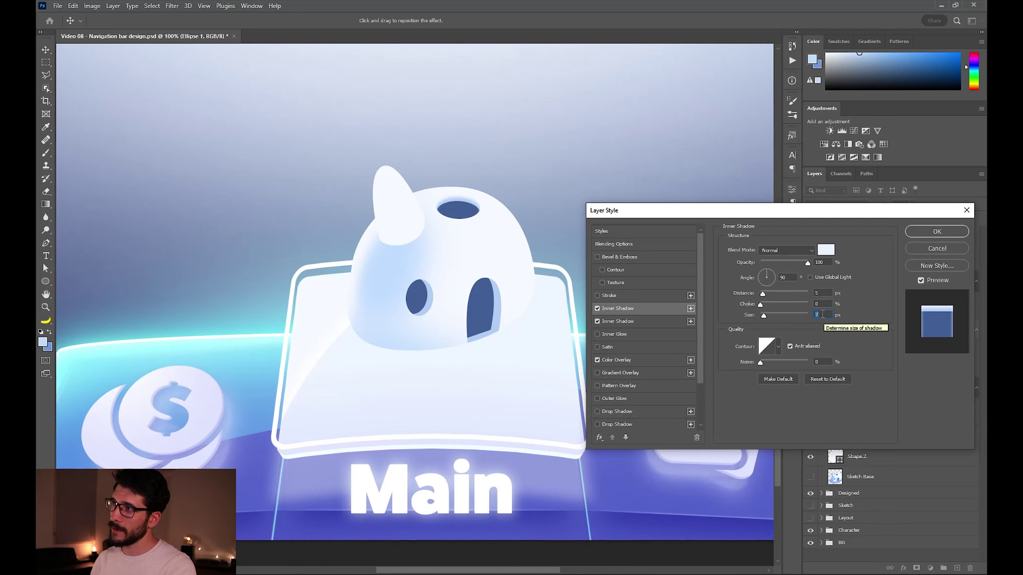
key(BackSpace)
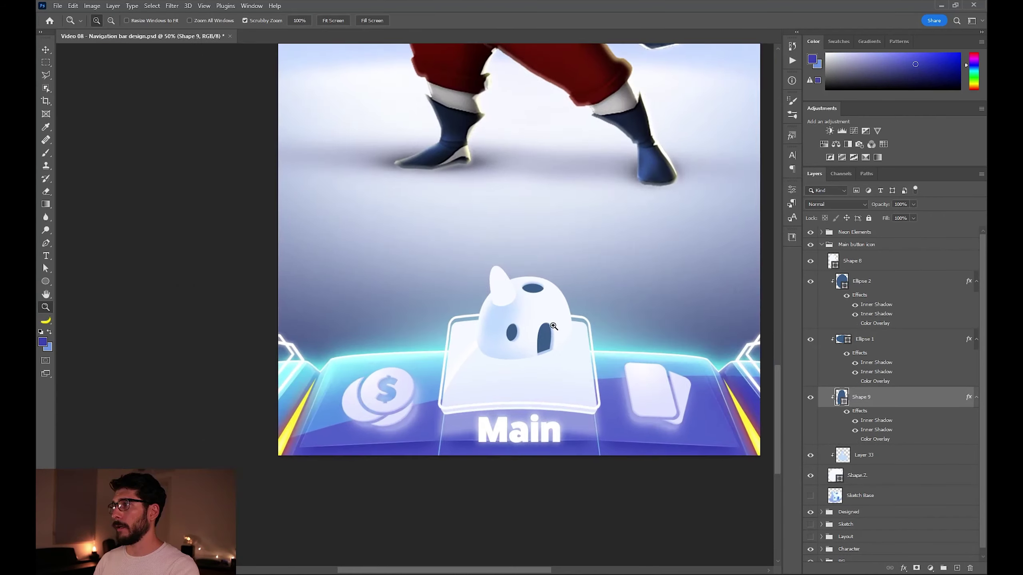
Paint soft light blue shading on a new layer clipped to the chimney, and erase it along the outer edge.
click(538, 332)
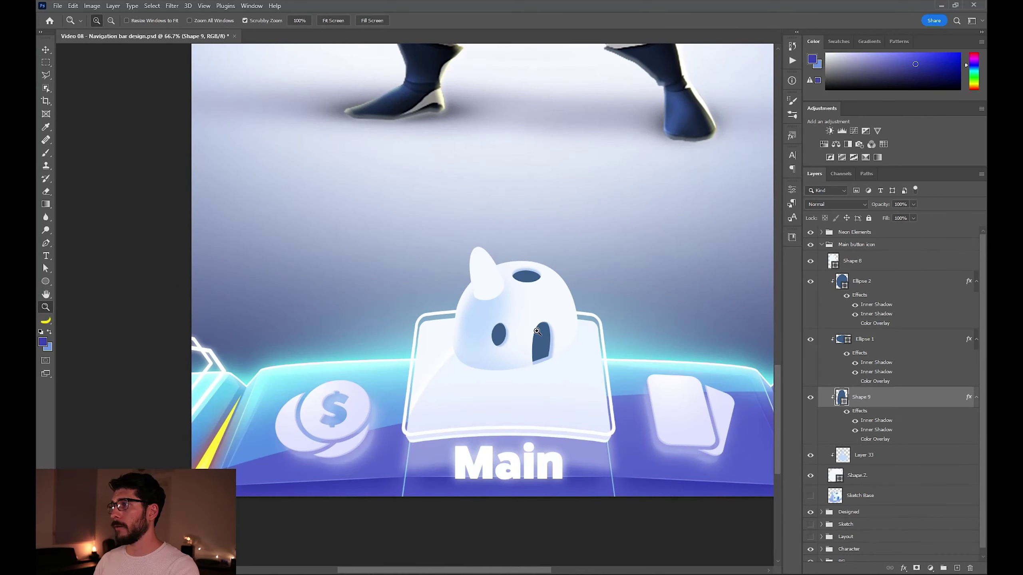
click(538, 331)
key(v)
ctrl+click(475, 268)
drag(549, 342, 501, 289)
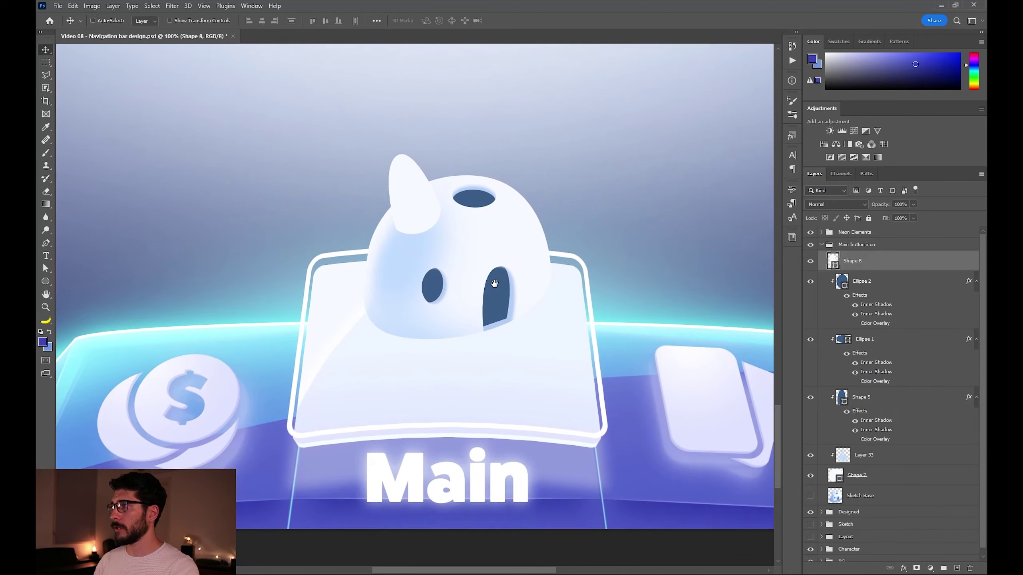
click(879, 462)
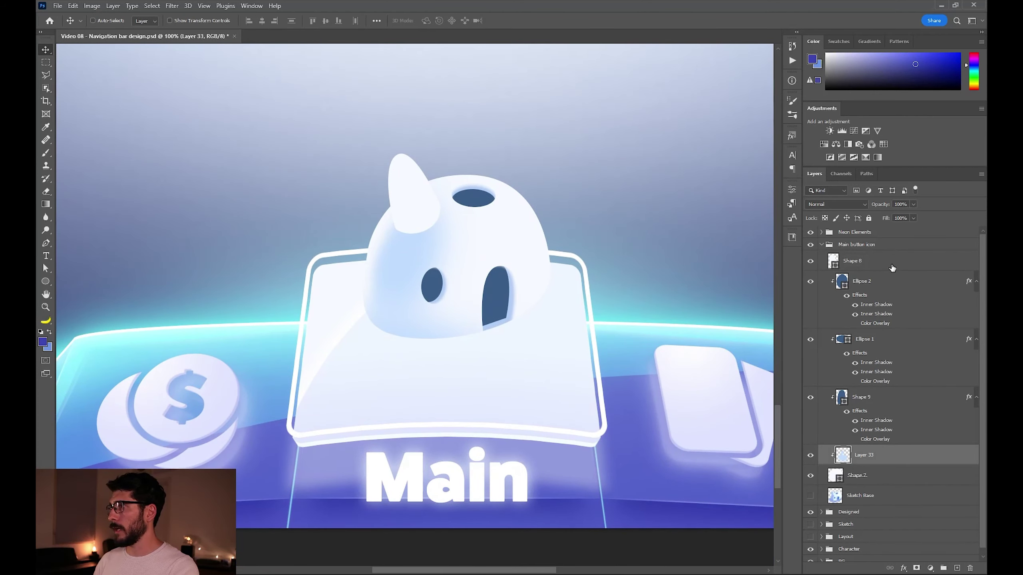
key(b)
alt+click(422, 243)
click(852, 261)
key(ctrl+alt+shift+n)
right_click(453, 222)
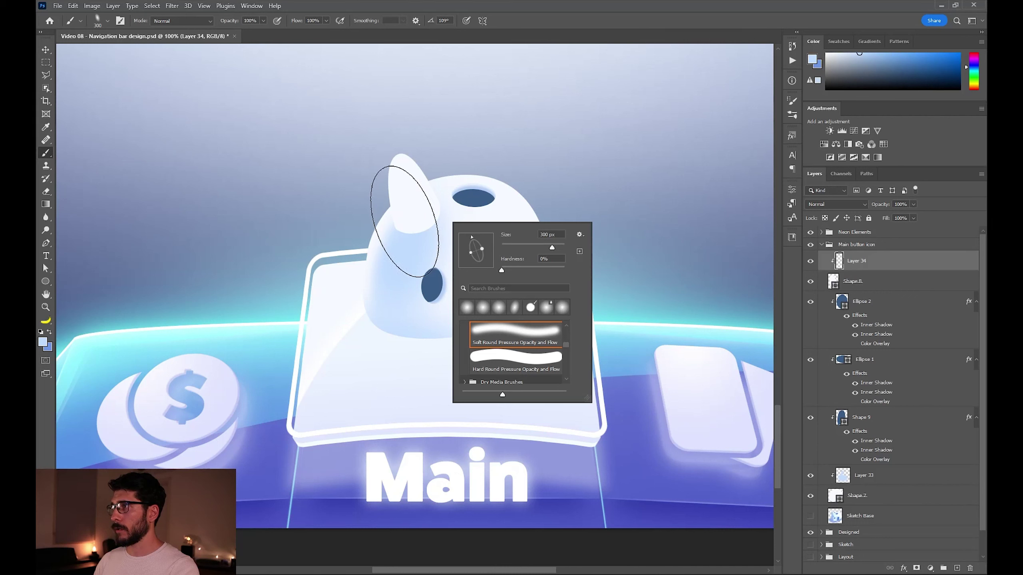
key(ctrl+alt+g)
drag(404, 221, 415, 224)
key(e)
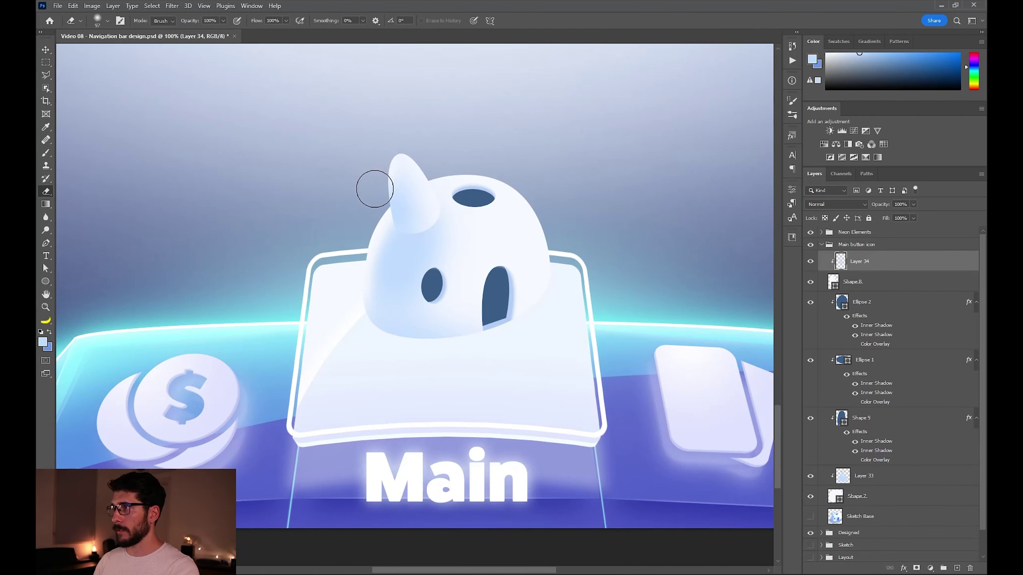
drag(380, 226, 384, 151)
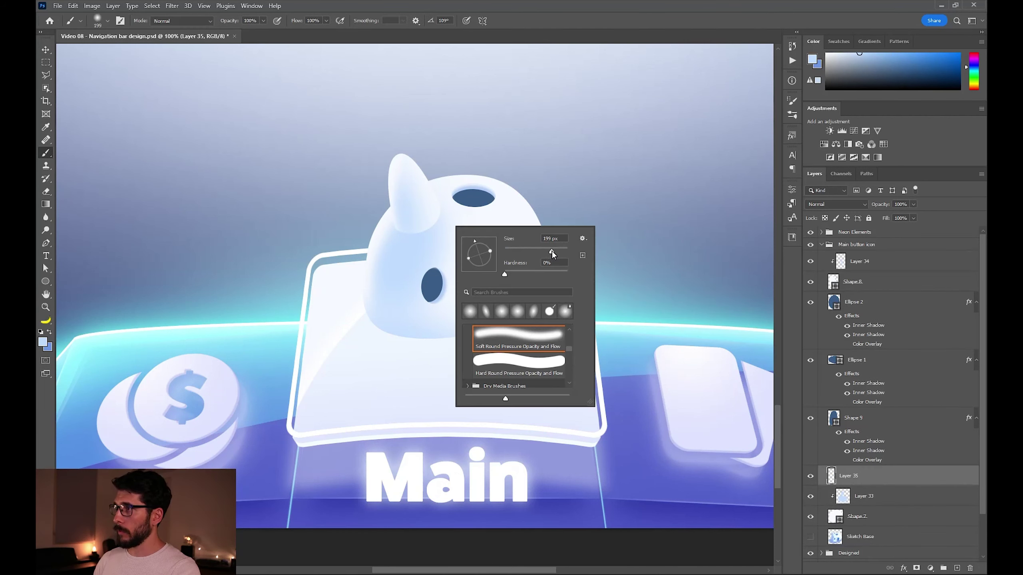
Paint a mid-blue soft shadow beneath the chimney on a new layer clipped to the dome, using a 133 px brush.
drag(553, 252, 551, 252)
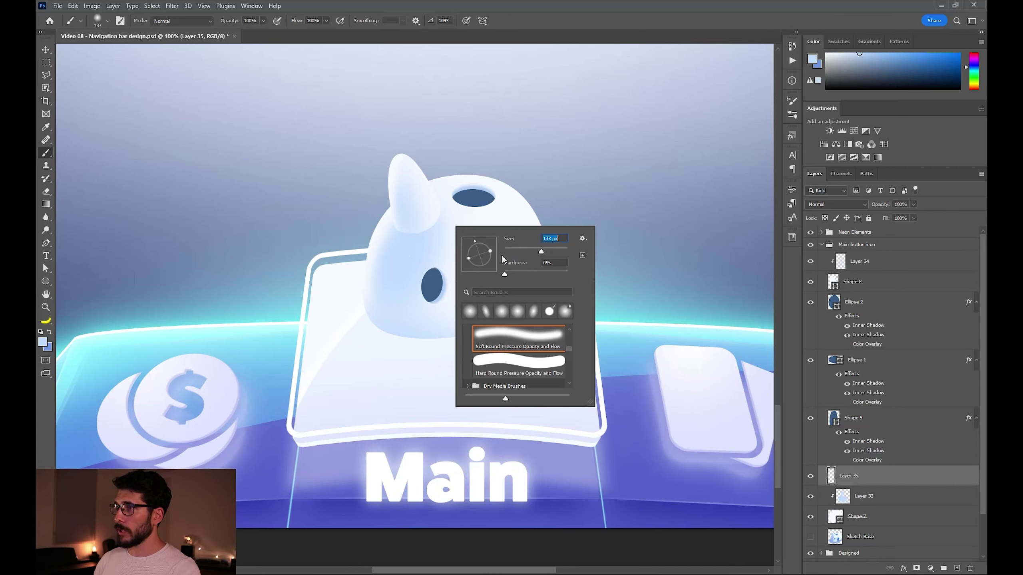
click(418, 220)
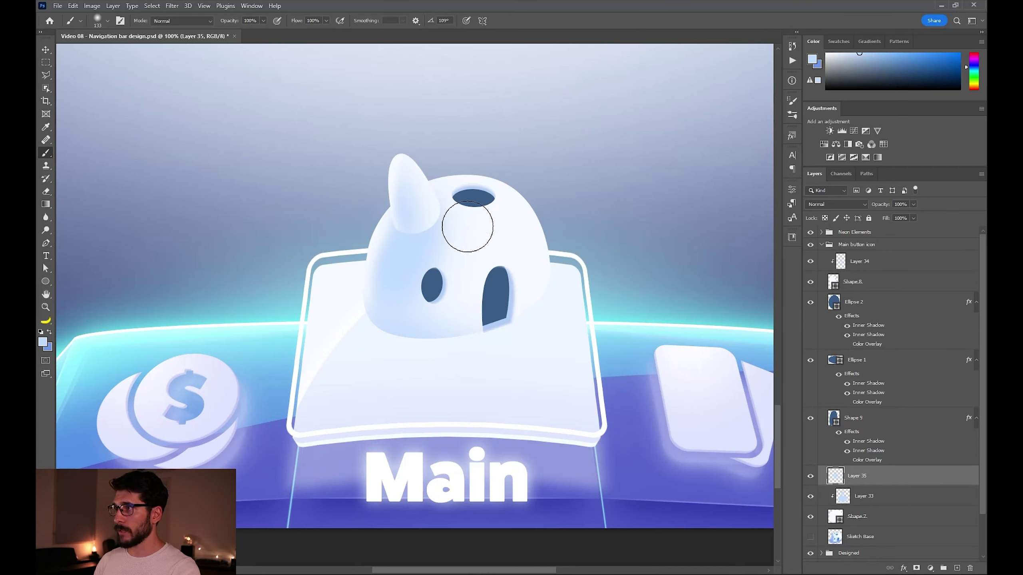
key(ctrl+z)
key(x)
drag(423, 228, 415, 223)
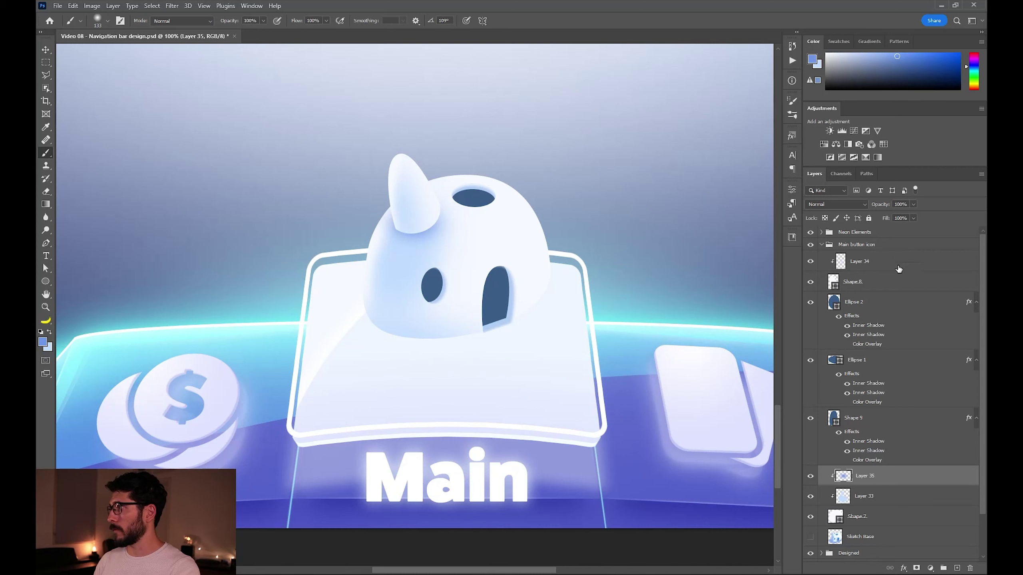
Add blue shading on a new layer clipped to the chimney with an enlarged soft brush, and move it above the chimney's existing shading.
click(895, 282)
click(957, 568)
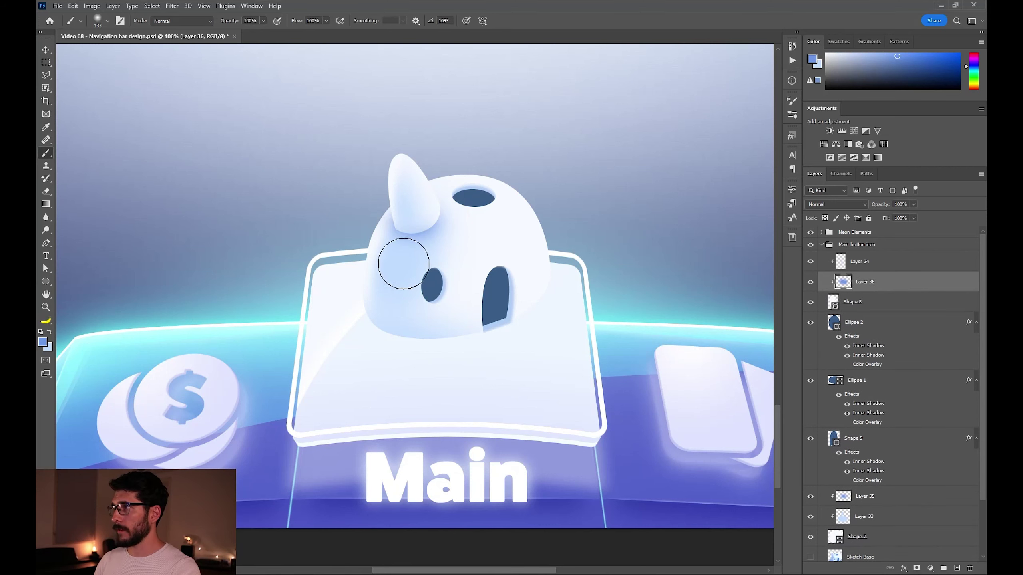
key(bracketright)
key(bracketright)
key(bracketright)
key(bracketright)
drag(912, 302, 909, 255)
Adjust the saturation and lightness of the shadow beneath the chimney, and collapse the effect lists of the doorway and window layers.
click(865, 496)
key(ctrl+u)
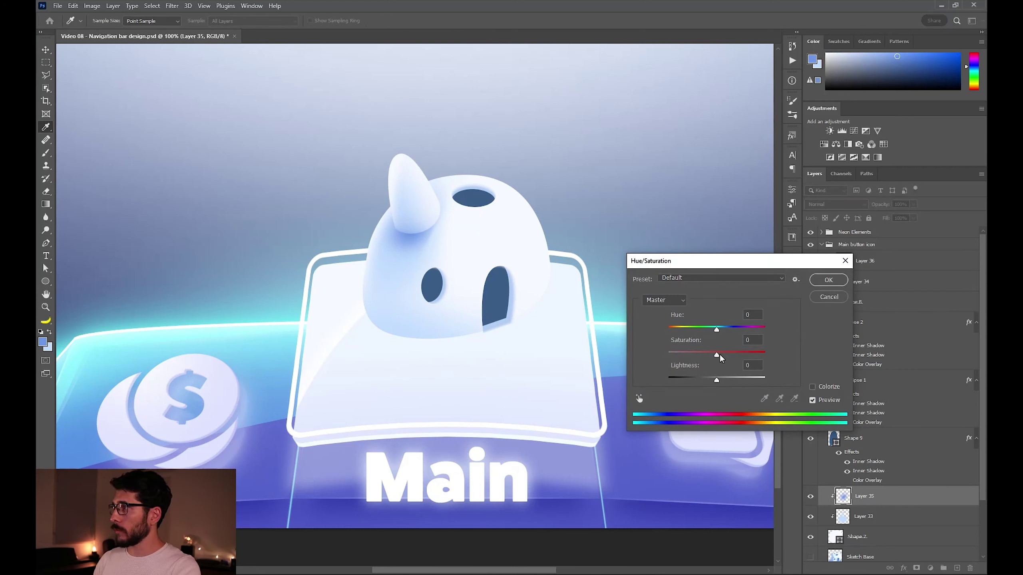
drag(716, 354, 724, 381)
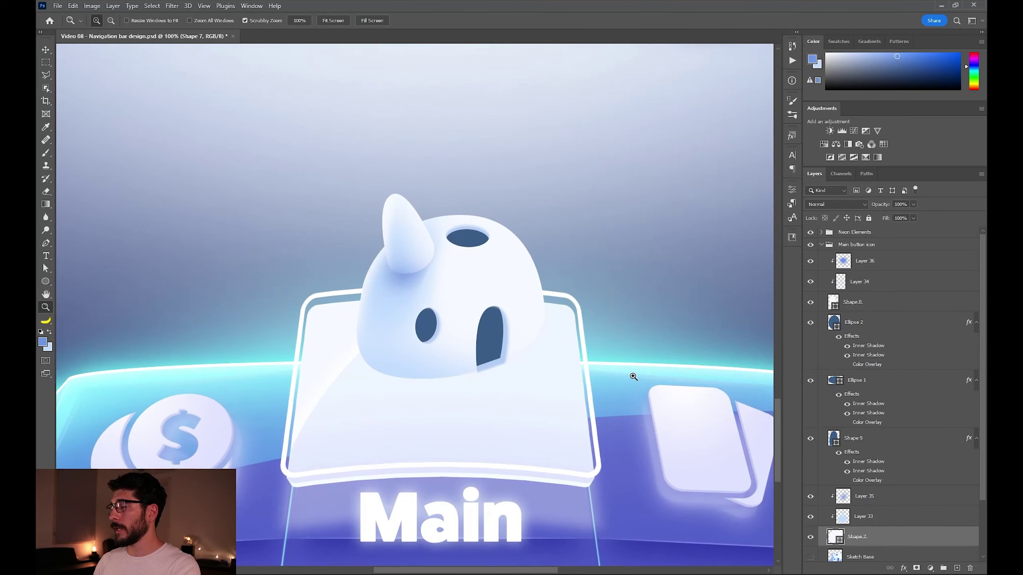
click(872, 324)
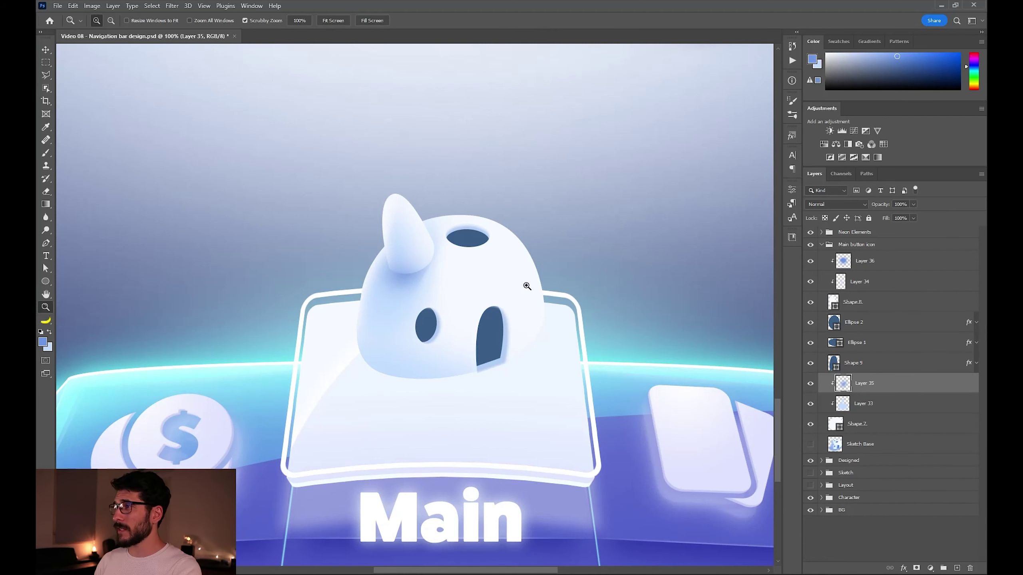
Draw an ellipse about 421 × 190 px across the dome's upper half, with no fill and a 4 px blue stroke.
drag(527, 286, 556, 319)
click(45, 282)
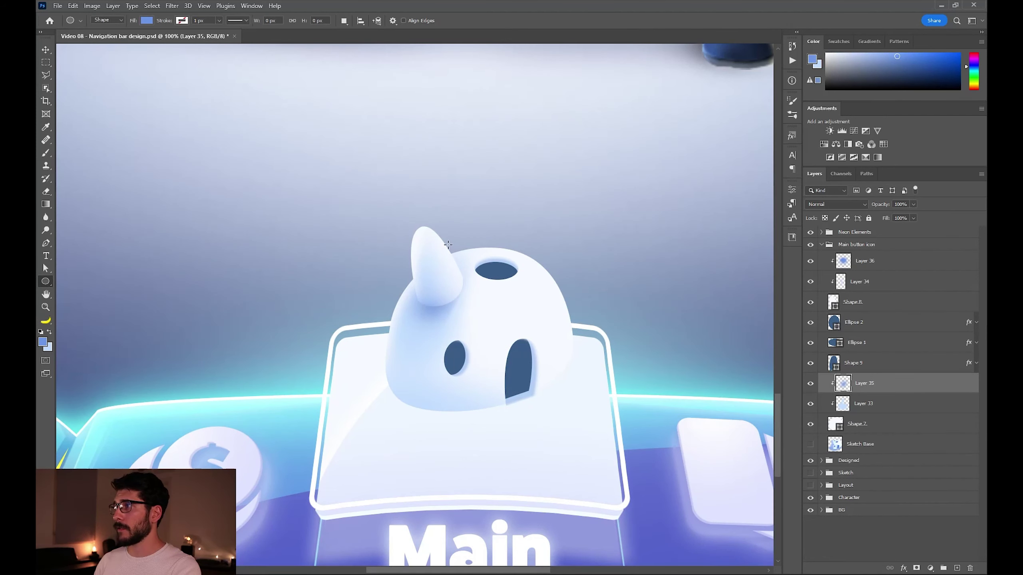
drag(359, 225, 566, 320)
click(146, 20)
drag(210, 21, 194, 21)
text(4)
key(Return)
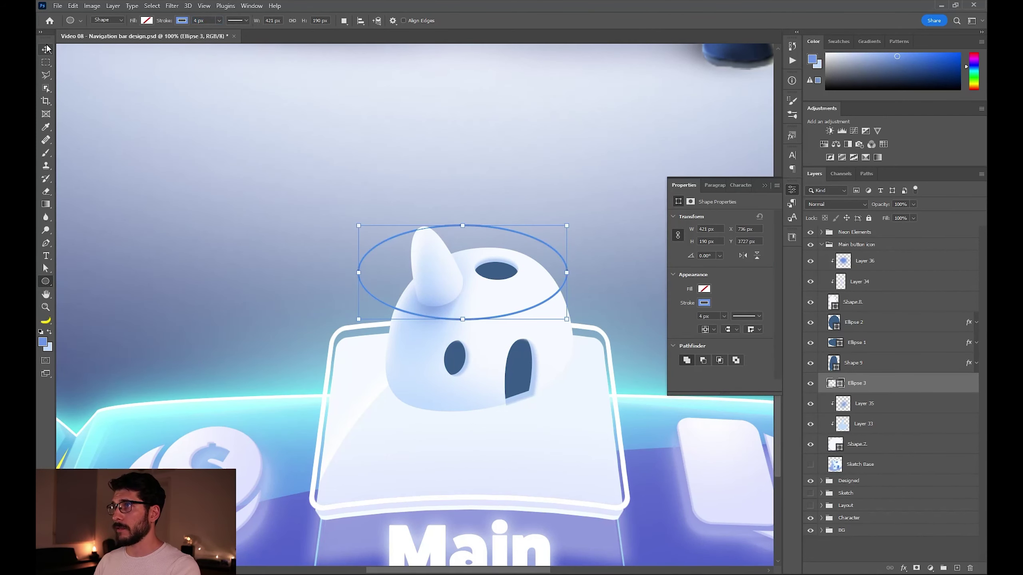
Lower the ellipse over the dome, clip it to the dome, and tilt it into a curved seam at 67% opacity.
click(45, 49)
drag(550, 321, 555, 333)
alt+click(915, 390)
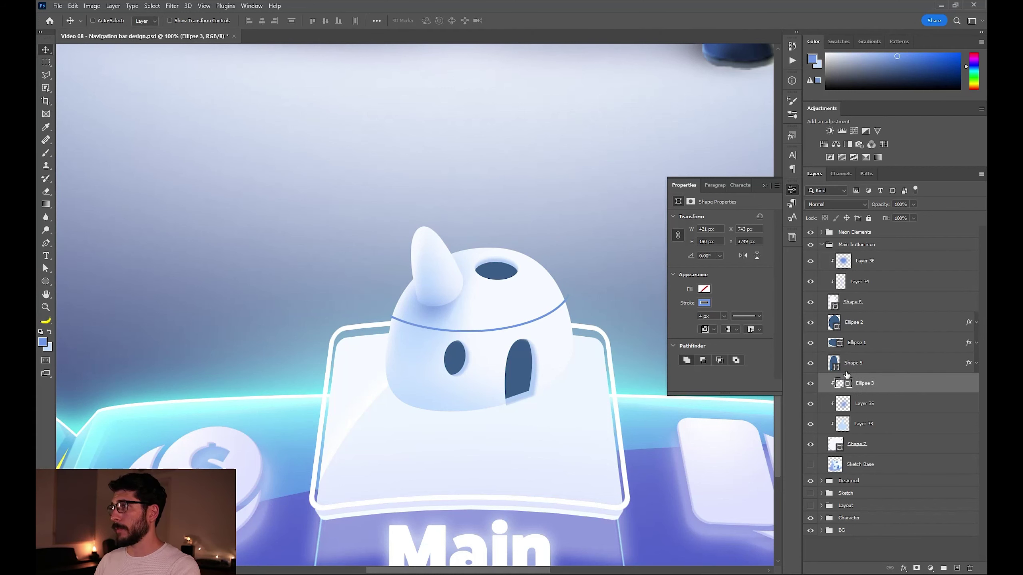
key(ctrl+t)
drag(571, 285, 557, 286)
drag(525, 291, 530, 292)
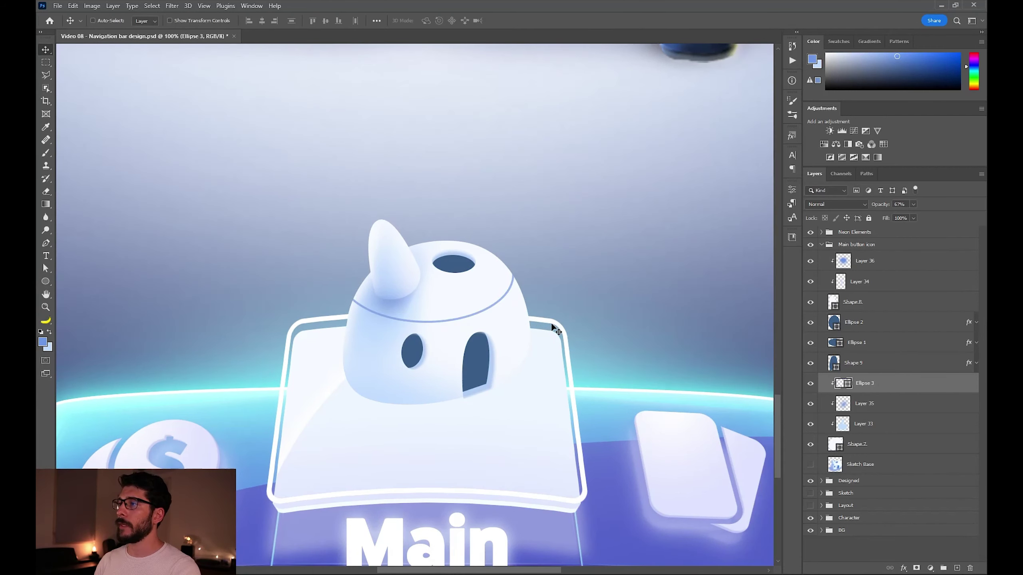
Add a duplicate seam rotated to run steeply over the dome, and reduce the opacity of both seam layers.
drag(551, 324, 546, 326)
key(ctrl+t)
drag(337, 230, 365, 238)
key(Return)
drag(519, 307, 524, 308)
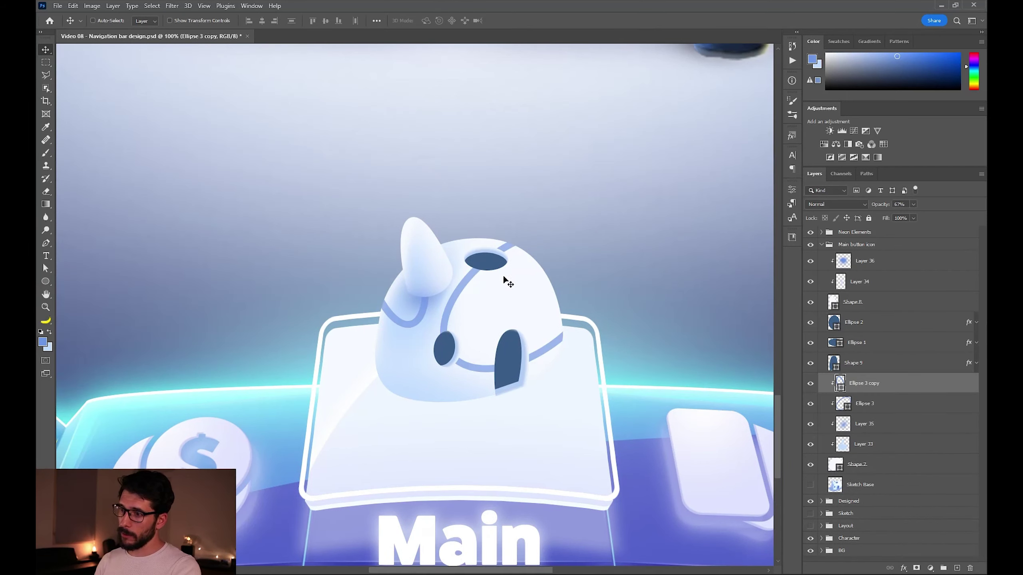
ctrl+click(913, 405)
key(ctrl+minus)
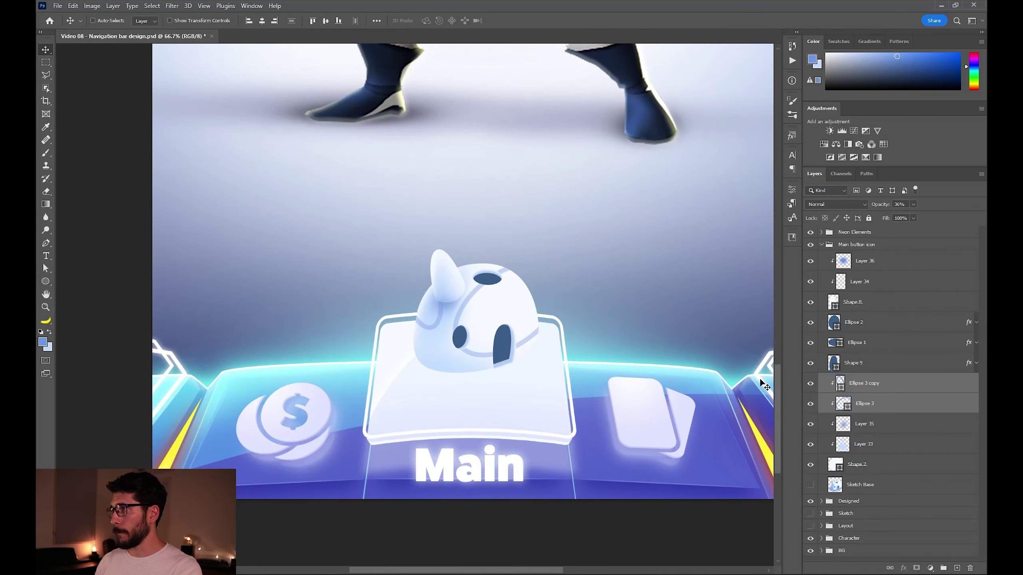
Create a tilted ellipse beneath the dome as its ground shadow, filled with the purple-blue sampled from the navigation bar.
click(811, 484)
click(865, 464)
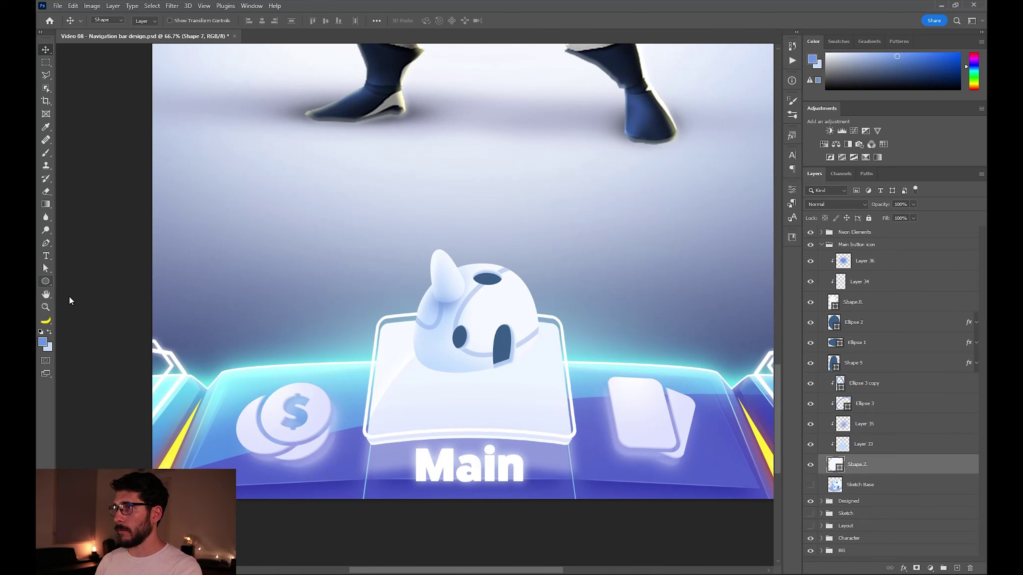
key(u)
drag(403, 336, 596, 398)
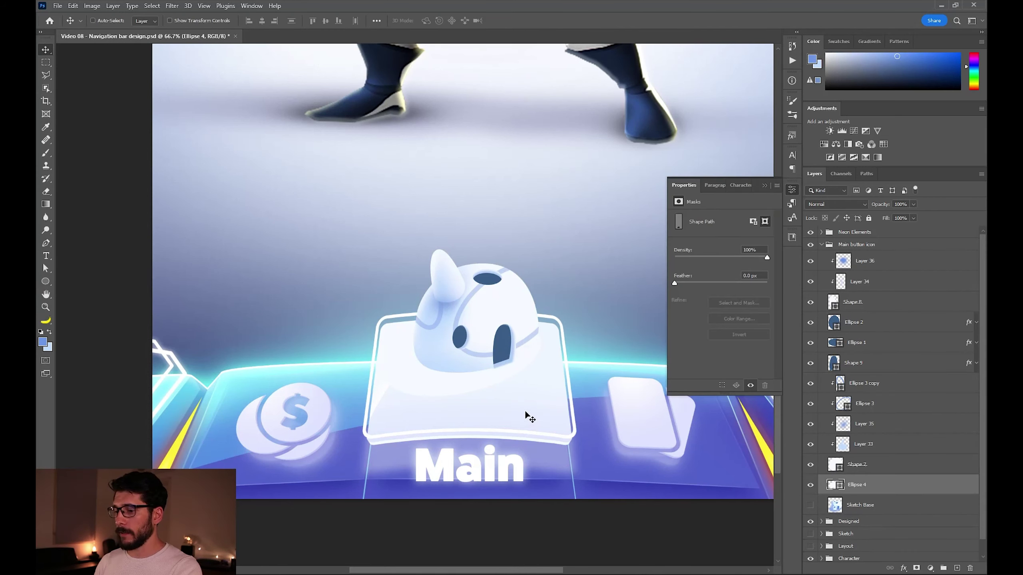
key(b)
alt+click(593, 437)
key(alt+BackSpace)
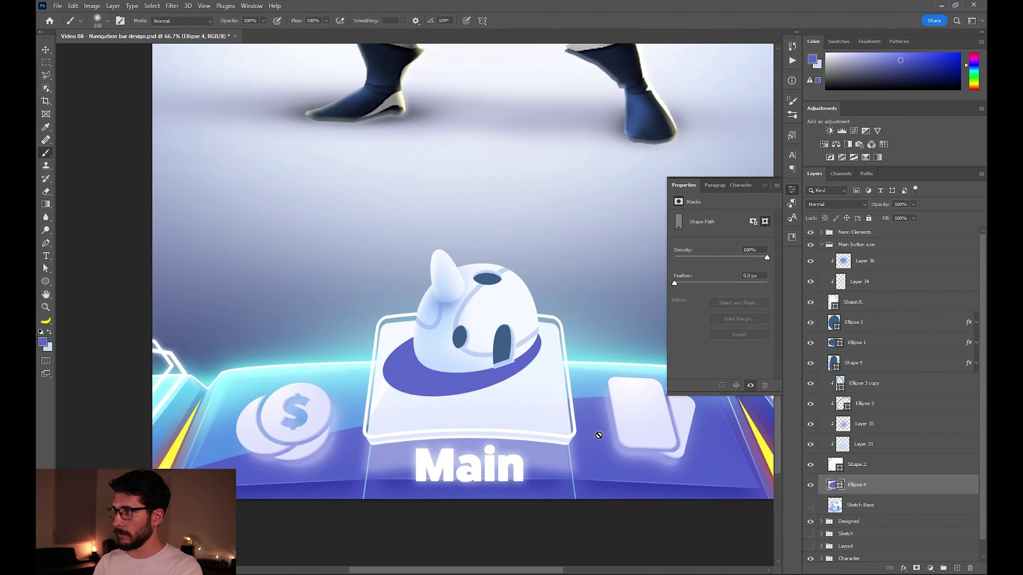
key(ctrl+t)
drag(540, 314, 509, 328)
key(Return)
Rasterize the ground shadow ellipse and soften its outer edge with the Blur tool.
key(v)
key(r)
click(459, 389)
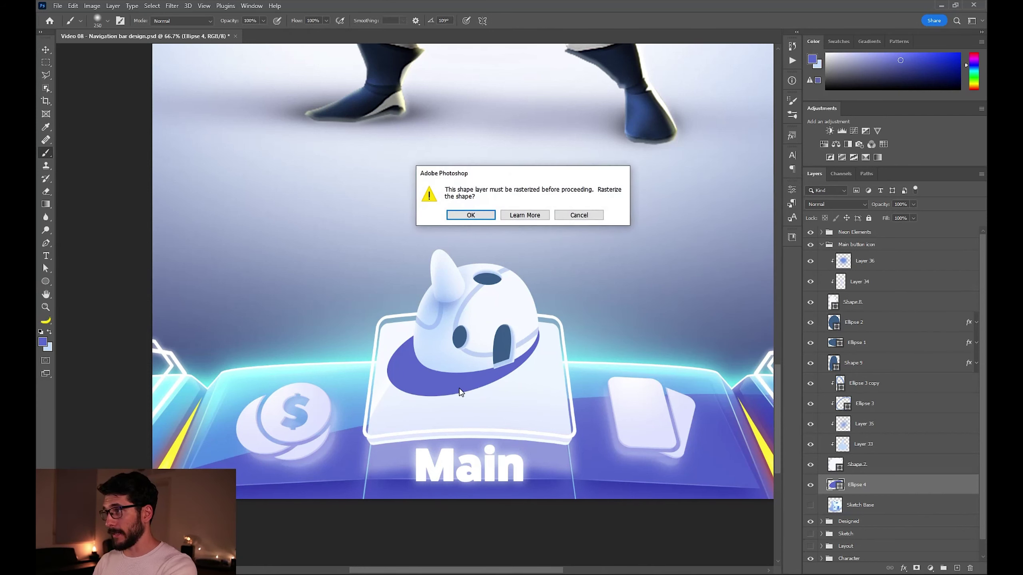
key(Escape)
right_click(46, 218)
click(72, 218)
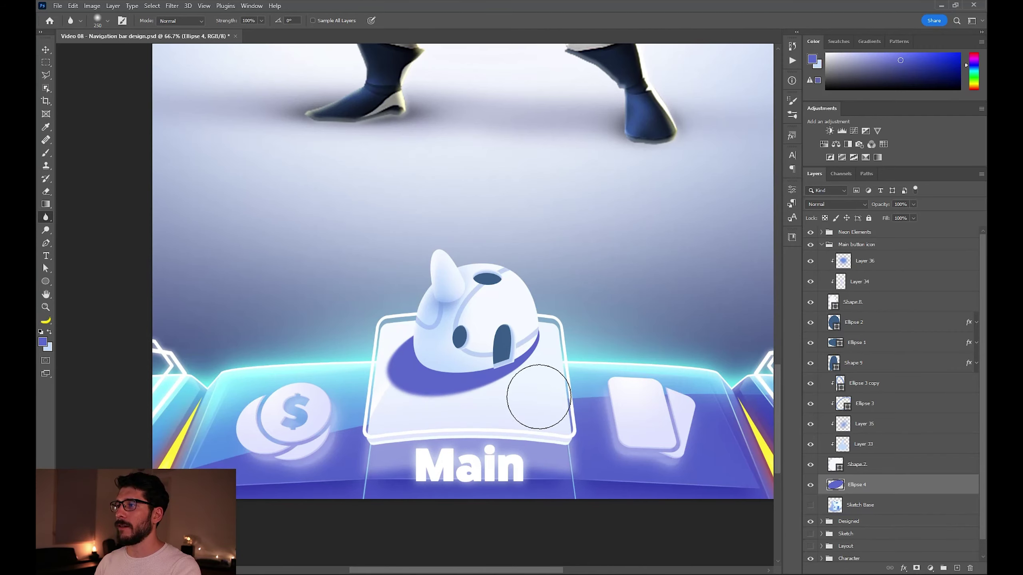
mouse_move(484, 385)
mouse_down()
mouse_move(408, 368)
mouse_move(485, 390)
mouse_up()
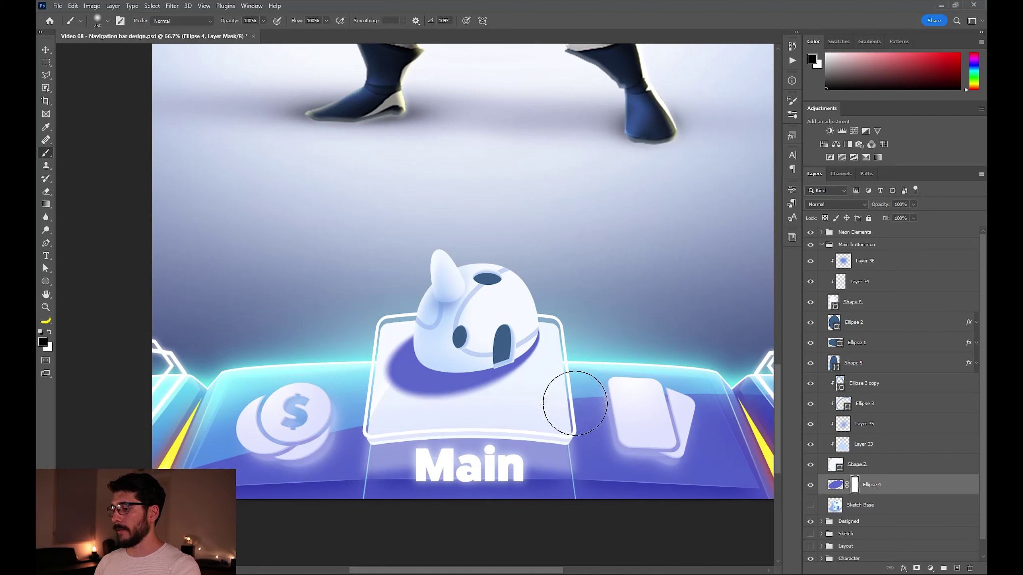
Fade the outer part of the ground shadow on its layer mask with an enlarged soft brush.
key(bracketright)
key(bracketright)
key(bracketright)
key(bracketright)
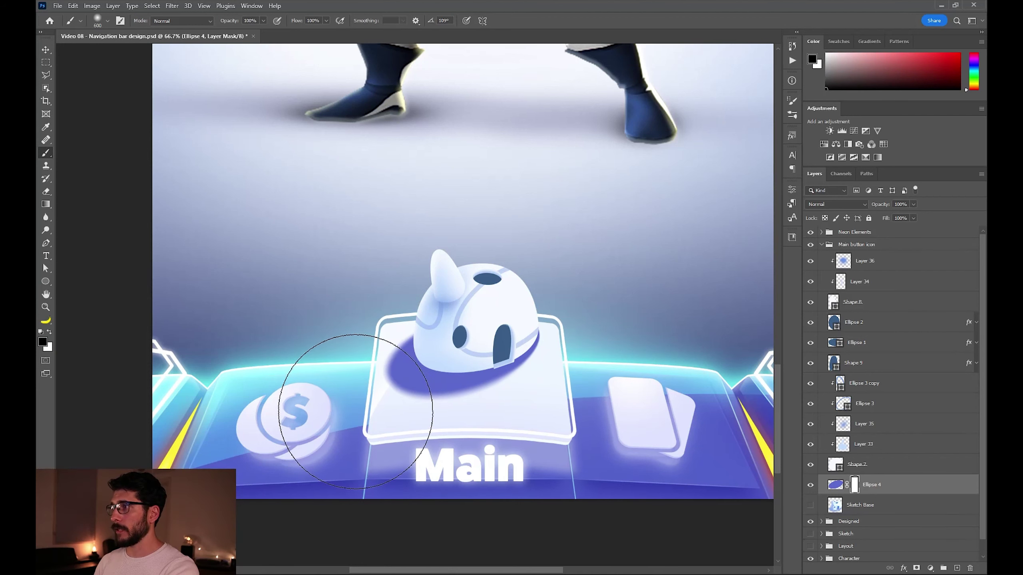
key(bracketleft)
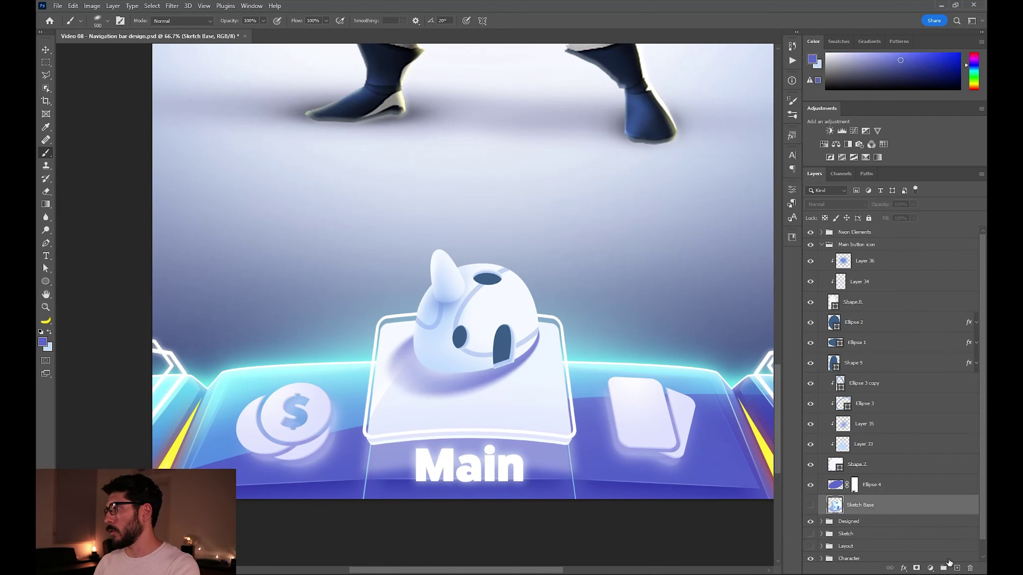
Paint a second elliptical shadow on a new layer below the ground shadow, using a flattened, angled brush.
click(957, 568)
right_click(457, 318)
key(Escape)
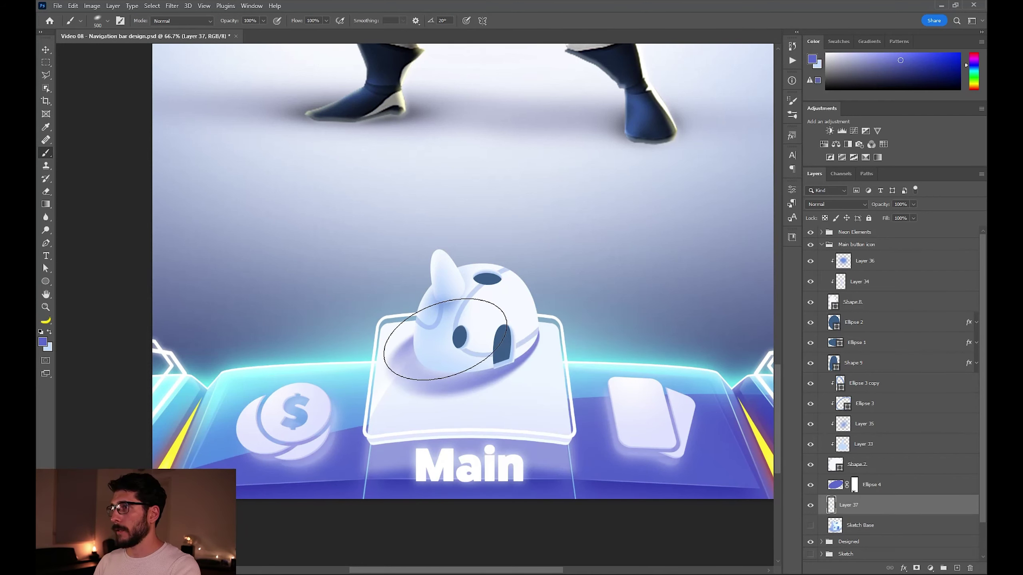
key(ctrl+z)
right_click(519, 349)
click(610, 391)
key(Return)
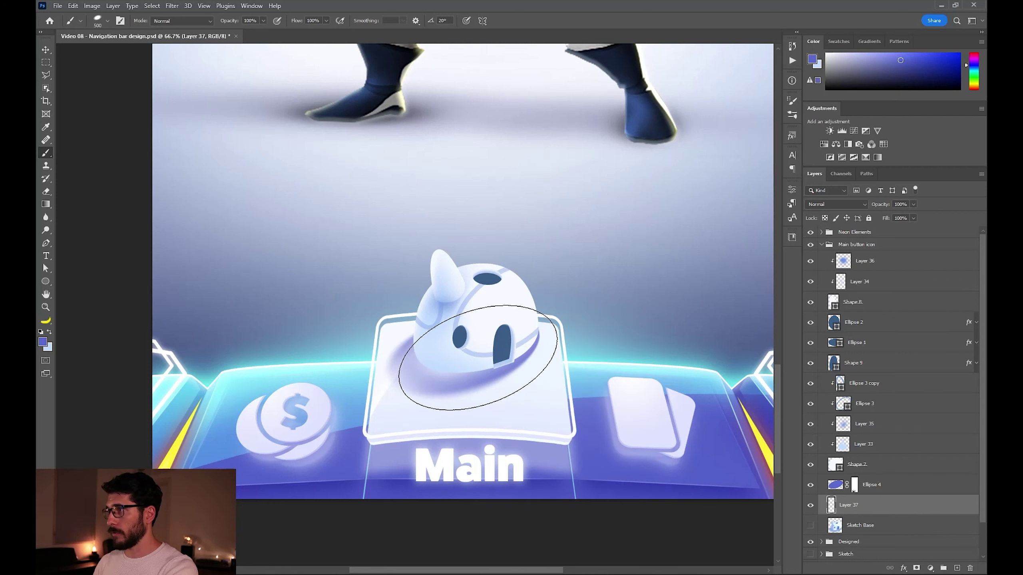
key(bracketleft)
key(bracketleft)
click(469, 349)
Transform the second shadow so it sits slightly skewed and flattened under the dome.
key(v)
key(ctrl+t)
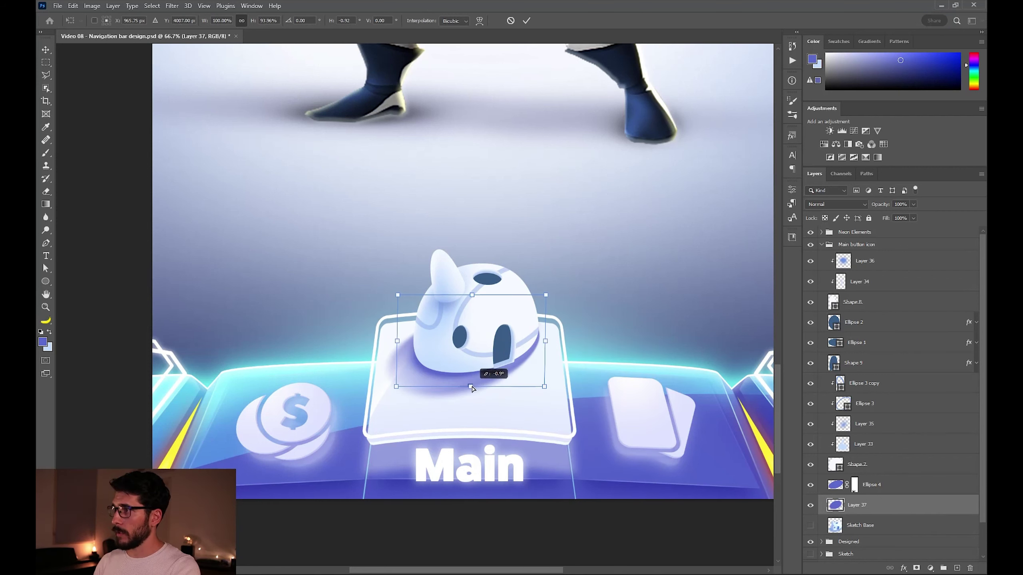
drag(481, 373, 478, 369)
key(Return)
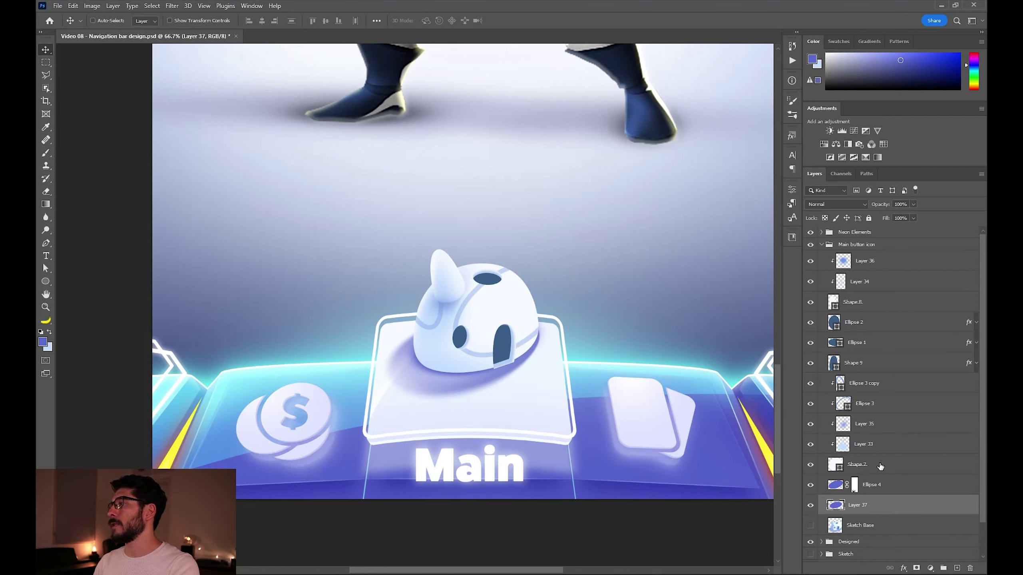
Add purple-blue shading on a new layer clipped to the dome, and refine its layer mask with a 56 px brush at 0% hardness.
click(889, 431)
click(909, 467)
click(957, 568)
key(b)
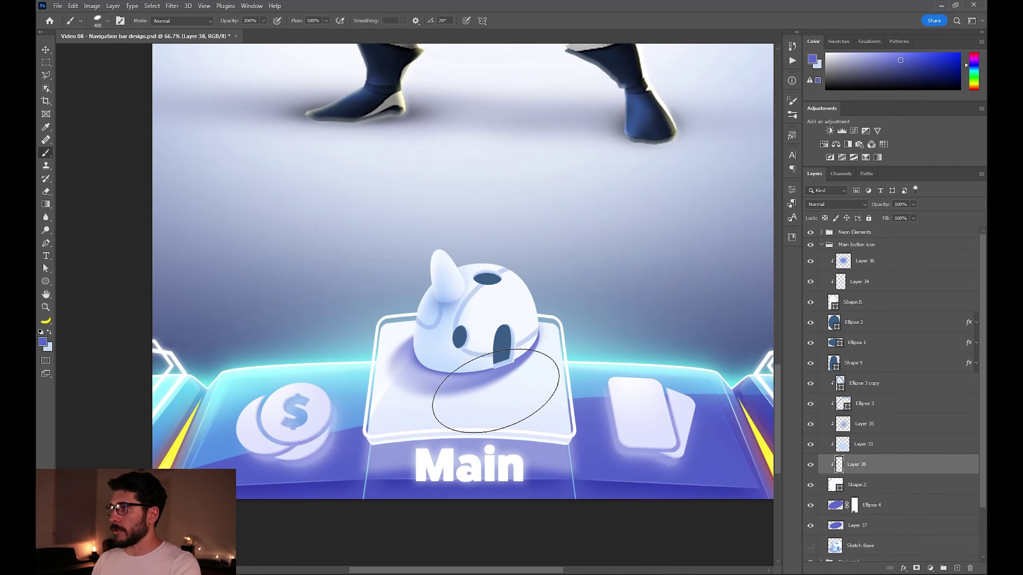
right_click(508, 401)
drag(527, 429, 534, 441)
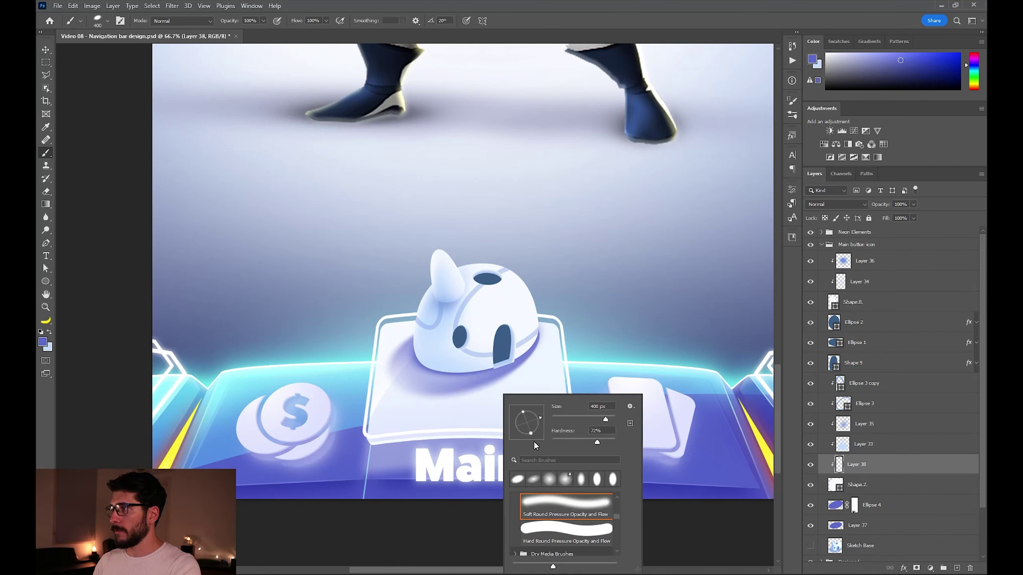
mouse_move(414, 408)
mouse_down()
mouse_move(394, 394)
mouse_move(388, 361)
mouse_move(406, 400)
mouse_move(379, 350)
mouse_move(438, 415)
mouse_up()
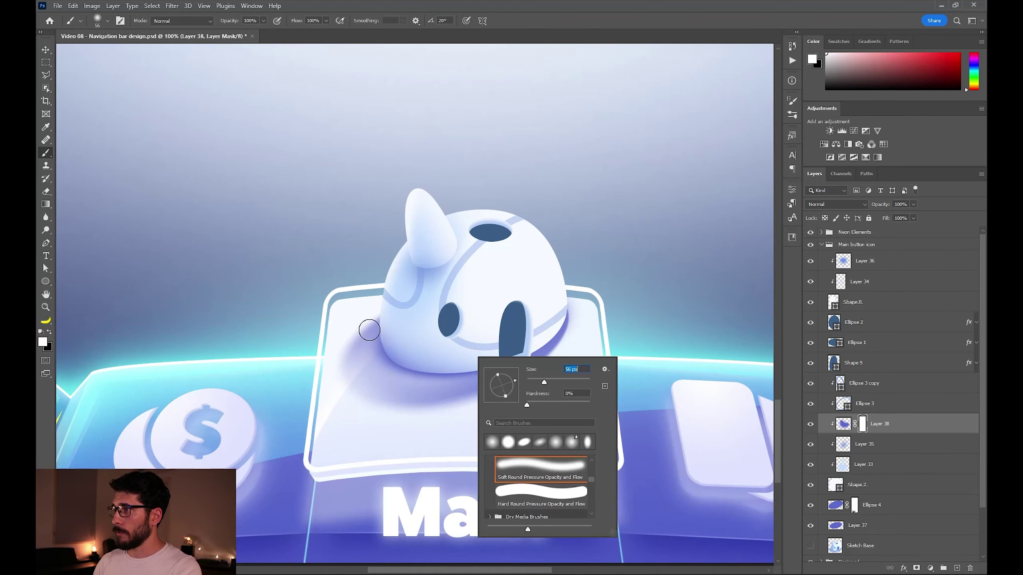
key(Return)
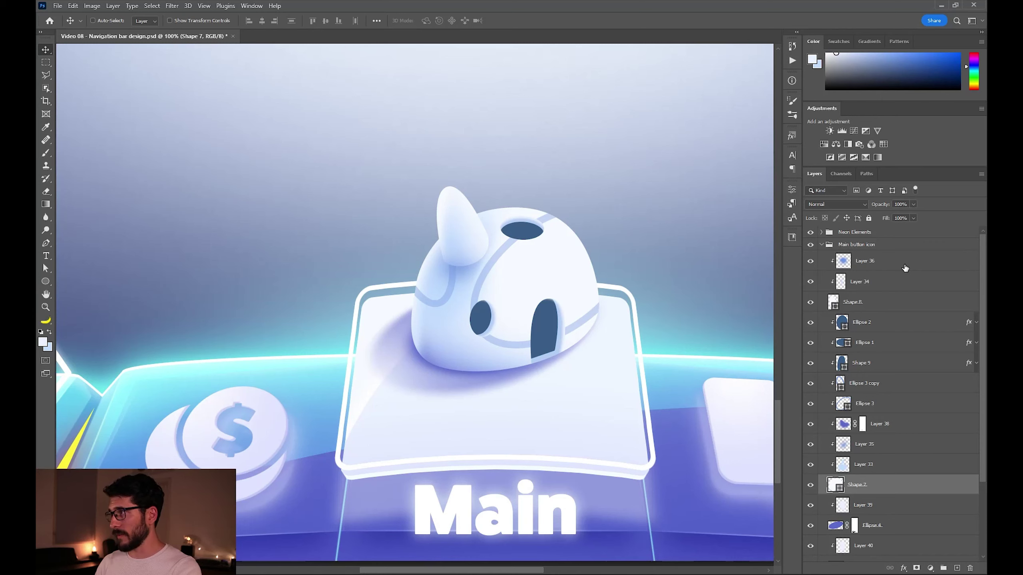
Convert the house layers into one smart object and mask out the selected area below the doorway.
right_click(905, 268)
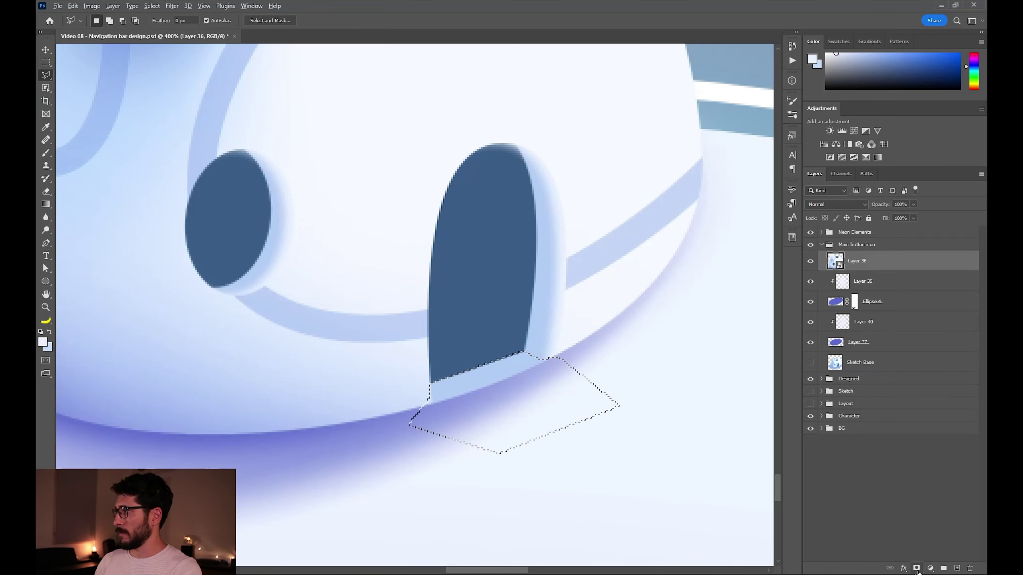
alt+click(917, 568)
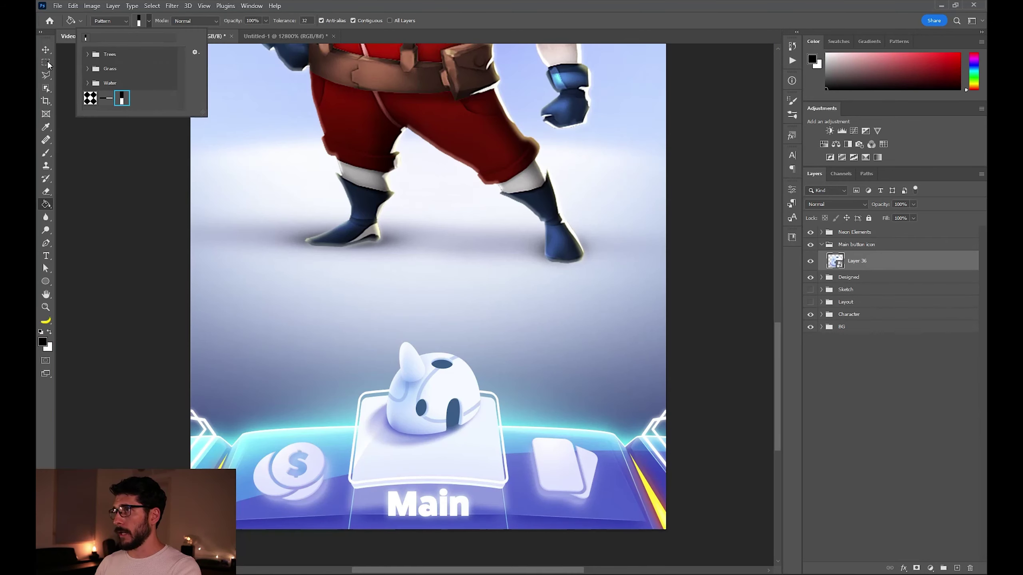
Fill a rectangular selection around the house with the black stripe pattern on a new layer.
click(452, 366)
drag(372, 332, 493, 451)
click(957, 568)
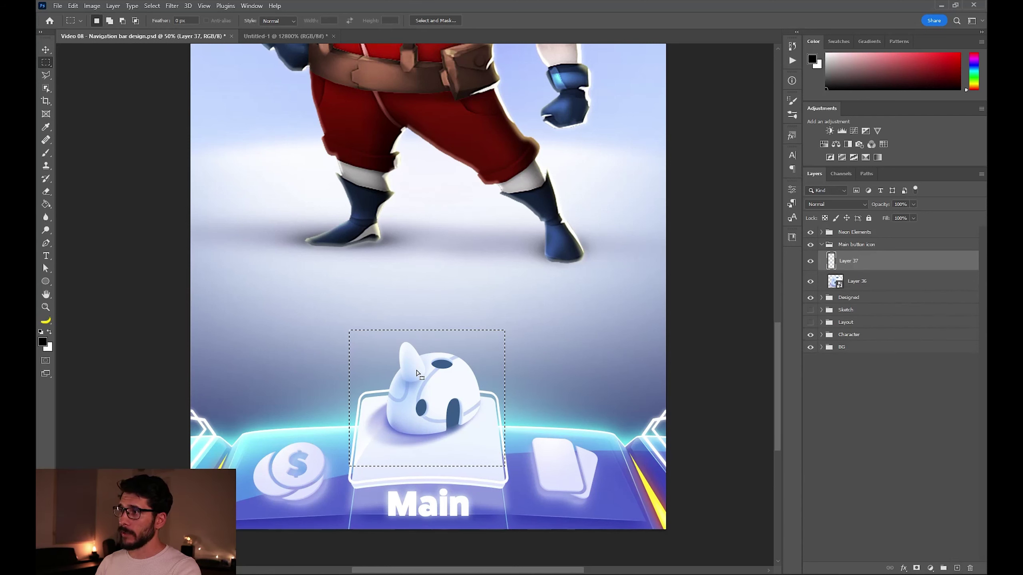
key(g)
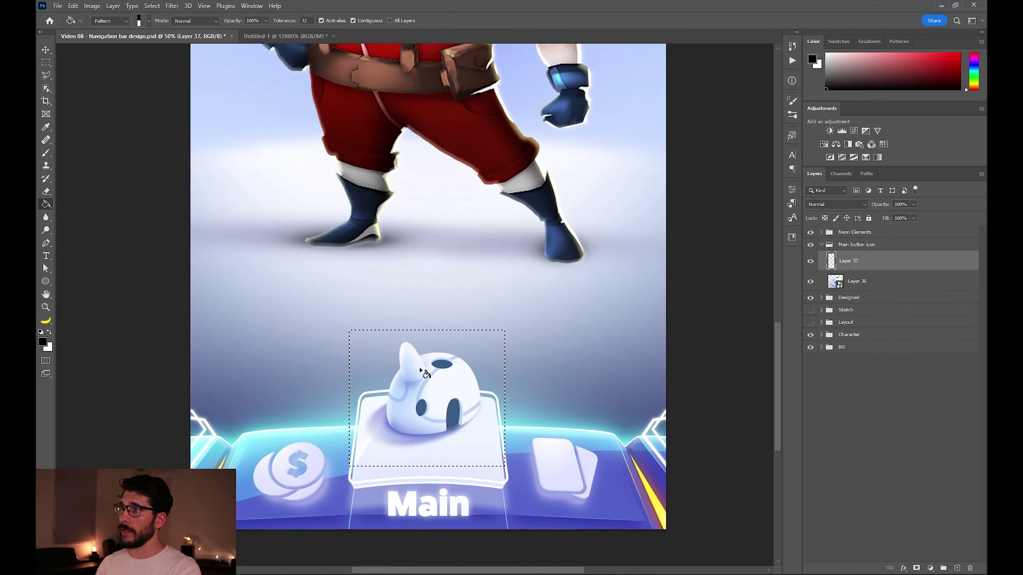
click(426, 376)
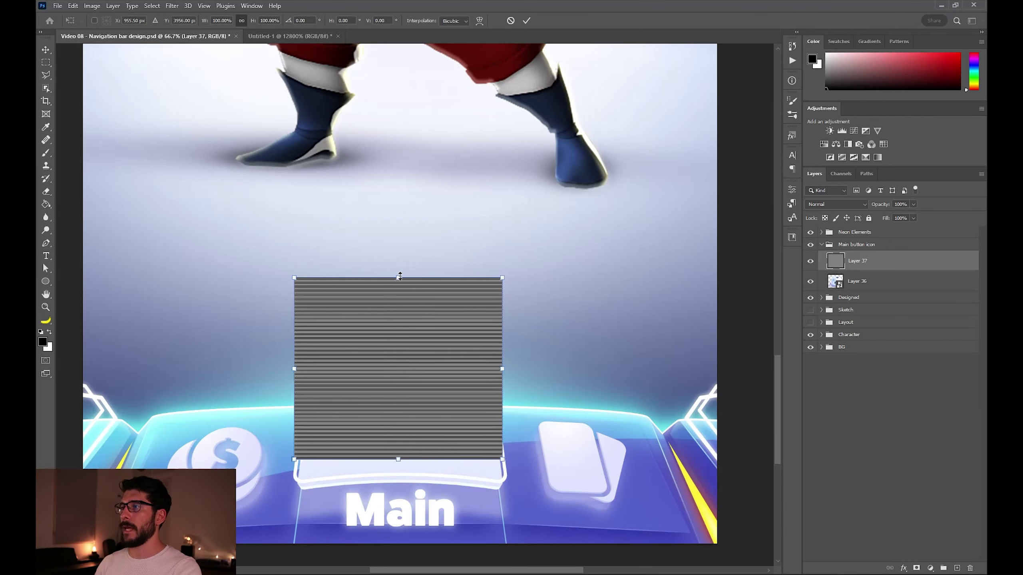
Stretch the stripes upward, clip them to the house, and blend them in Overlay mode at about 26% opacity.
drag(400, 277, 411, 147)
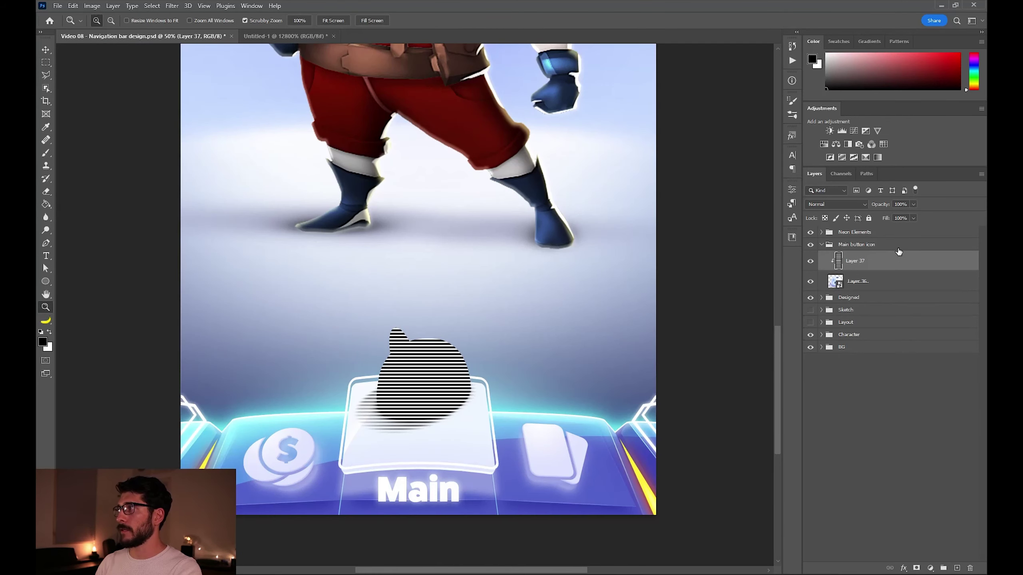
drag(884, 207, 843, 211)
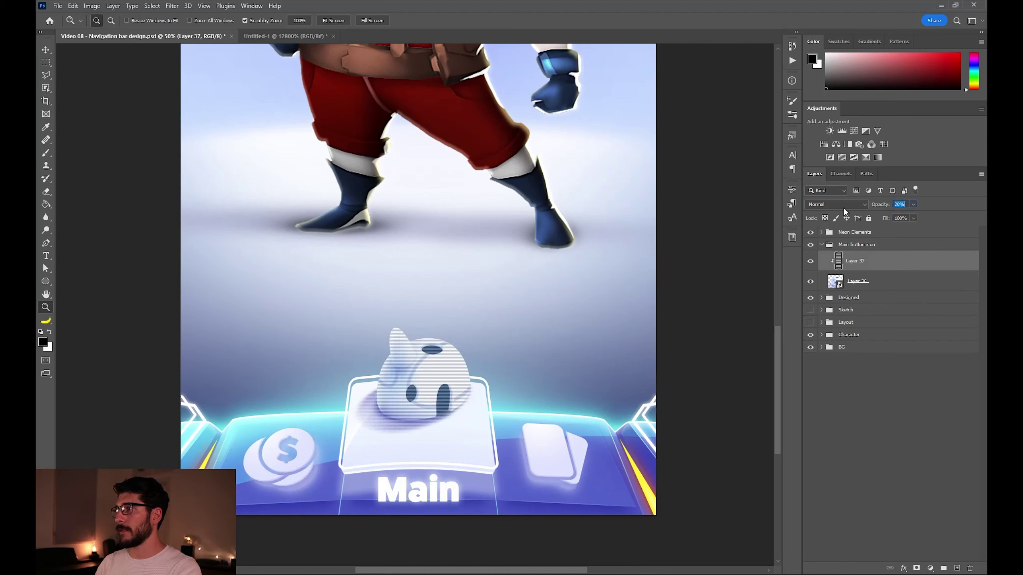
click(831, 206)
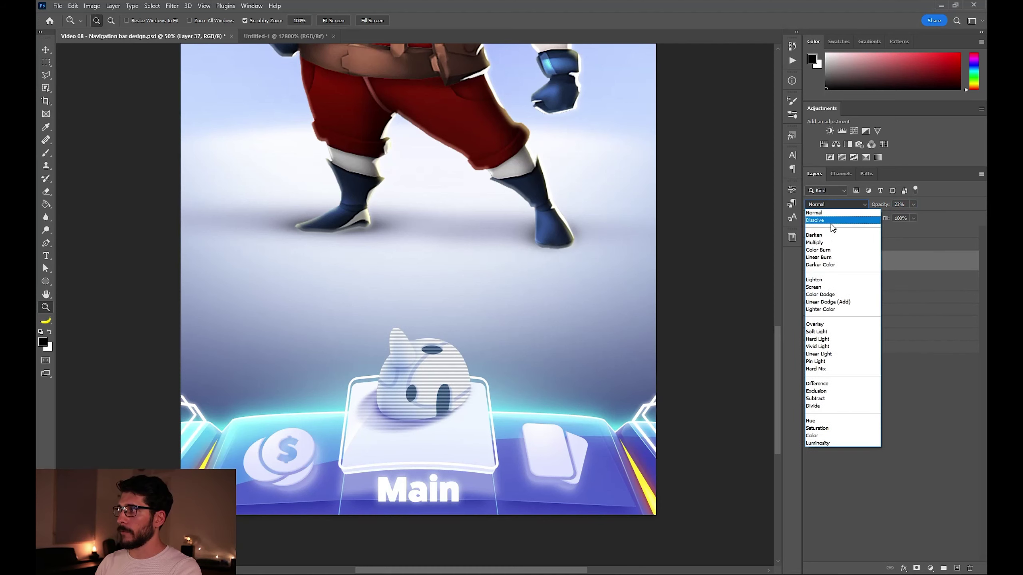
click(830, 326)
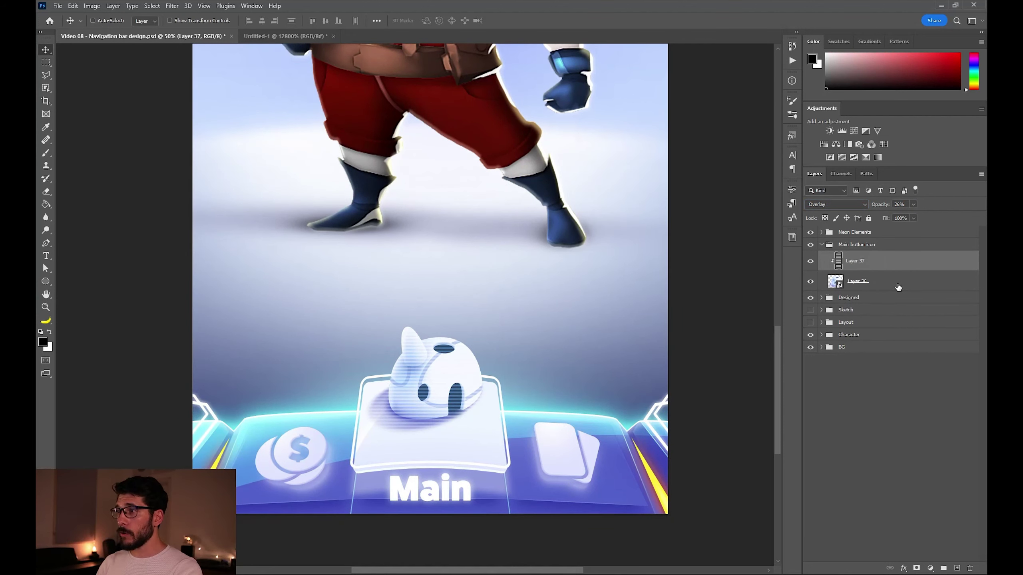
Add a Color Overlay effect in light cyan to the house smart object.
click(898, 287)
key(F2)
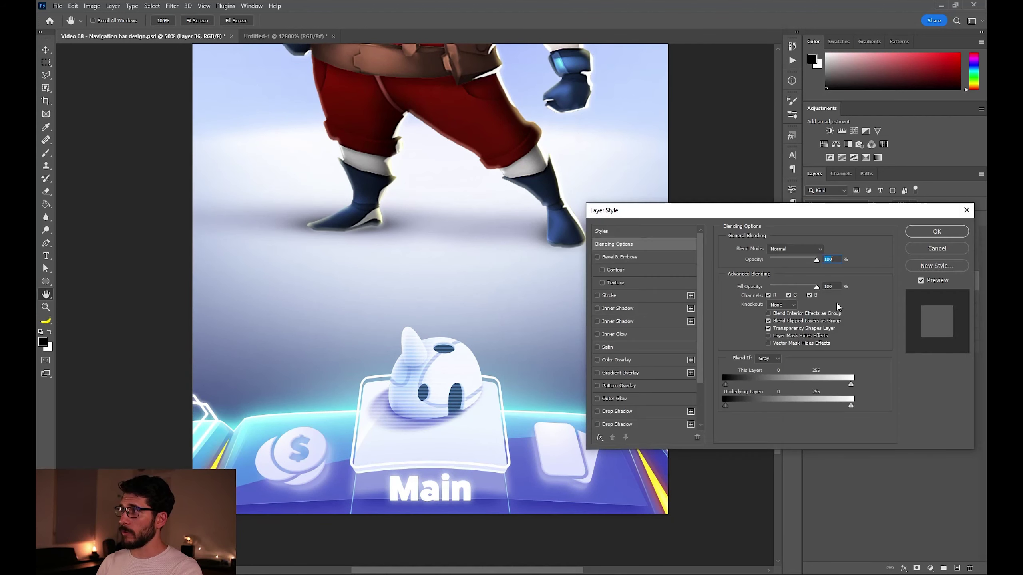
click(597, 360)
click(626, 363)
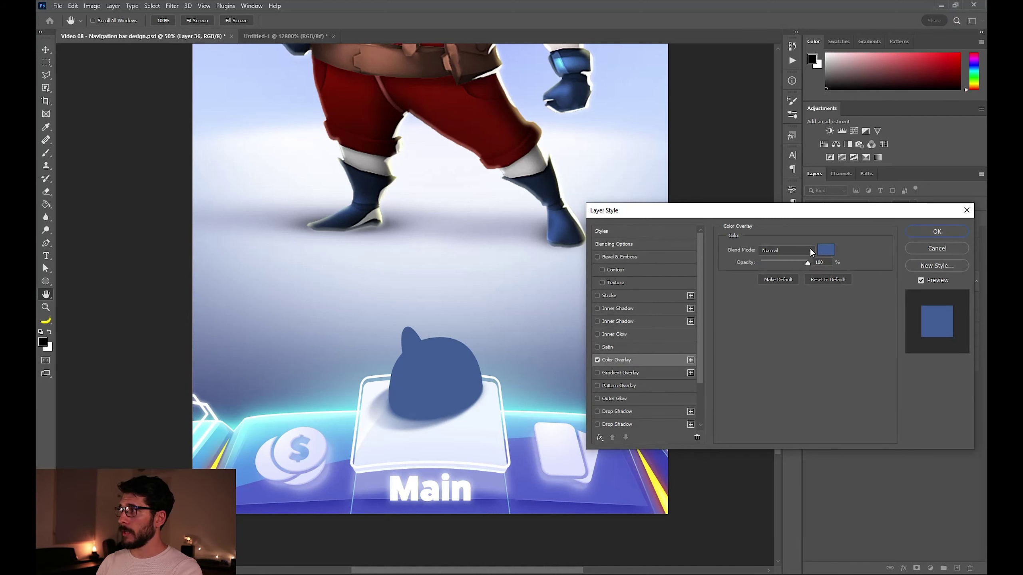
click(825, 250)
click(787, 320)
key(Return)
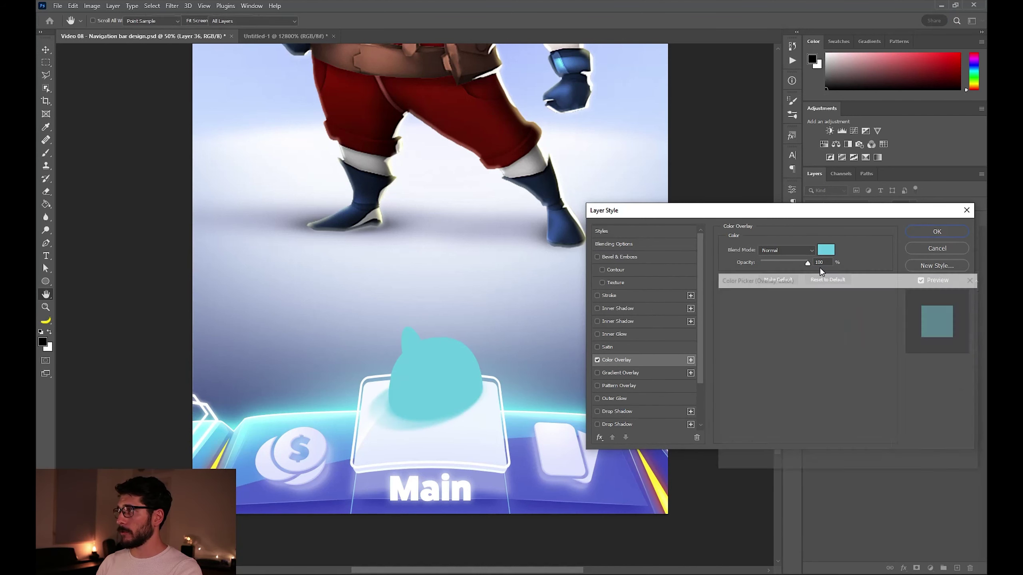
Set the house's Color Overlay to Overlay blend mode at about 46% opacity and apply the effect.
click(784, 262)
mouse_move(784, 262)
mouse_down()
mouse_move(774, 262)
mouse_move(794, 262)
mouse_up()
drag(793, 262, 785, 263)
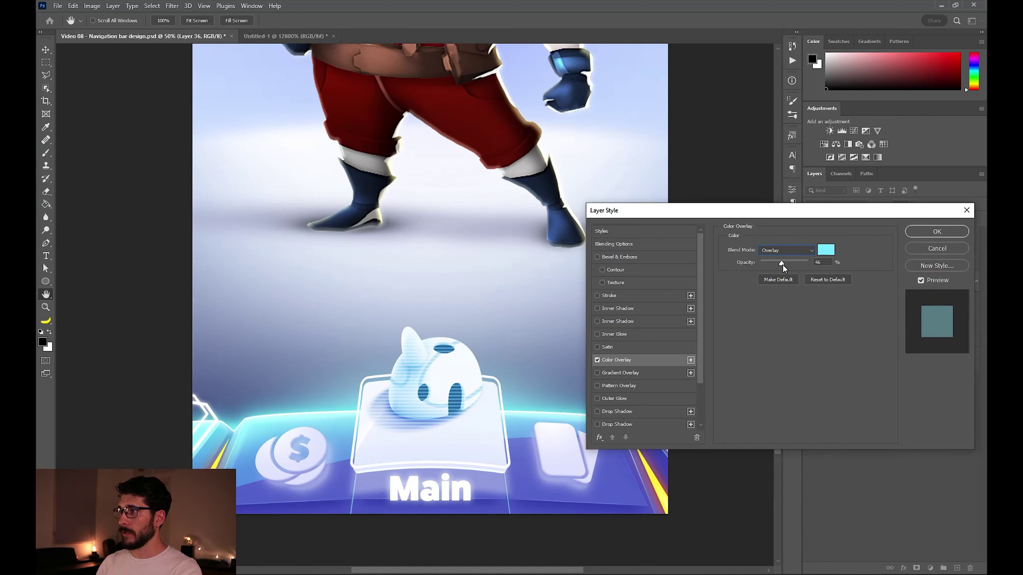
key(Return)
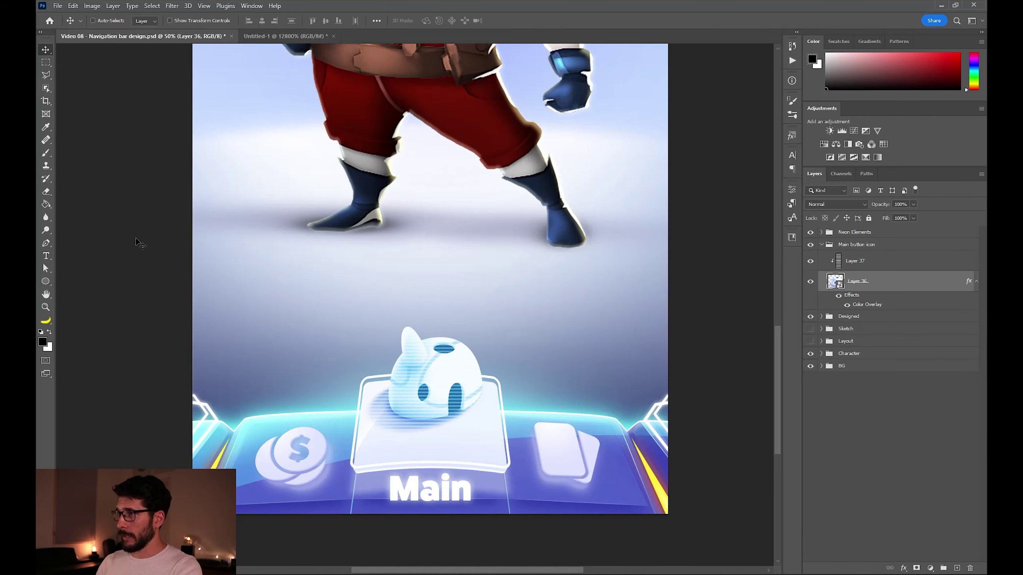
Paint soft white light along the inner edges of a tall rectangular selection around the house on a new layer, and deselect.
click(45, 65)
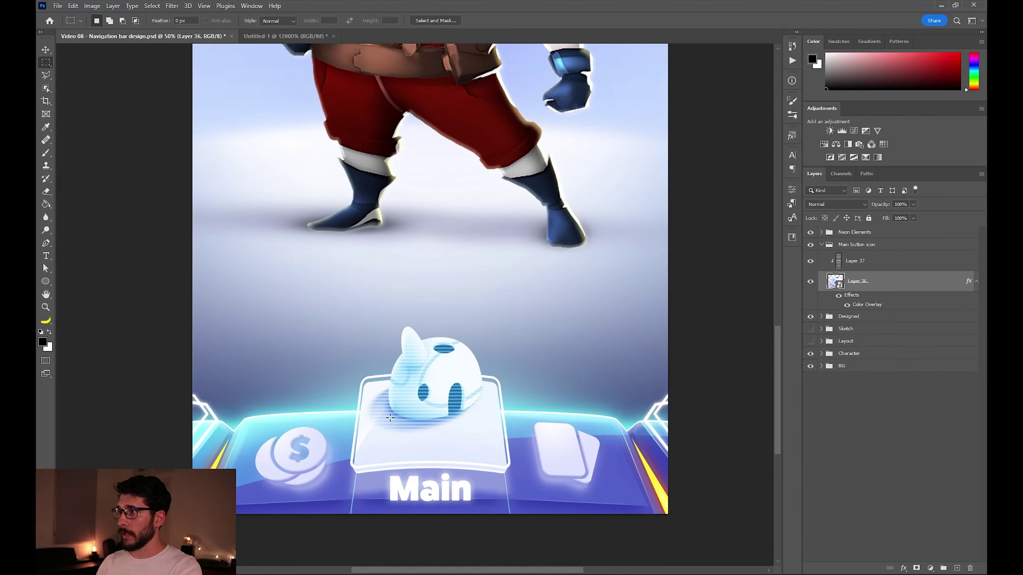
drag(372, 405, 496, 245)
drag(453, 323, 452, 324)
key(ctrl+alt+shift+n)
drag(375, 235, 494, 405)
key(b)
key(x)
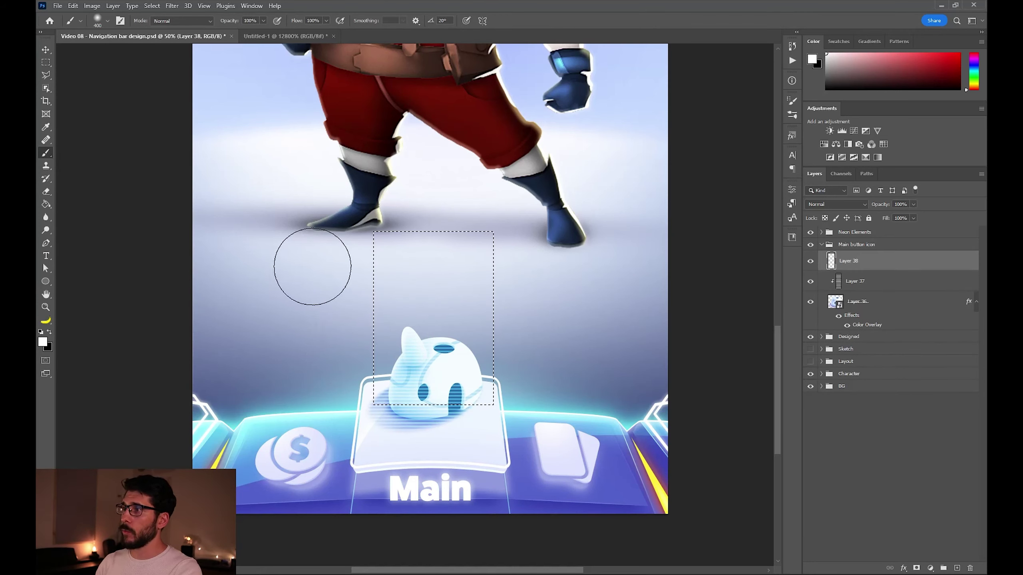
drag(341, 408, 592, 336)
key(ctrl+d)
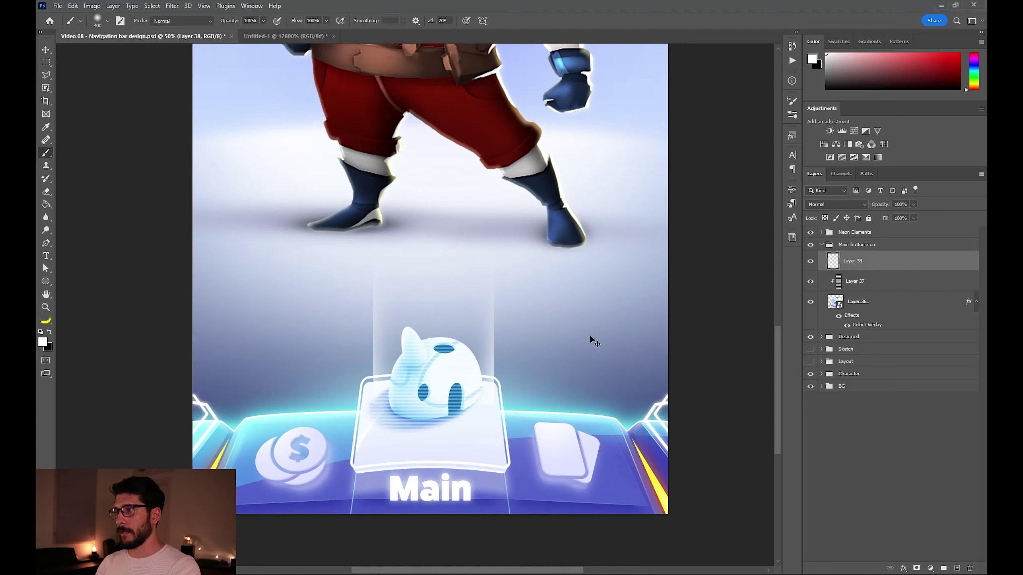
Transform the white light layer in perspective so the beam fans out wider toward its upper end.
key(ctrl+t)
drag(494, 232, 534, 235)
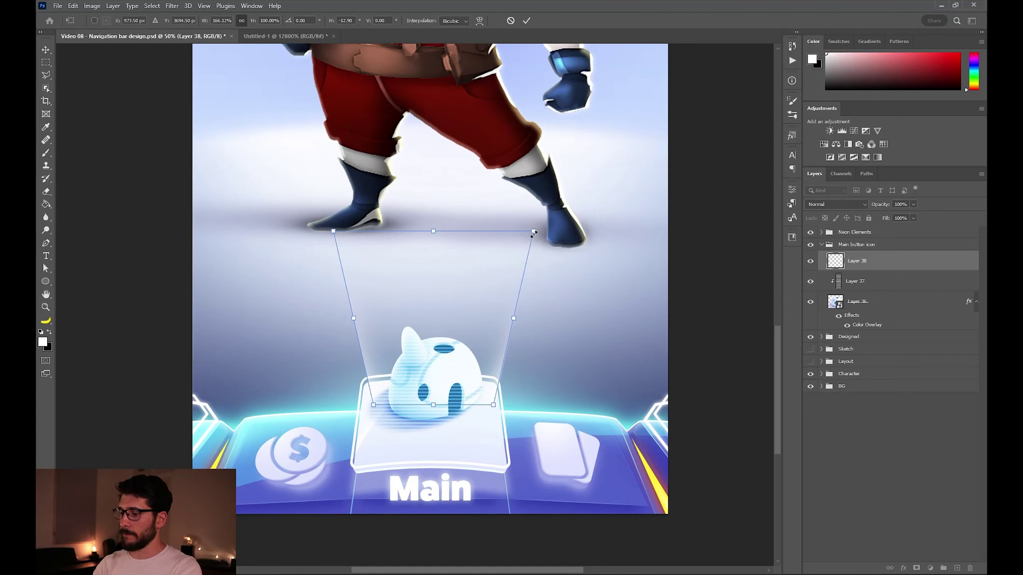
key(Return)
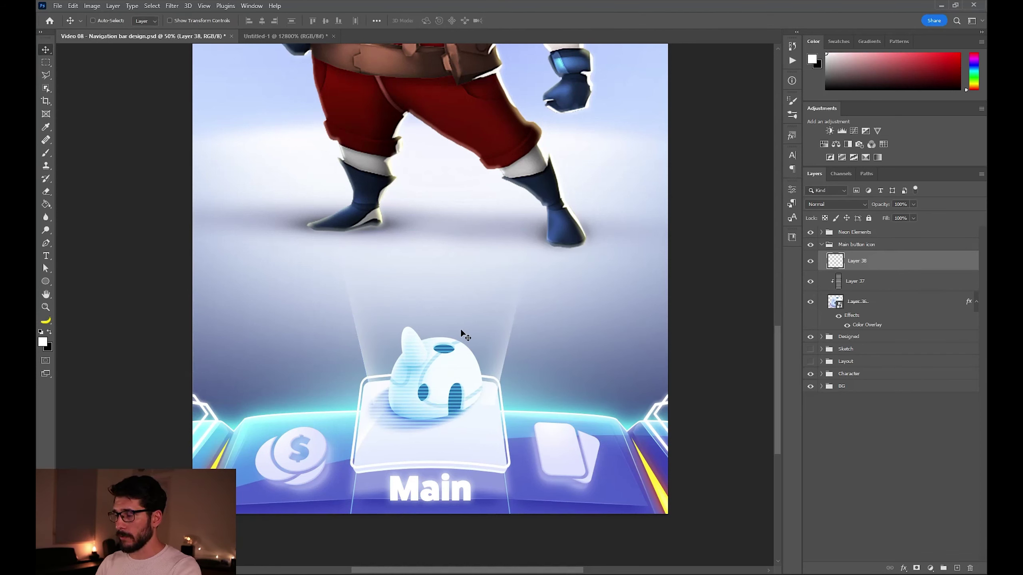
Duplicate the light beam and scale the copy down into a narrower, shorter beam around the house.
drag(460, 329, 504, 415)
key(ctrl+alt+t)
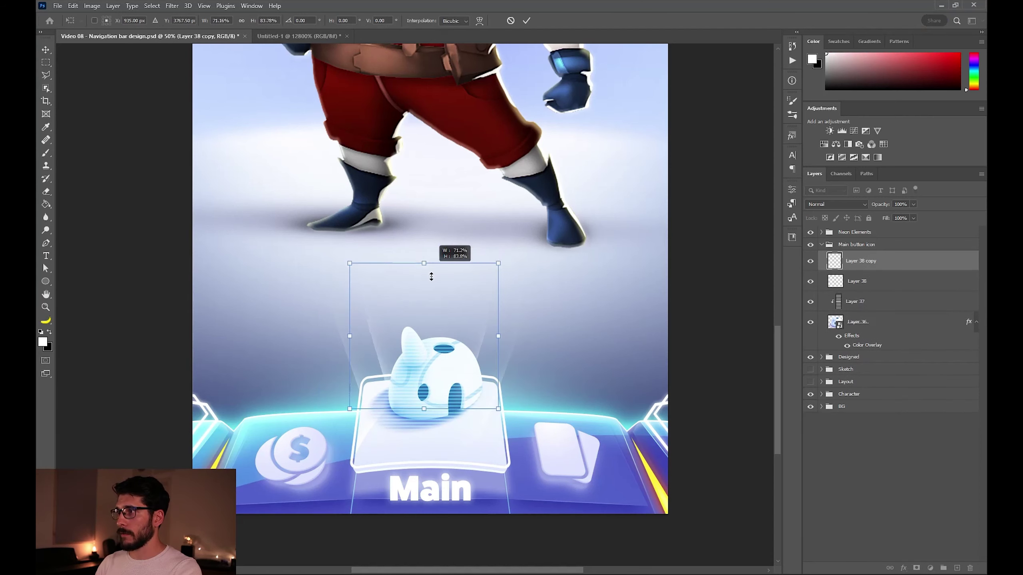
drag(432, 275, 432, 323)
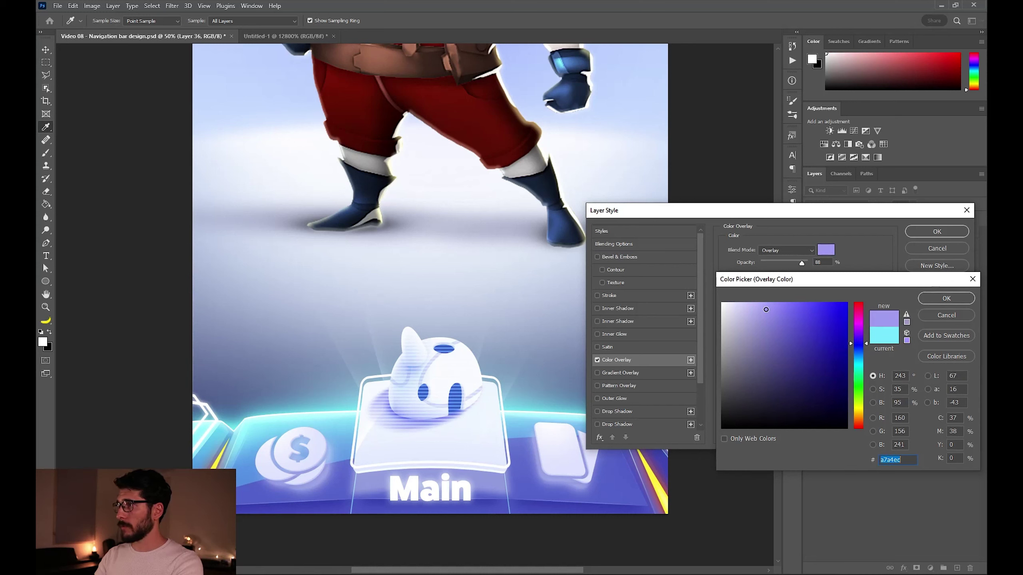
Set the house's Color Overlay to light violet (a4a0ff) and change its blend mode to Screen, trying Pin Light first.
click(946, 298)
click(801, 250)
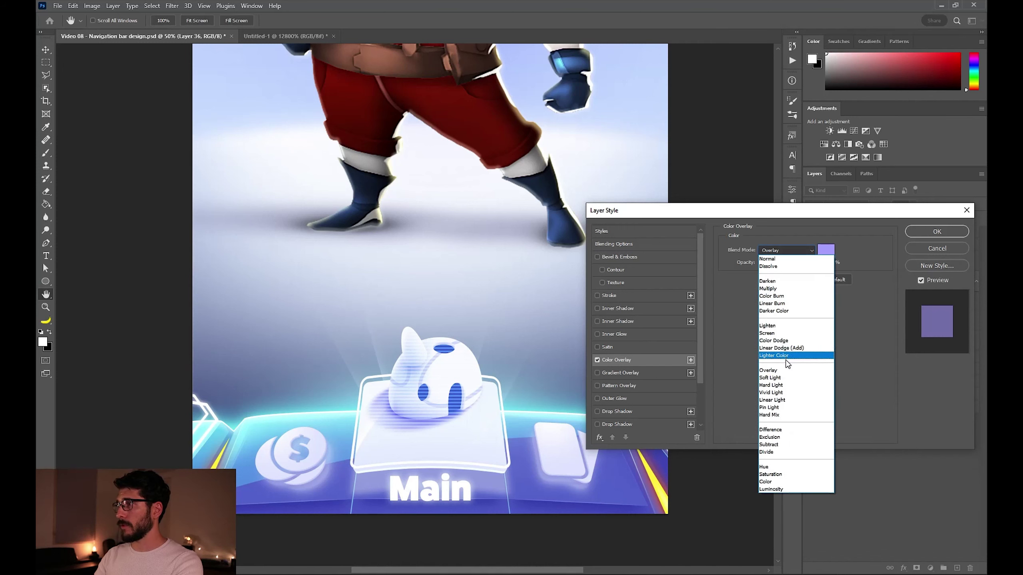
click(790, 407)
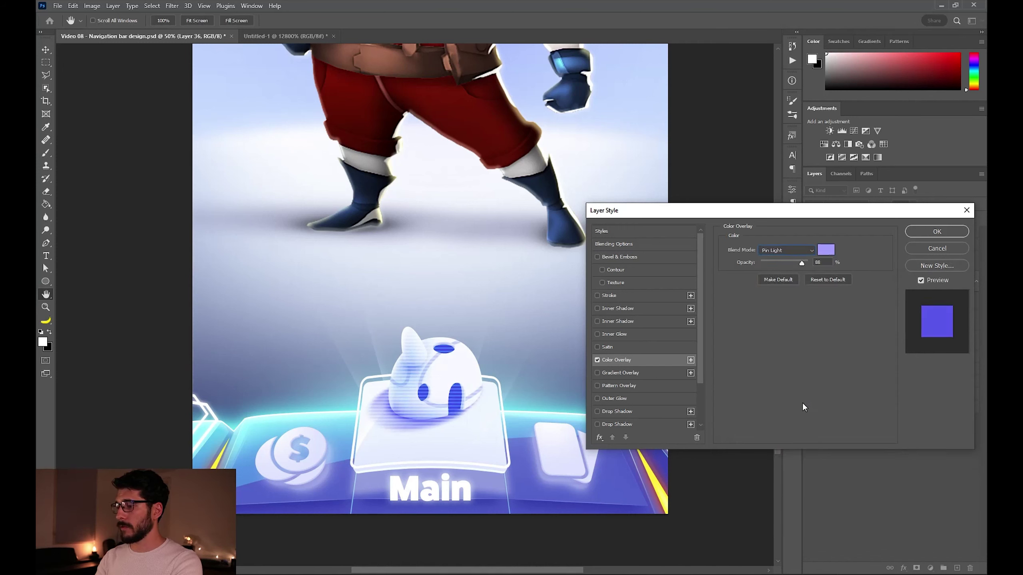
key(Down)
key(Down)
key(Down)
key(Down)
Change the house's Color Overlay colour to a medium blue, about 5e83ed.
click(823, 251)
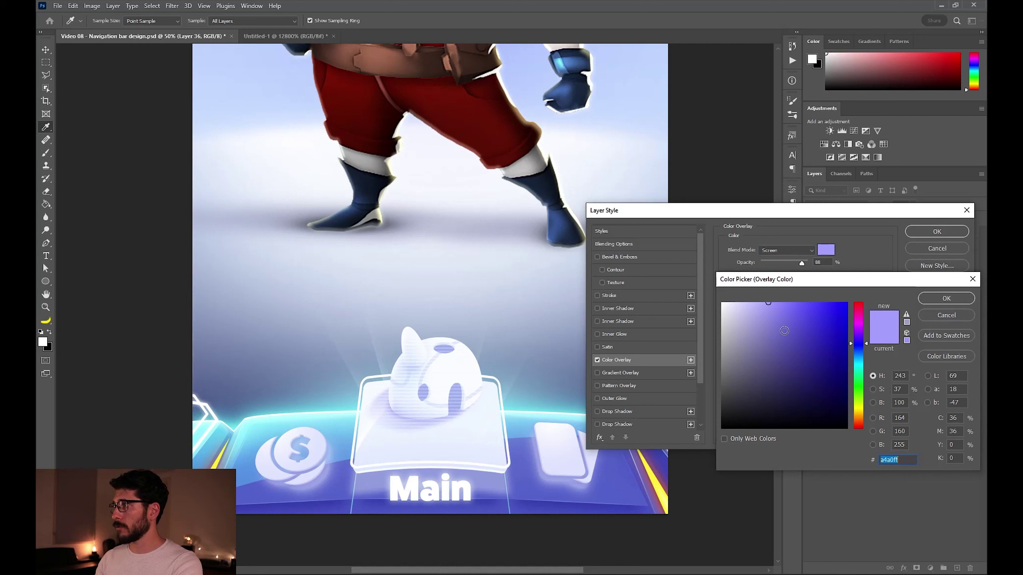
click(787, 335)
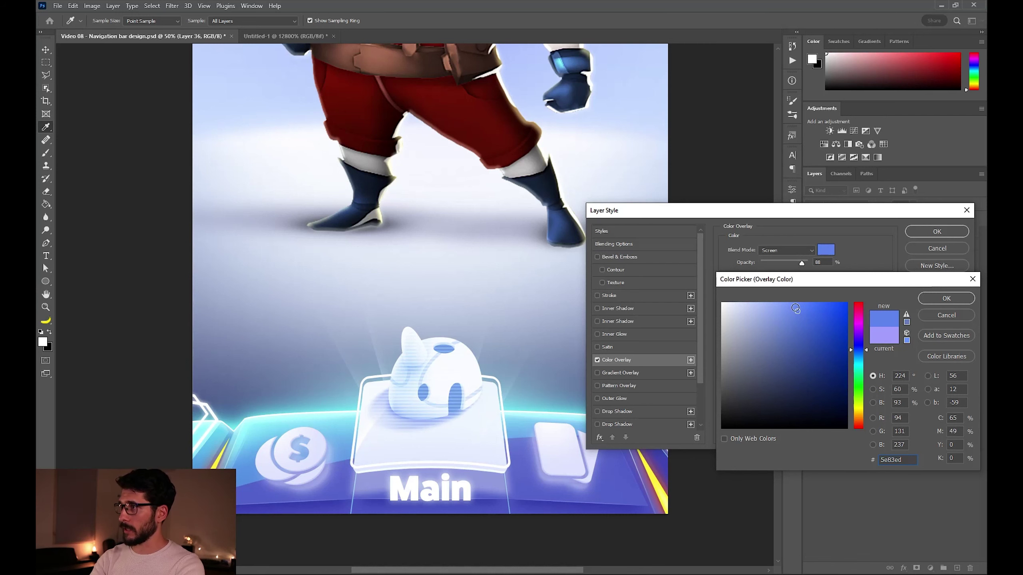
key(Return)
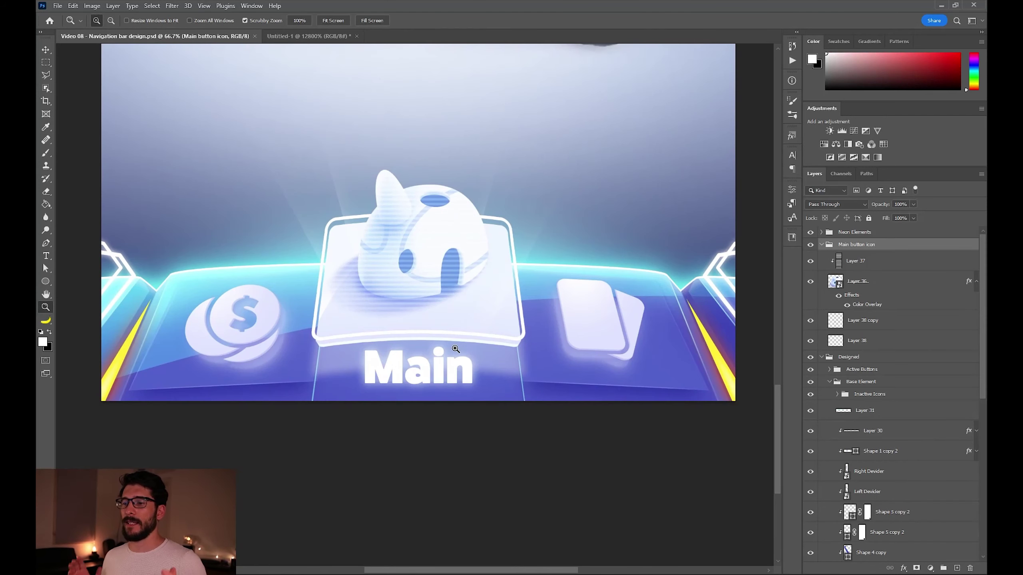